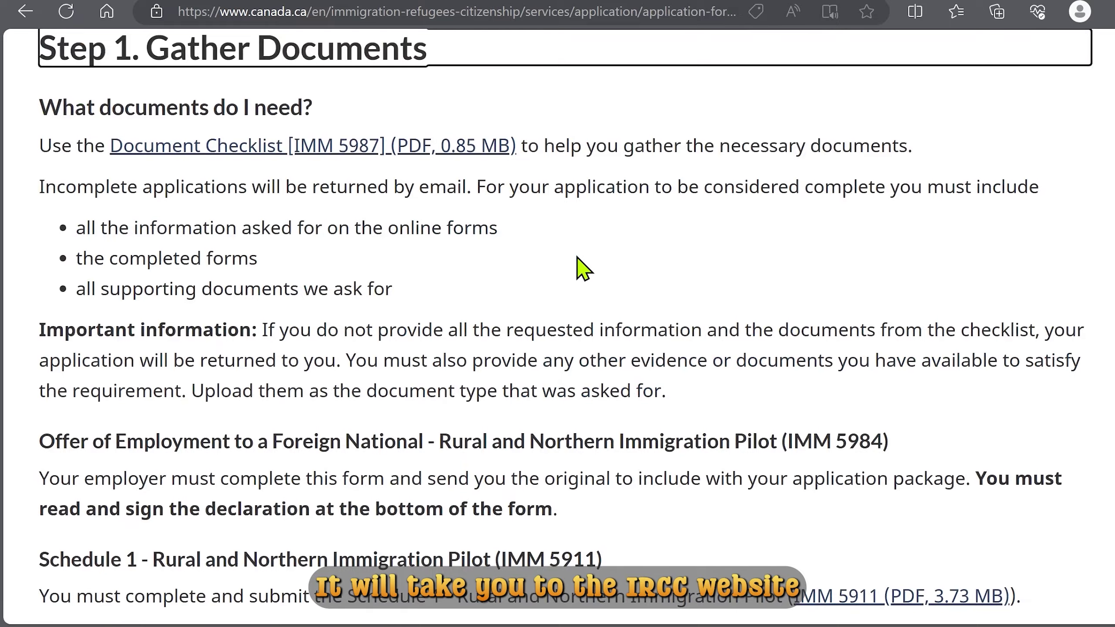
Read the RNIP document requirements, then follow Step 2's link to the permanent residence portal.
scroll(578, 259, "down", 15)
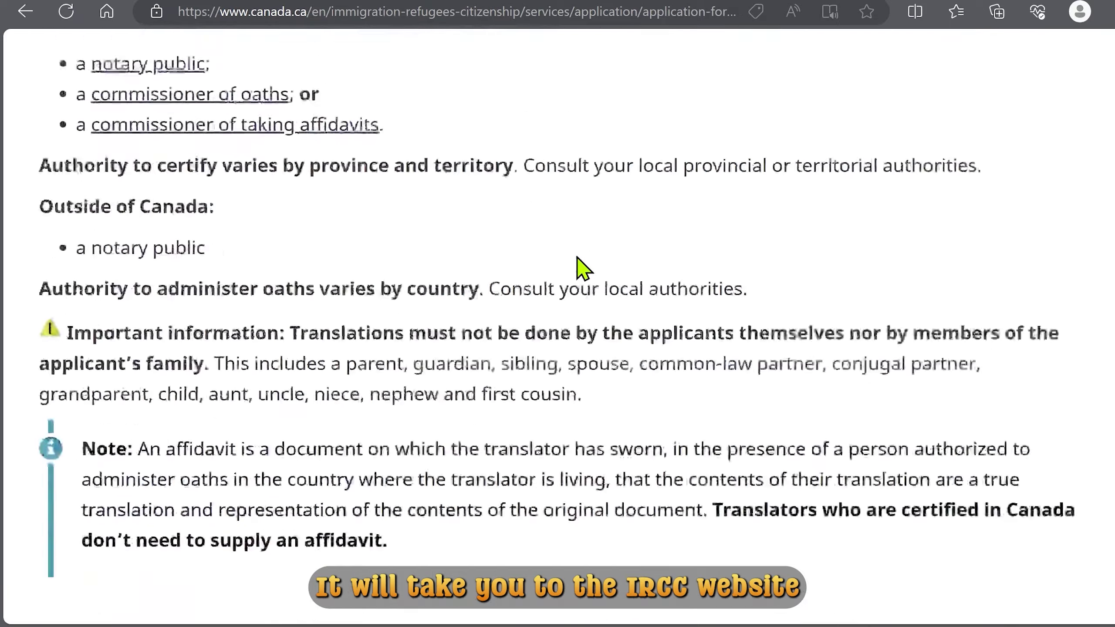
scroll(578, 260, "down", 15)
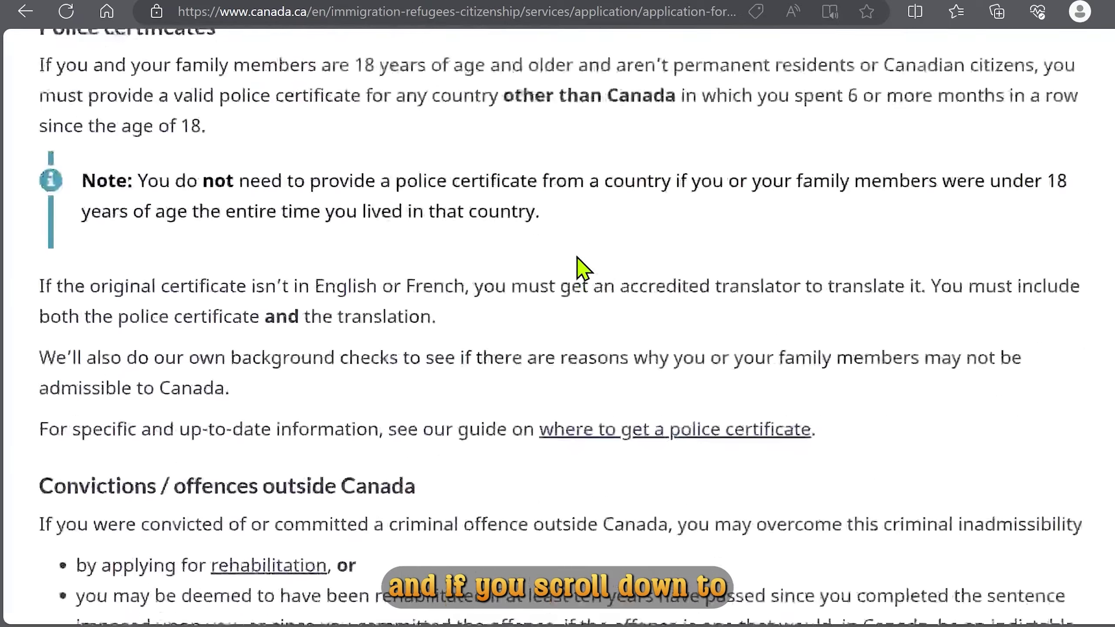
scroll(578, 259, "down", 15)
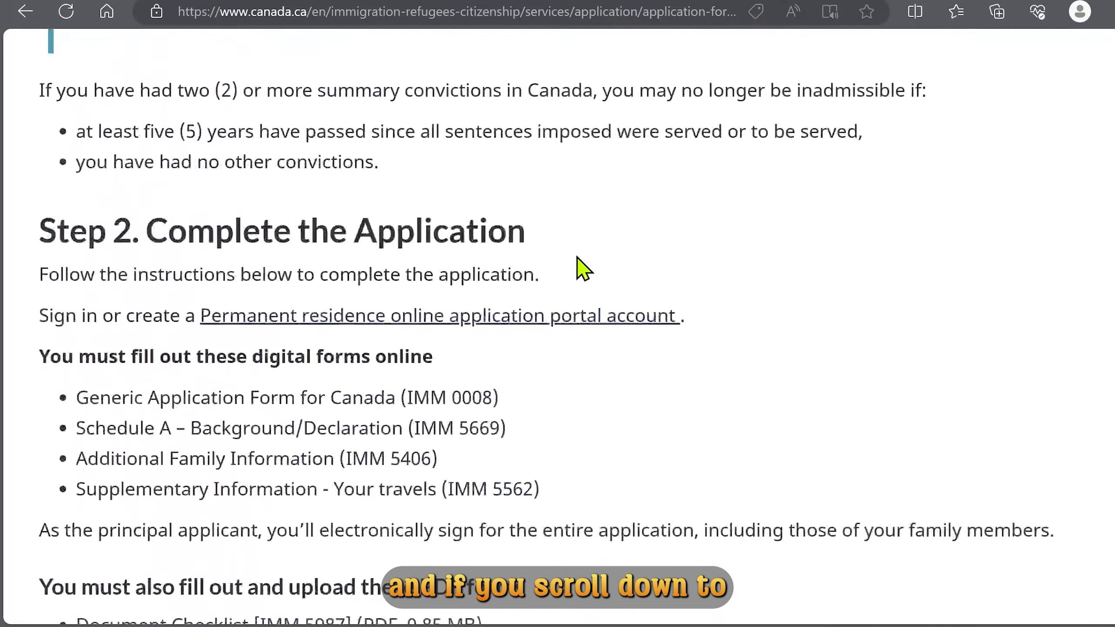
scroll(545, 267, "down", 2)
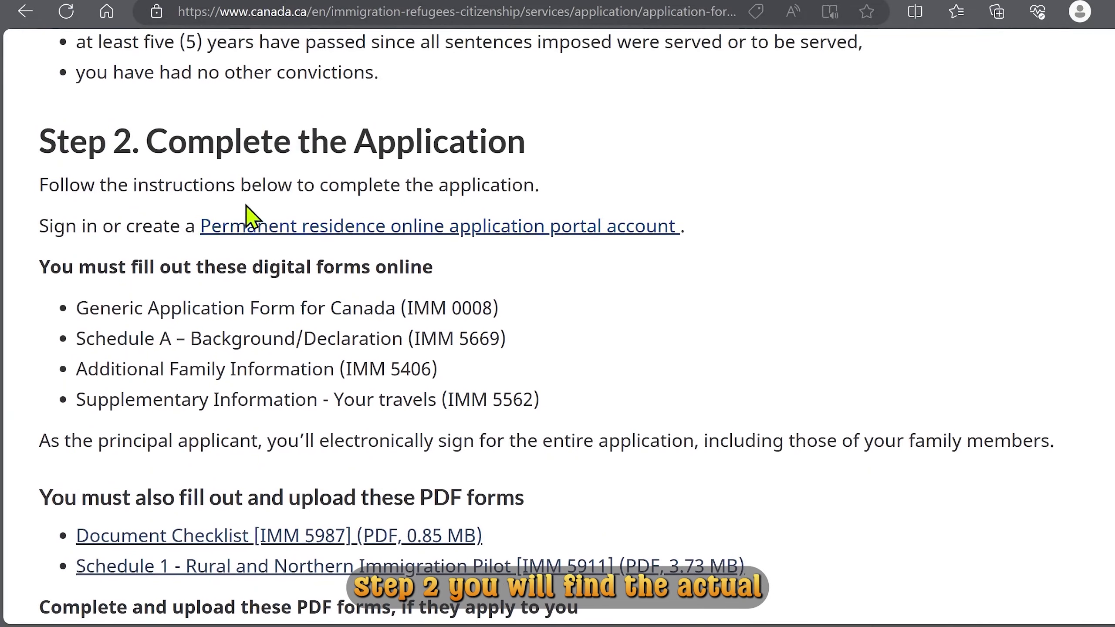
left_click(515, 233)
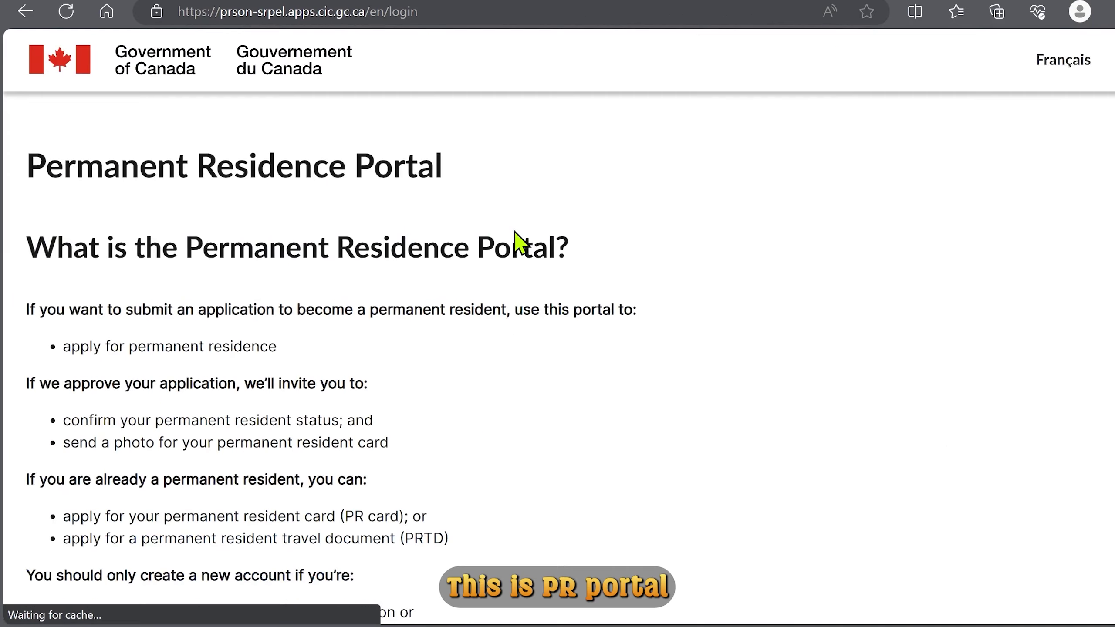
Open the Create an account form from the portal login page.
scroll(515, 233, "down", 12)
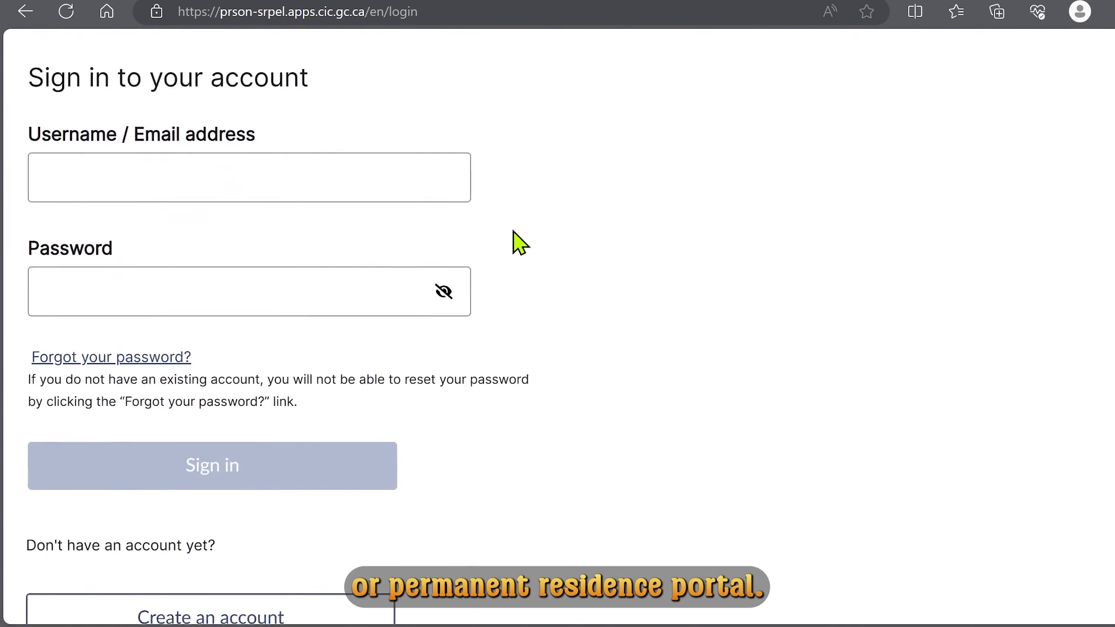
scroll(514, 237, "down", 6)
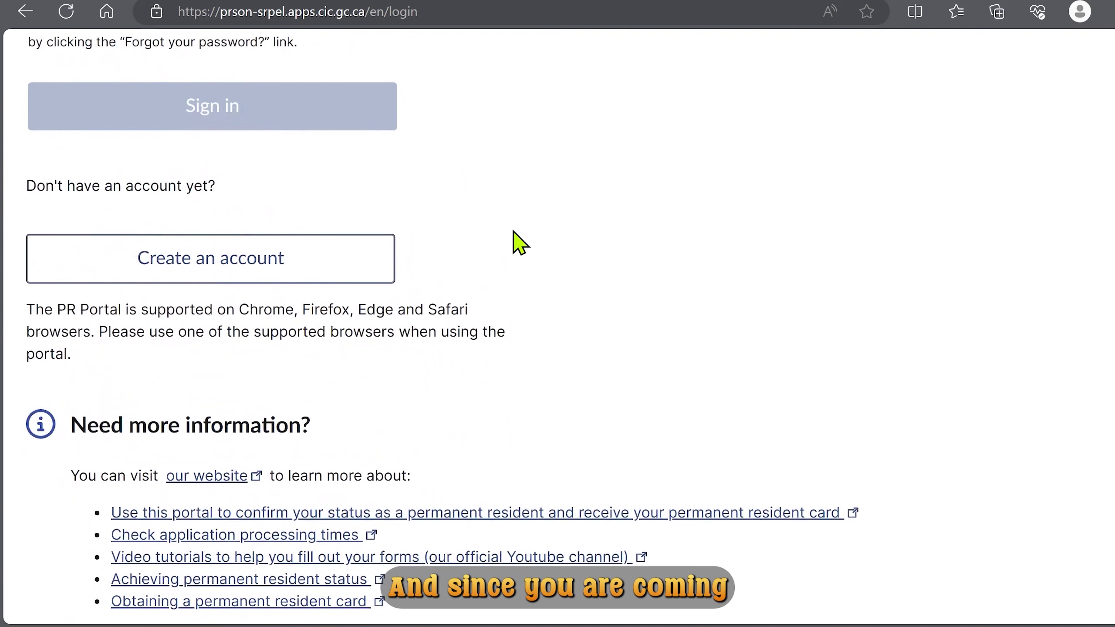
left_click(292, 277)
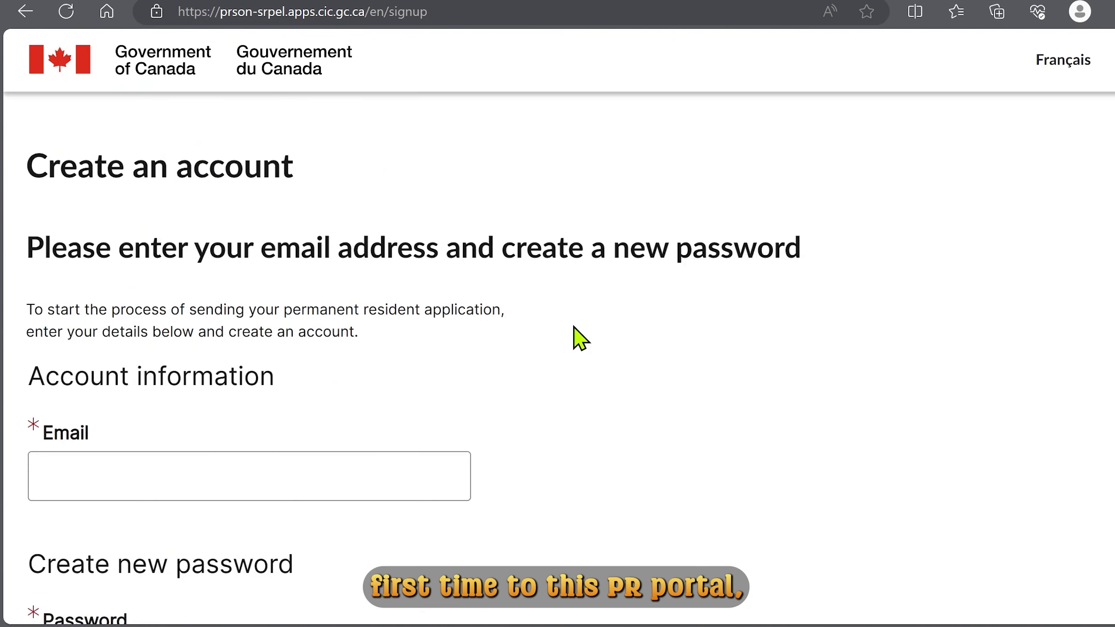
Enter the account email and password, accept the Terms of Use, and submit the registration.
scroll(579, 337, "down", 2)
scroll(579, 339, "down", 2)
scroll(575, 337, "down", 4)
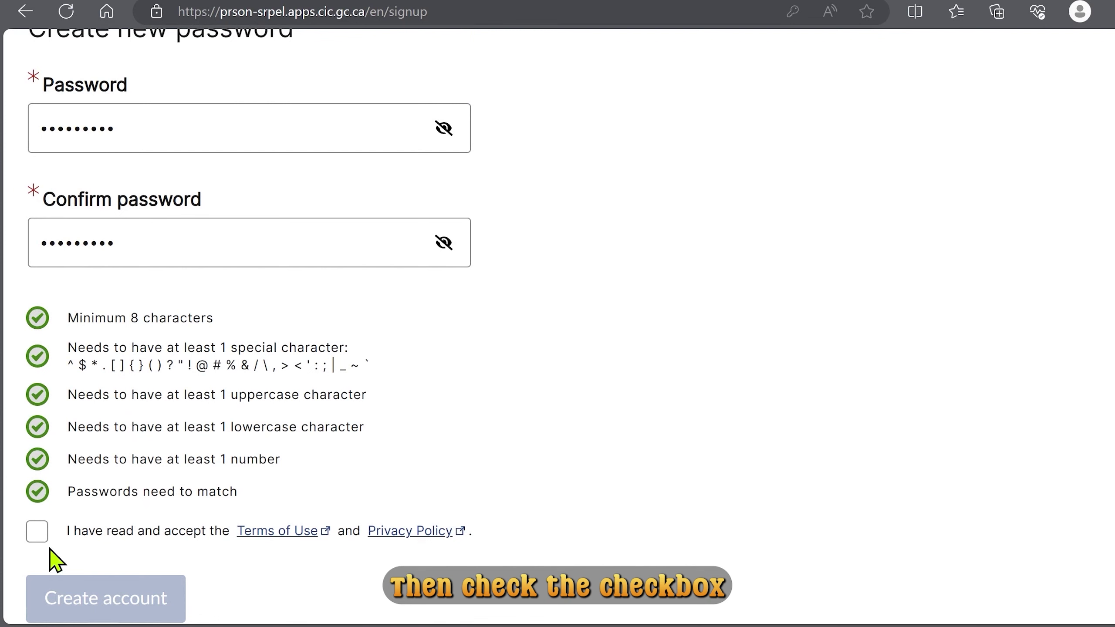
left_click(37, 532)
scroll(571, 475, "down", 2)
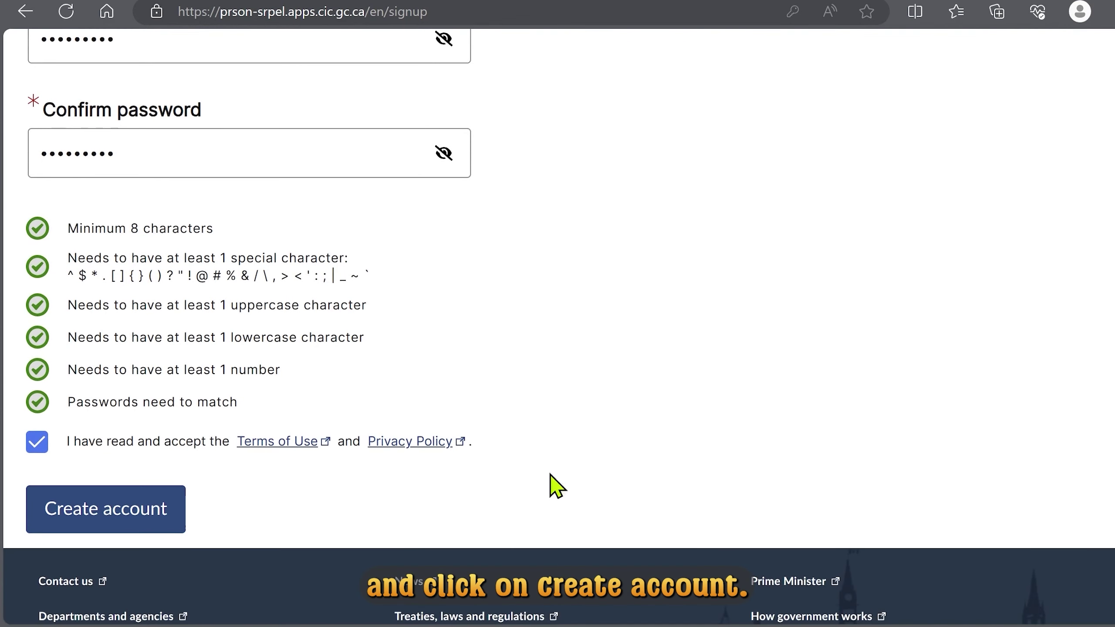
left_click(134, 514)
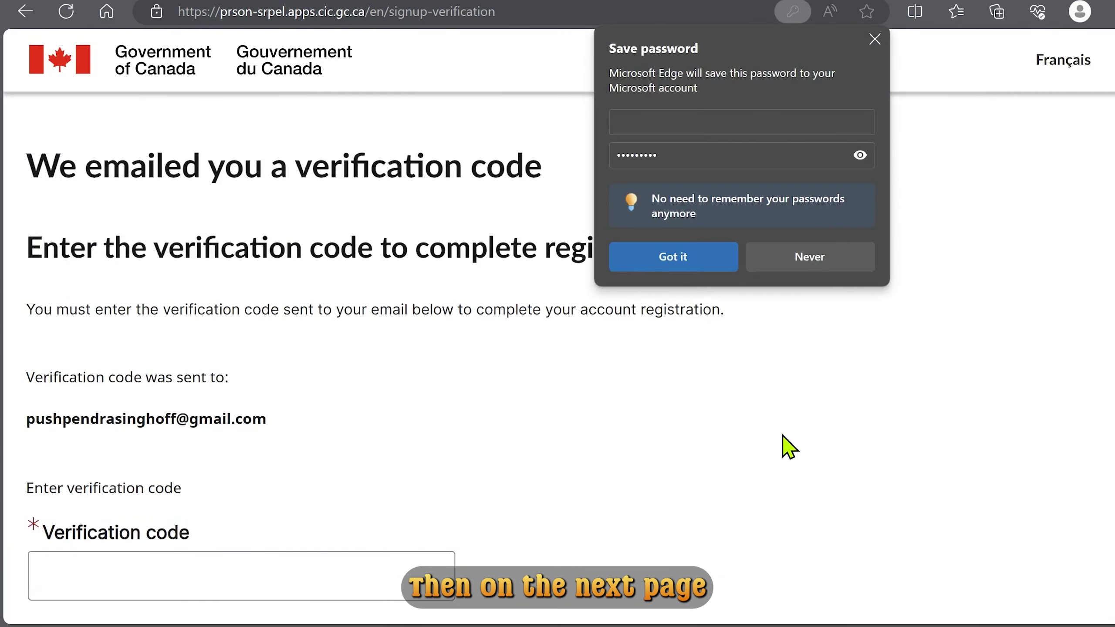
Decline saving the password and complete registration with the emailed verification code.
left_click(784, 258)
scroll(790, 342, "down", 6)
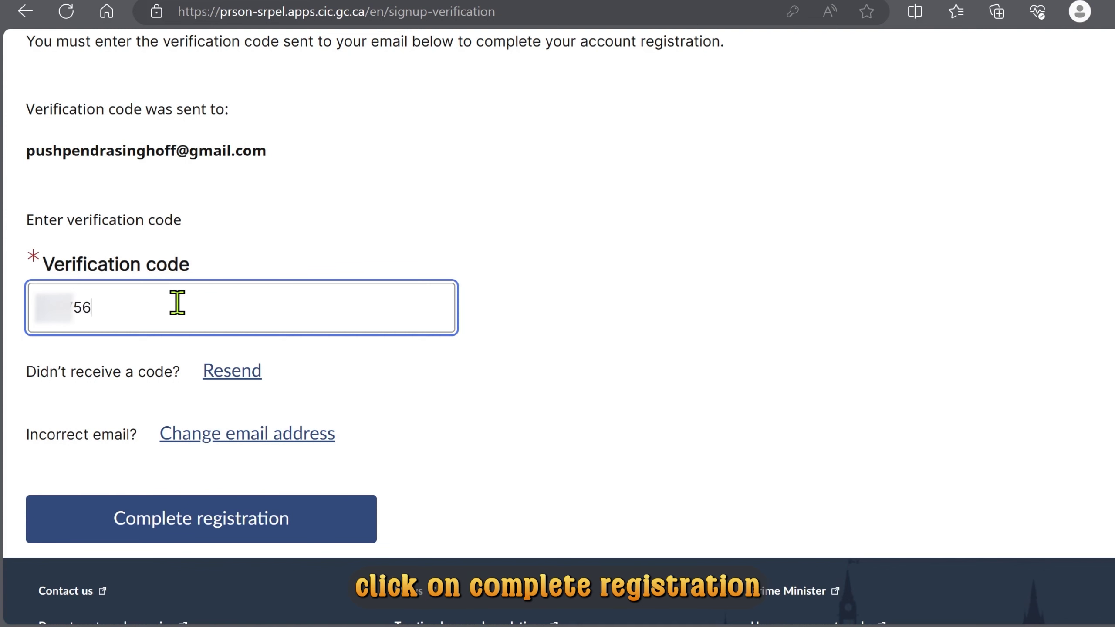
left_click(244, 536)
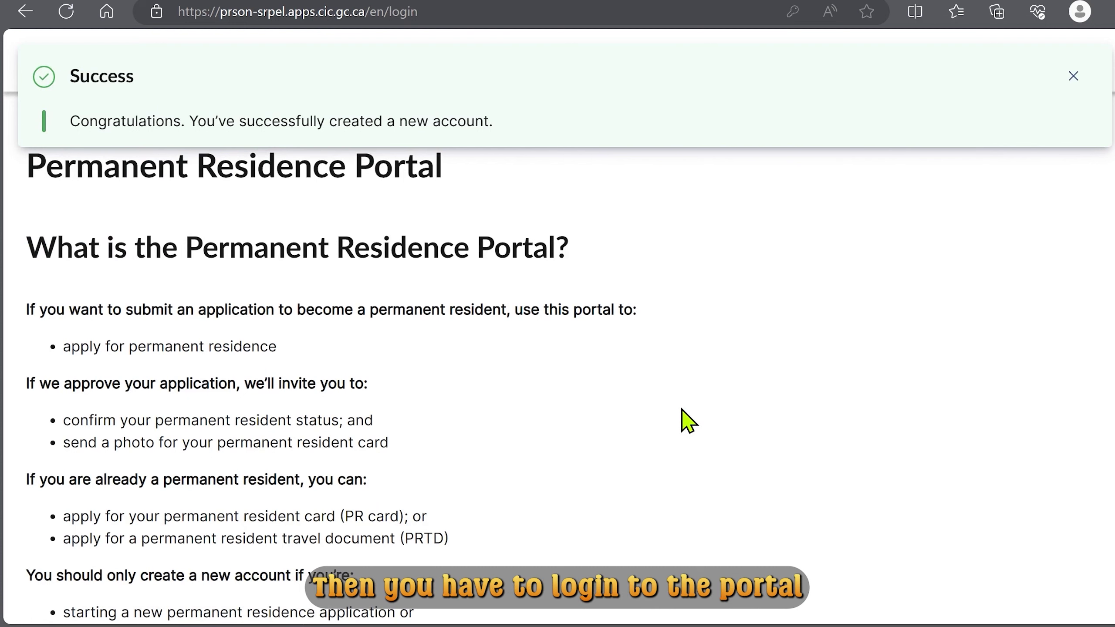
Sign in to the new account with its username and password.
scroll(687, 422, "down", 8)
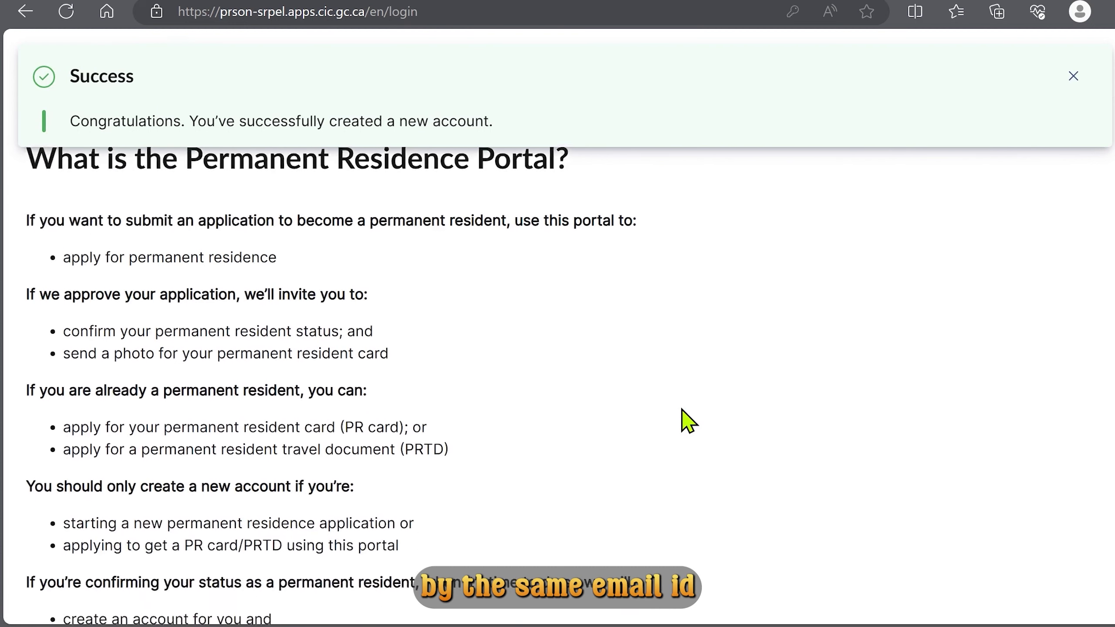
scroll(685, 420, "down", 6)
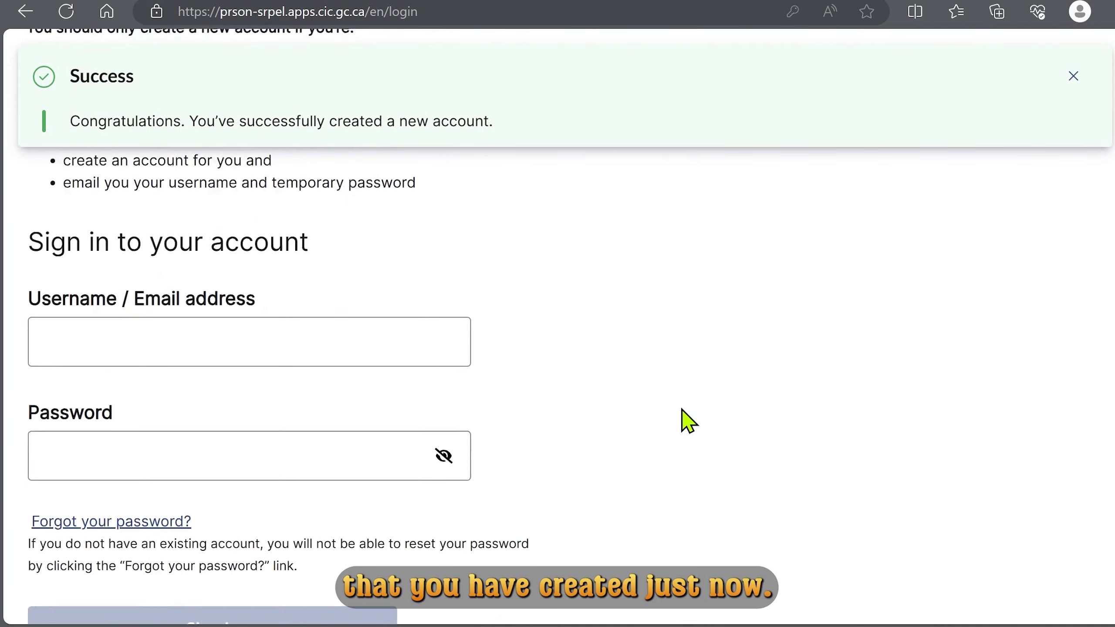
left_click(205, 365)
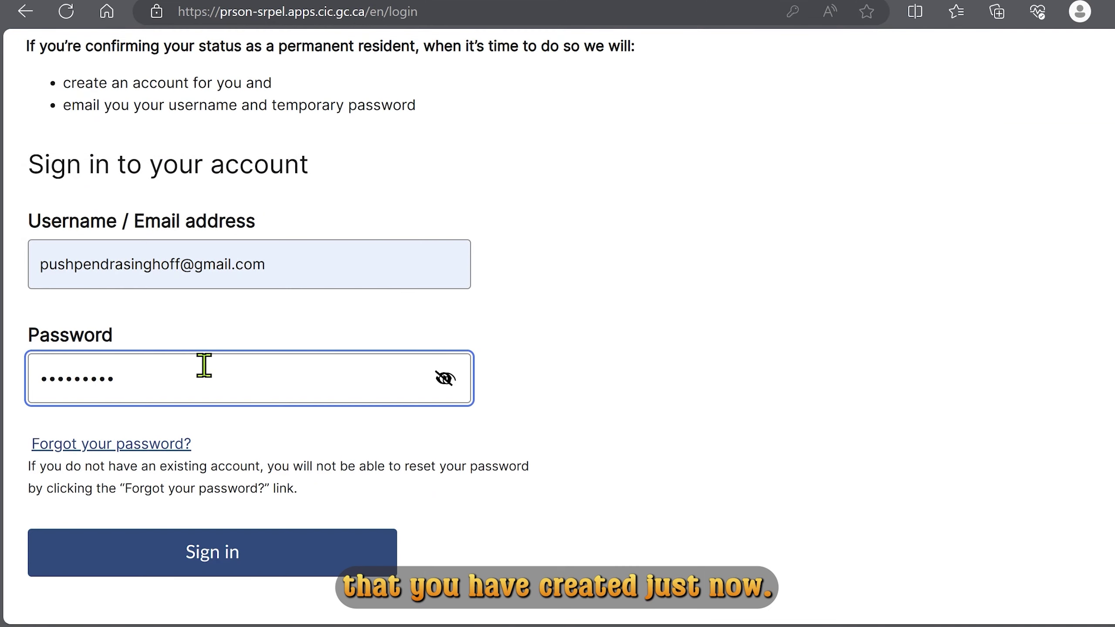
key("Return")
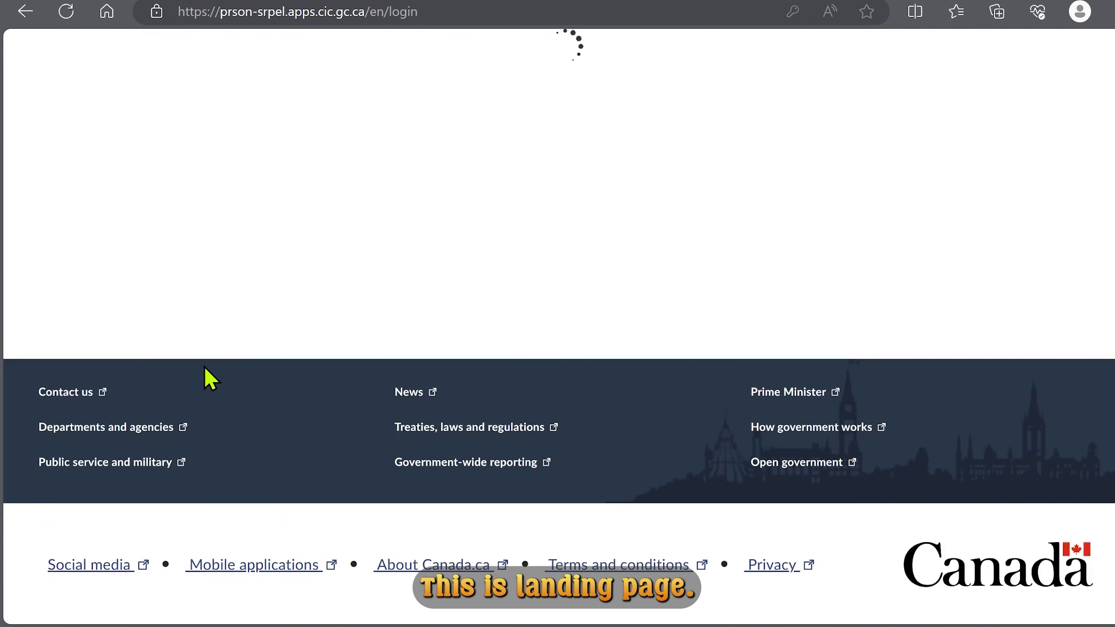
Start a new permanent residence application from the portal home page.
scroll(204, 365, "down", 10)
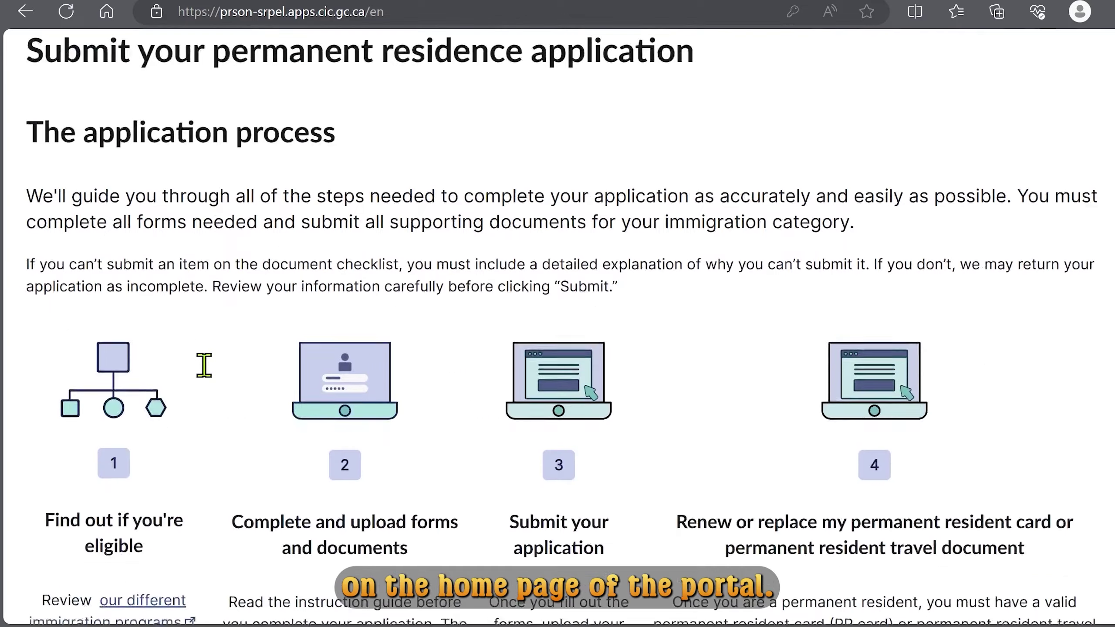
scroll(210, 379, "down", 9)
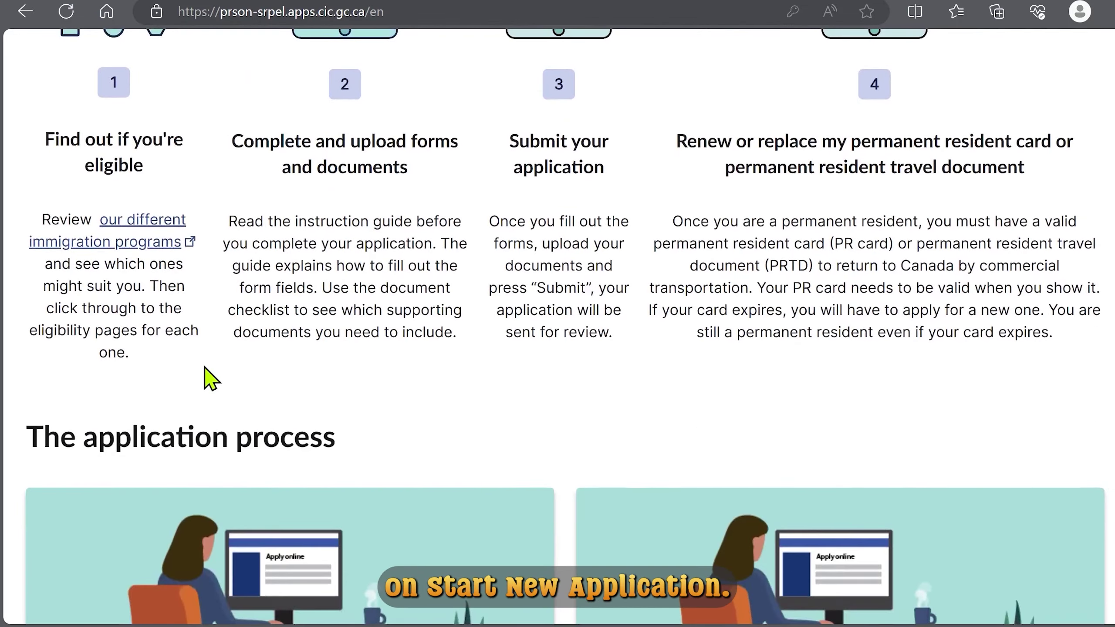
scroll(210, 379, "down", 13)
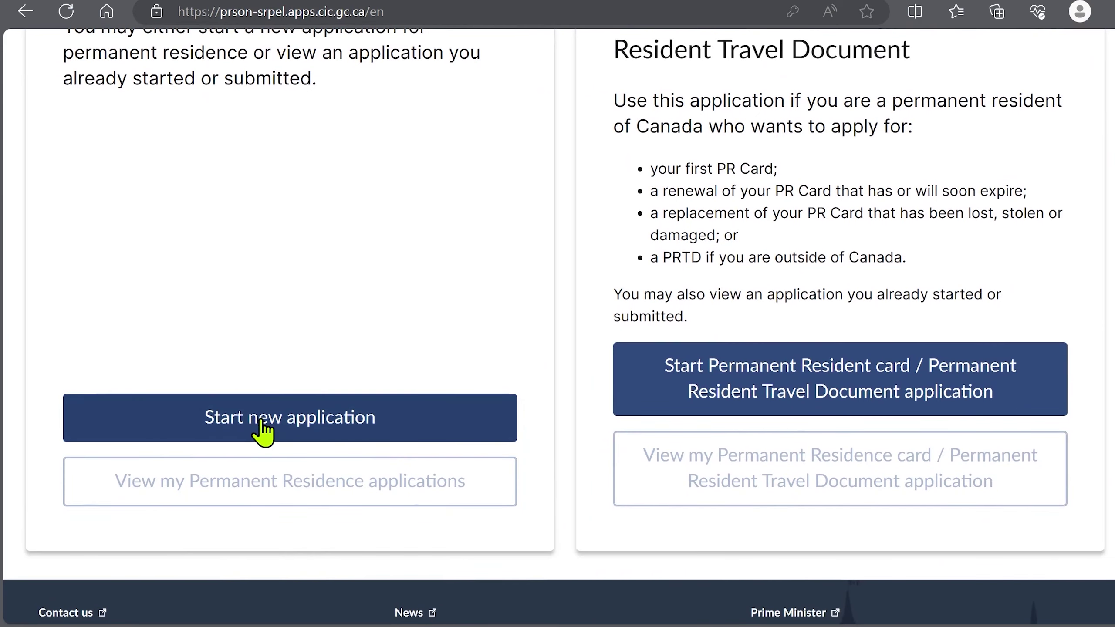
left_click(263, 427)
scroll(341, 404, "down", 14)
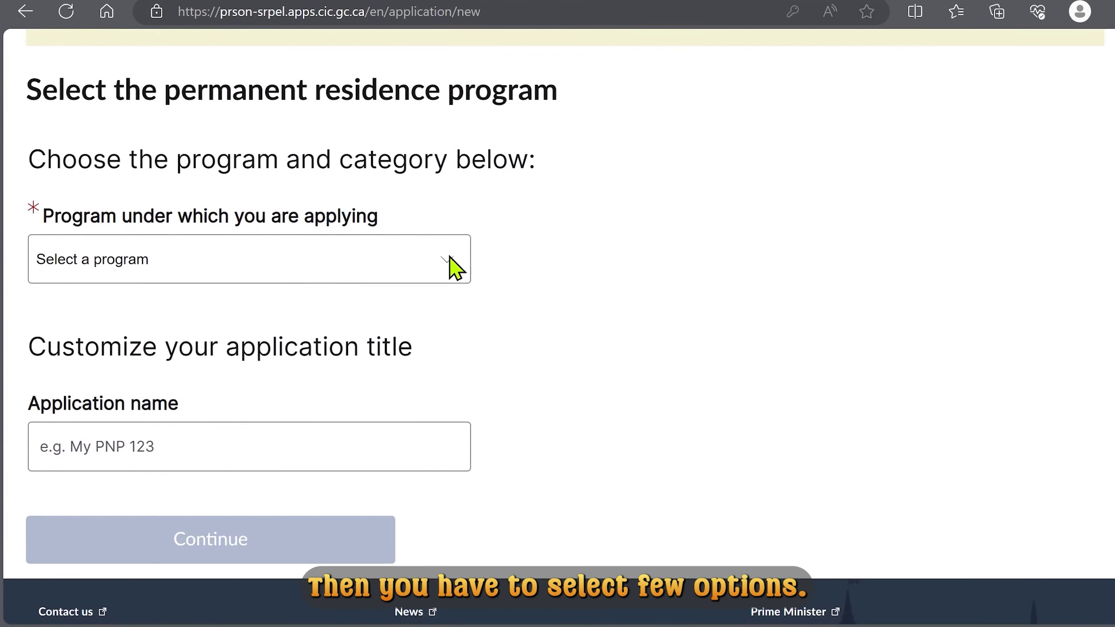
Create an application named 'RNIP' under Economic, category Rural and Northern Immigration Program.
scroll(495, 274, "down", 2)
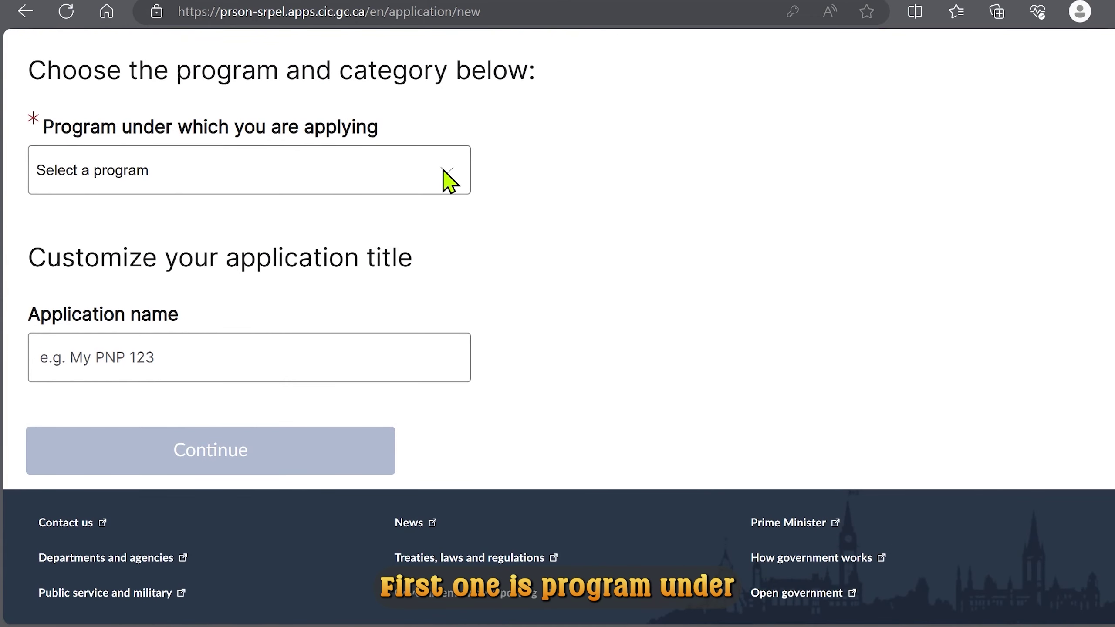
left_click(131, 176)
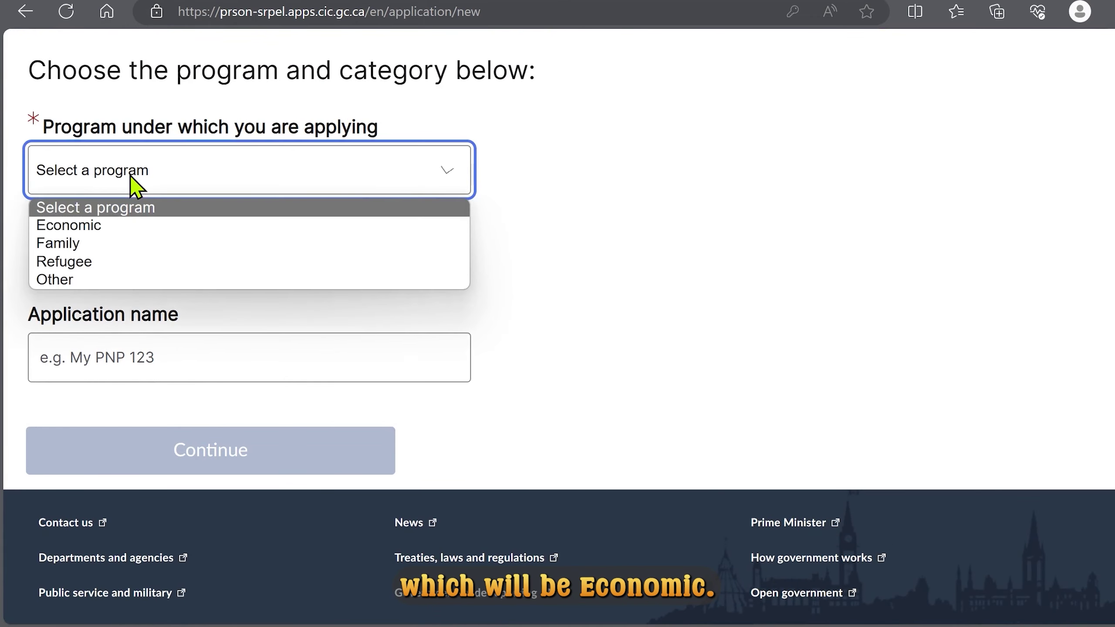
left_click(120, 226)
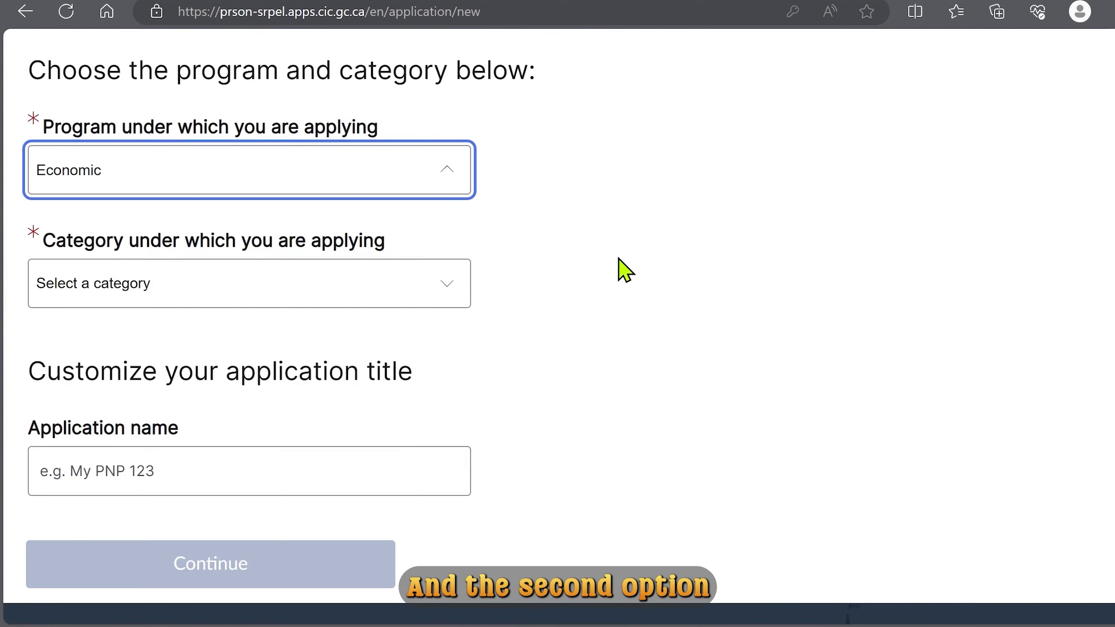
scroll(621, 263, "down", 2)
scroll(625, 270, "down", 2)
left_click(237, 119)
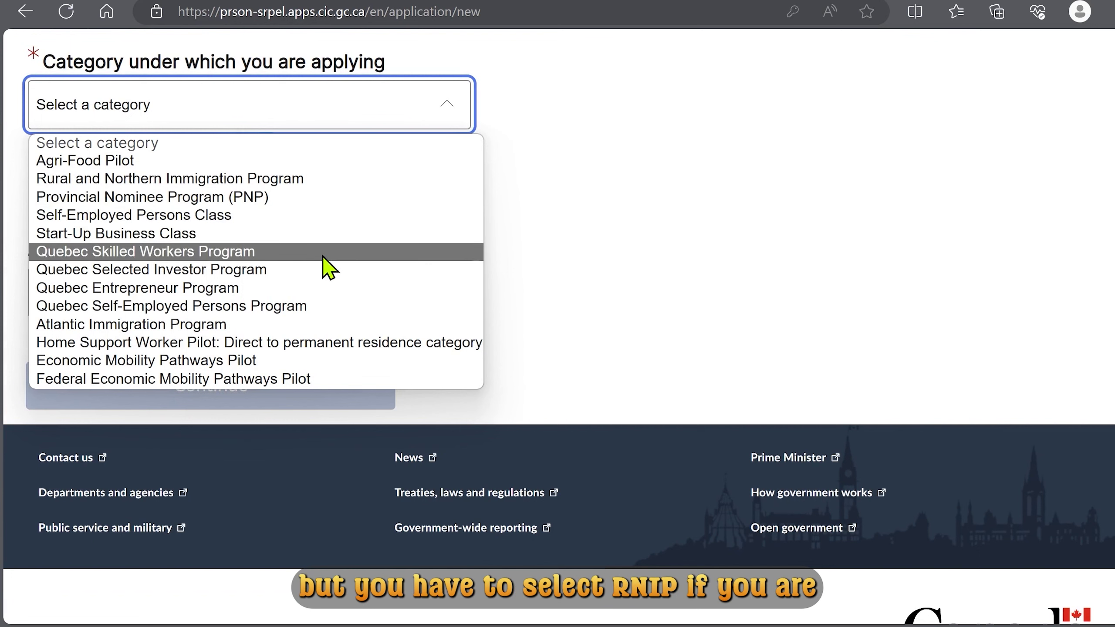
left_click(342, 180)
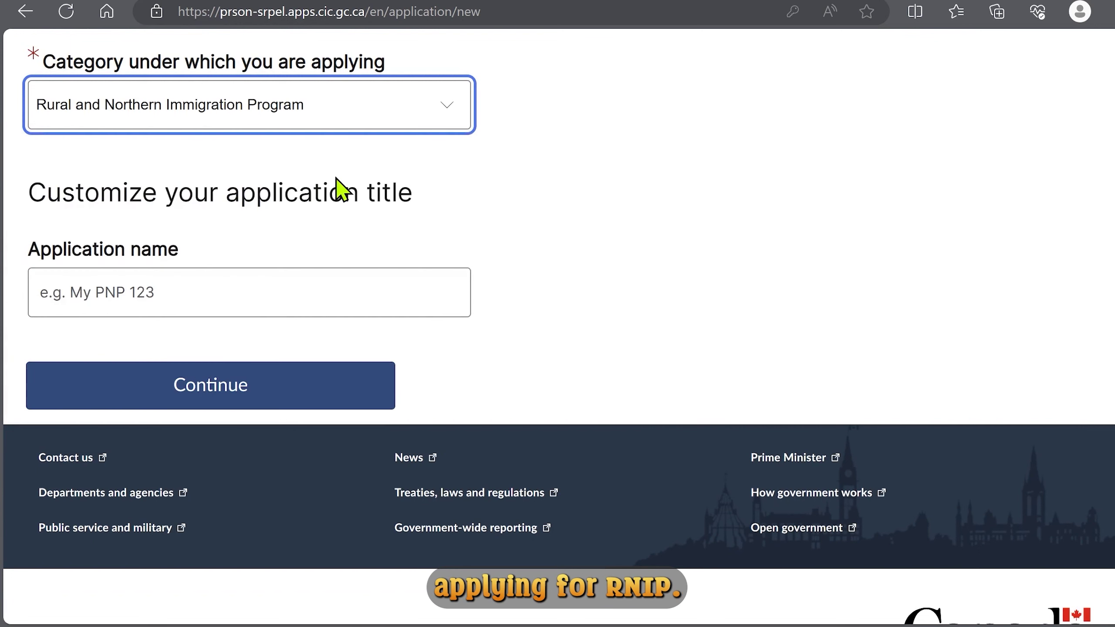
left_click(340, 298)
type("RNIP")
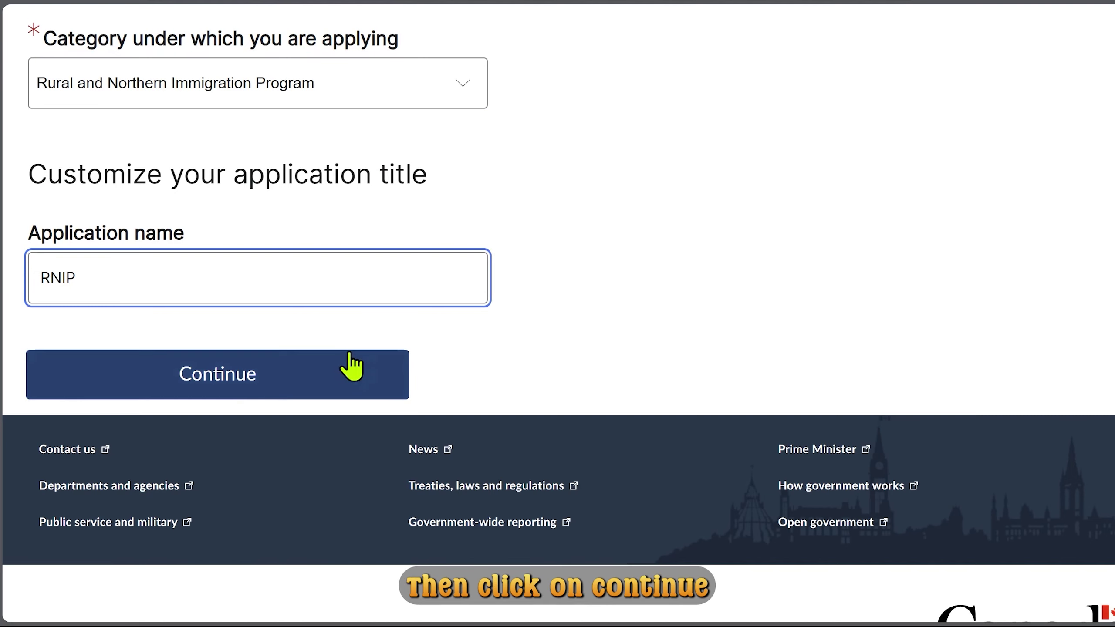
left_click(231, 374)
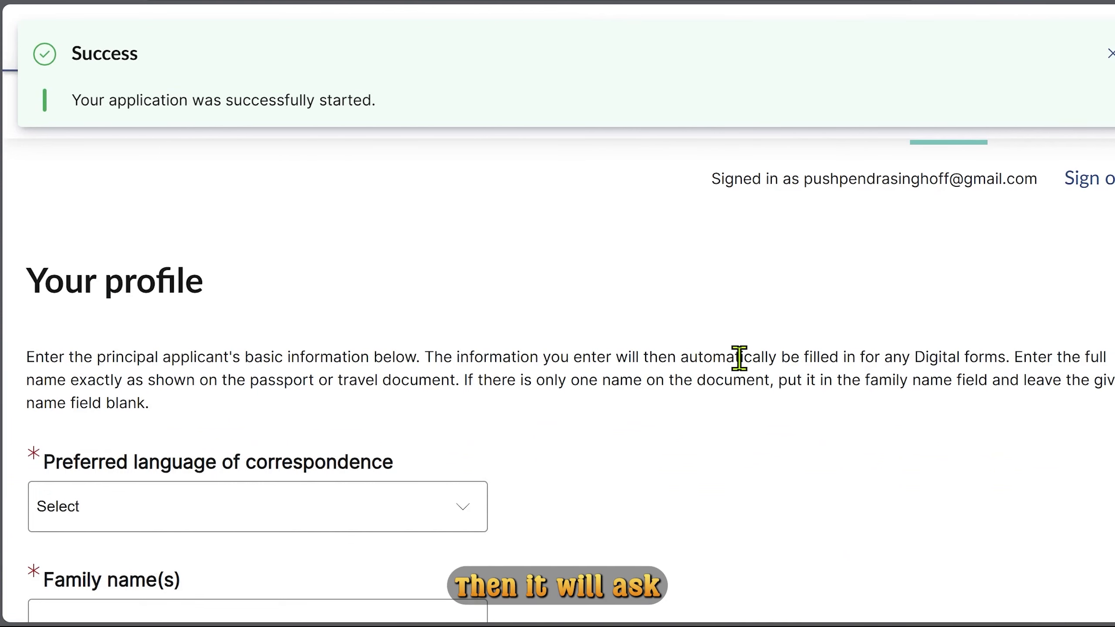
Choose English as the preferred language for correspondence.
scroll(740, 357, "down", 5)
scroll(740, 361, "down", 1)
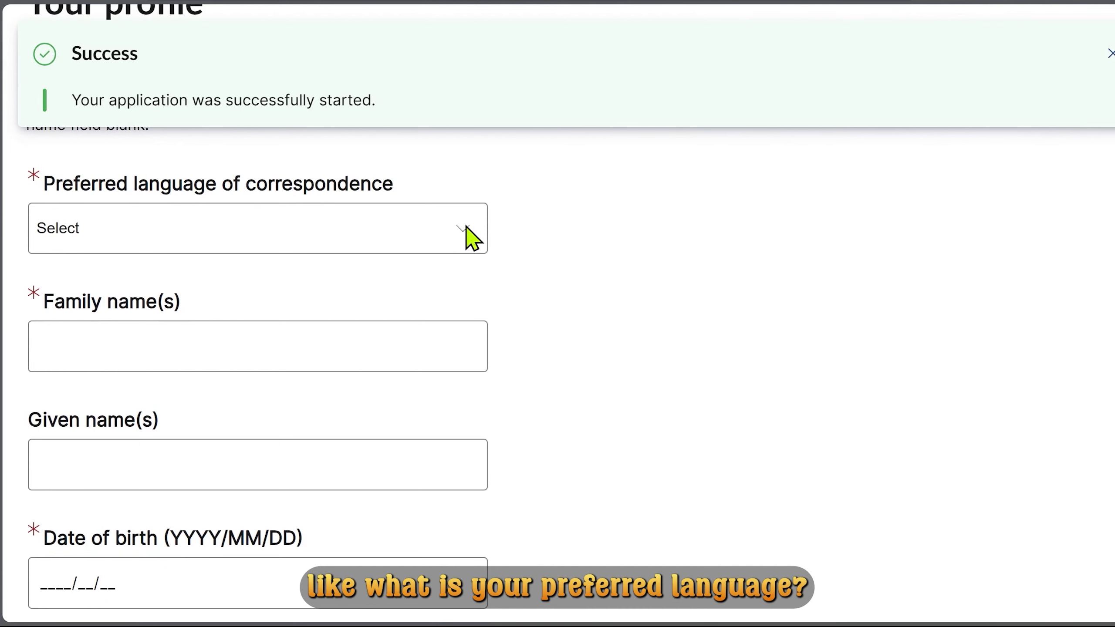
left_click(320, 238)
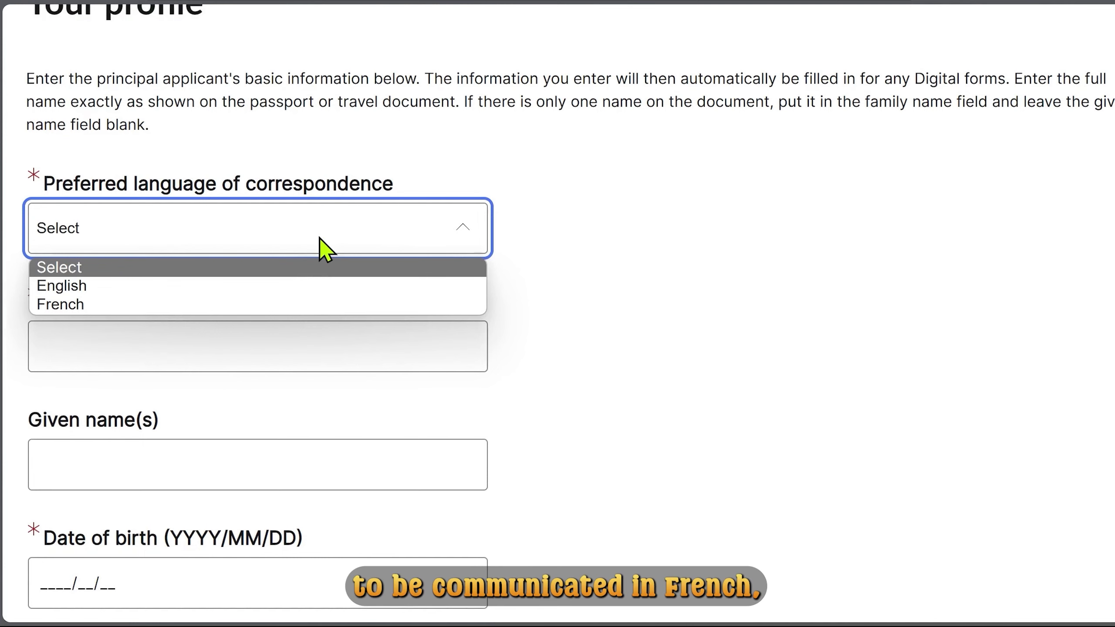
left_click(318, 285)
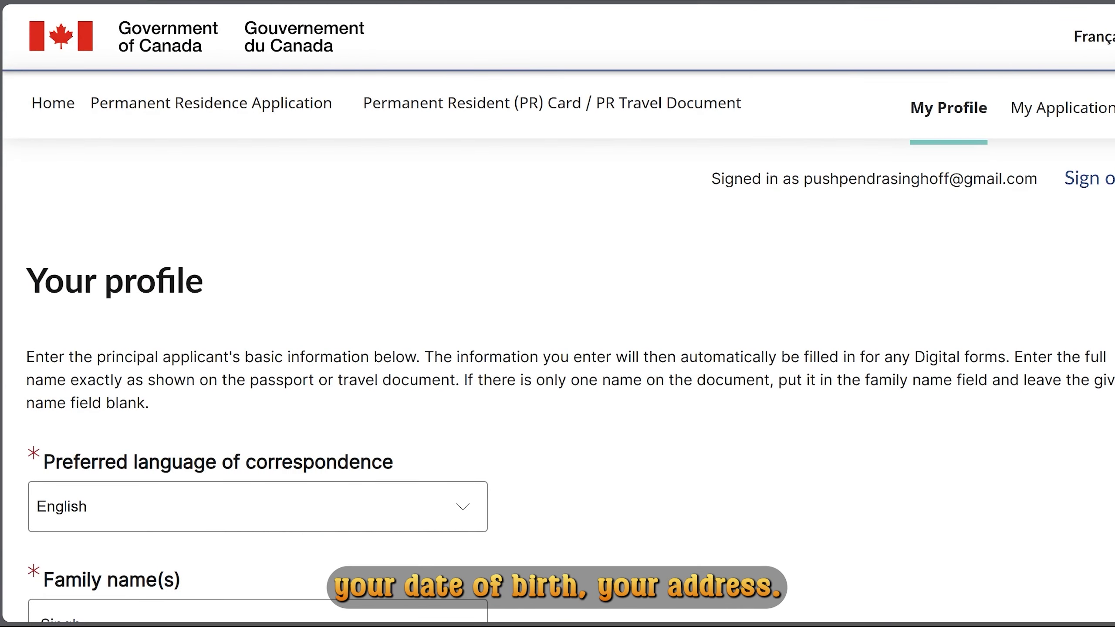
Fill the Sault Ste Marie, Ontario mailing address, then start adding a dependant.
scroll(558, 314, "down", 10)
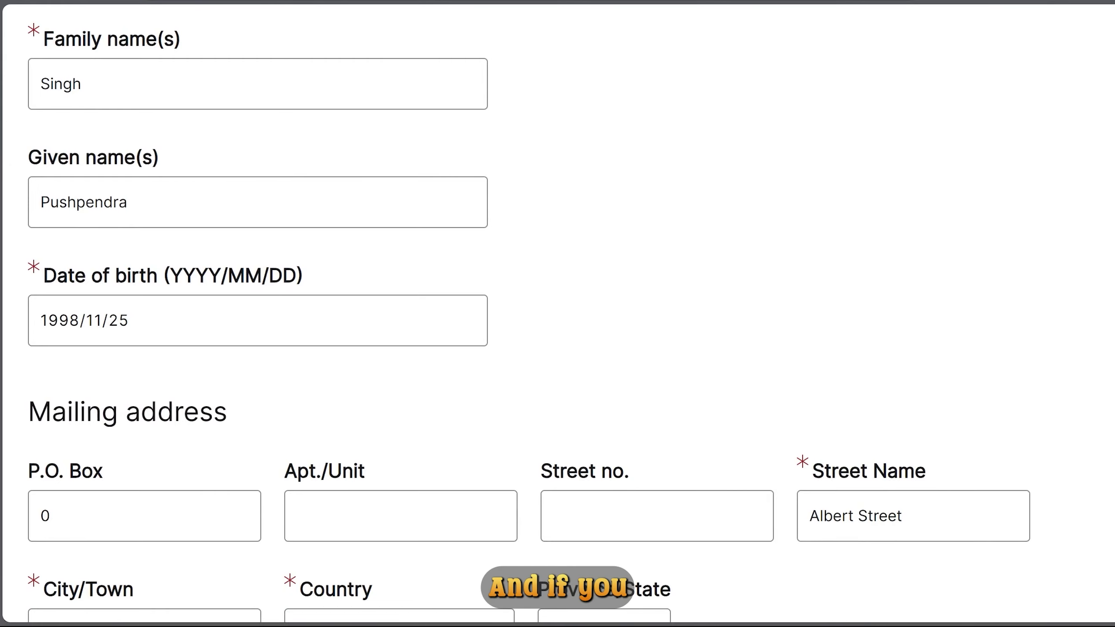
scroll(558, 313, "down", 10)
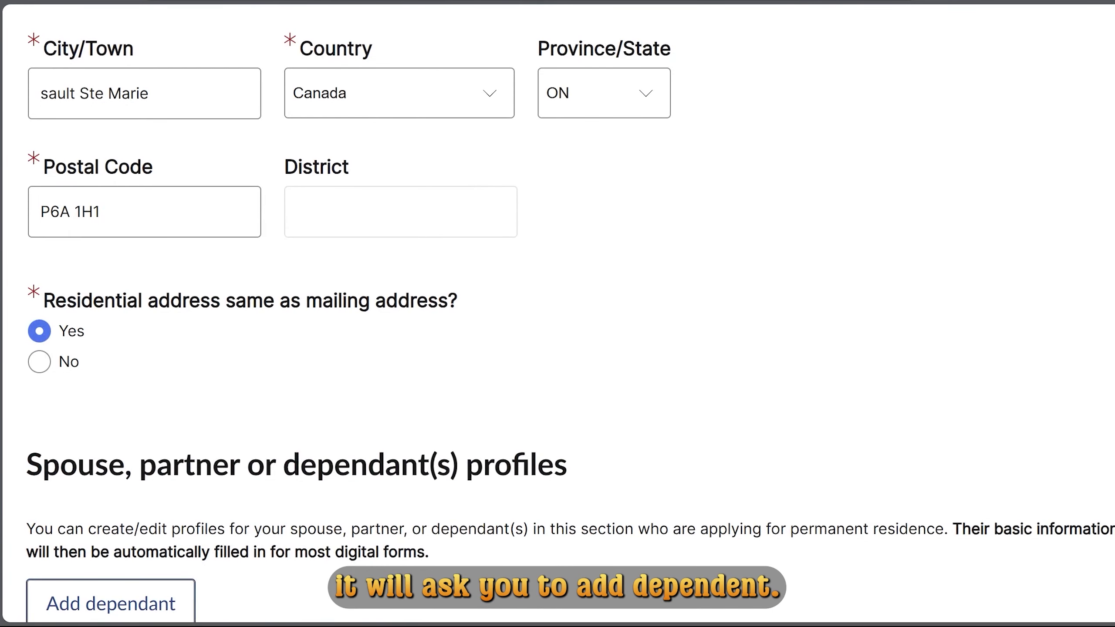
scroll(962, 489, "down", 6)
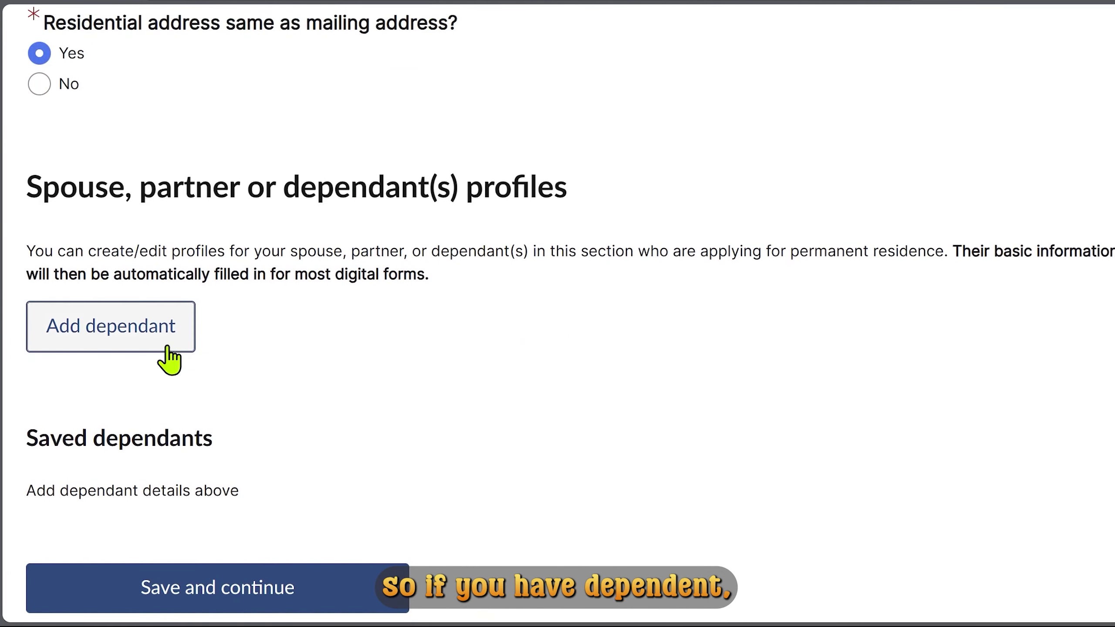
left_click(165, 342)
scroll(841, 470, "down", 6)
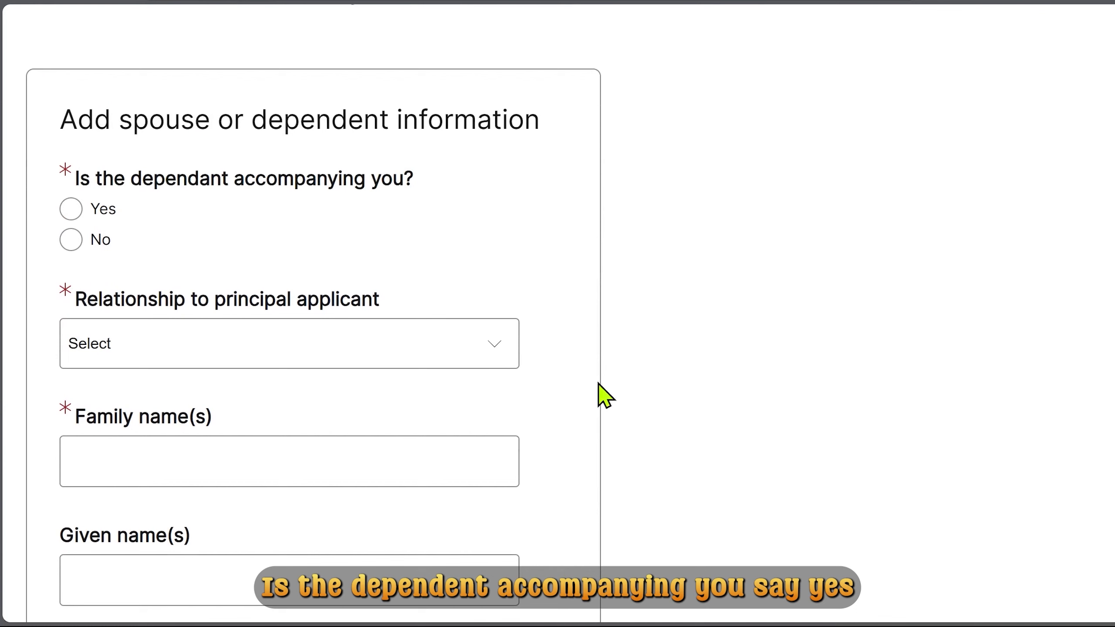
Add an accompanying spouse born 2000/12/12 and save the dependant's details.
left_click(72, 209)
scroll(709, 423, "down", 2)
left_click(274, 267)
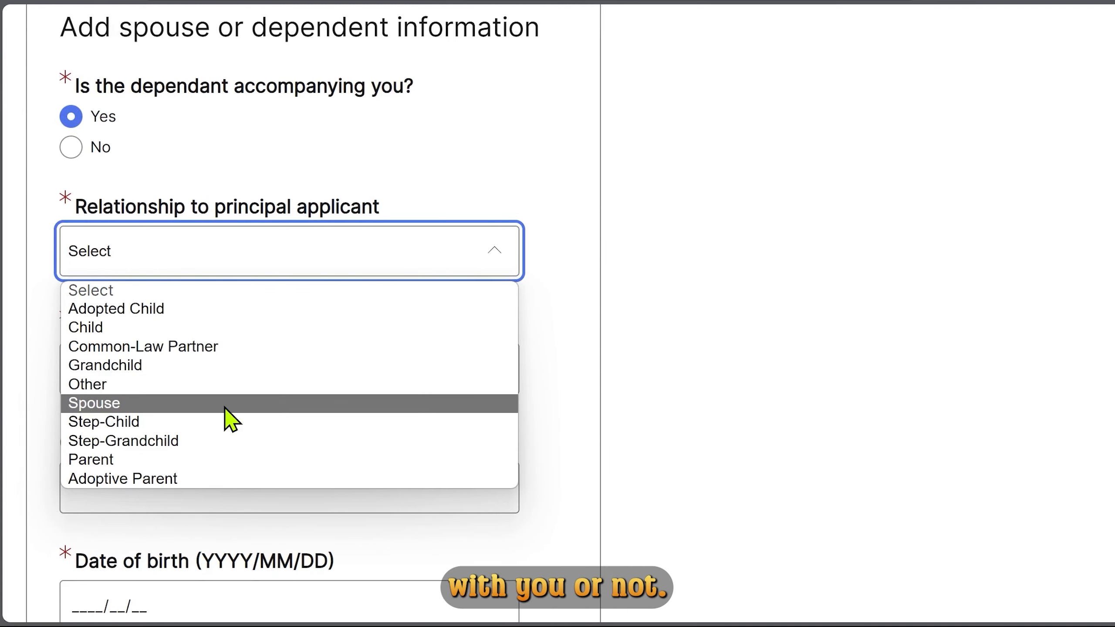
left_click(225, 408)
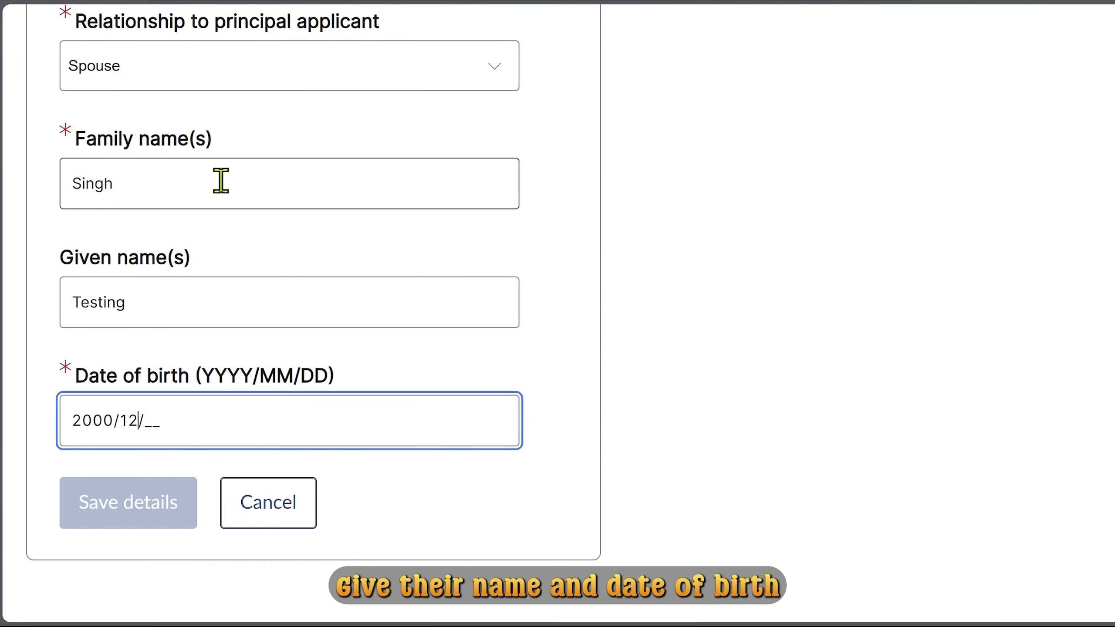
type("12")
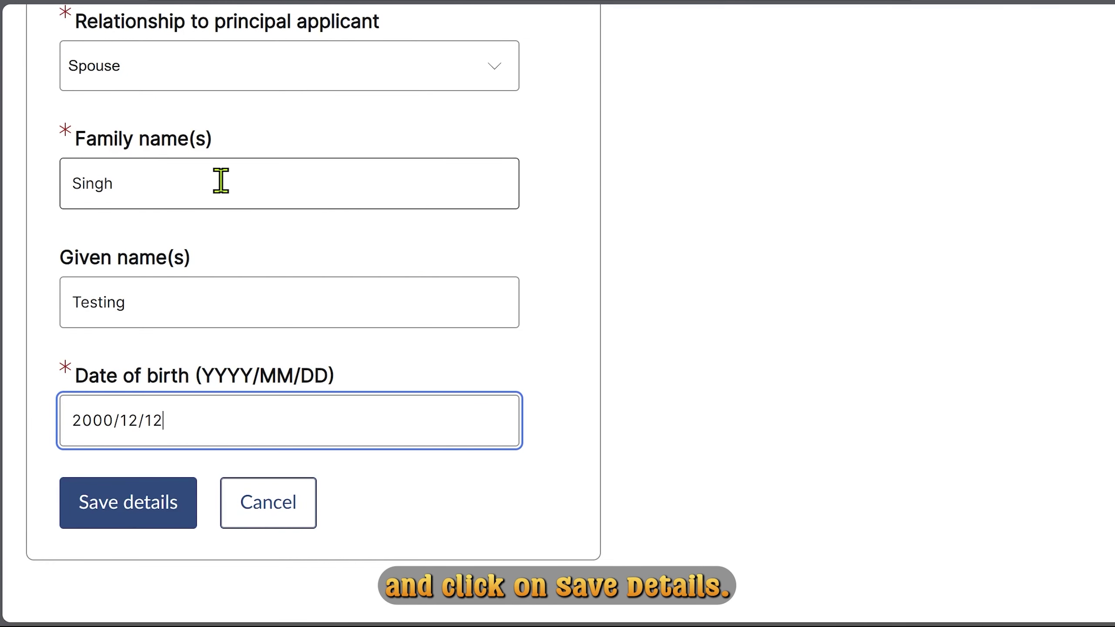
left_click(155, 514)
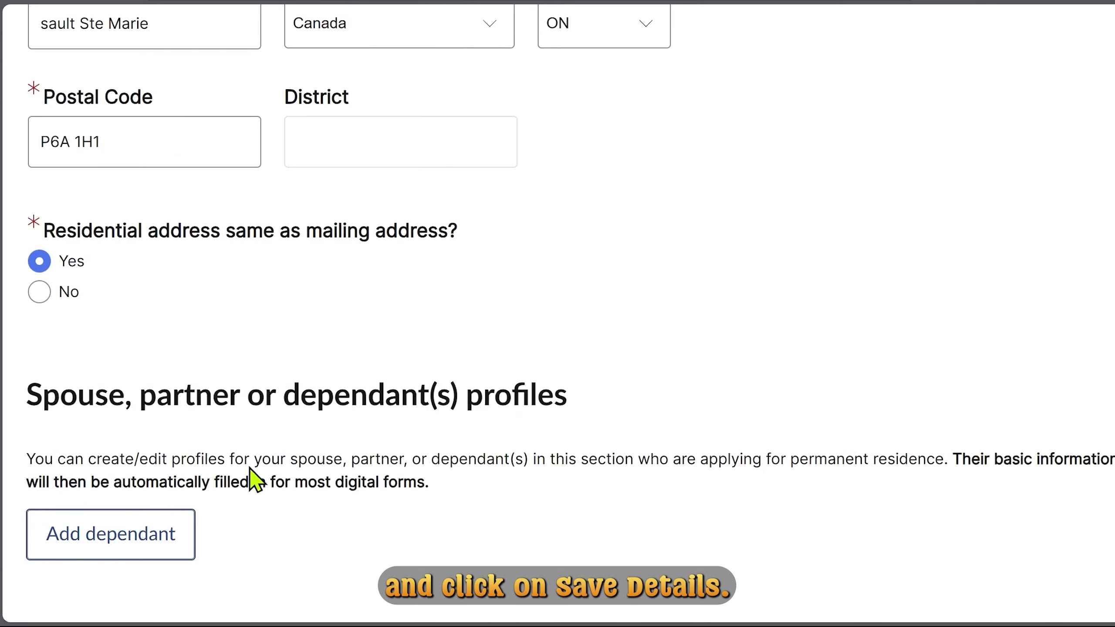
Check the saved spouse entry and save the profile to reach the application page.
scroll(415, 459, "down", 7)
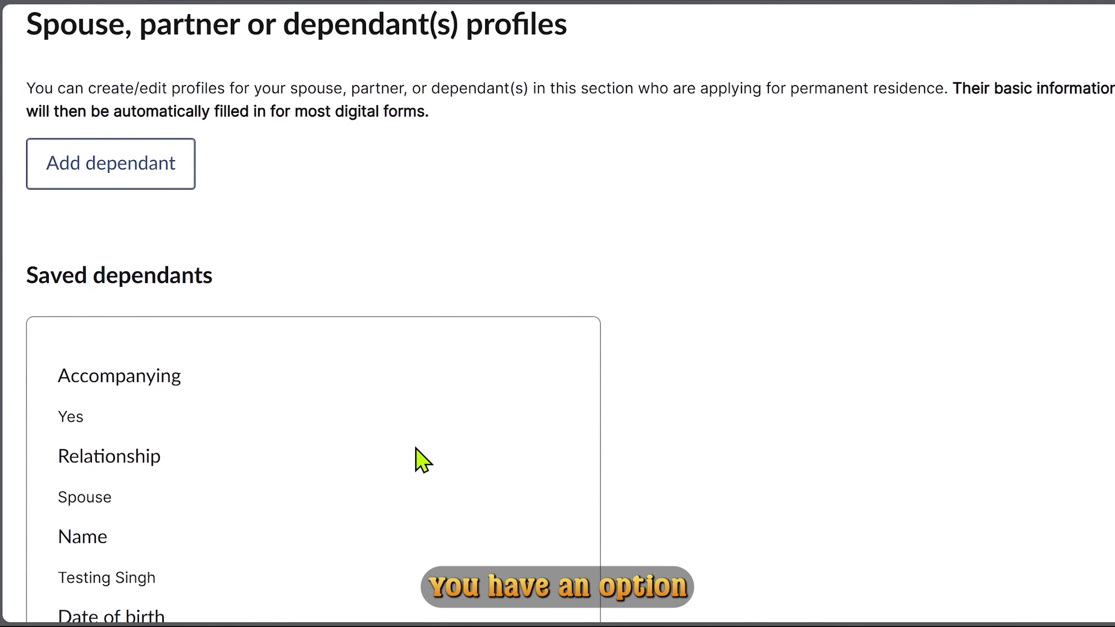
scroll(421, 459, "down", 5)
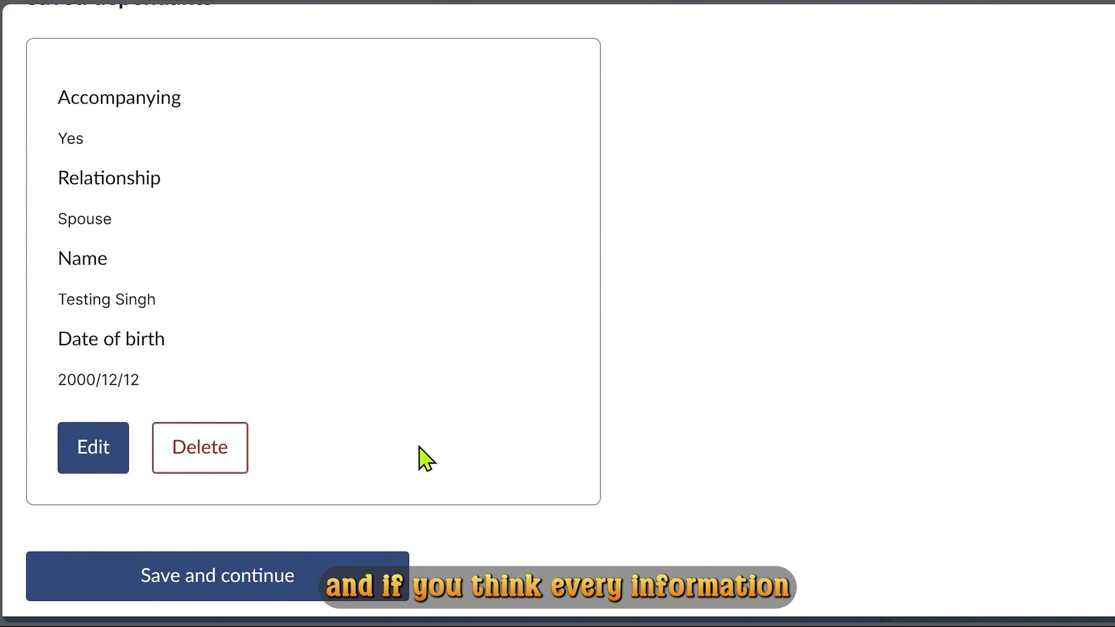
scroll(427, 458, "down", 2)
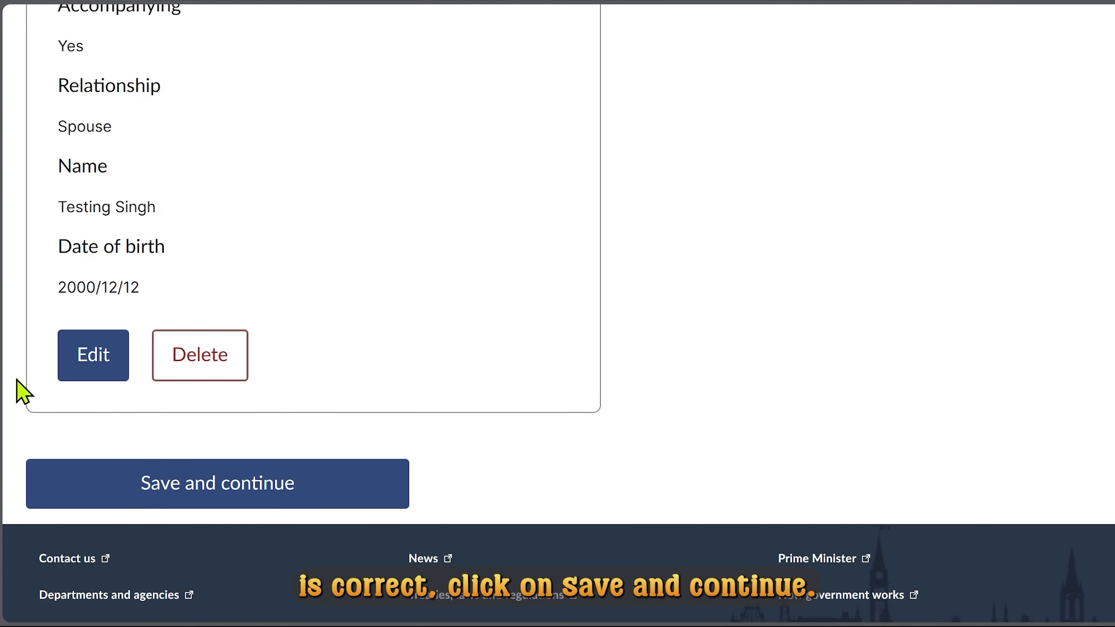
left_click(231, 494)
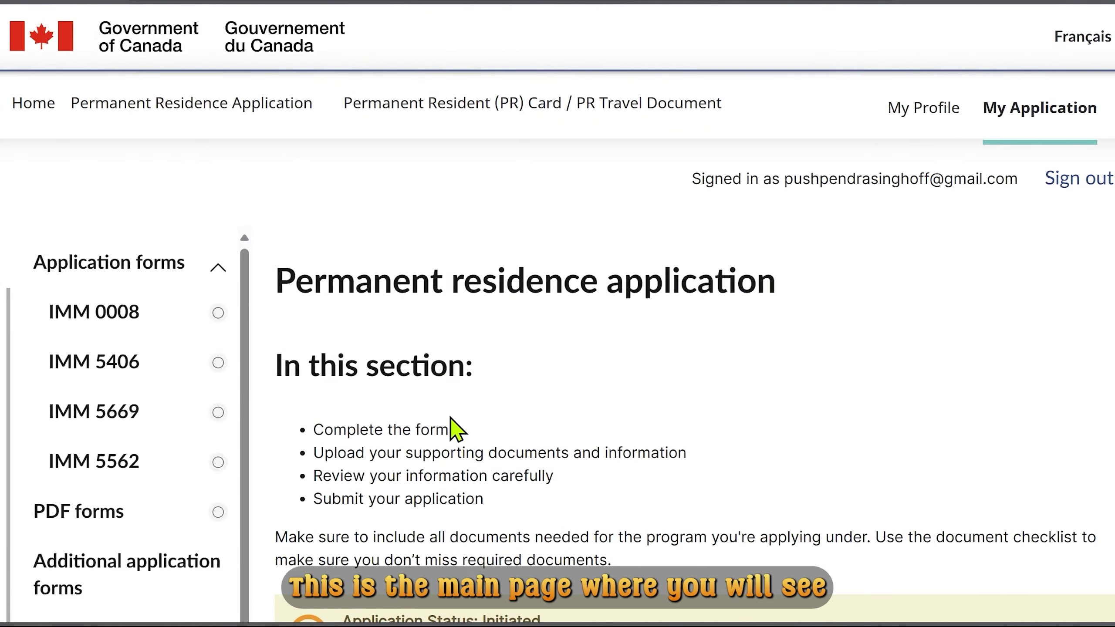
Scroll through the Digital and PDF Forms tables to required forms IMM 5911, 5984, 5987, 0112.
scroll(457, 428, "down", 4)
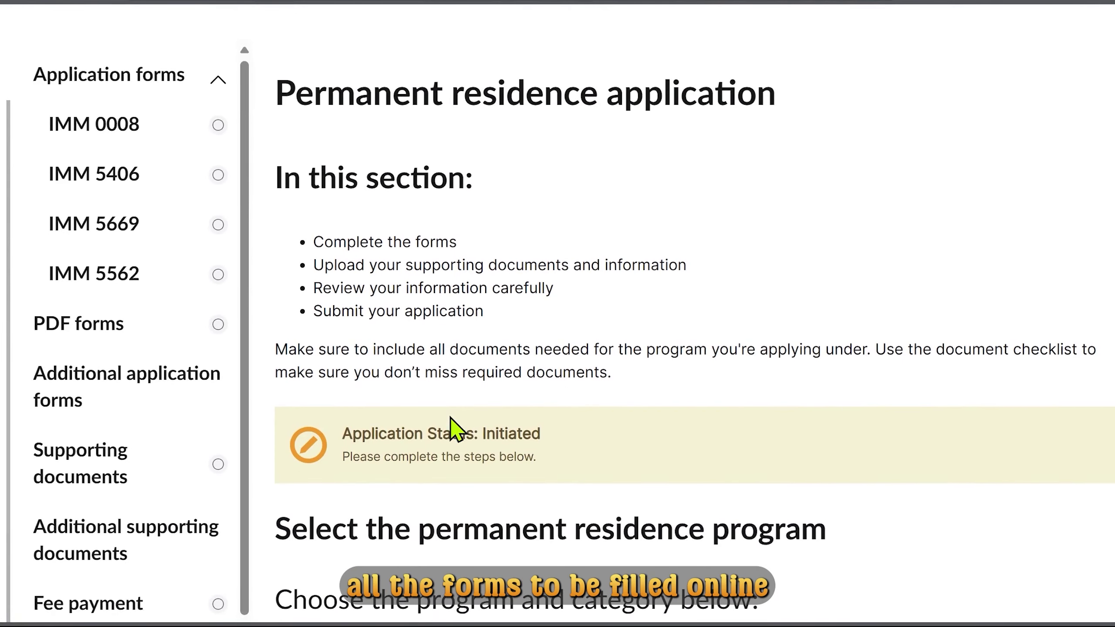
scroll(456, 430, "down", 4)
scroll(452, 422, "down", 5)
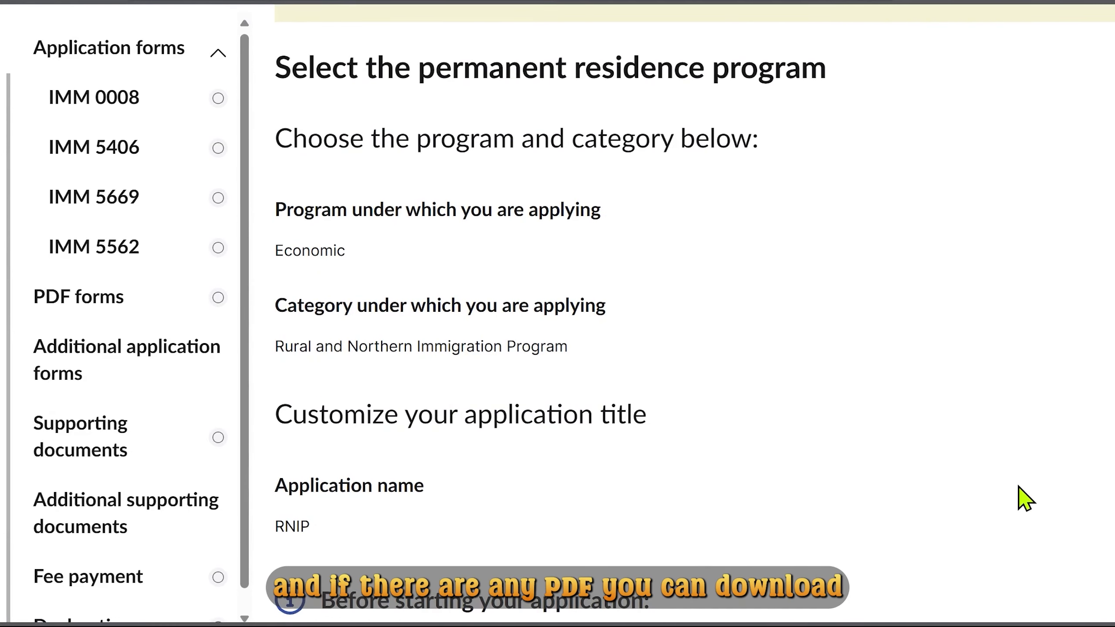
scroll(1025, 499, "down", 7)
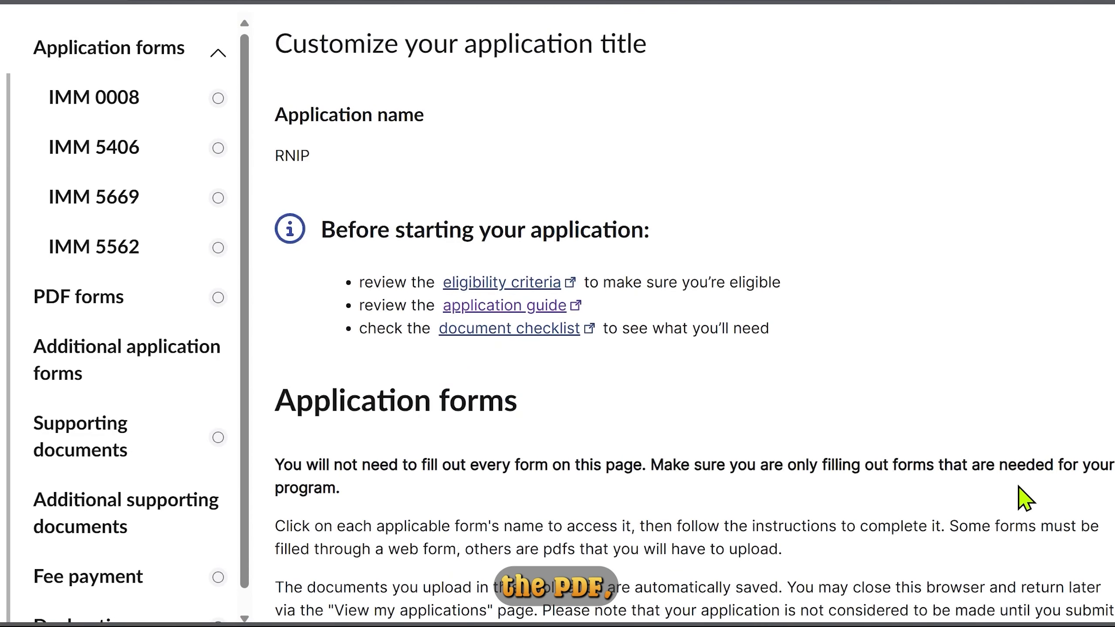
scroll(1025, 499, "down", 5)
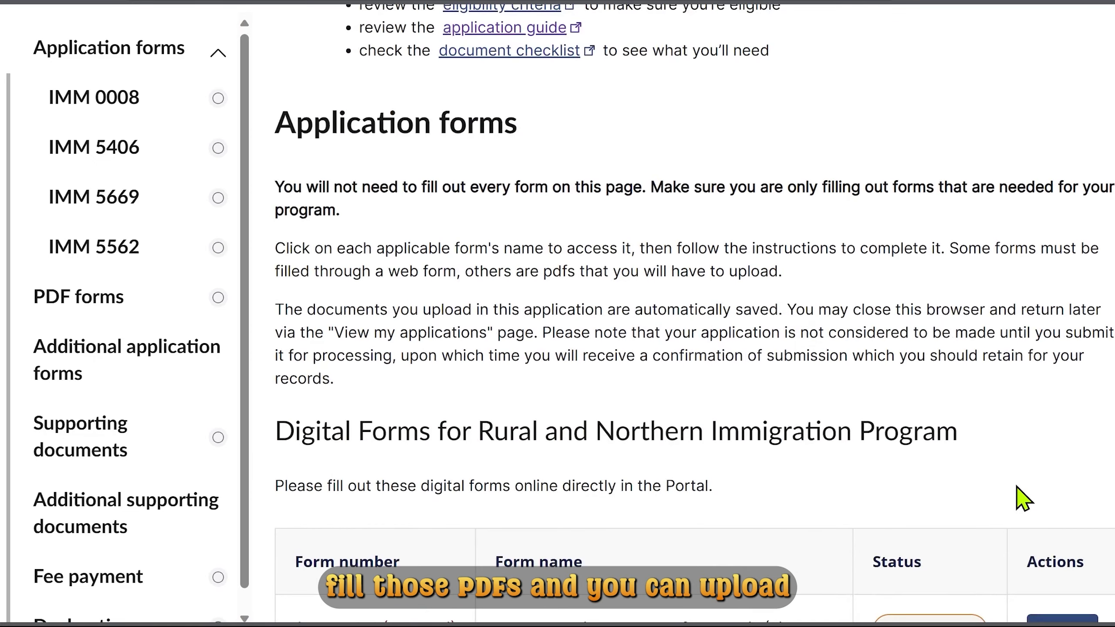
scroll(1019, 490, "down", 7)
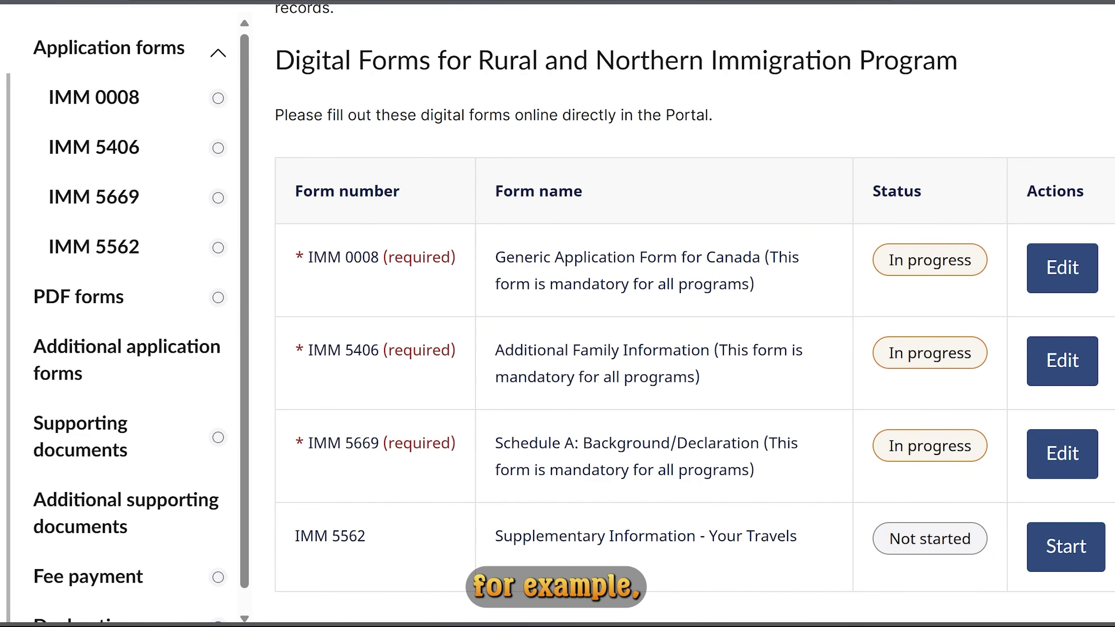
scroll(694, 314, "down", 1)
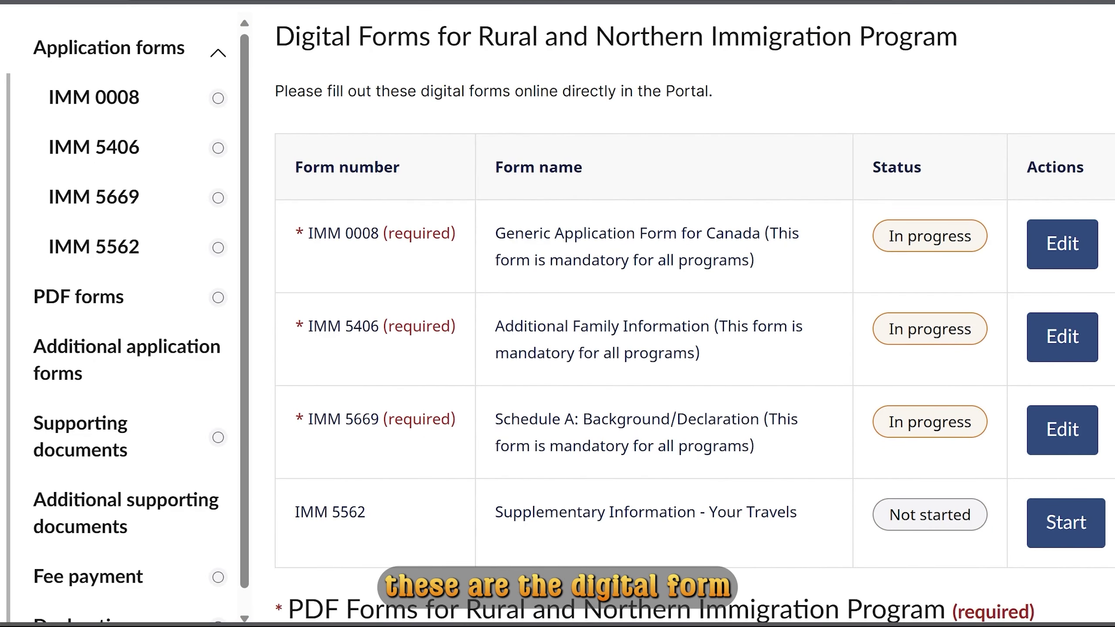
scroll(694, 324, "down", 10)
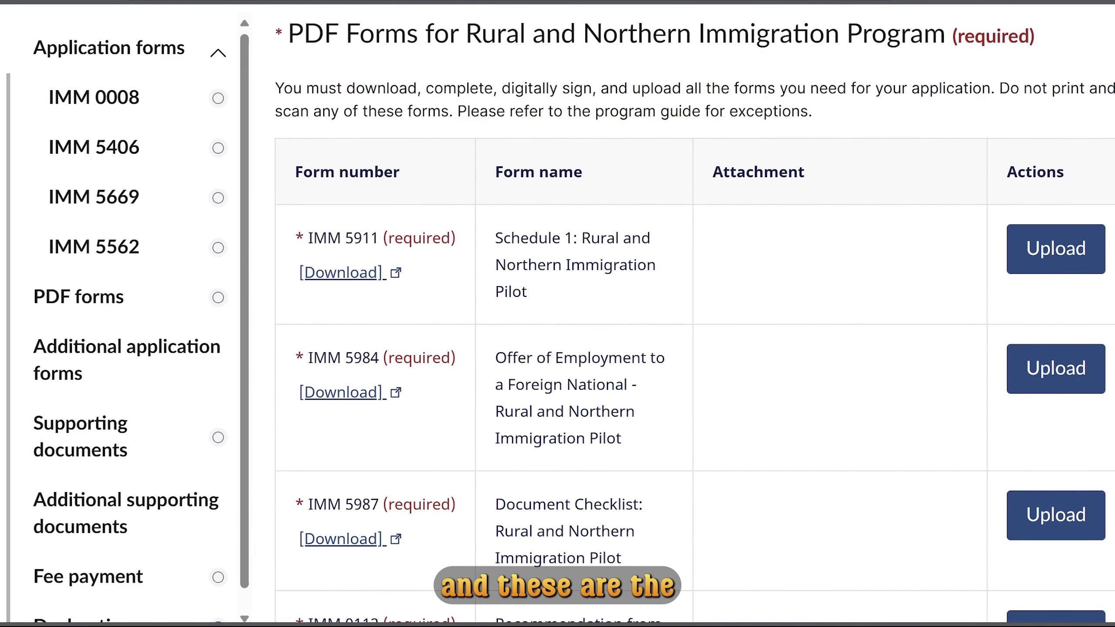
scroll(694, 319, "down", 1)
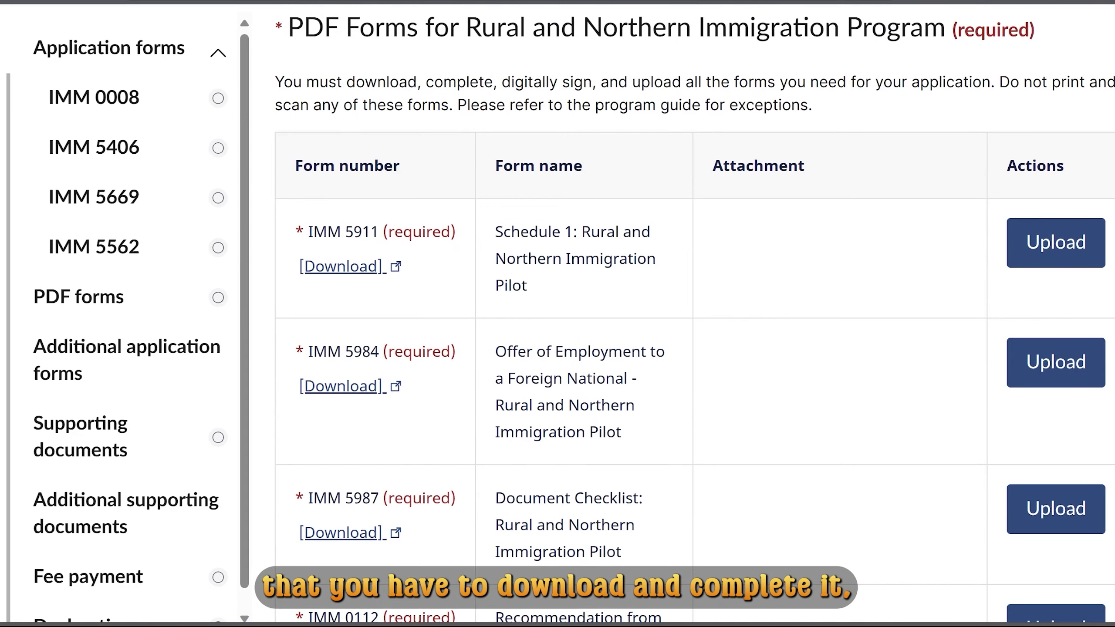
scroll(694, 314, "down", 4)
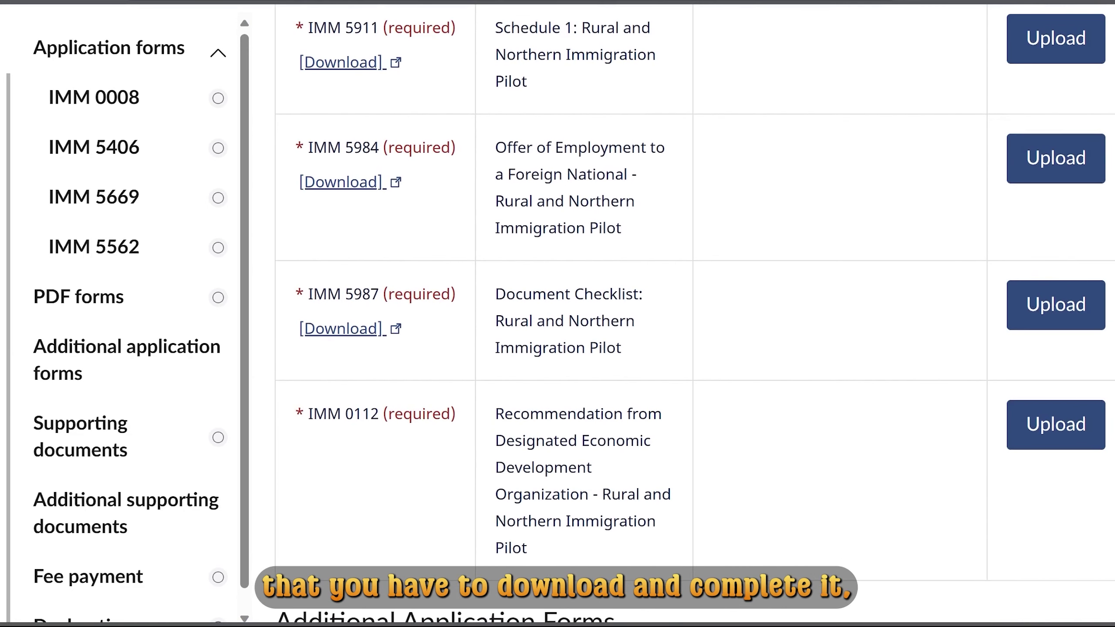
scroll(694, 314, "up", 1)
scroll(694, 314, "up", 1)
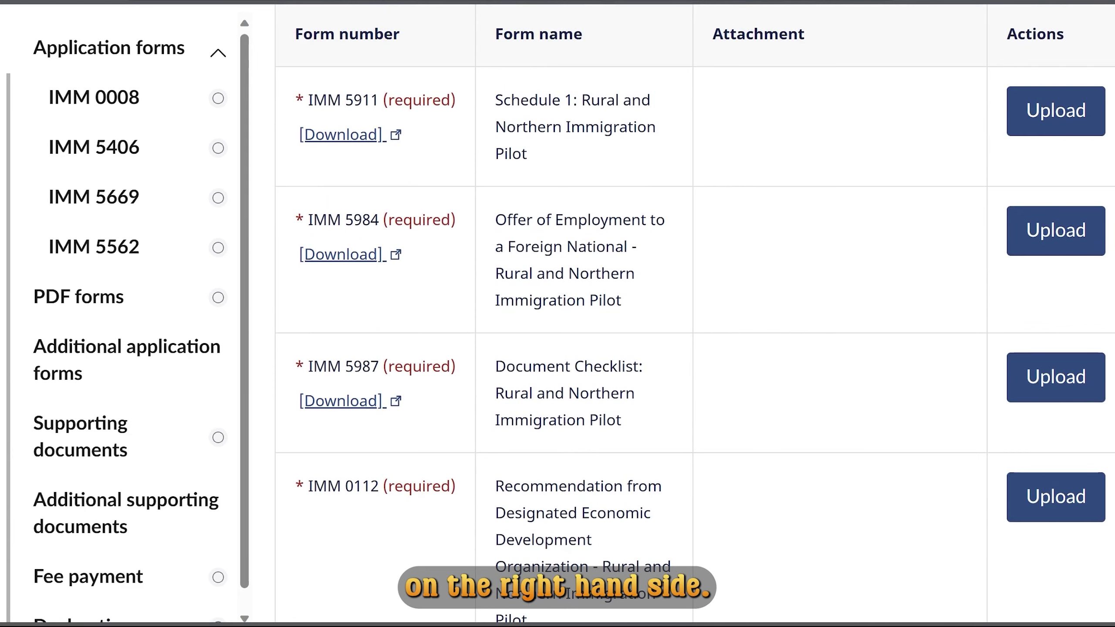
scroll(694, 320, "down", 1)
scroll(693, 314, "down", 10)
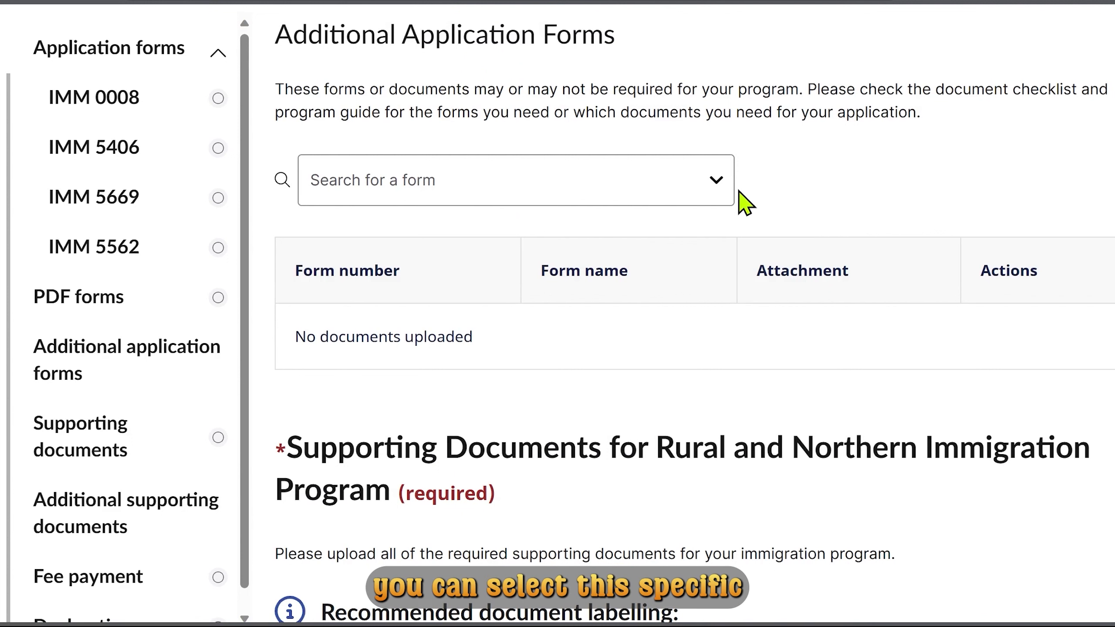
left_click(720, 180)
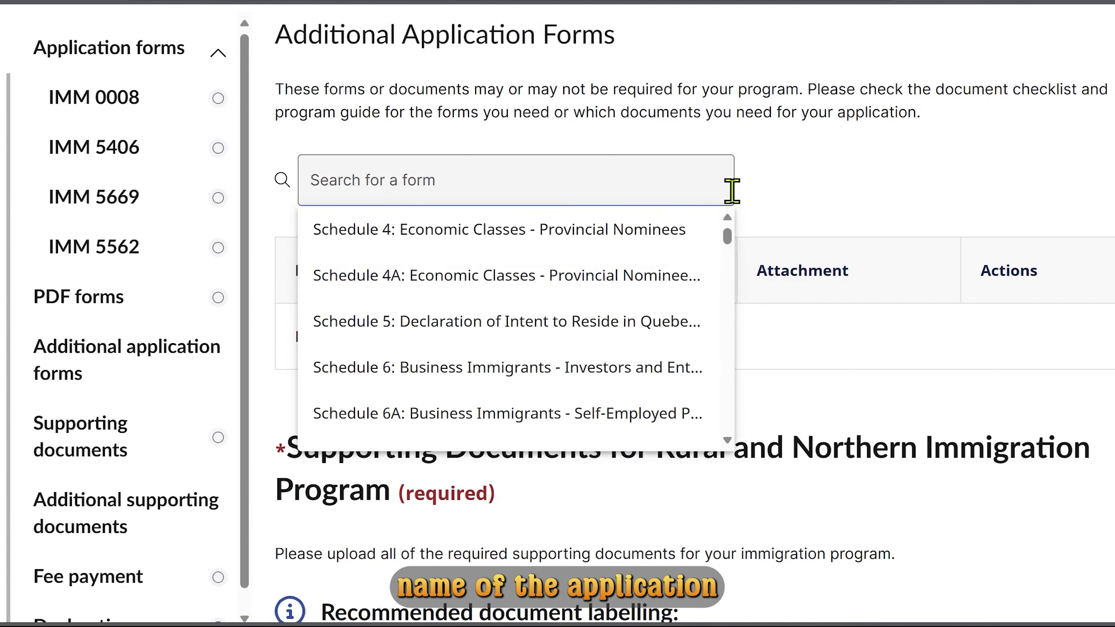
left_click_drag(731, 238, 732, 314)
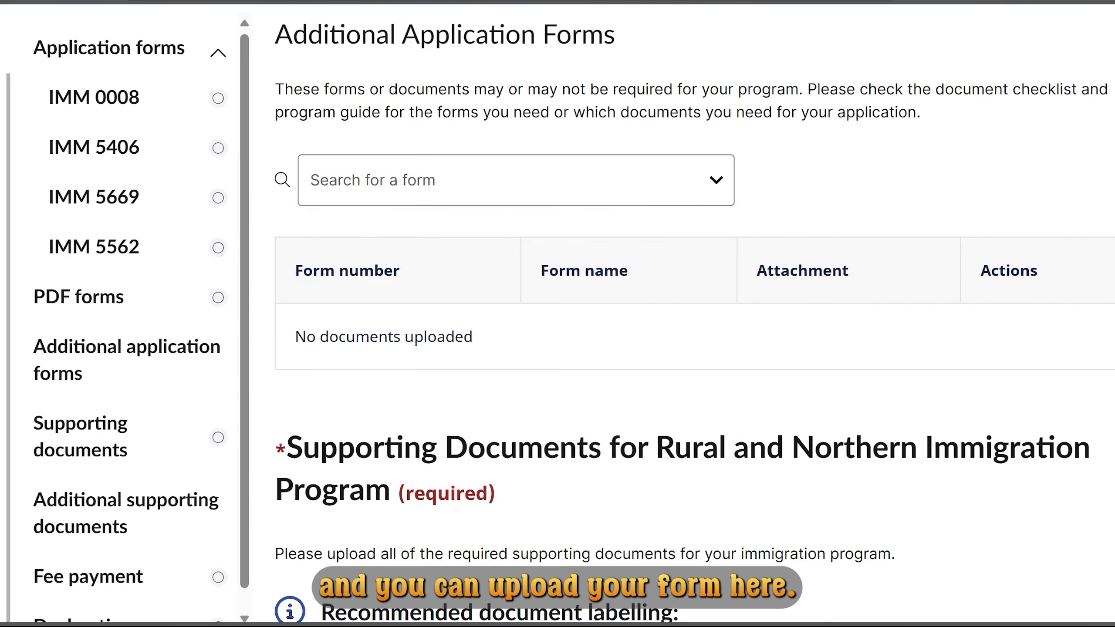
scroll(694, 308, "down", 5)
scroll(693, 314, "down", 3)
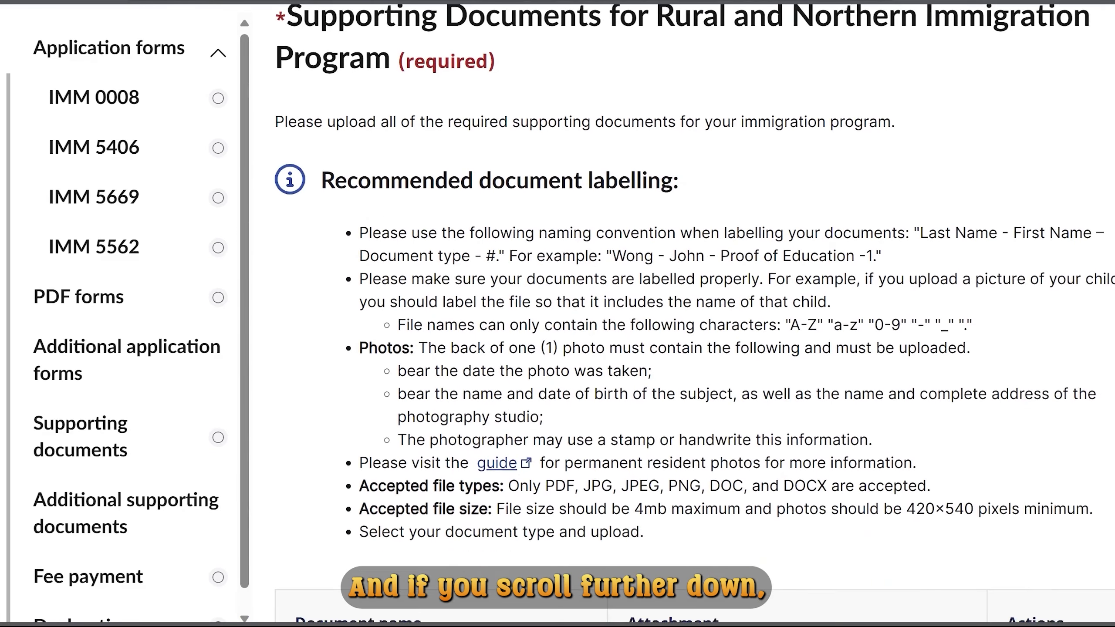
scroll(694, 314, "up", 1)
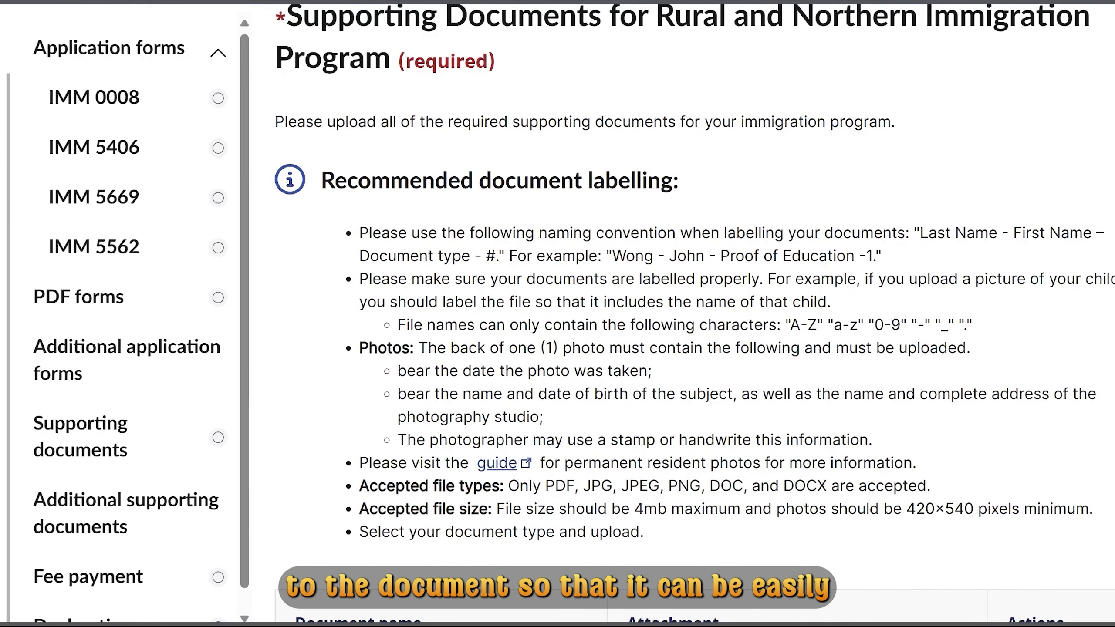
scroll(693, 313, "down", 6)
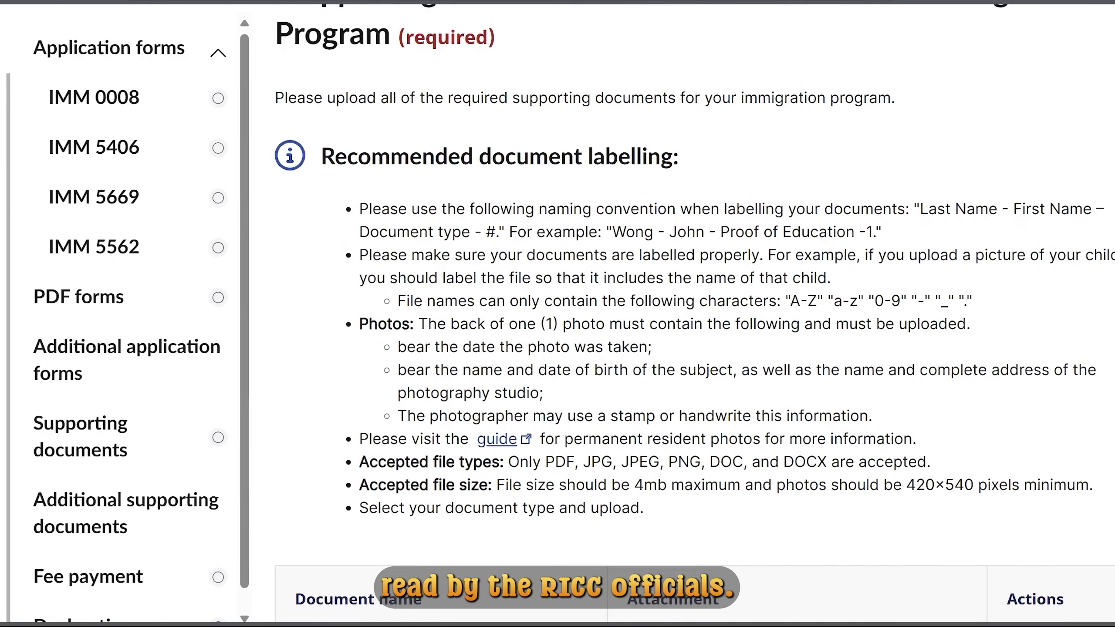
scroll(694, 314, "down", 4)
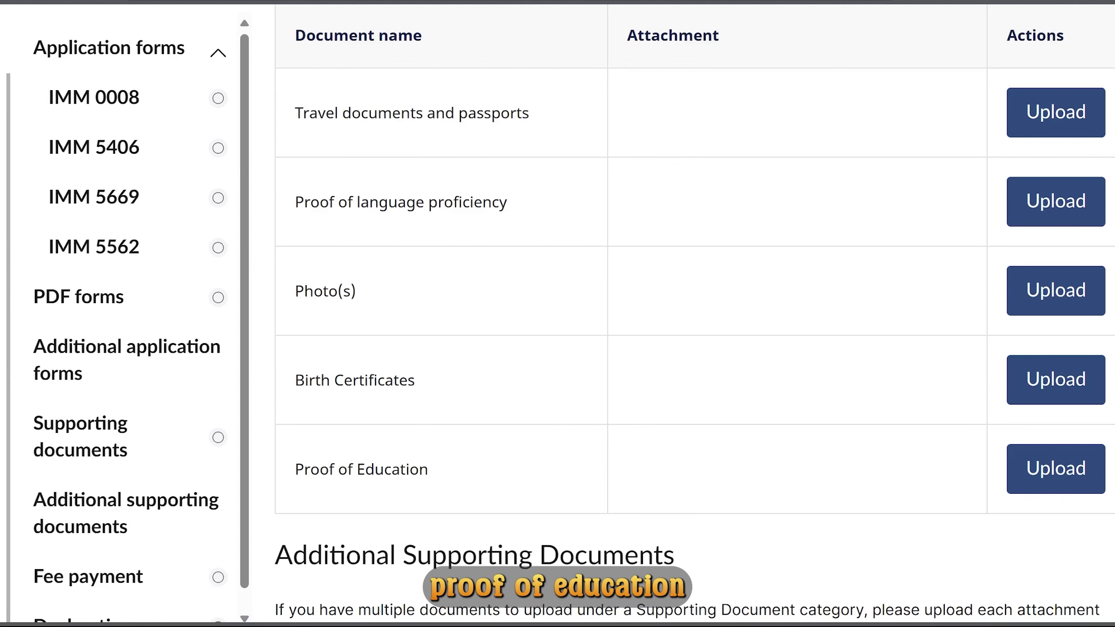
scroll(694, 320, "down", 5)
scroll(693, 321, "down", 3)
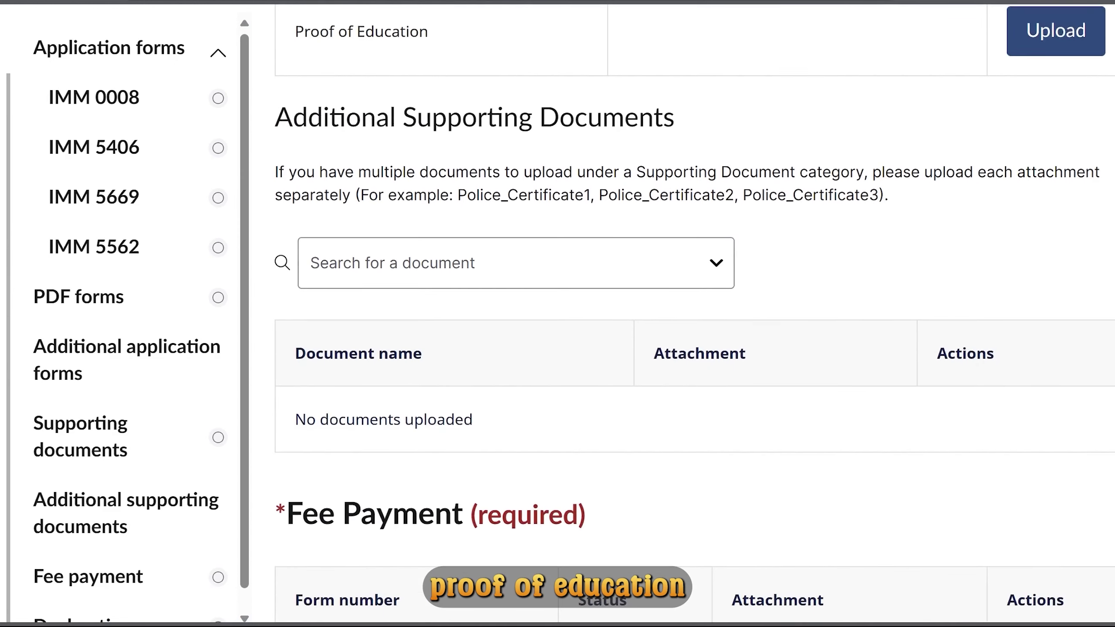
scroll(694, 320, "down", 1)
scroll(693, 321, "down", 2)
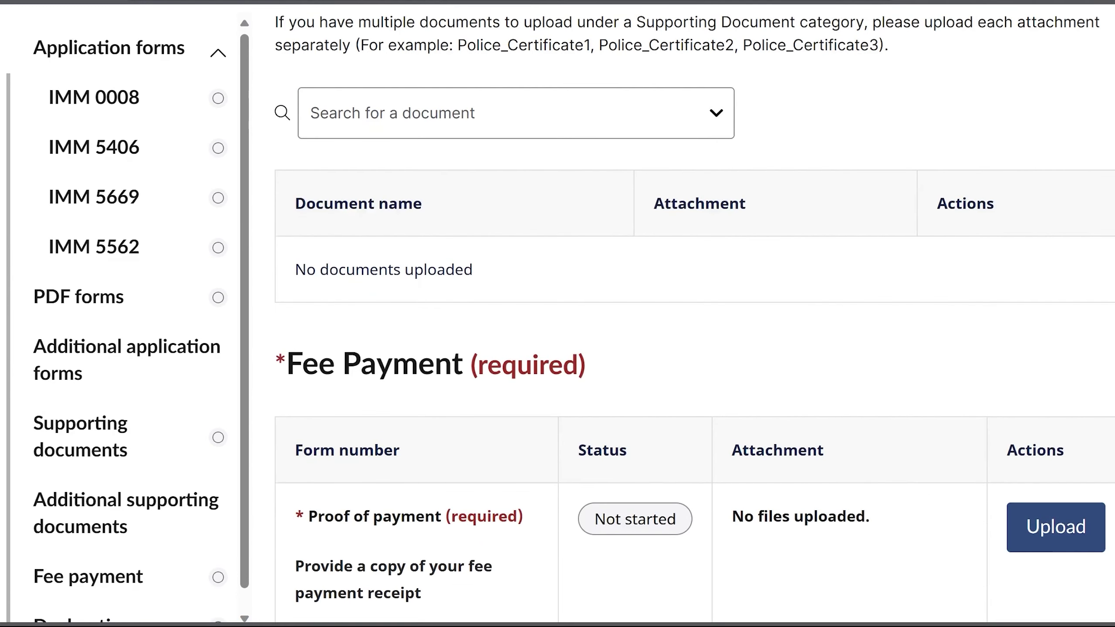
left_click(723, 94)
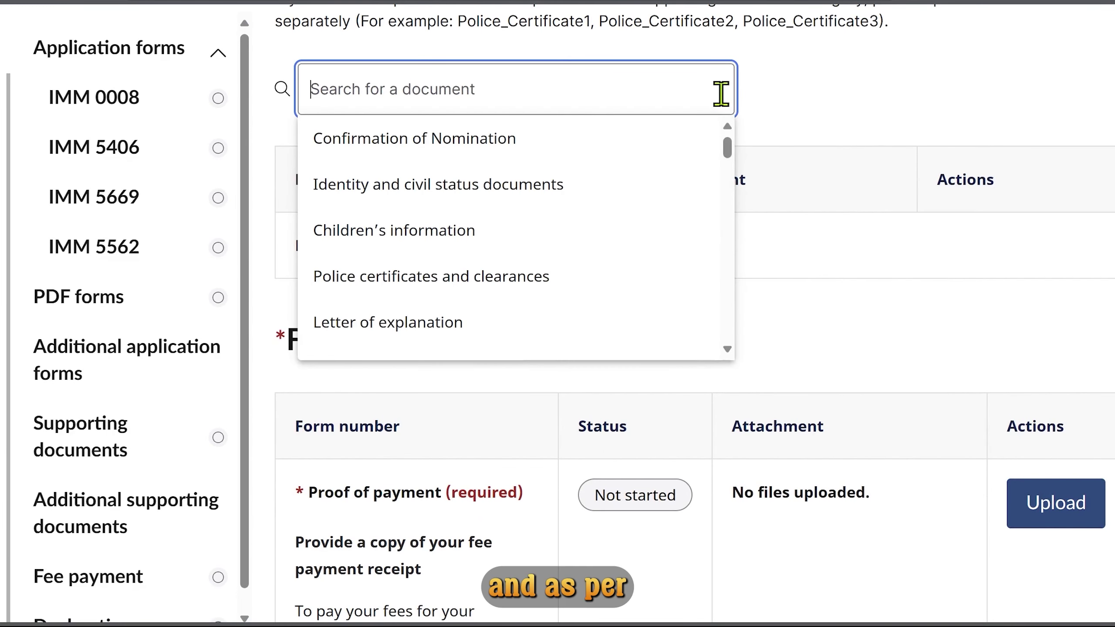
left_click_drag(727, 148, 746, 283)
left_click(806, 129)
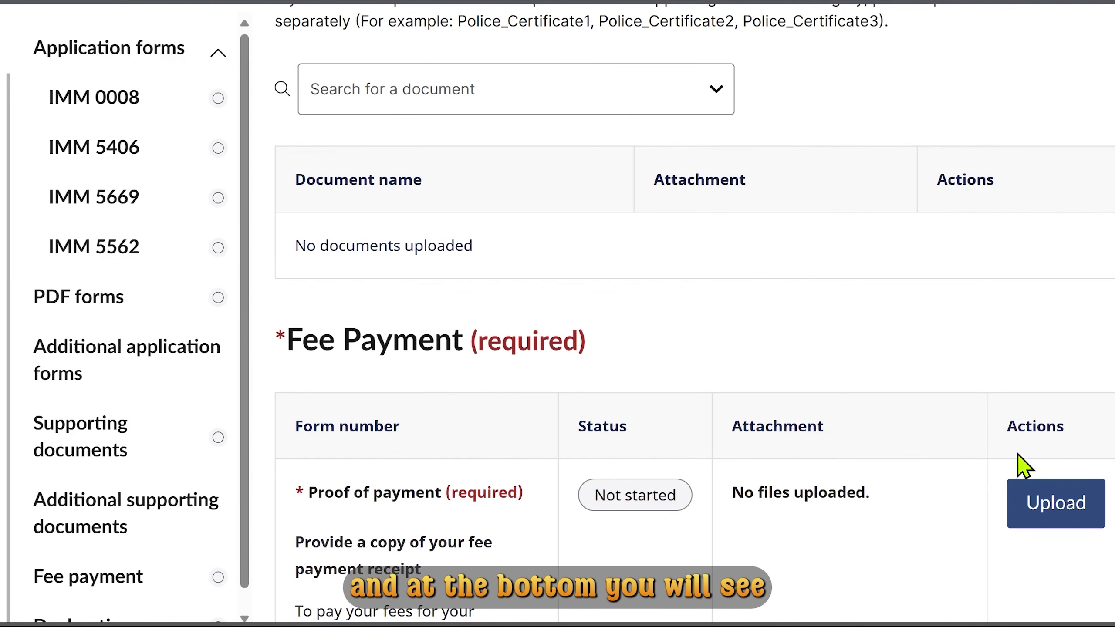
scroll(693, 316, "down", 5)
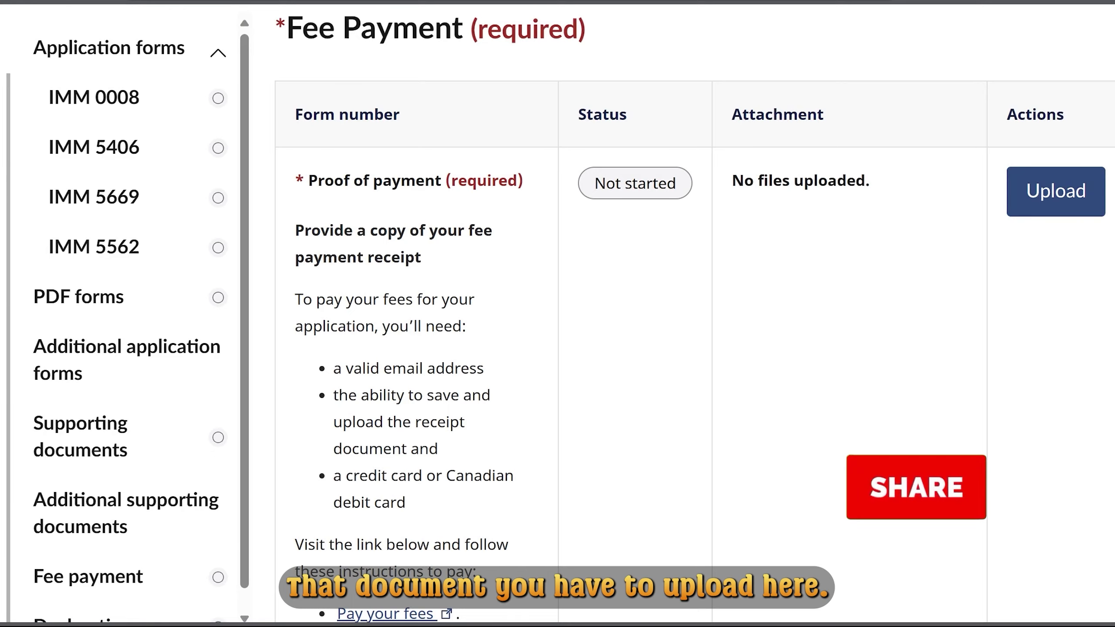
scroll(693, 307, "down", 5)
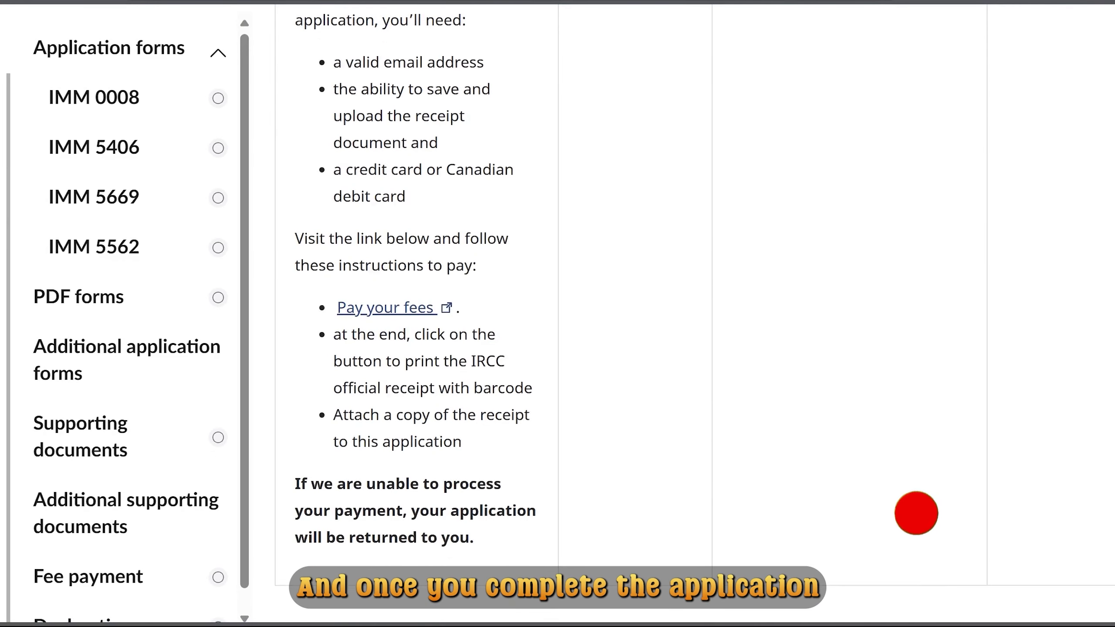
scroll(693, 307, "down", 8)
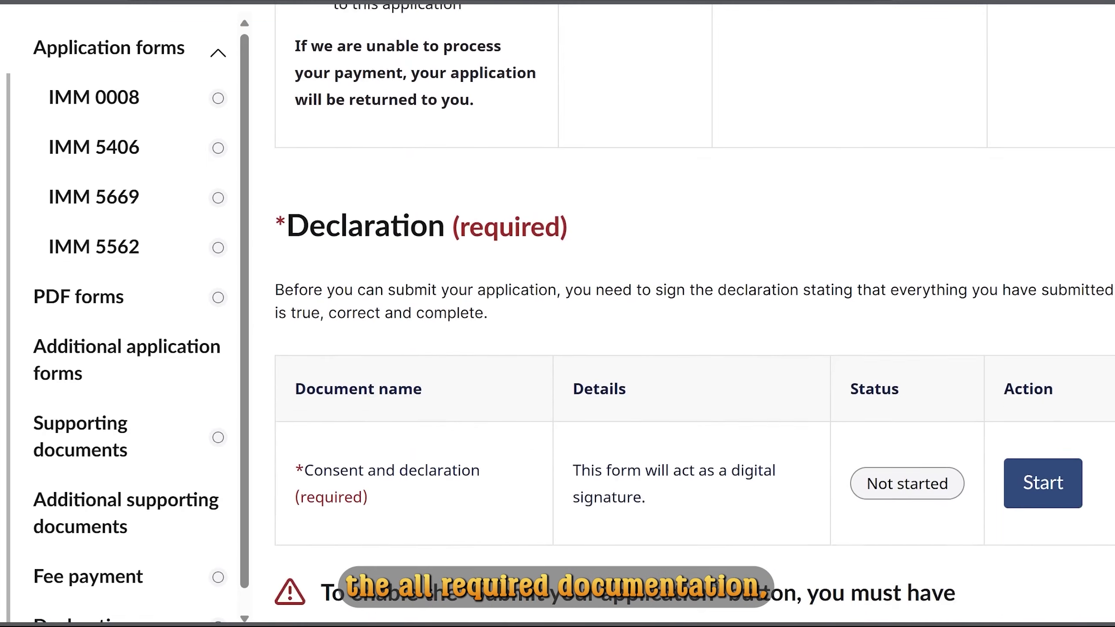
scroll(694, 308, "down", 5)
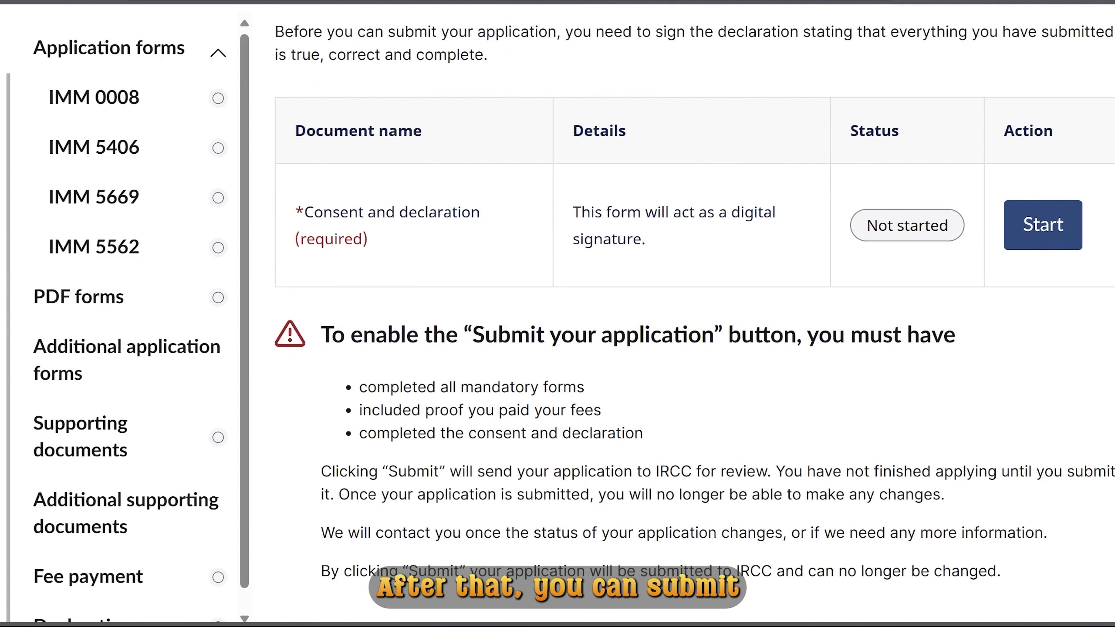
scroll(693, 311, "down", 3)
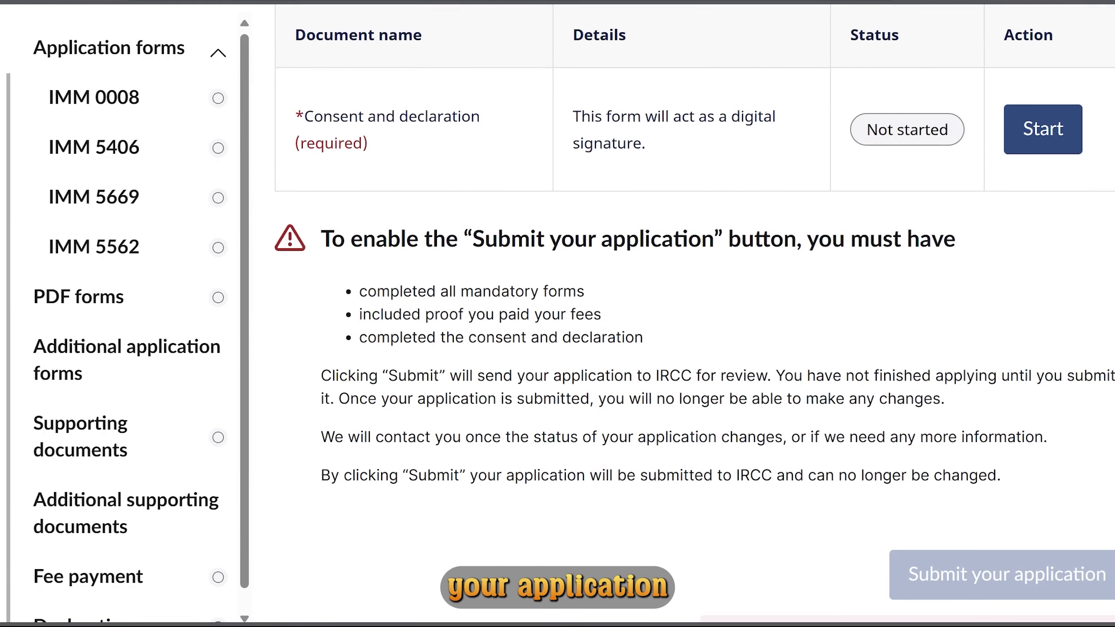
scroll(693, 313, "down", 4)
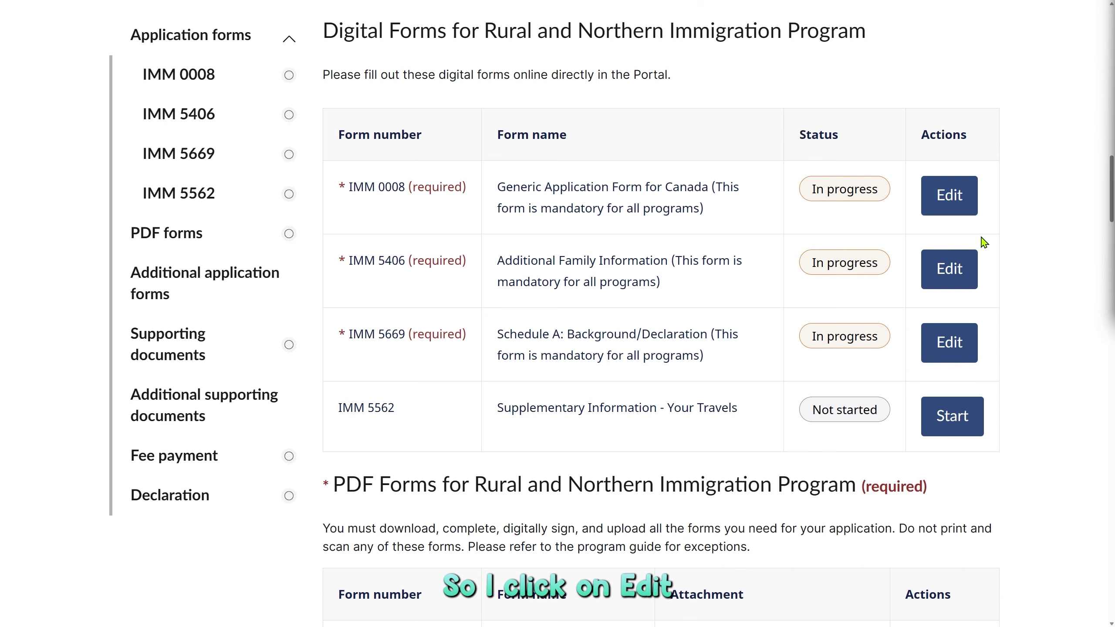
Edit the IMM 0008 form and continue past its introduction to Application details.
left_click(964, 210)
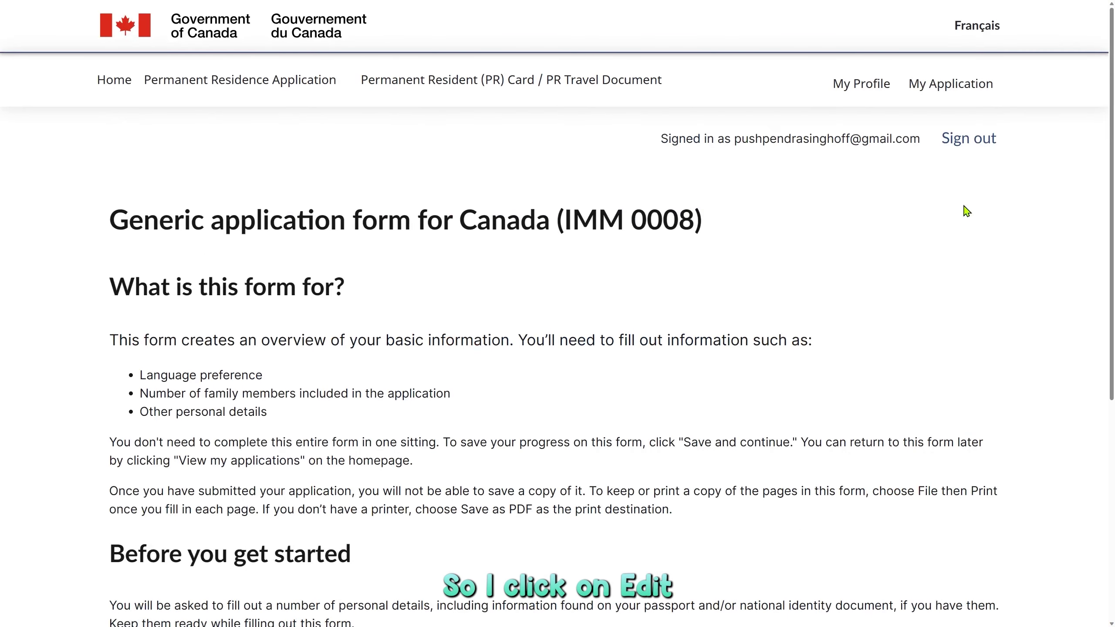
scroll(903, 333, "down", 6)
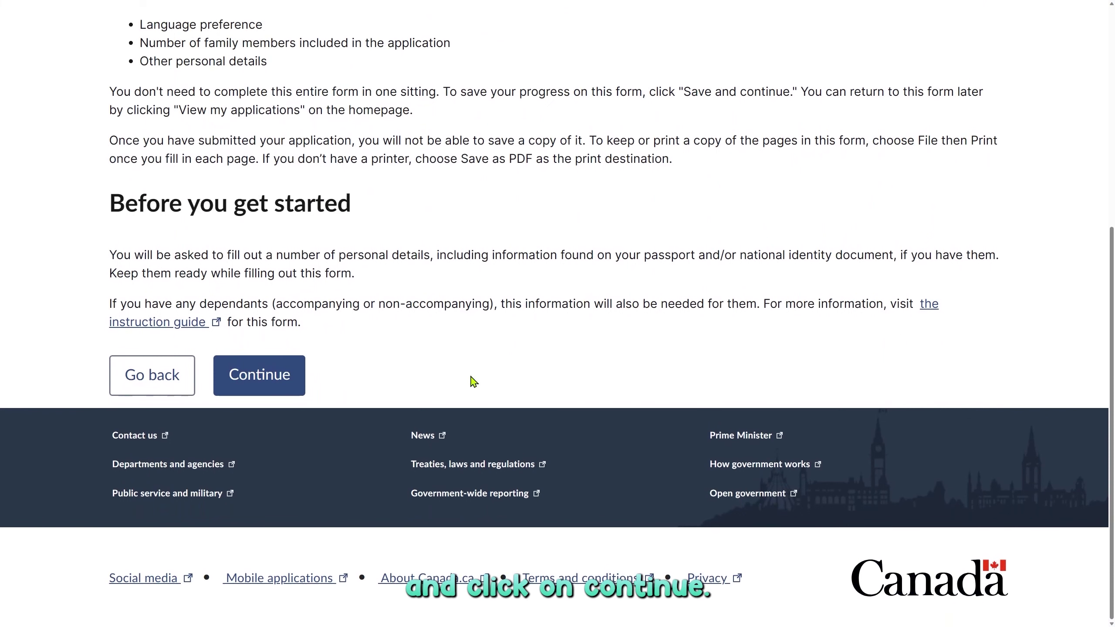
left_click(292, 381)
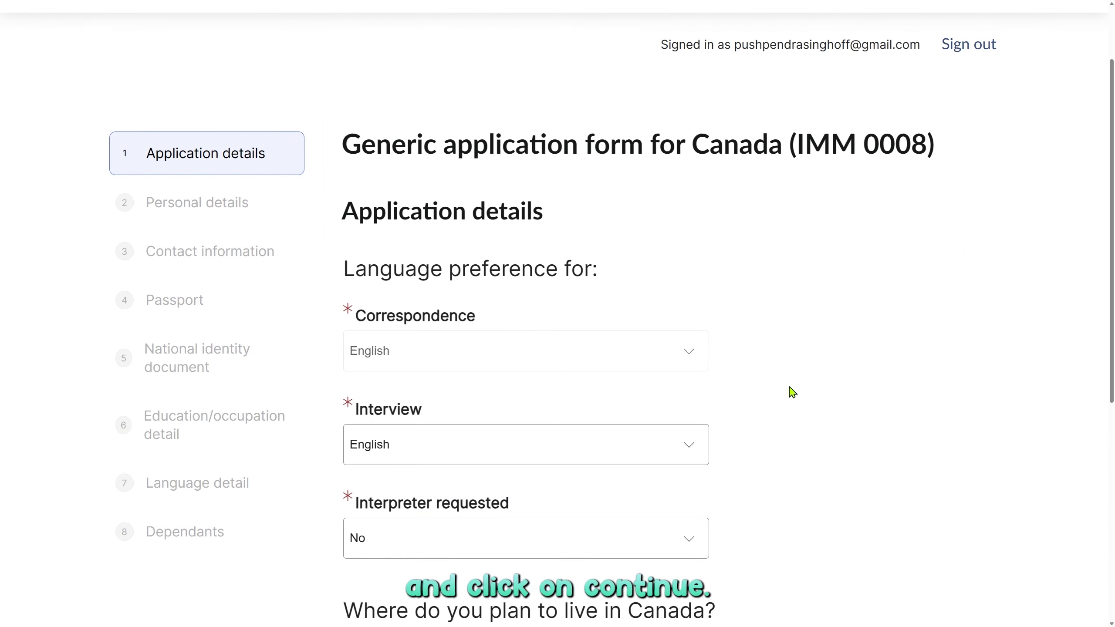
scroll(793, 392, "down", 2)
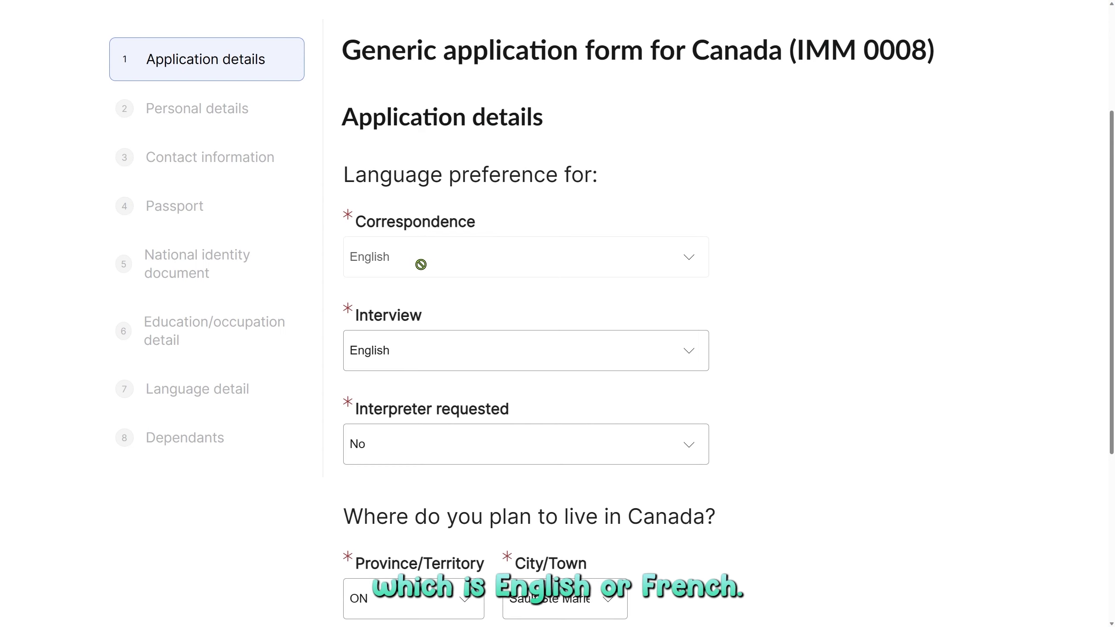
scroll(548, 142, "down", 2)
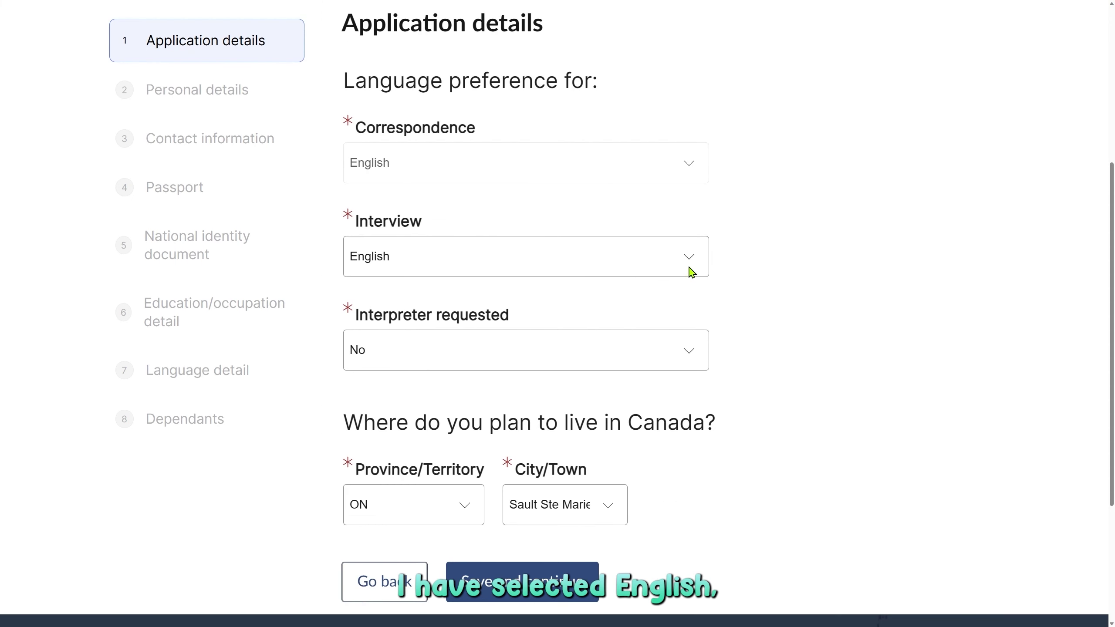
Keep English as the interview language with no interpreter requested.
left_click(572, 264)
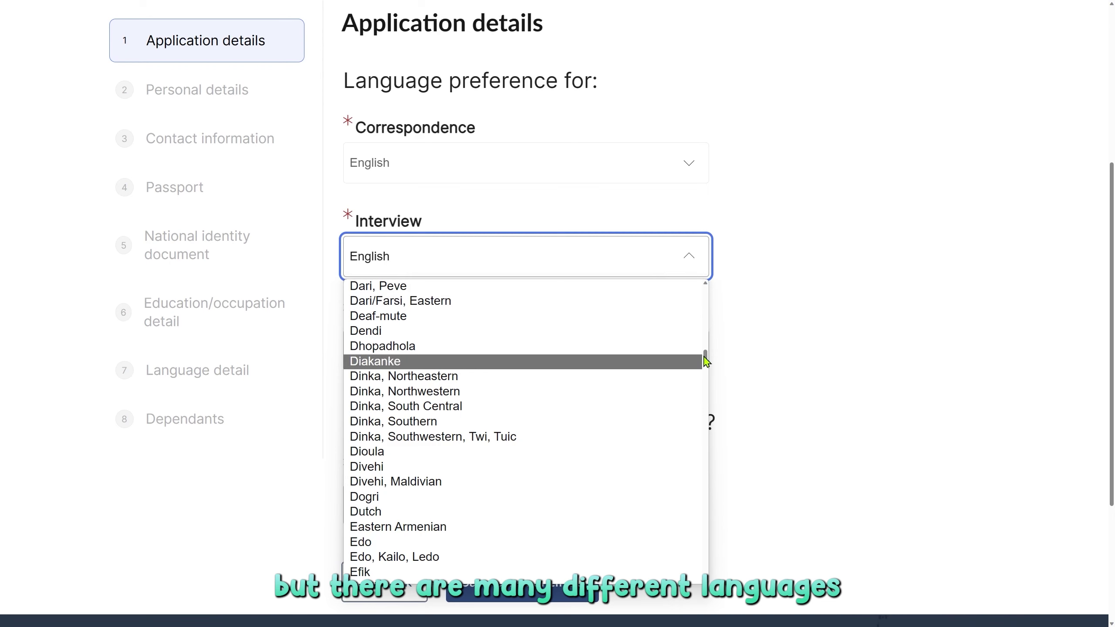
left_click_drag(705, 357, 708, 417)
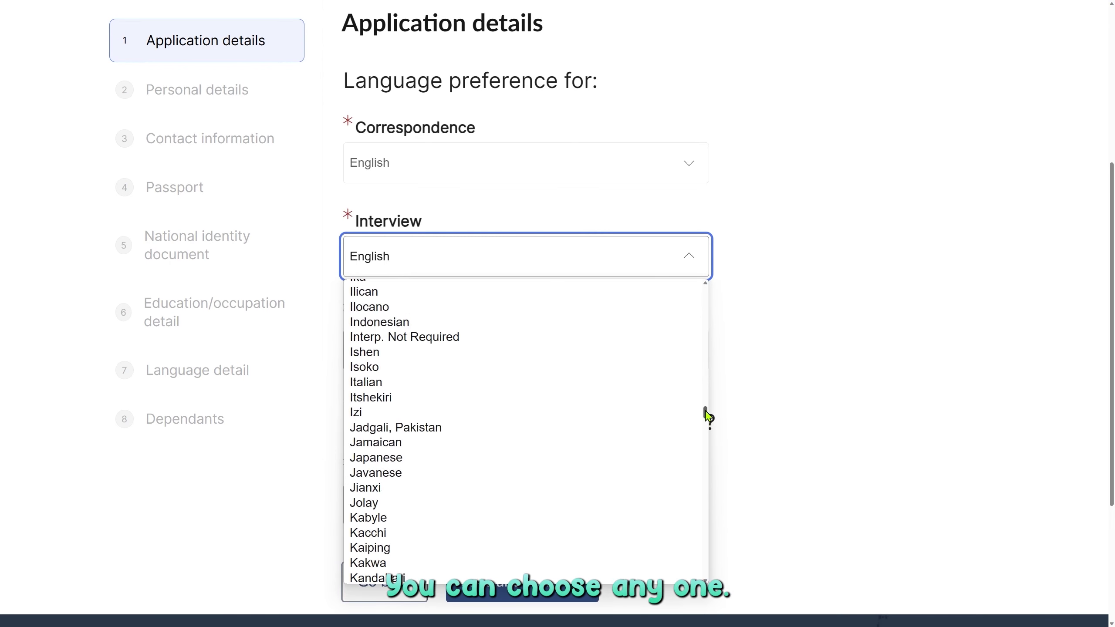
left_click(764, 331)
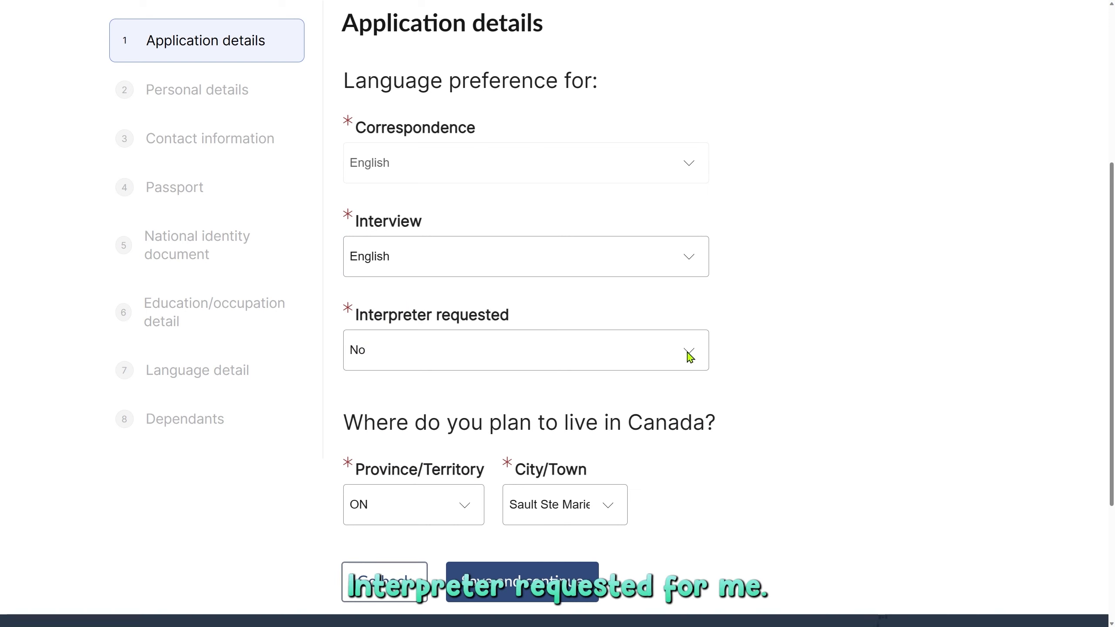
left_click(549, 348)
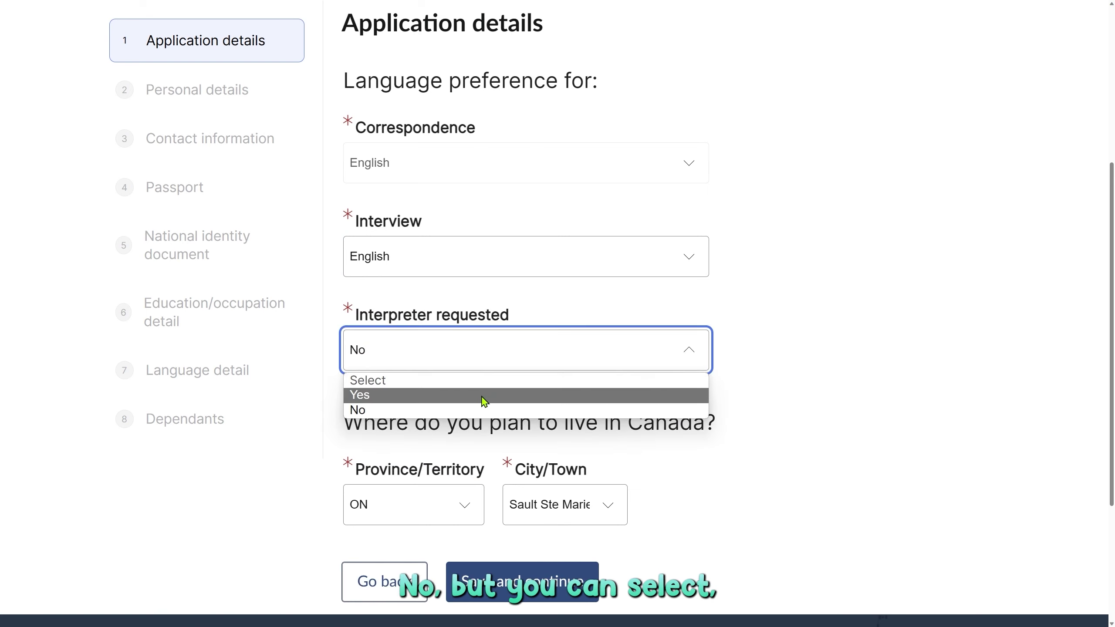
scroll(724, 391, "down", 2)
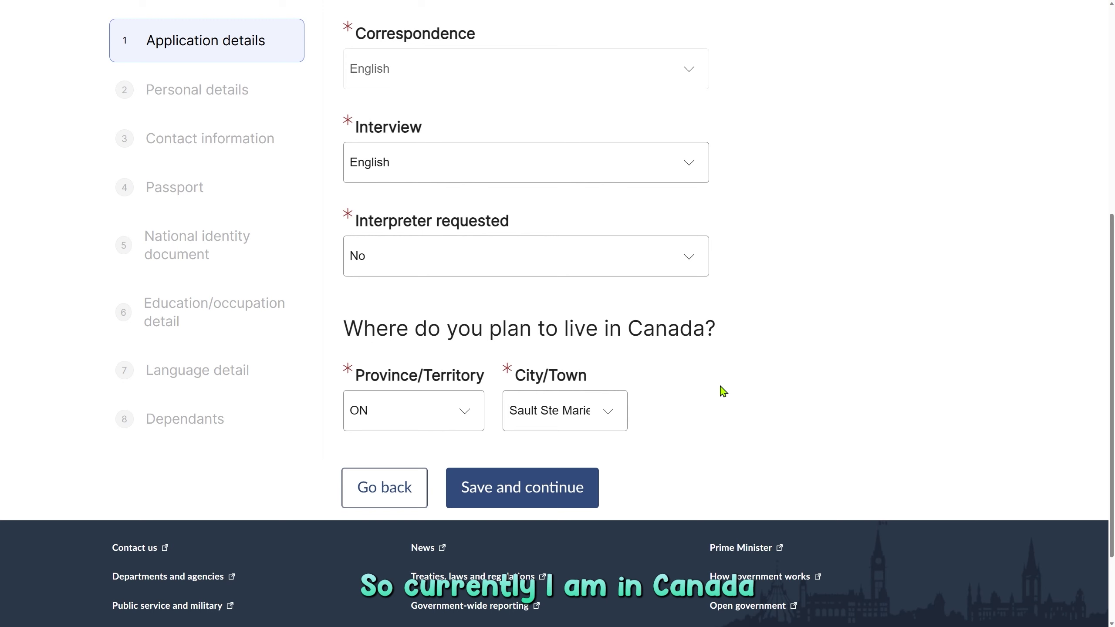
Keep ON as the planned province and save the application details.
left_click(429, 420)
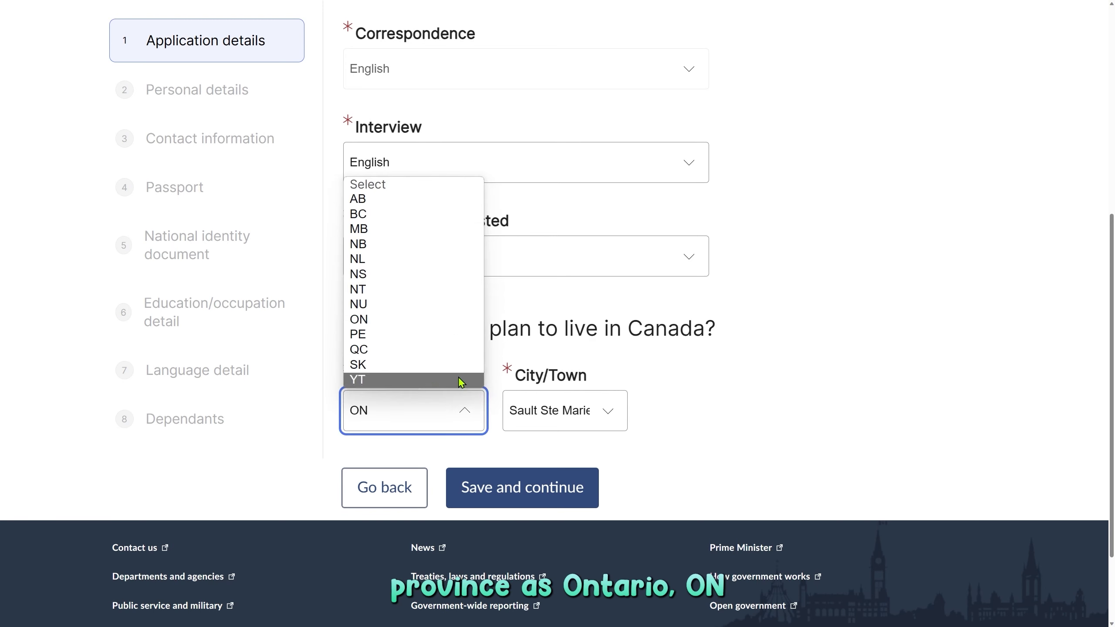
left_click(655, 443)
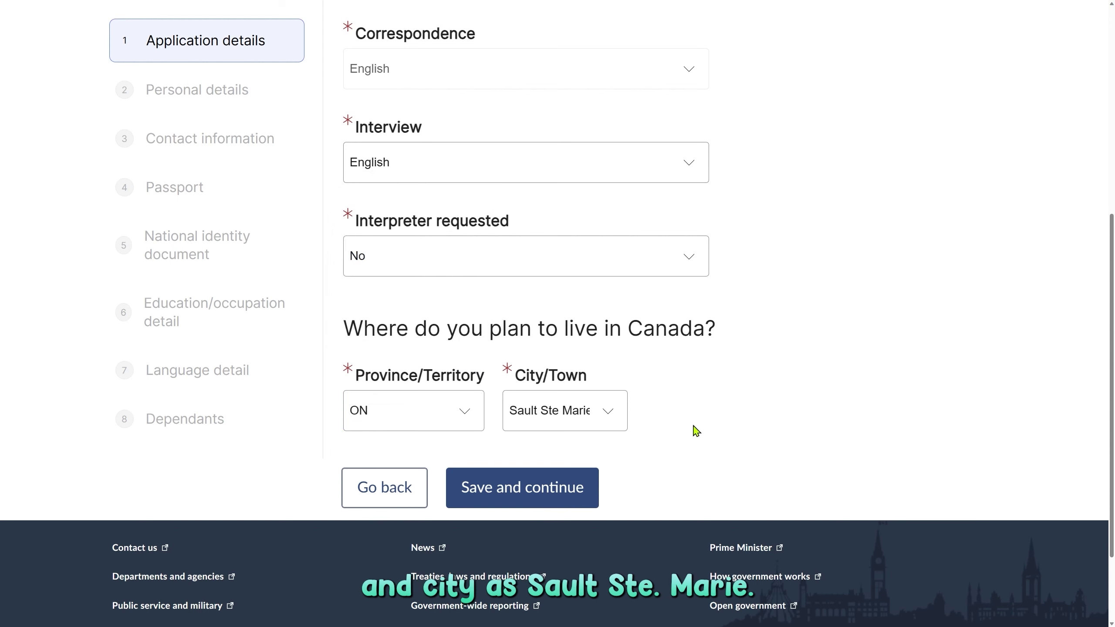
left_click(490, 496)
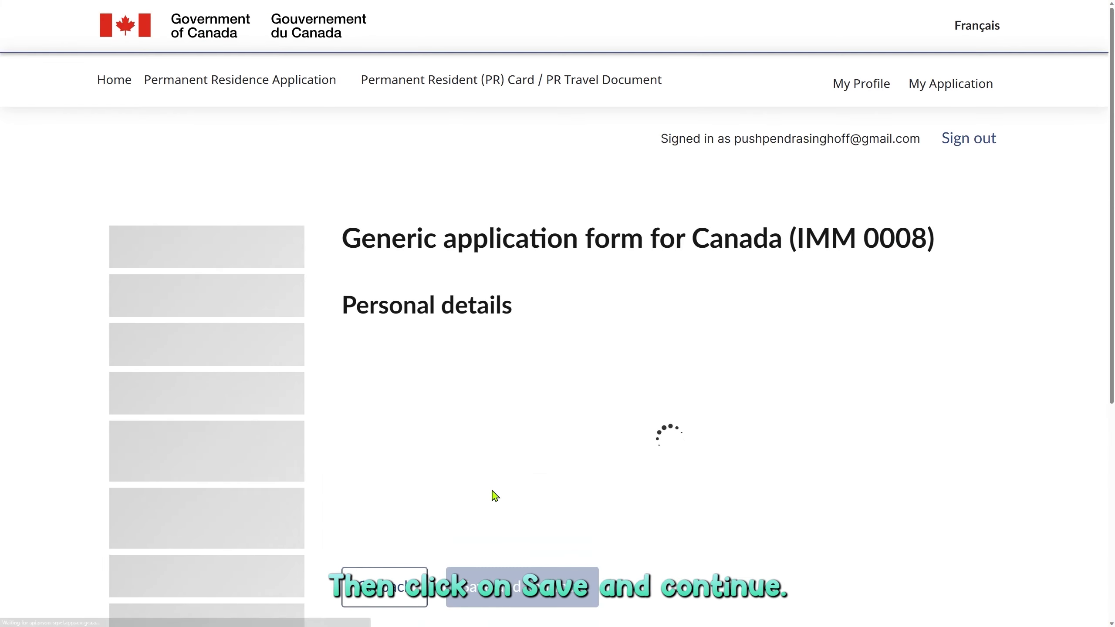
scroll(683, 480, "down", 2)
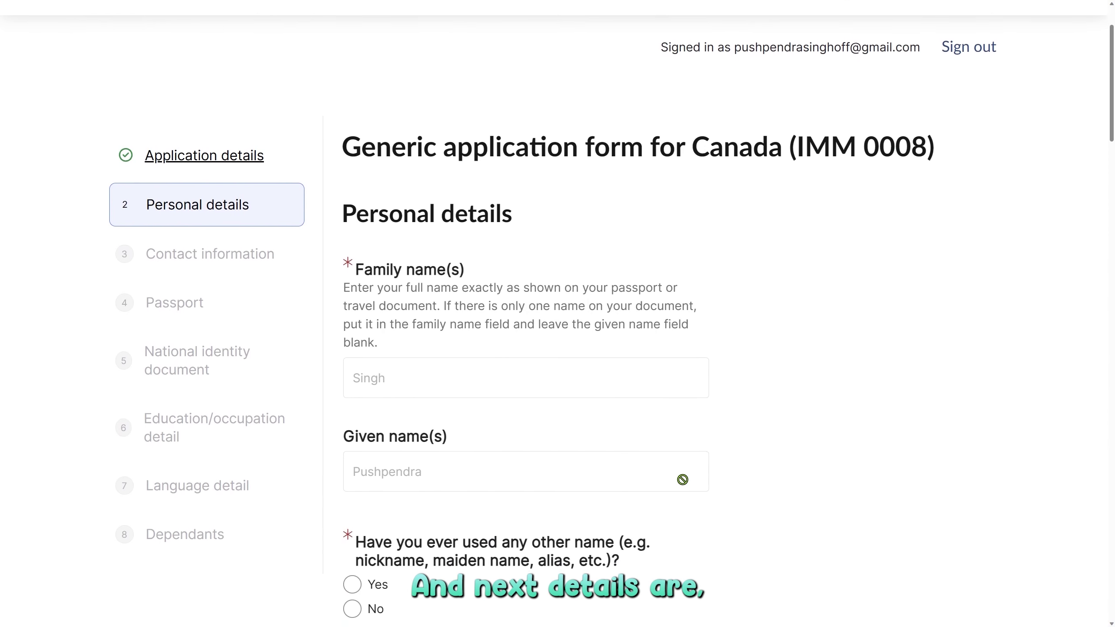
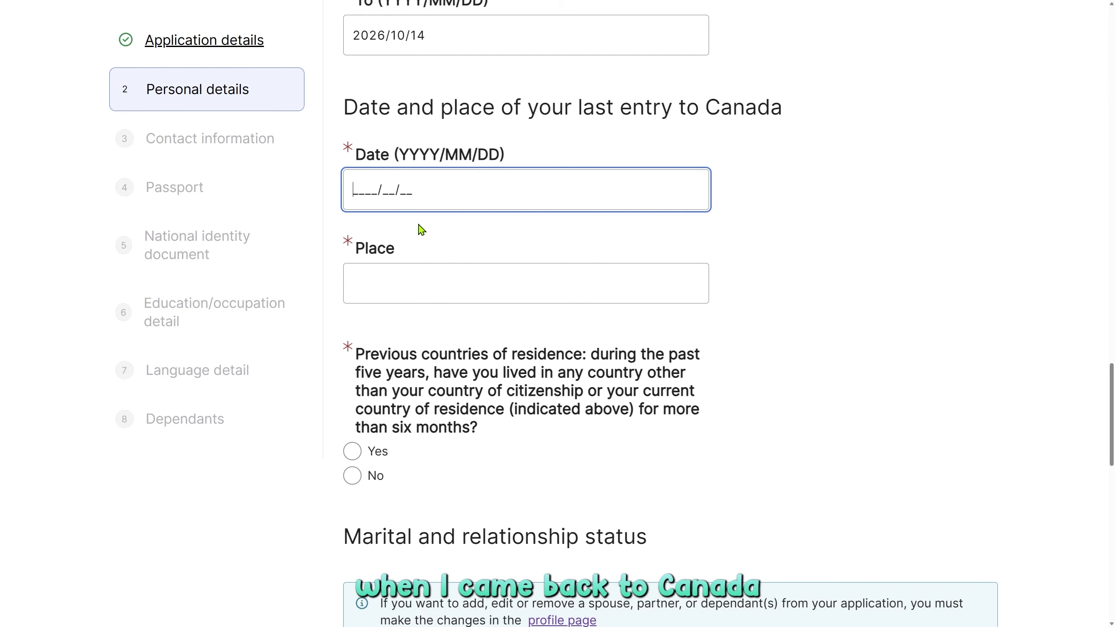
Enter 2023/11/30 as the last-entry date and Pearson Airport as the place of entry.
type("20231130")
left_click(426, 276)
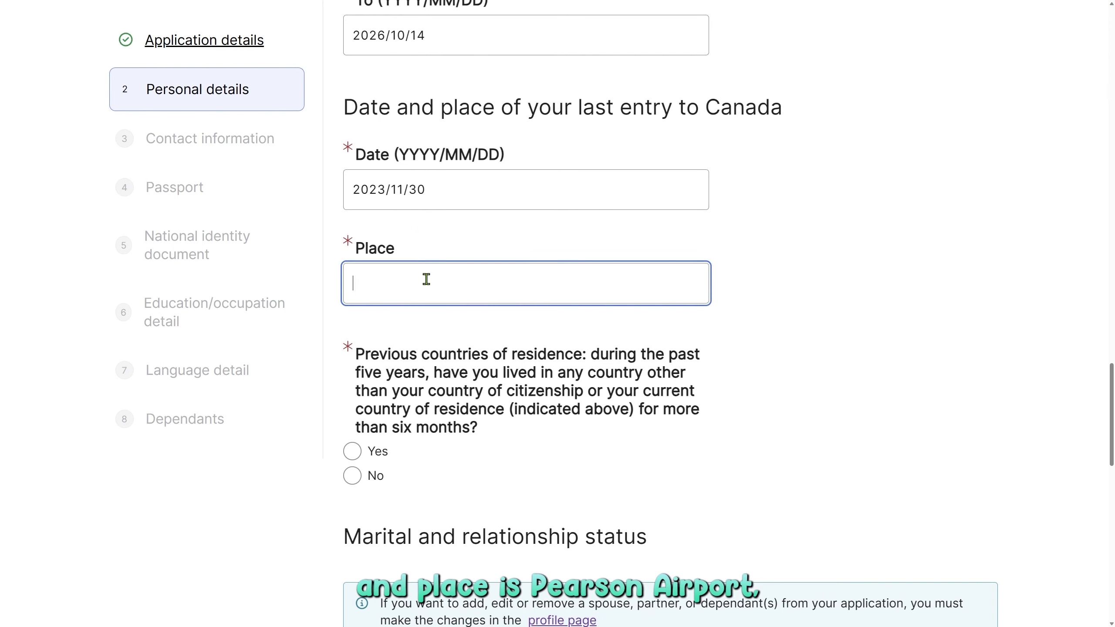
type("Pearson Airport")
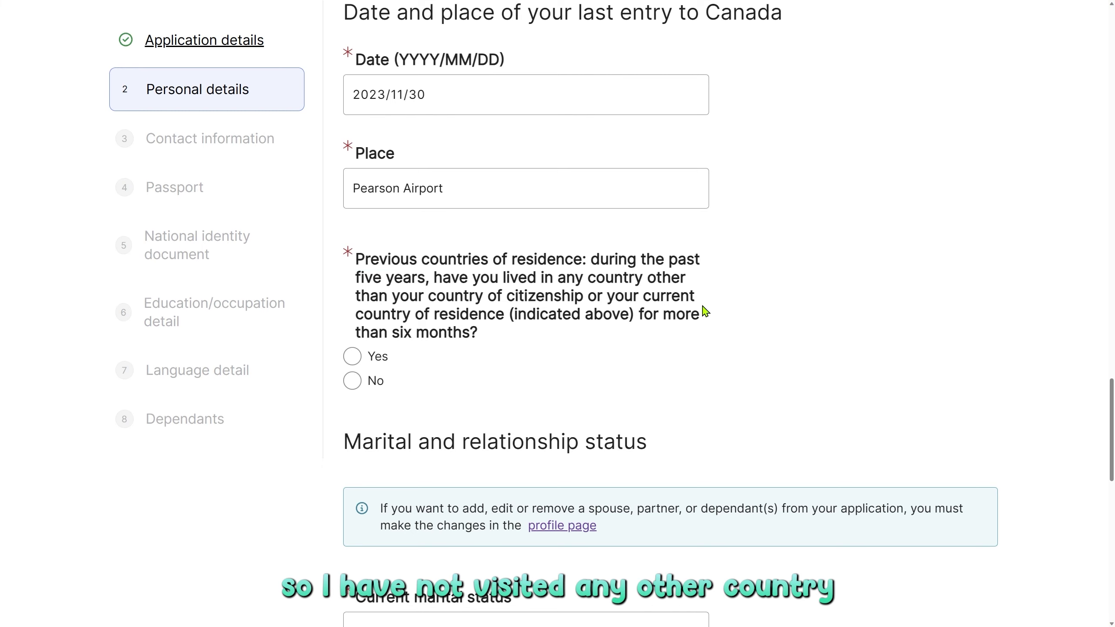
scroll(704, 312, "down", 4)
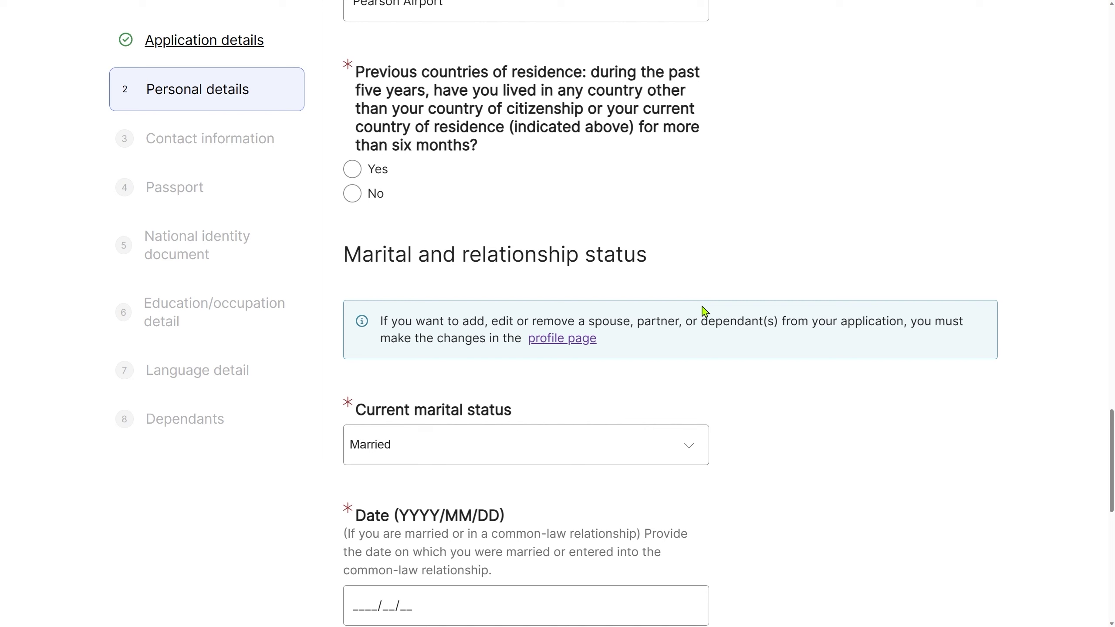
Answer Yes to previous countries of residence and choose United Arab Emirates for residence #1.
left_click(375, 206)
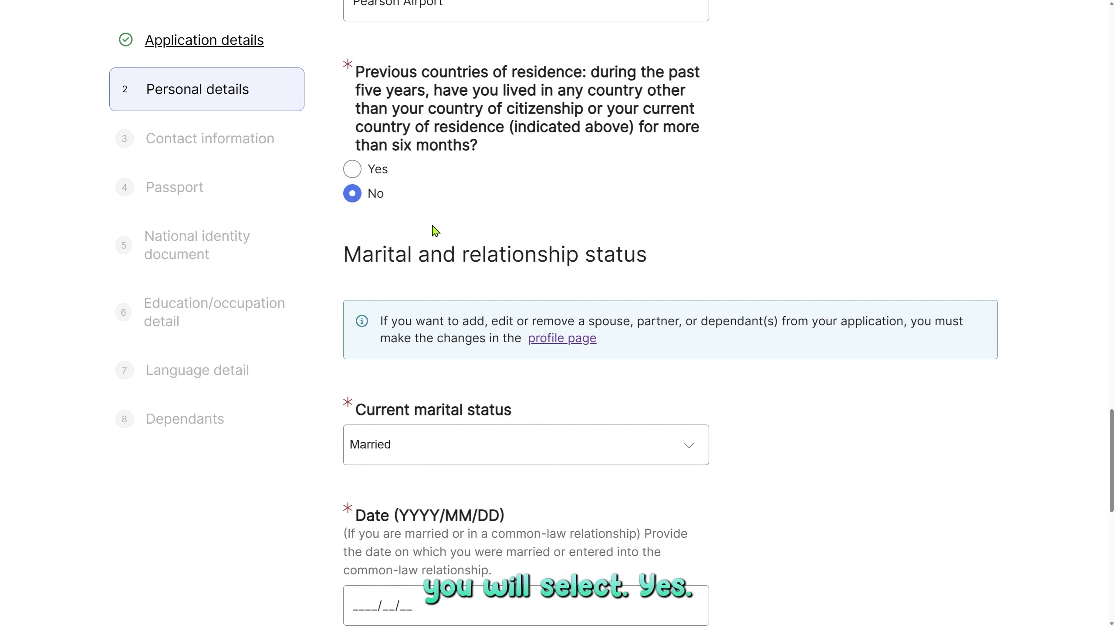
left_click(378, 168)
scroll(671, 243, "down", 2)
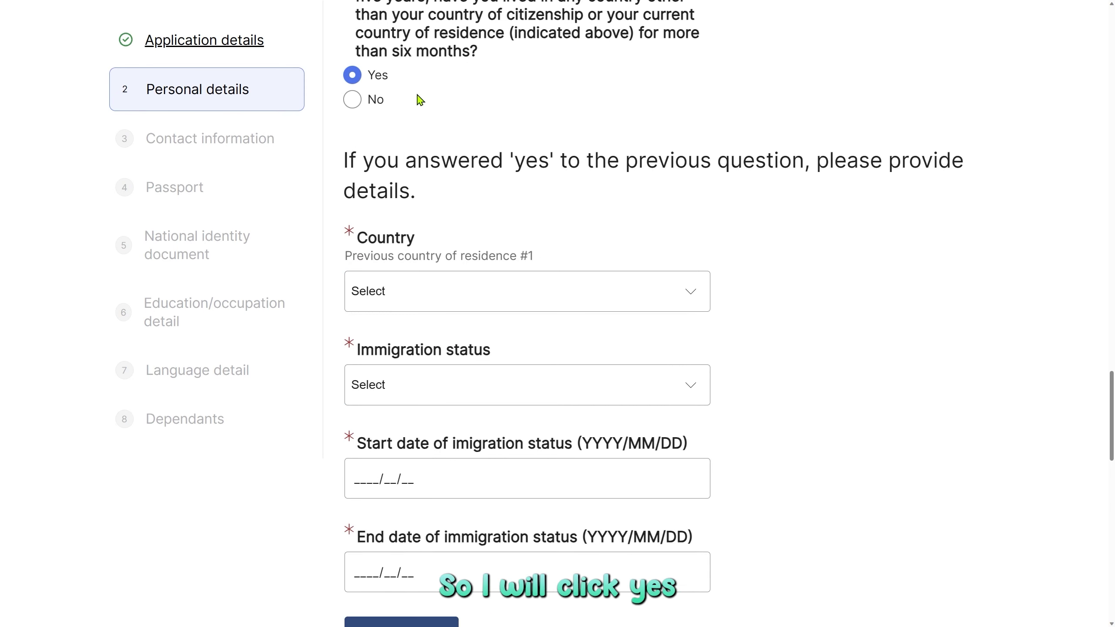
scroll(851, 396, "down", 2)
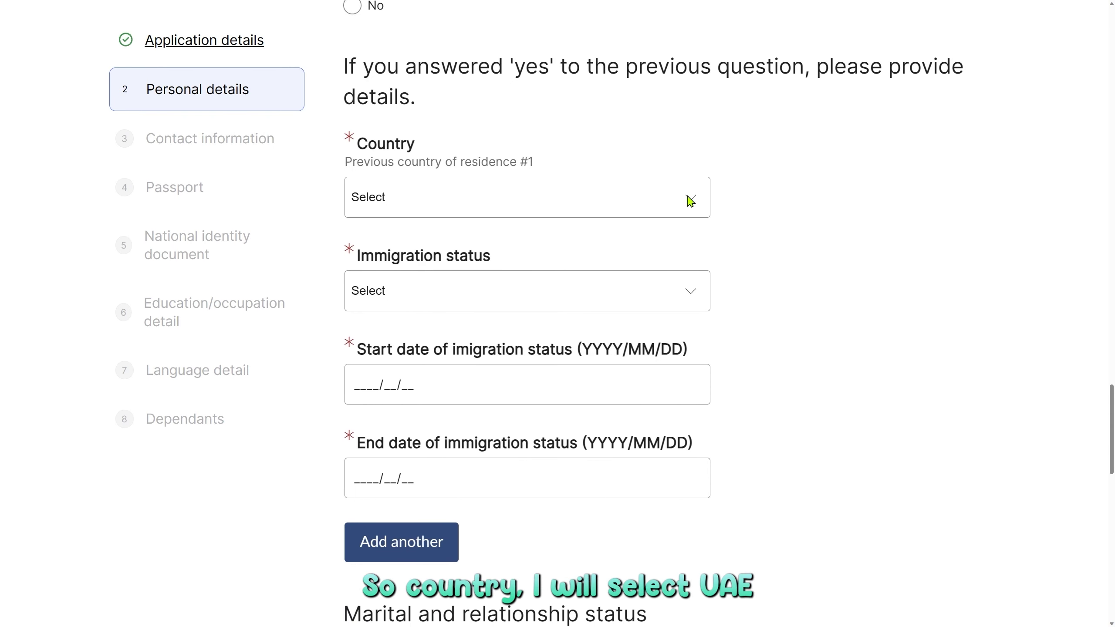
left_click(555, 197)
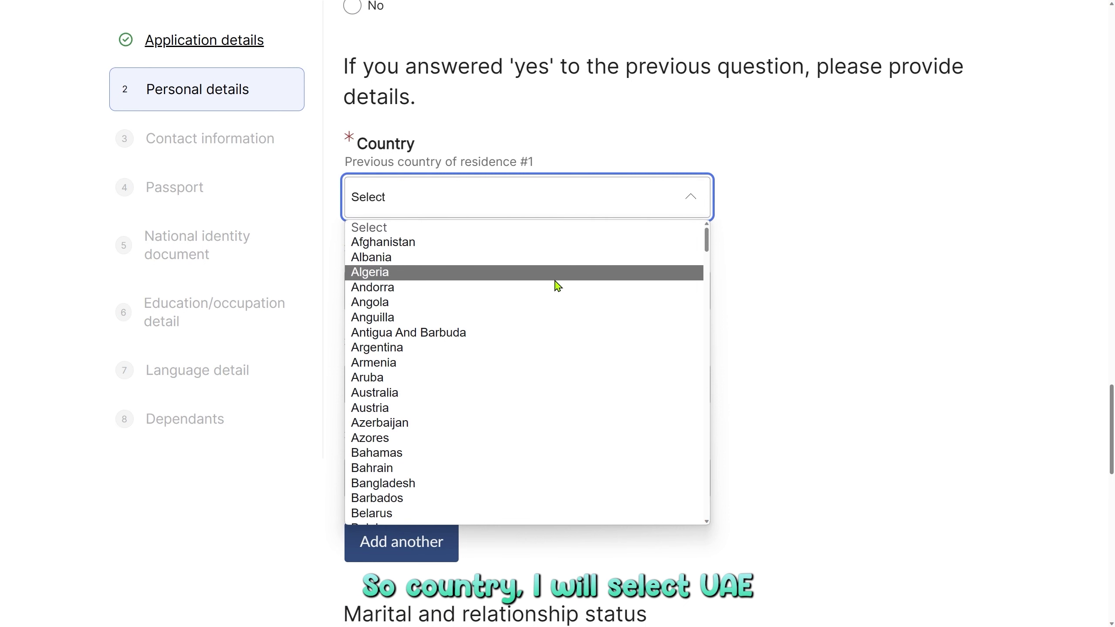
type("united")
left_click(493, 503)
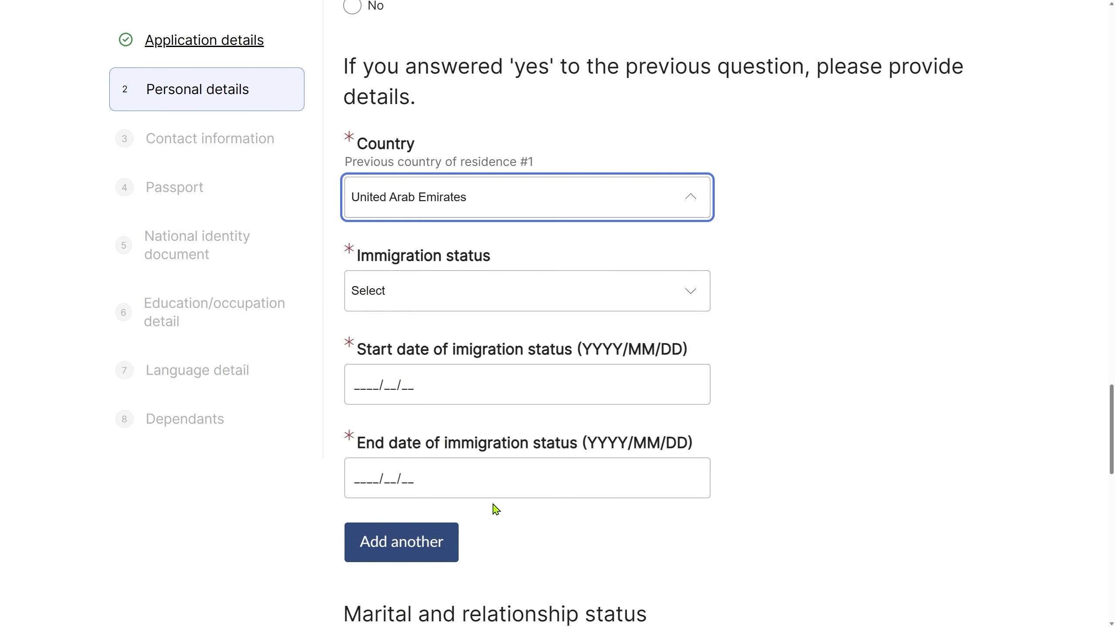
Set status Worker from 2021/10/10 to 2022/10/10, and remove the extra second country entry.
left_click(508, 299)
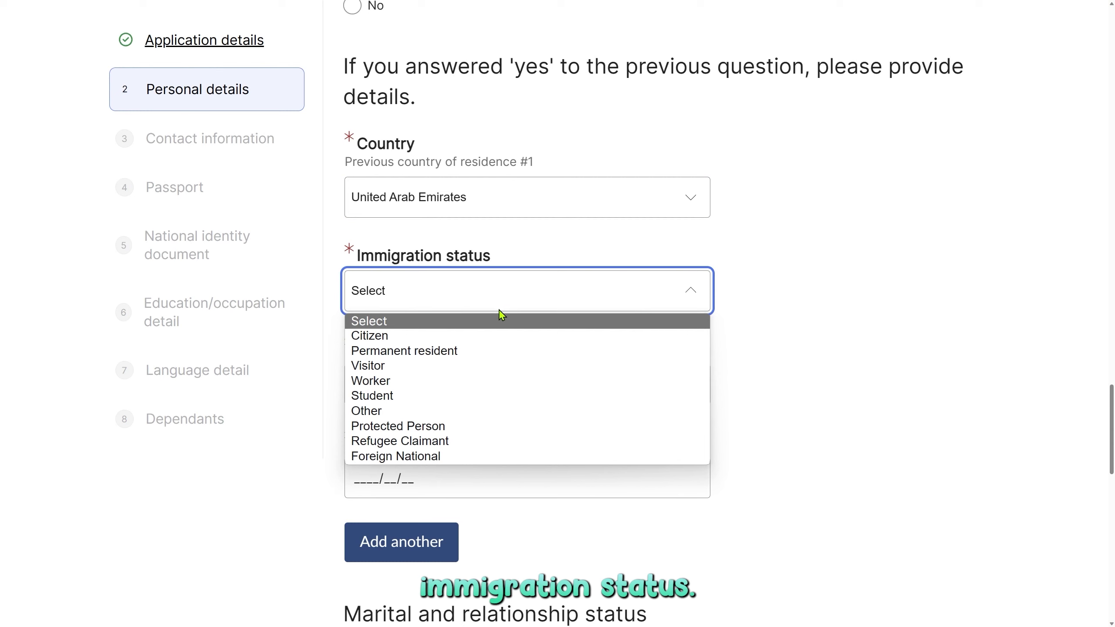
left_click(489, 379)
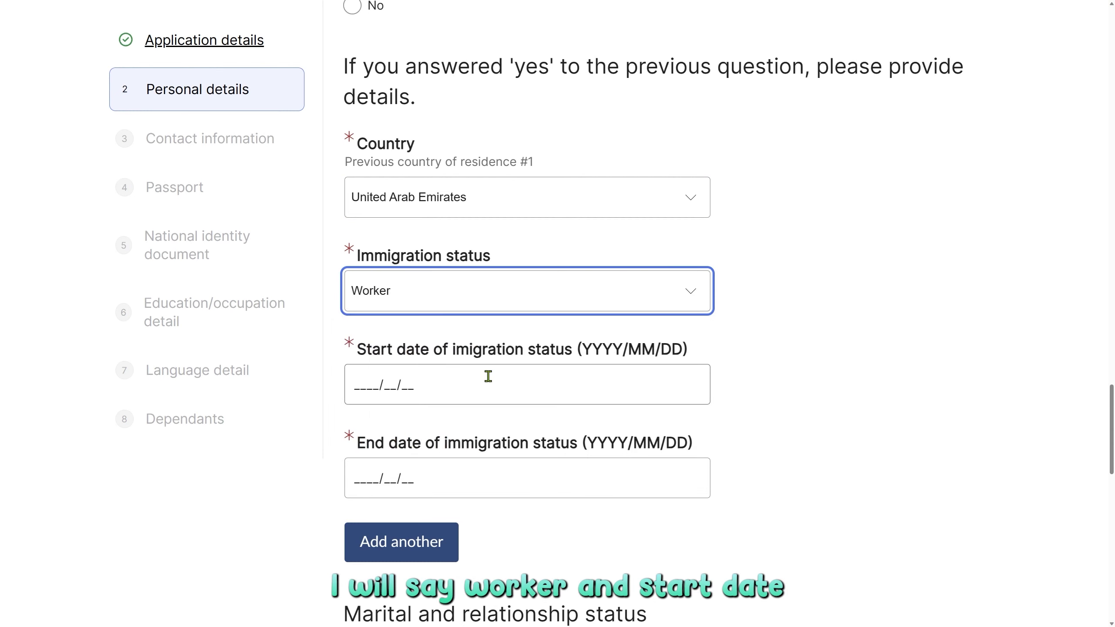
left_click(358, 387)
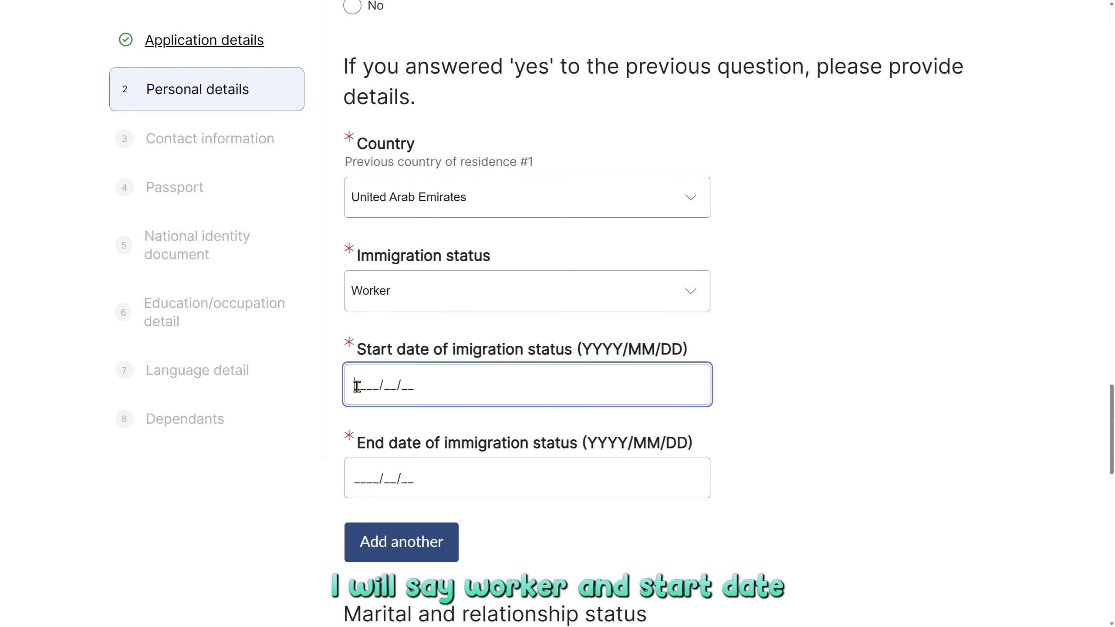
type("2022/10/10")
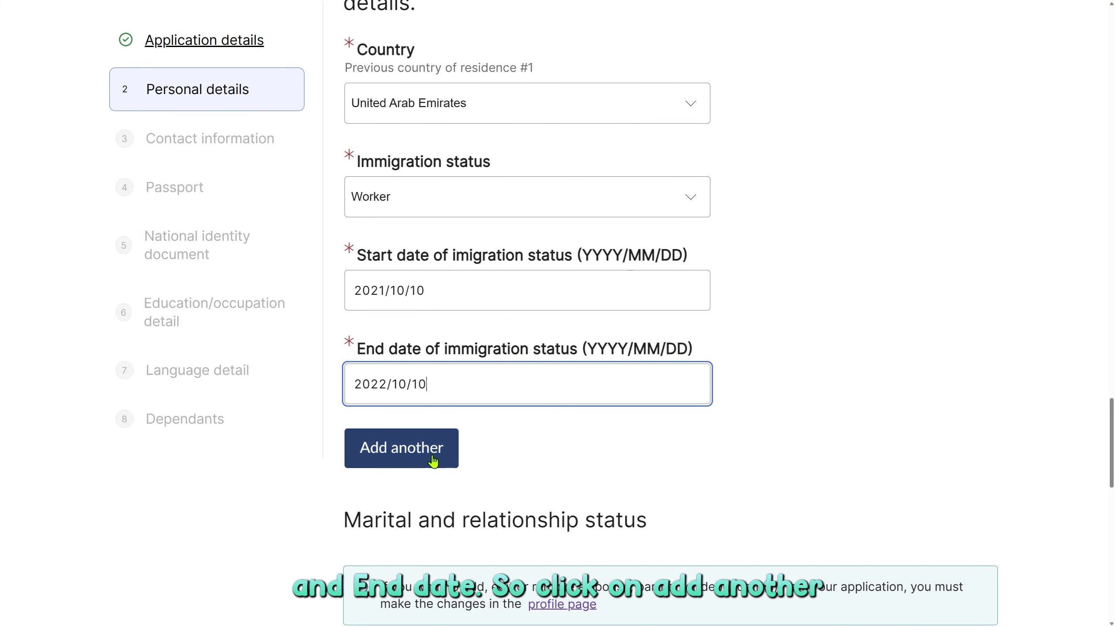
left_click(427, 459)
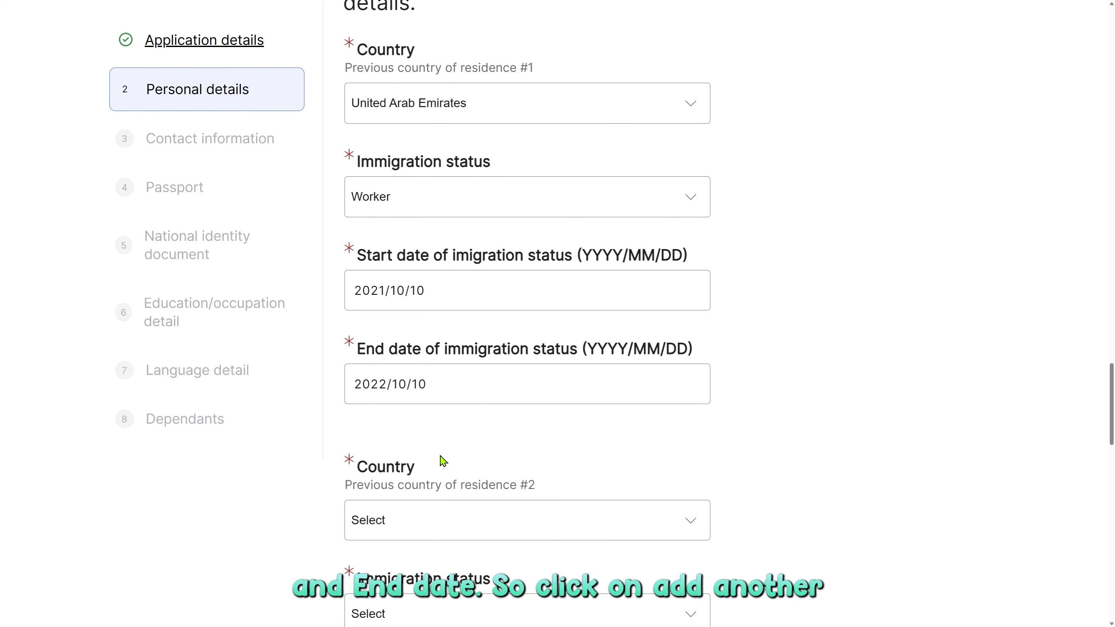
scroll(443, 461, "down", 6)
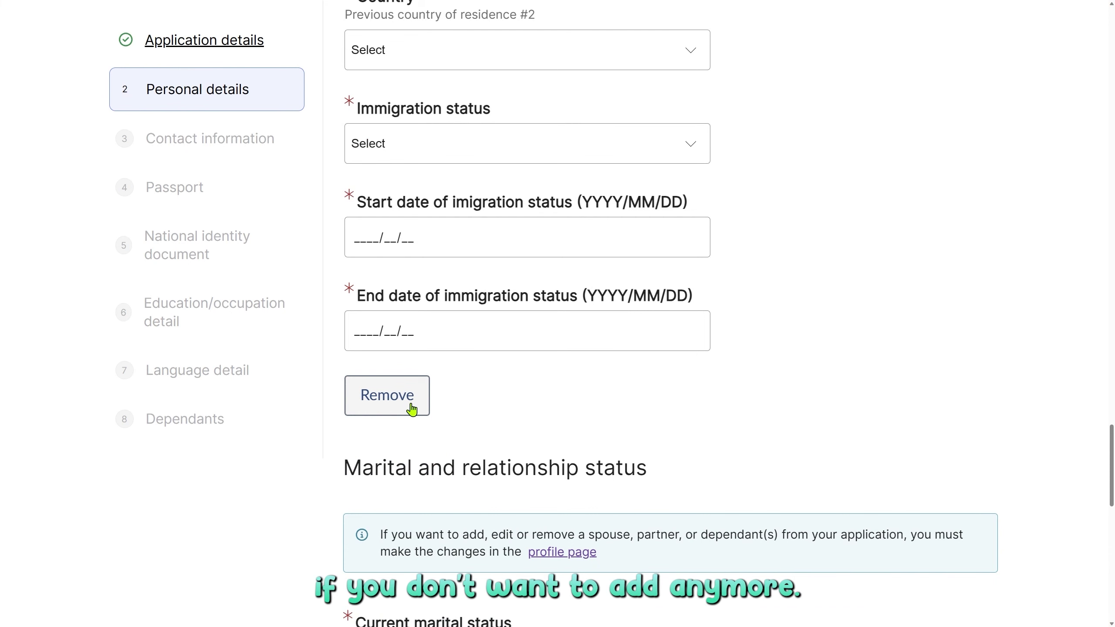
left_click(412, 410)
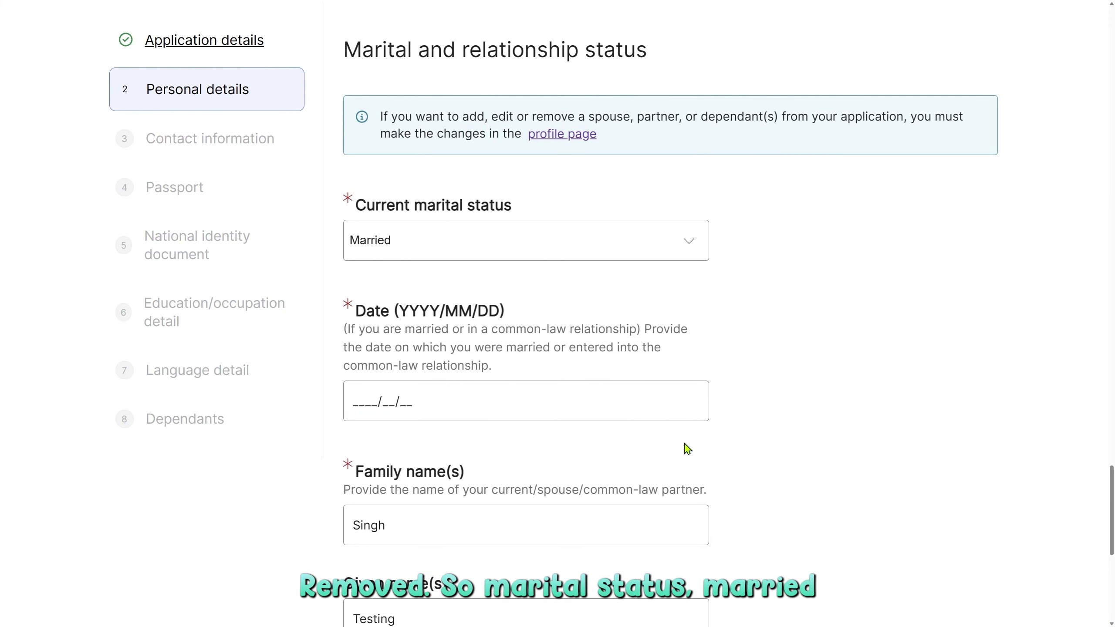
Keep Married as the current marital status and enter 2010/10/10 as the marriage date.
scroll(676, 441, "up", 5)
scroll(672, 426, "down", 7)
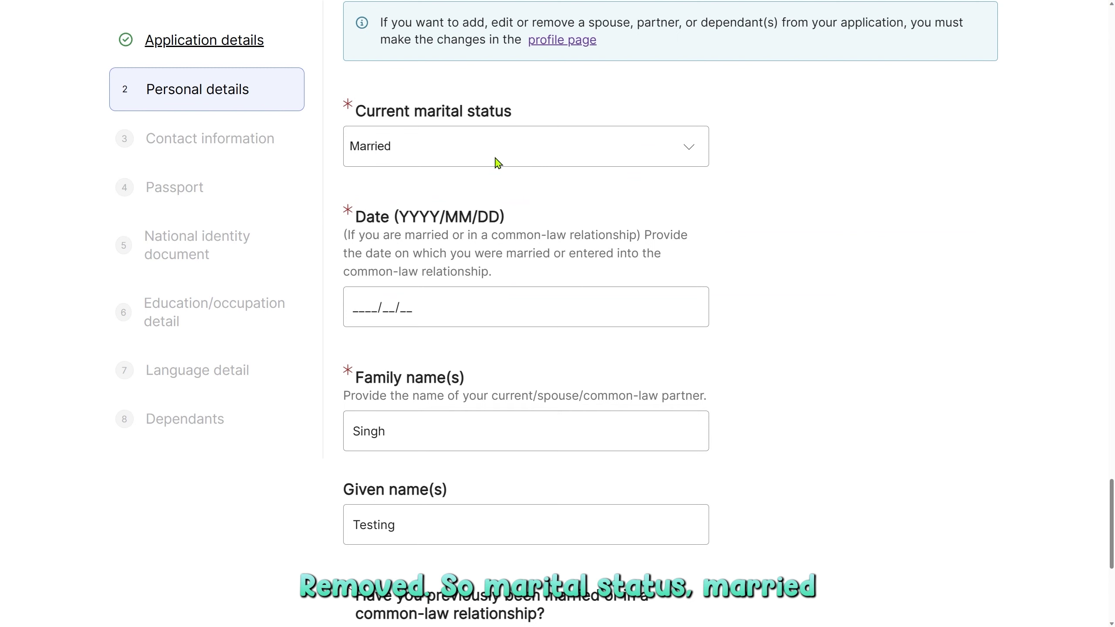
left_click(448, 154)
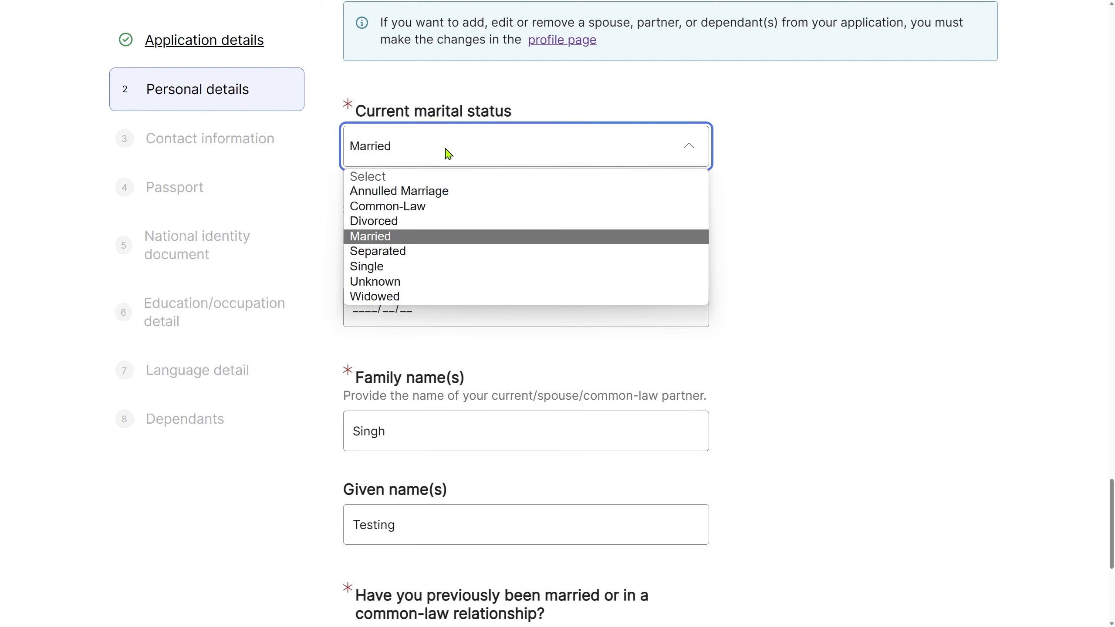
left_click(448, 153)
left_click(436, 154)
left_click(435, 152)
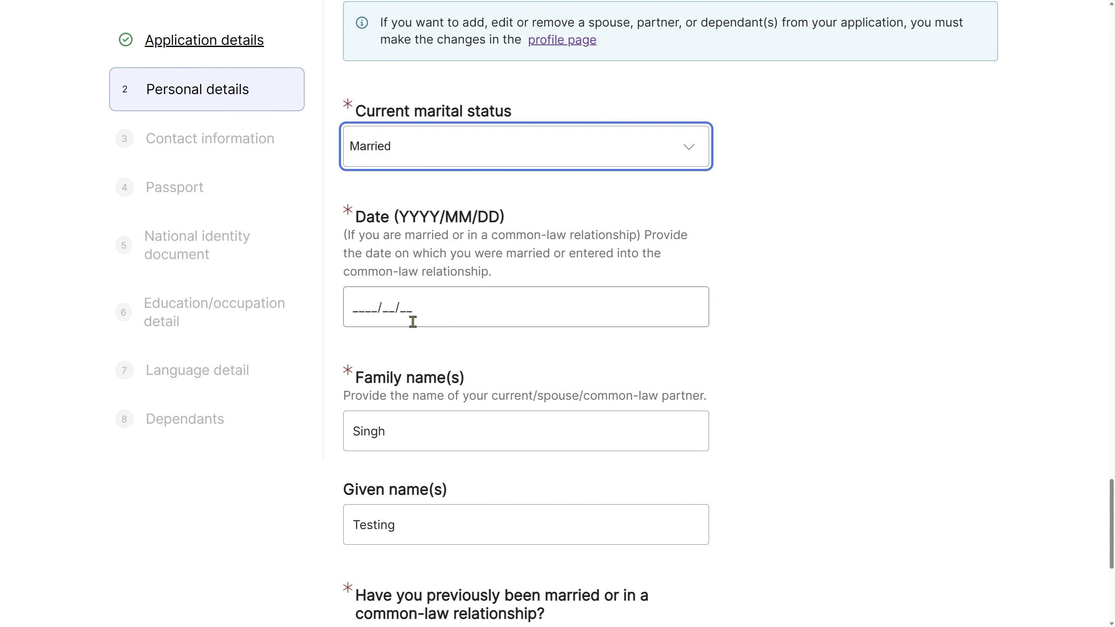
left_click(355, 309)
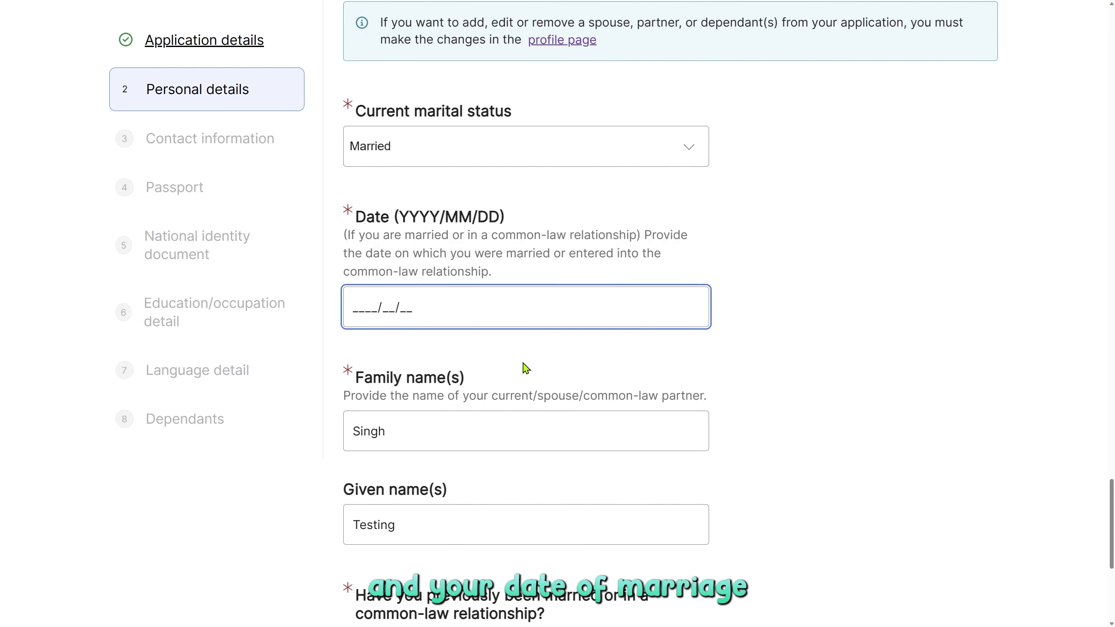
type("2010/")
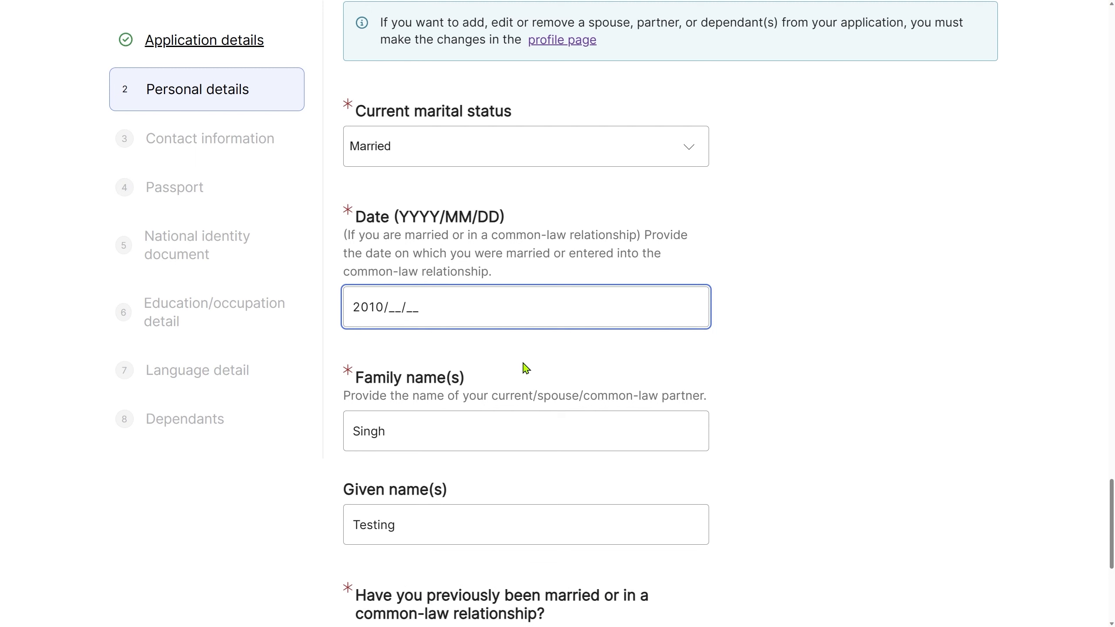
type("10/10")
scroll(524, 368, "down", 4)
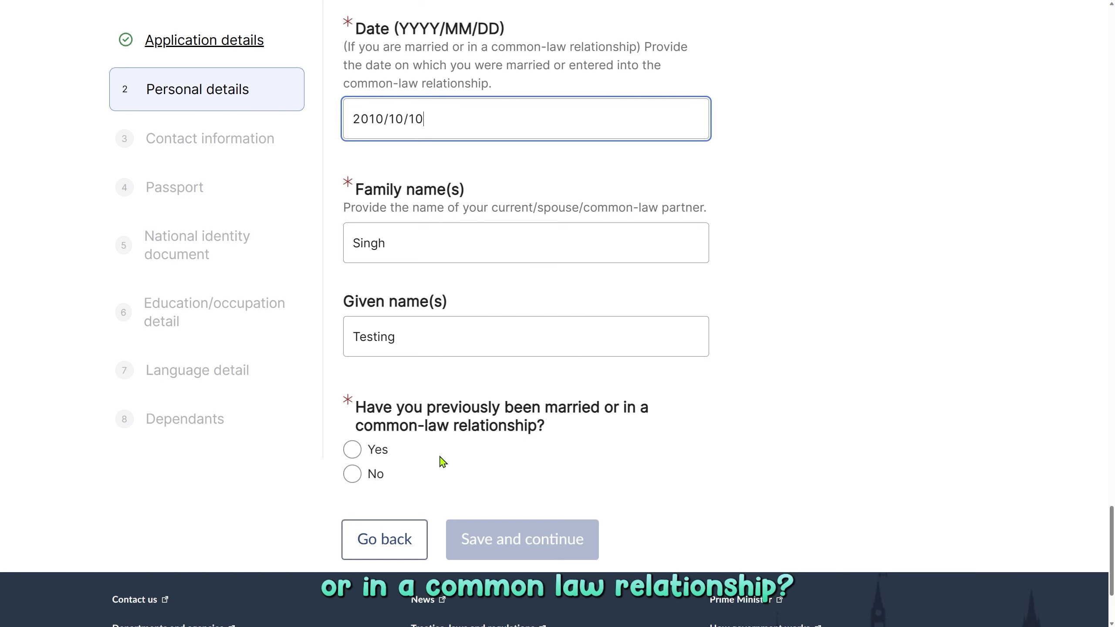
Answer Yes to a previous relationship; enter the partner's names and birth date 1989/10/10.
left_click(353, 477)
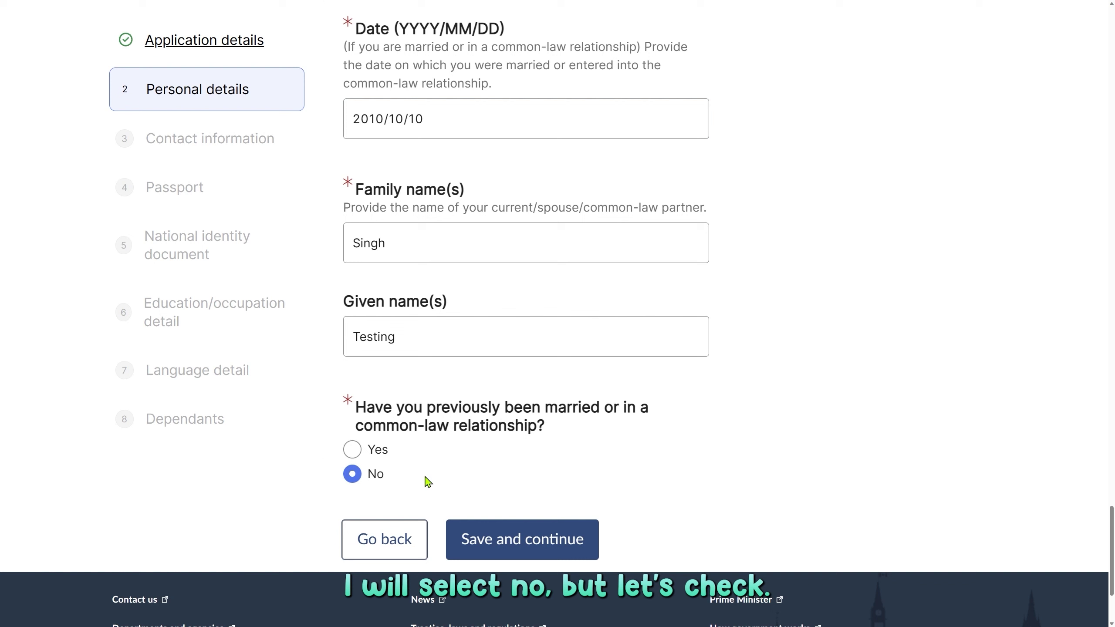
left_click(355, 452)
scroll(501, 465, "down", 8)
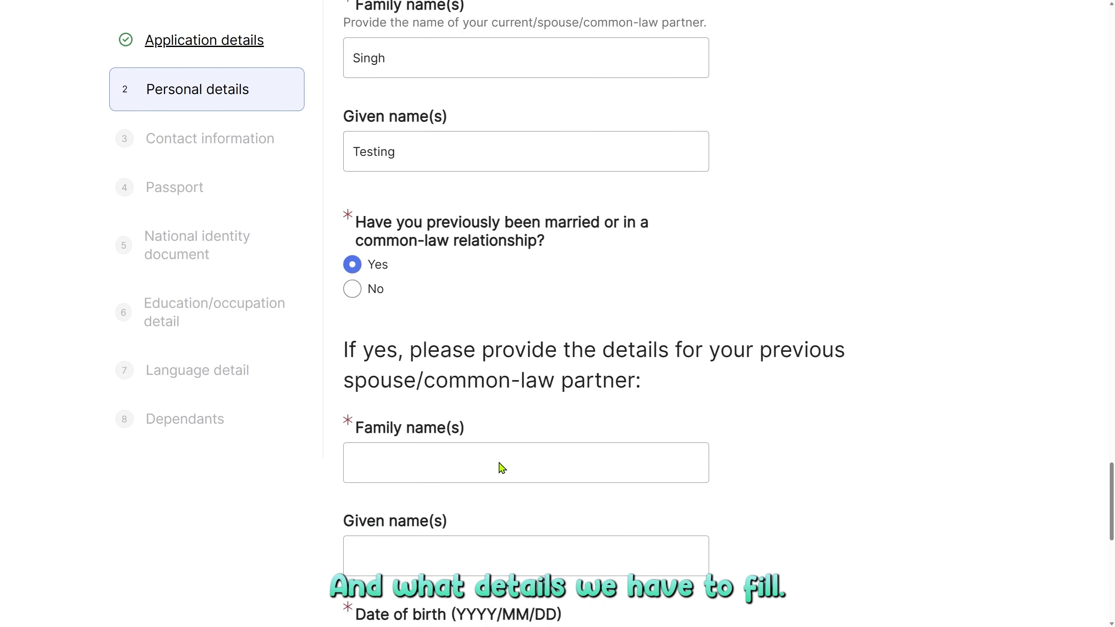
scroll(750, 491, "down", 2)
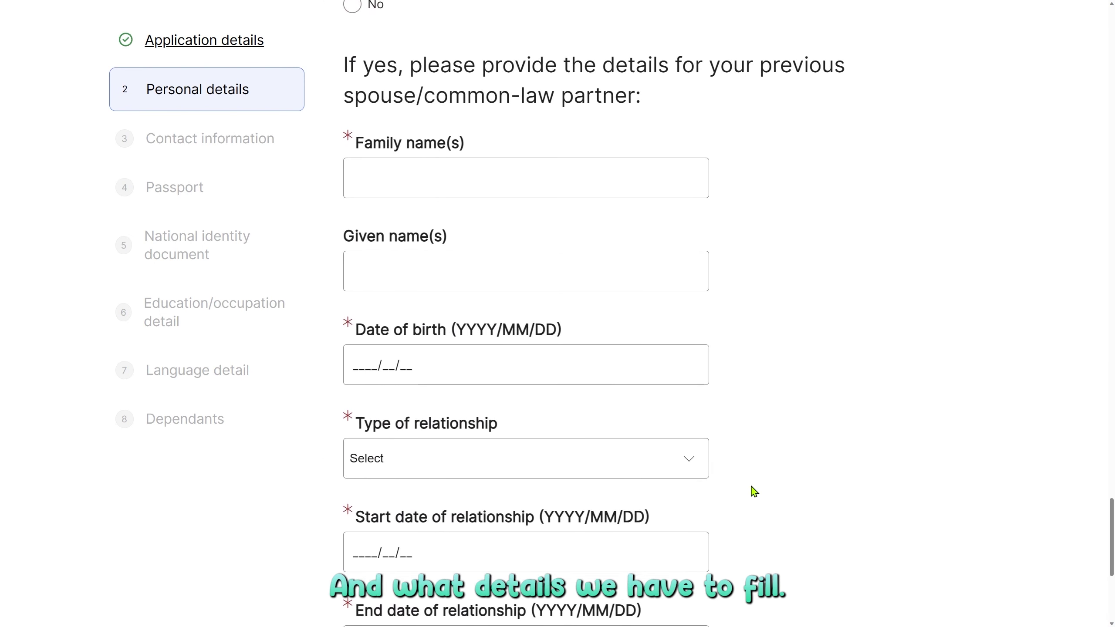
left_click(586, 175)
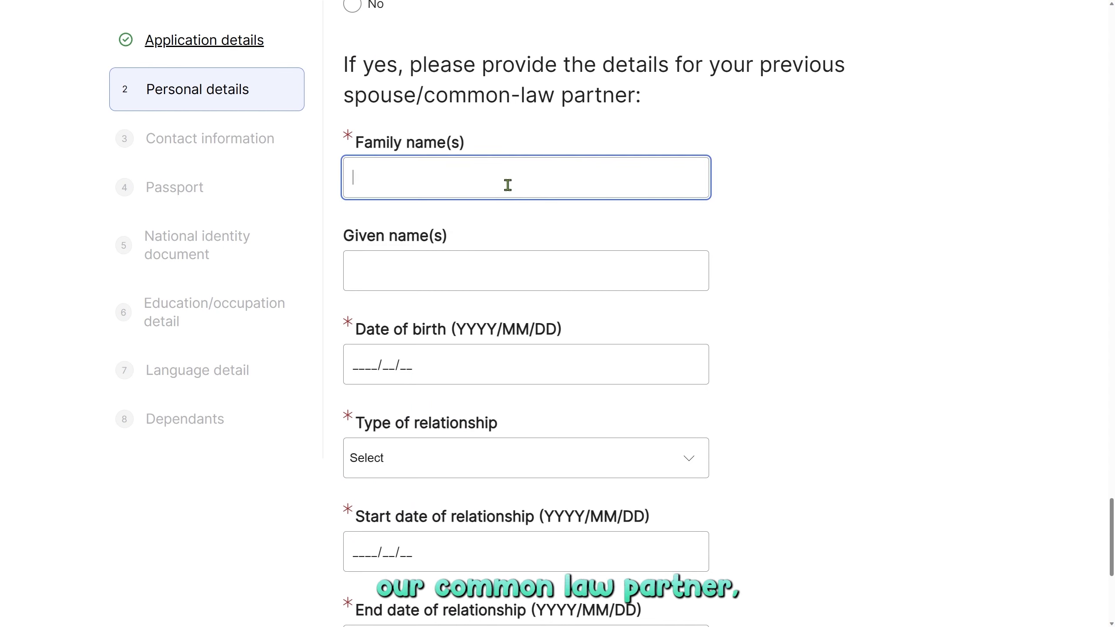
type("test")
key("Tab")
type("random")
key("Tab")
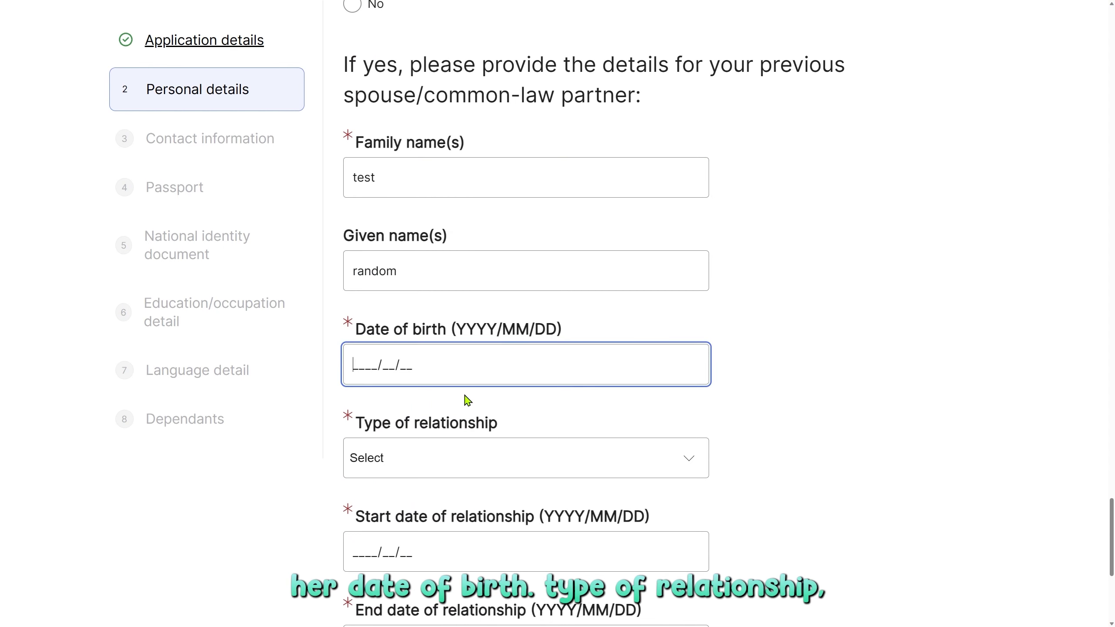
type("19891010")
key("Tab")
Set relationship type Common-Law from 2009/10/10 to 2010/10/10 and save personal details.
scroll(765, 431, "down", 3)
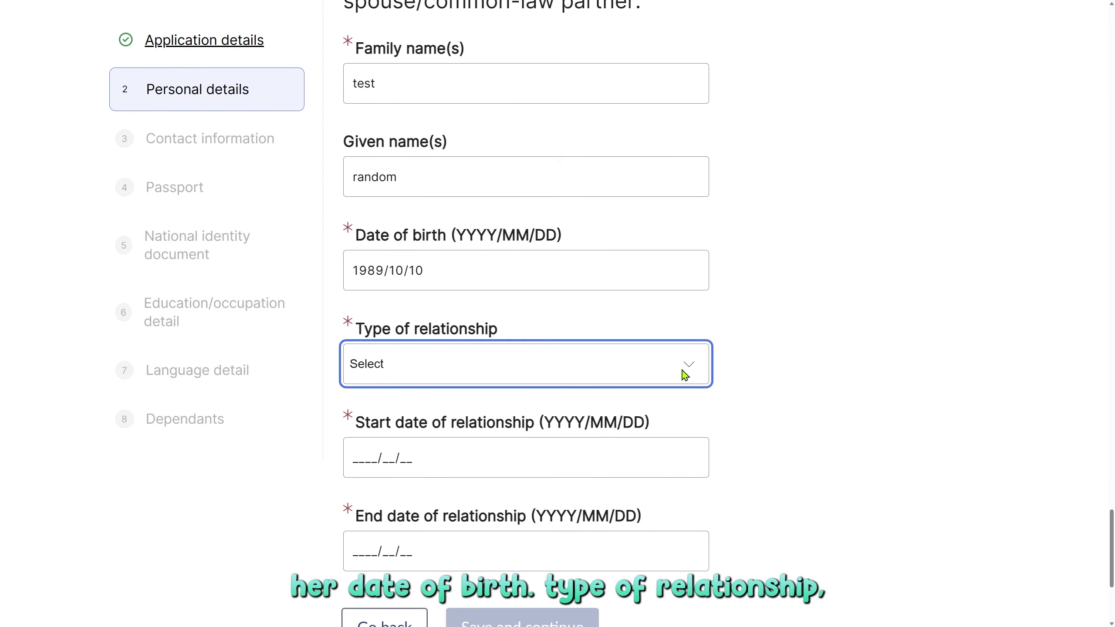
left_click(684, 369)
left_click(685, 371)
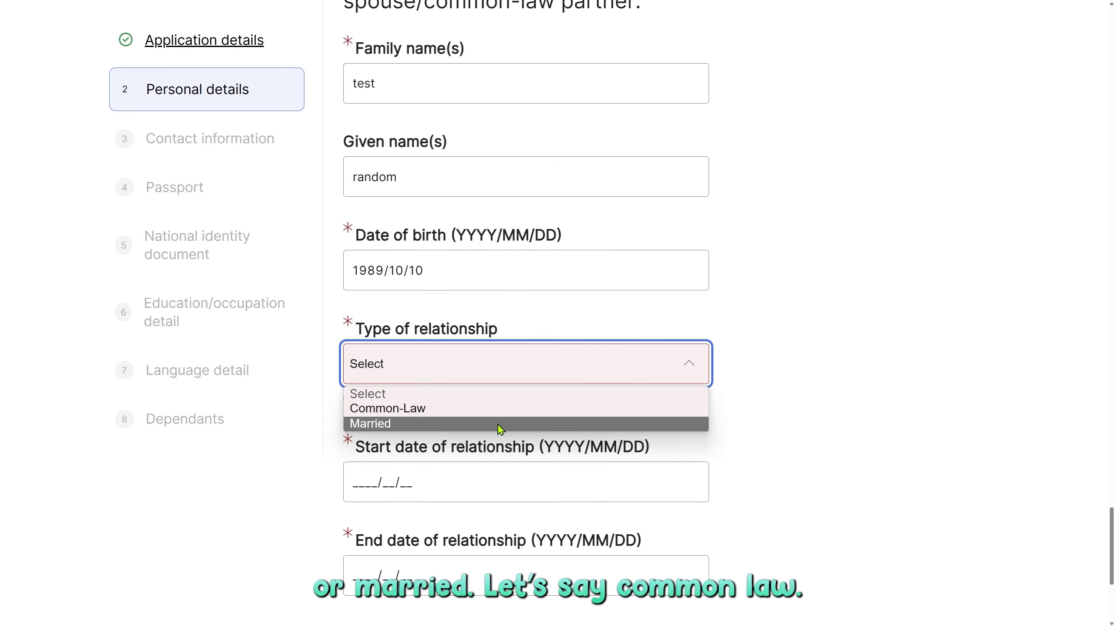
key("Up")
key("Return")
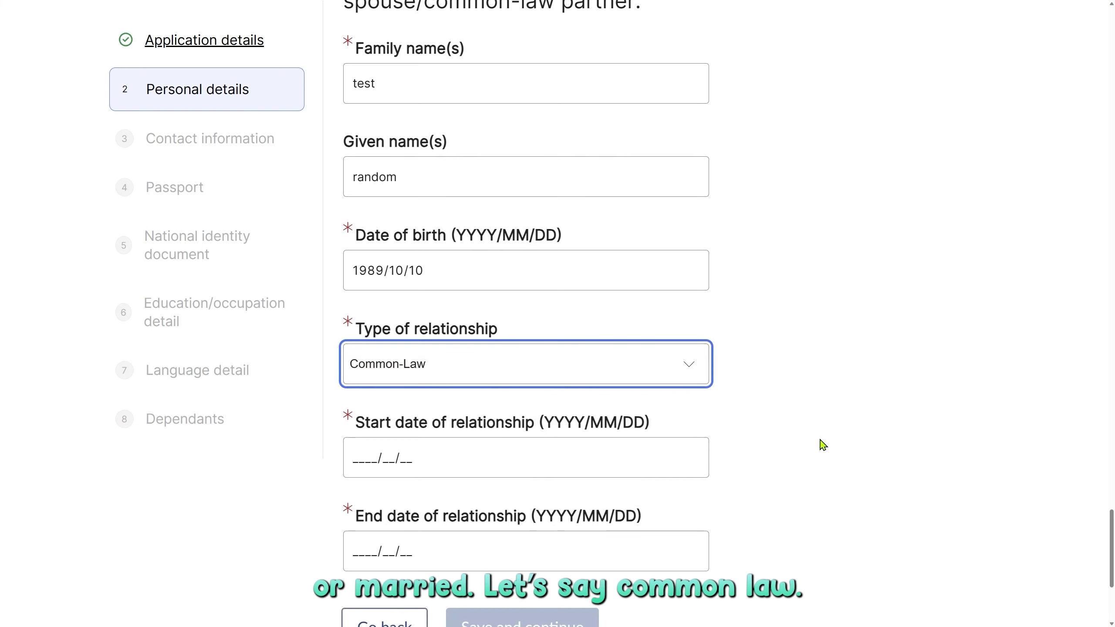
scroll(824, 440, "down", 3)
key("Tab")
scroll(827, 445, "down", 2)
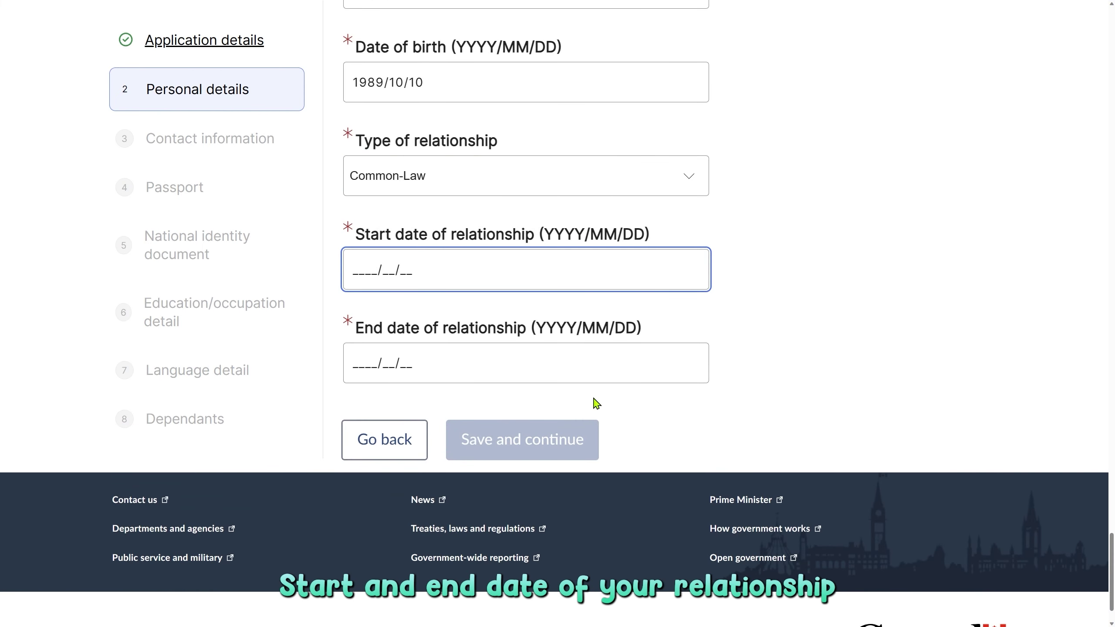
type("2010/10/10")
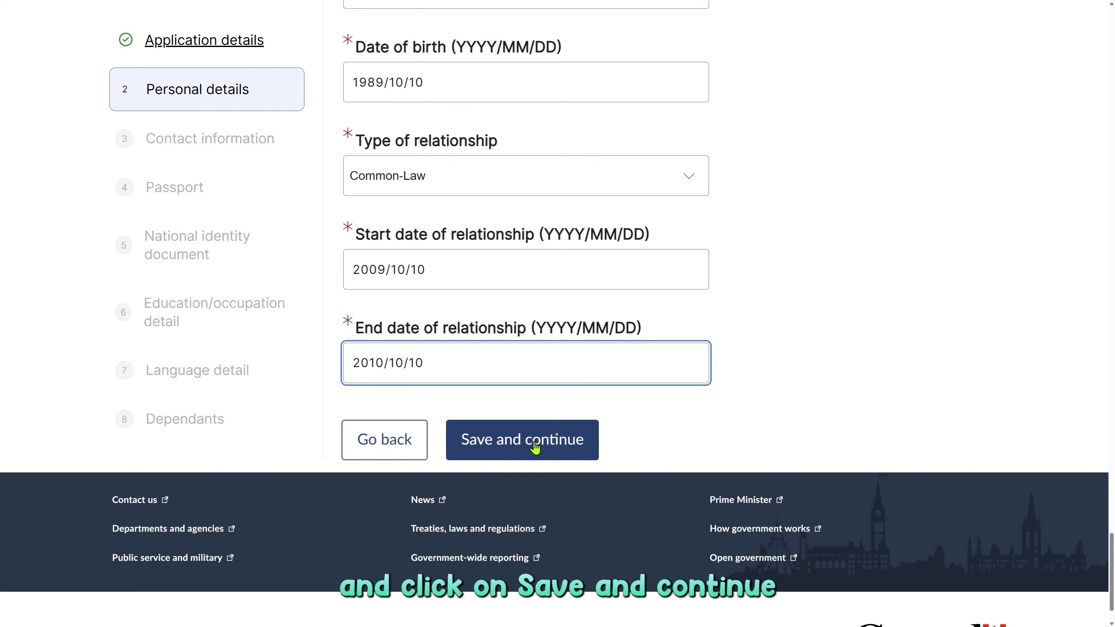
left_click(535, 446)
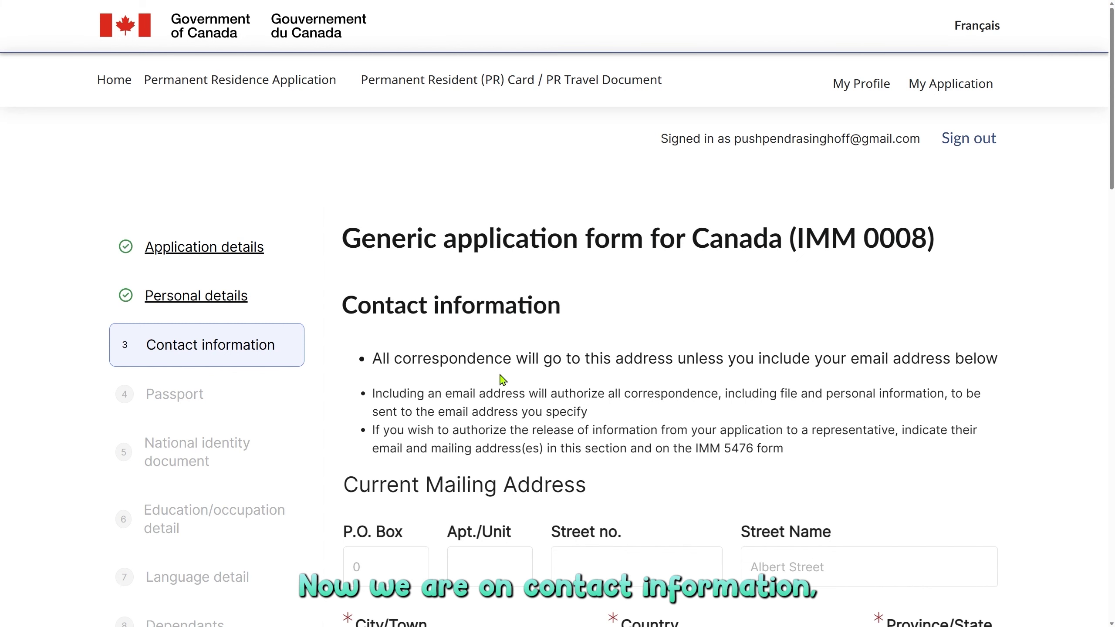
scroll(504, 377, "down", 6)
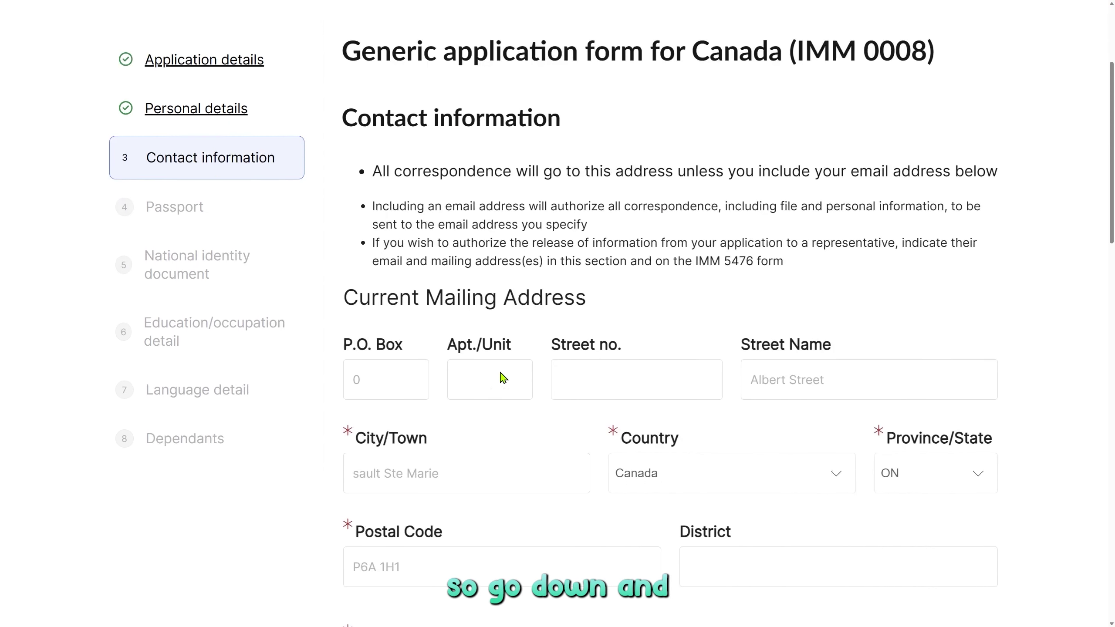
scroll(504, 288, "down", 2)
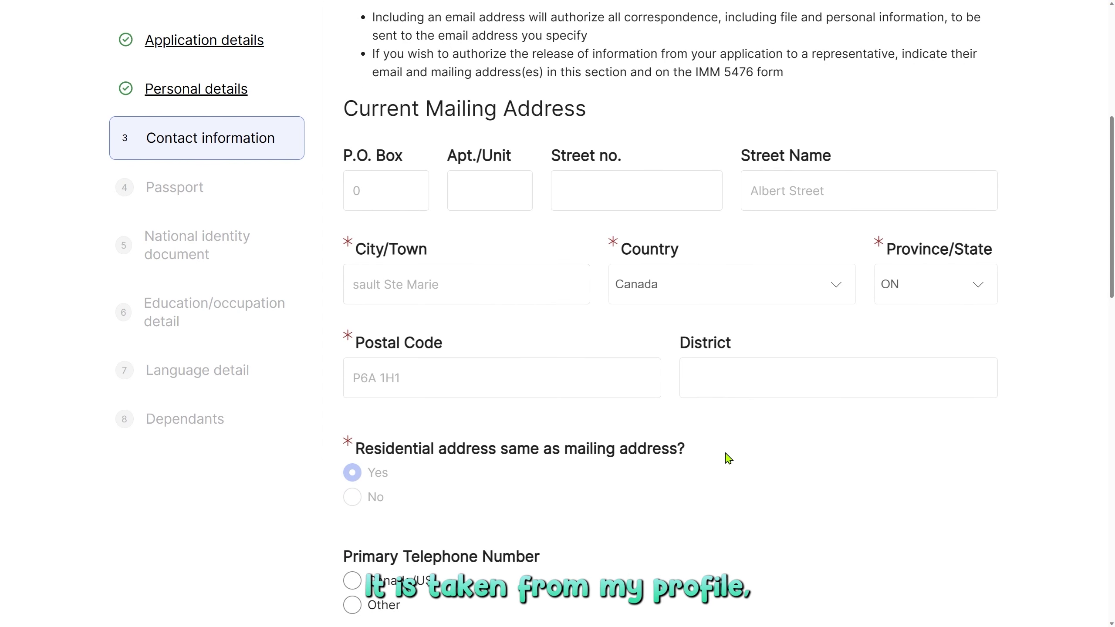
scroll(727, 456, "down", 6)
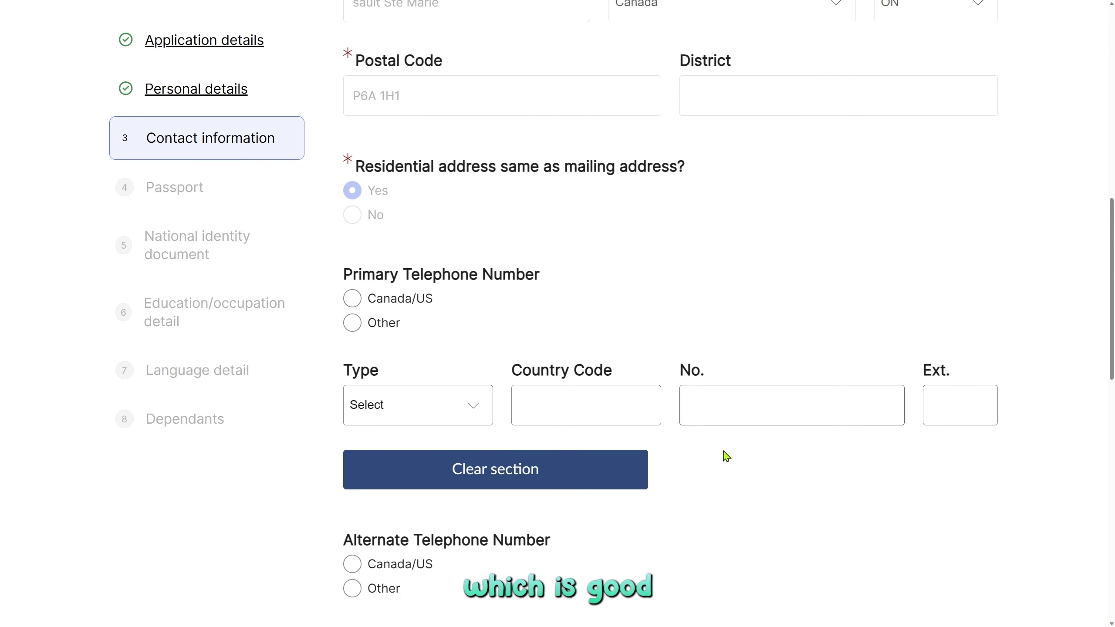
scroll(727, 456, "down", 4)
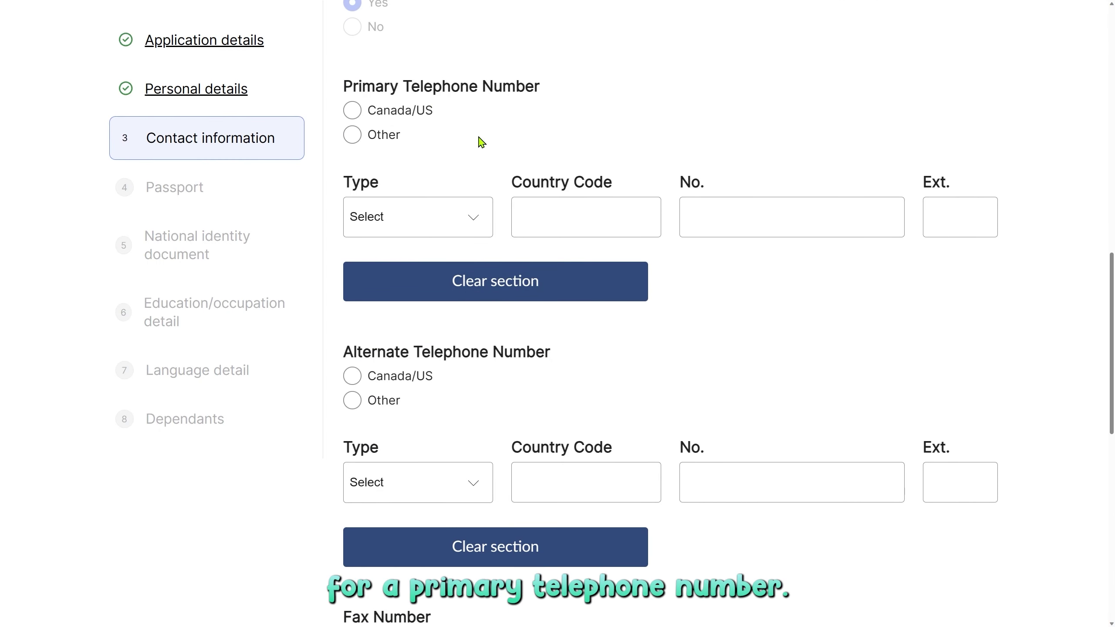
scroll(597, 244, "up", 2)
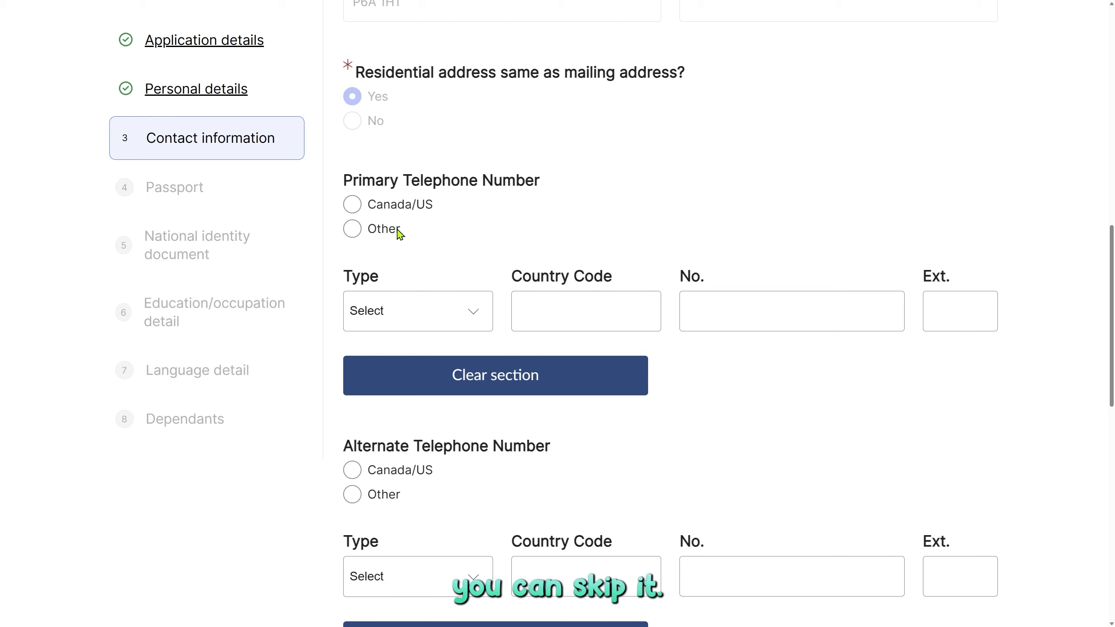
Set the primary phone as a Canada/US Cellular number and enter the phone number.
left_click(352, 205)
left_click(397, 311)
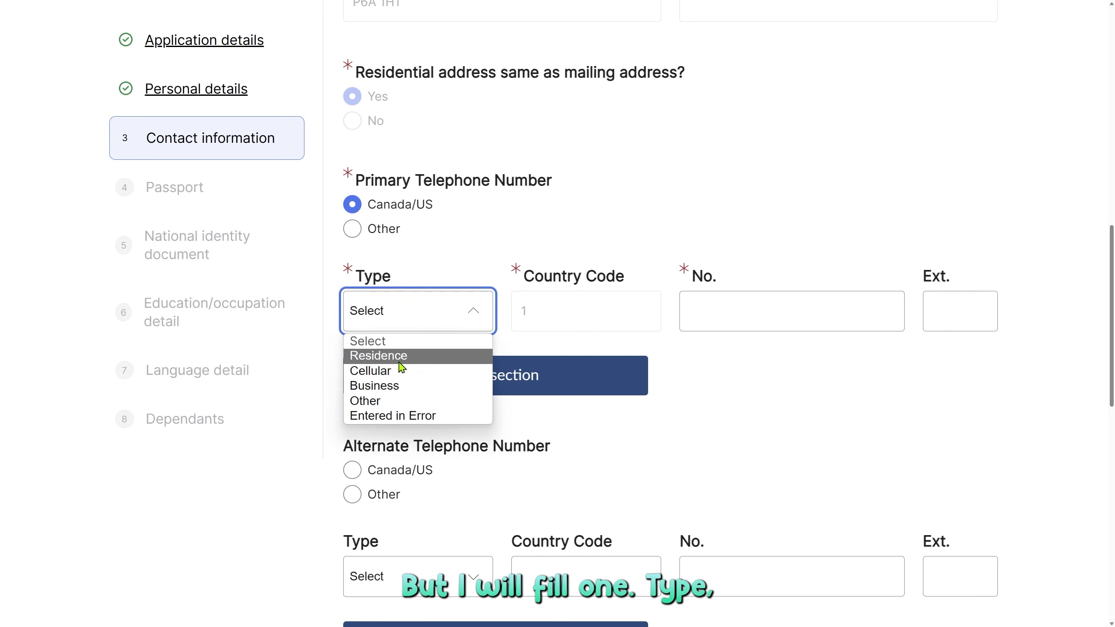
left_click(402, 376)
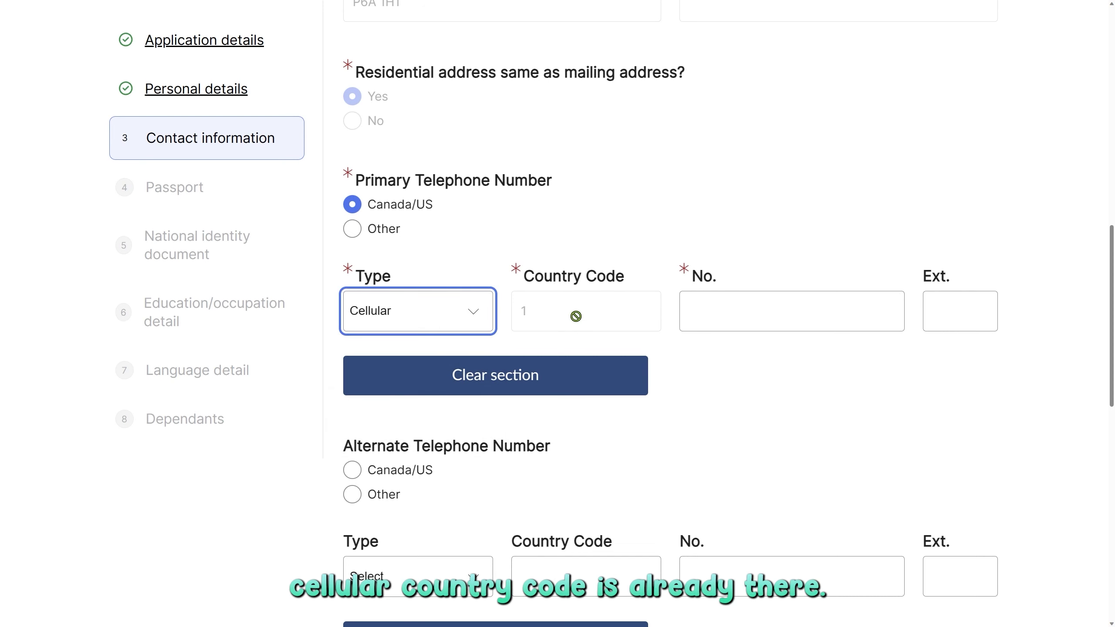
left_click(735, 317)
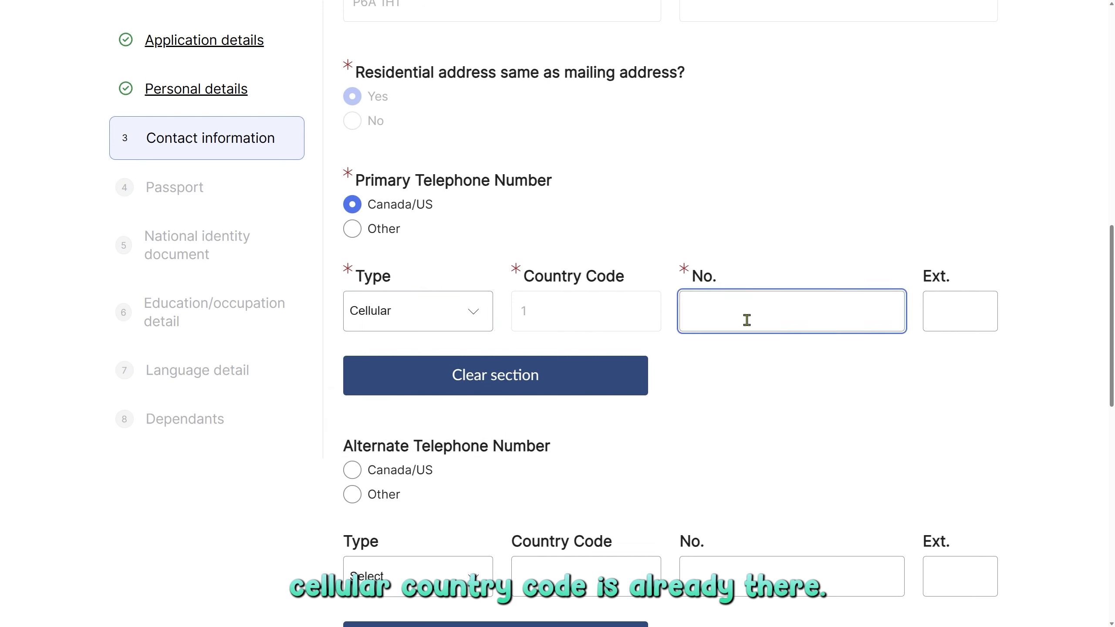
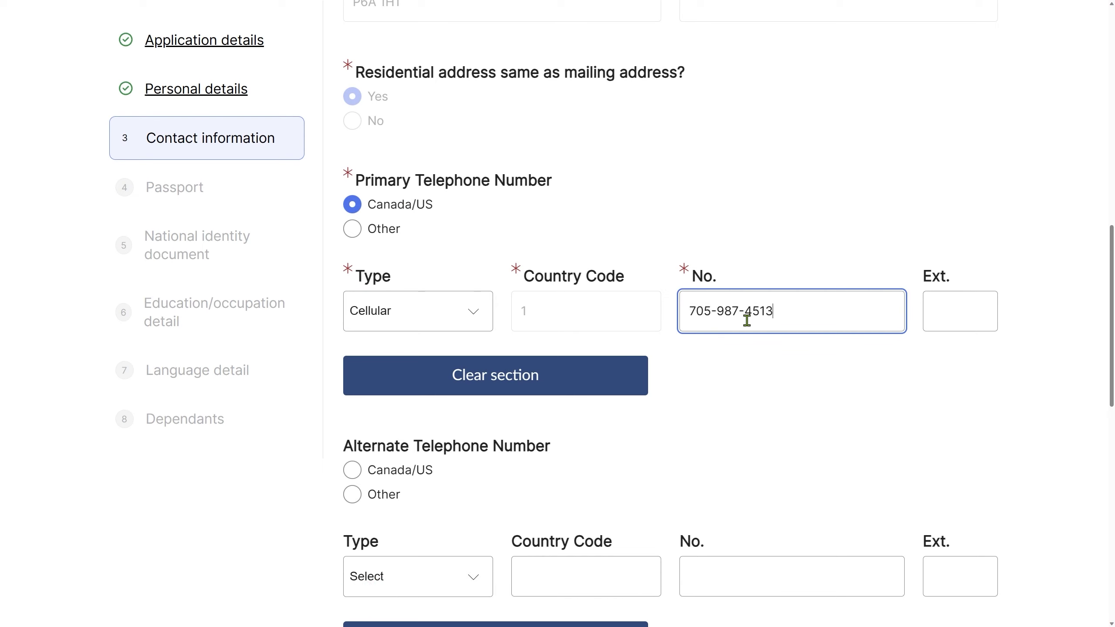
Agree to contact at the account email and save the contact information.
scroll(690, 371, "down", 4)
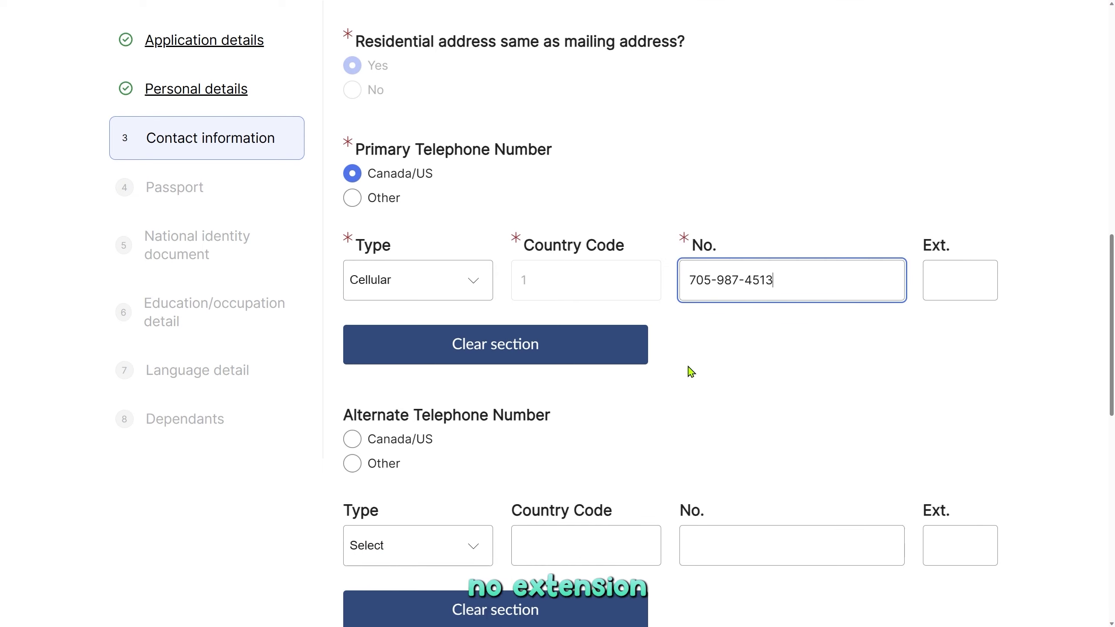
scroll(691, 371, "down", 2)
scroll(691, 371, "down", 3)
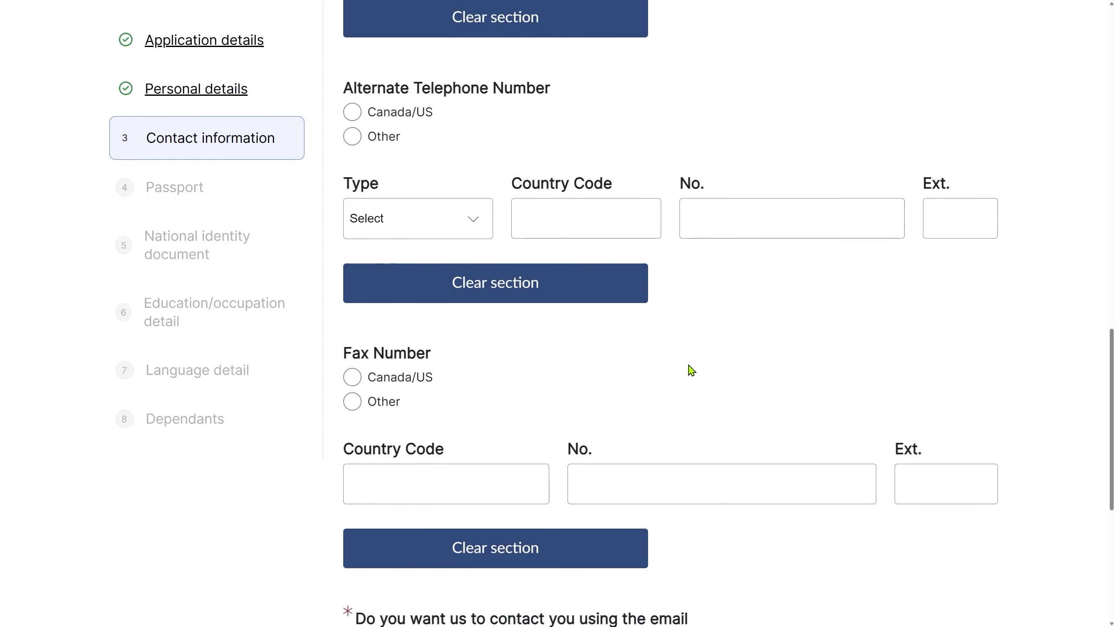
scroll(691, 372, "down", 5)
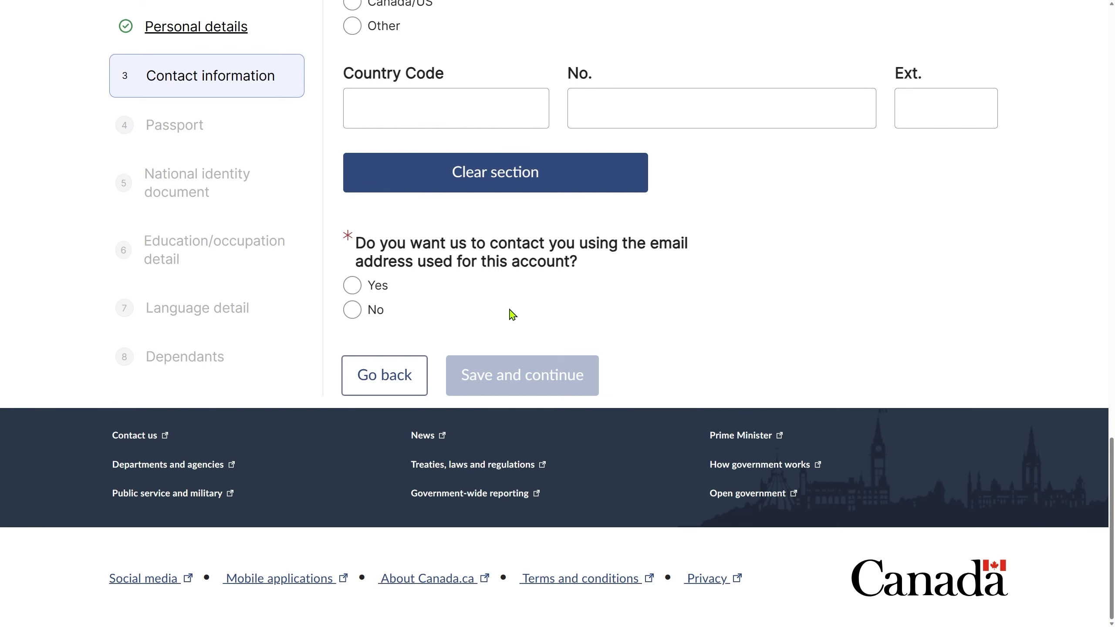
left_click(353, 287)
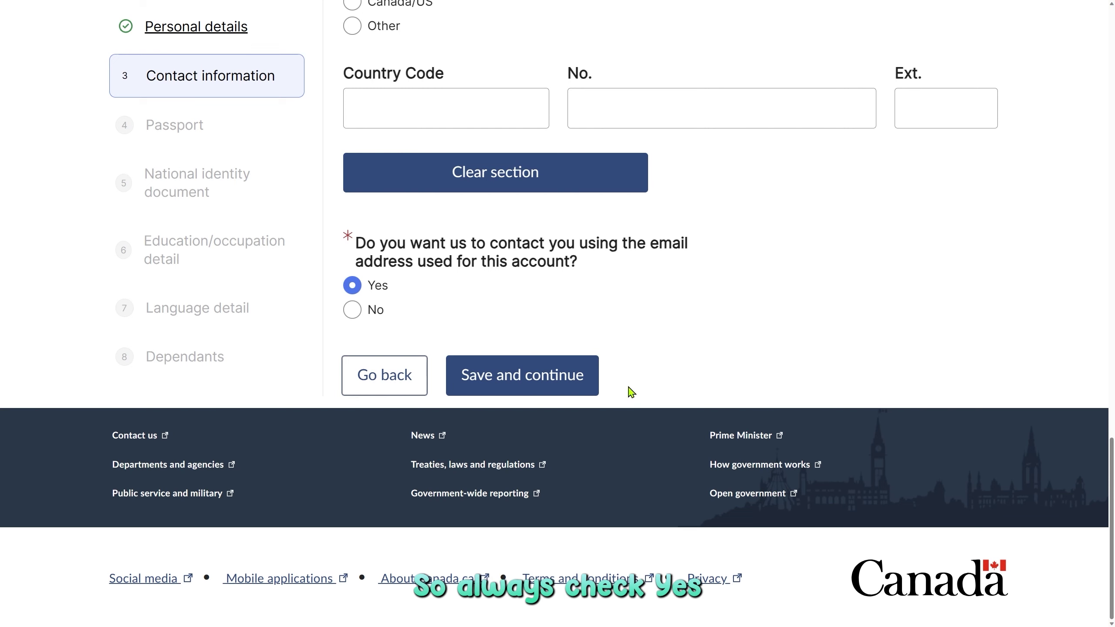
left_click(549, 386)
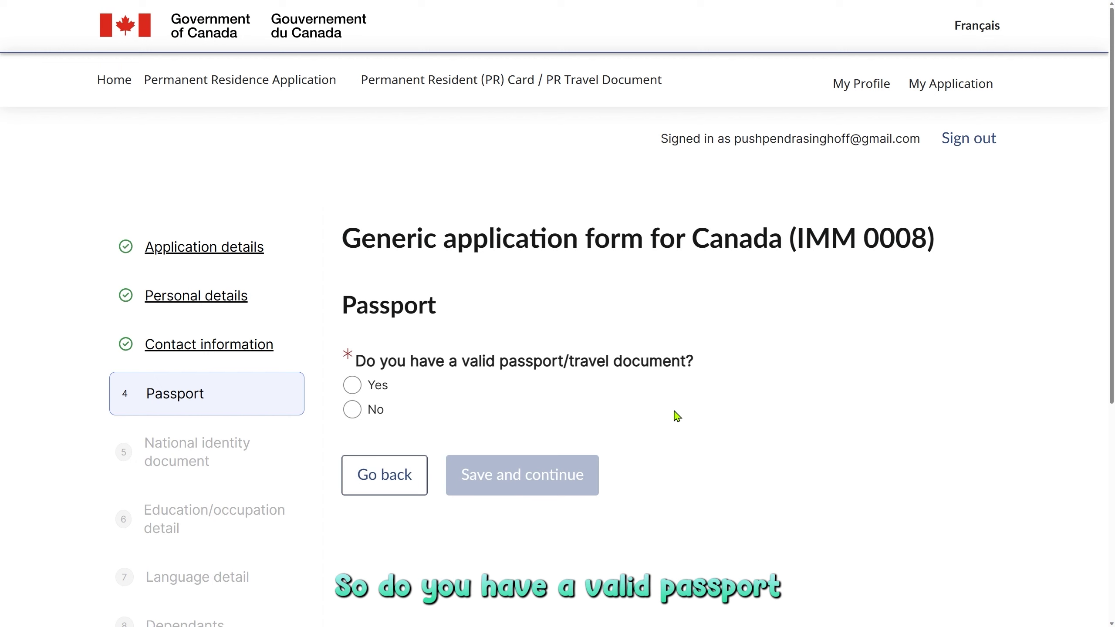
Confirm a valid passport and save its details: India, issued 2023/10/10, expiring 2033/10/09.
left_click(352, 387)
scroll(490, 397, "down", 4)
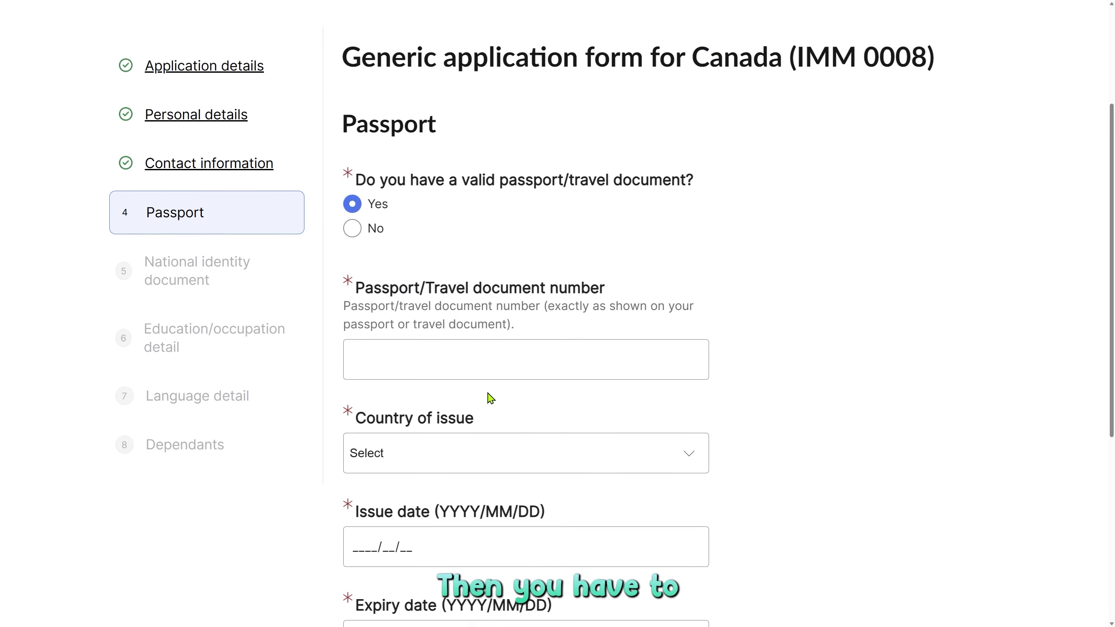
scroll(510, 366, "down", 2)
left_click(503, 259)
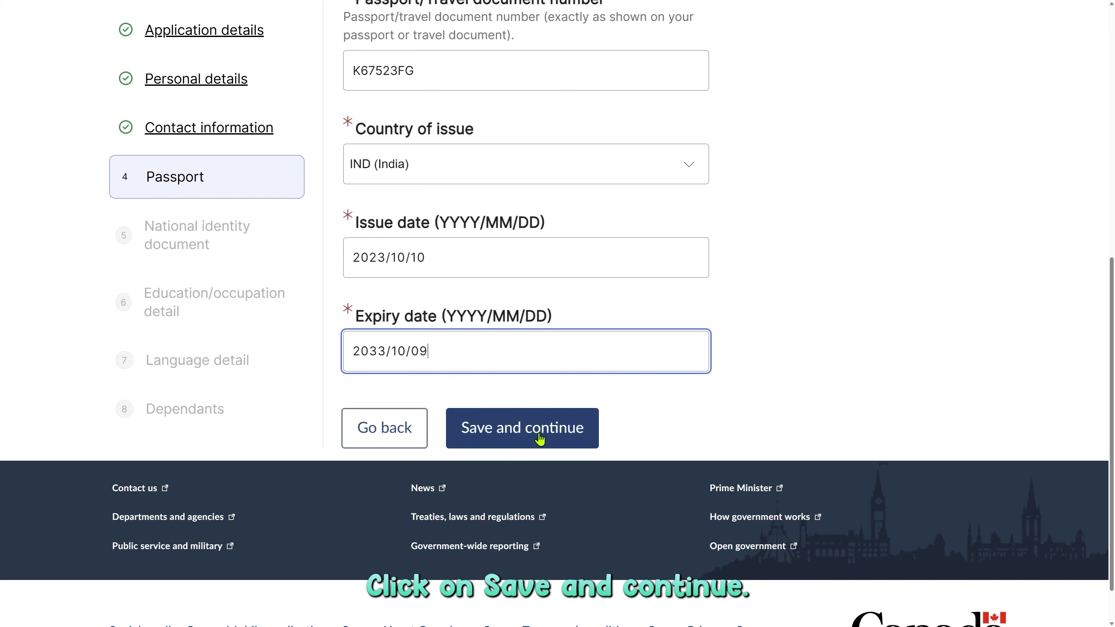
left_click(540, 439)
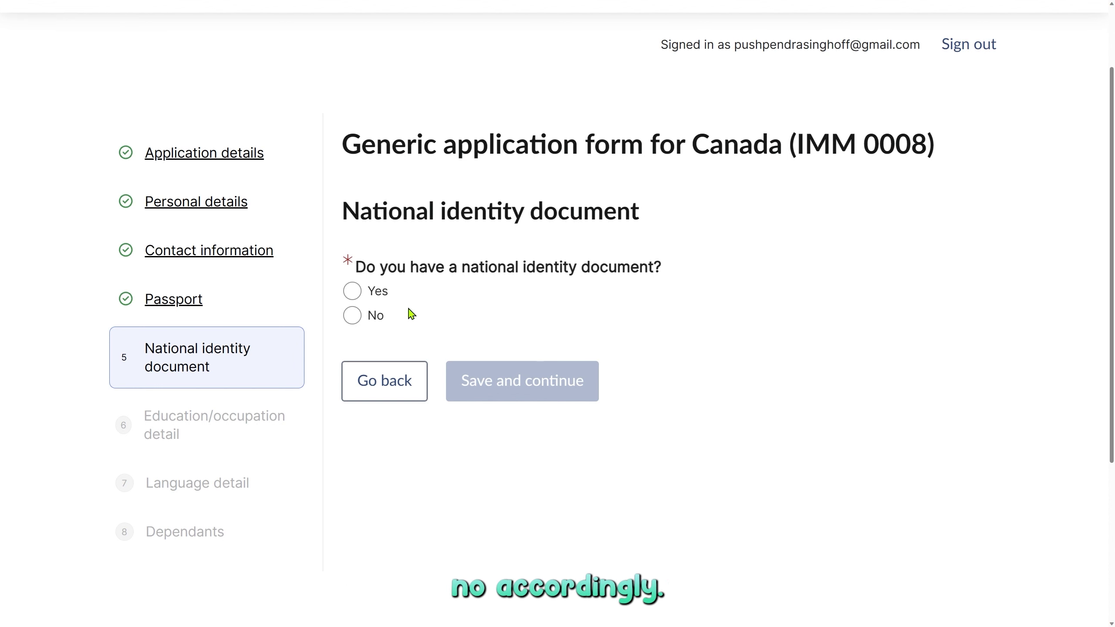
Answer Yes to having a national identity document and start its document number.
left_click(376, 291)
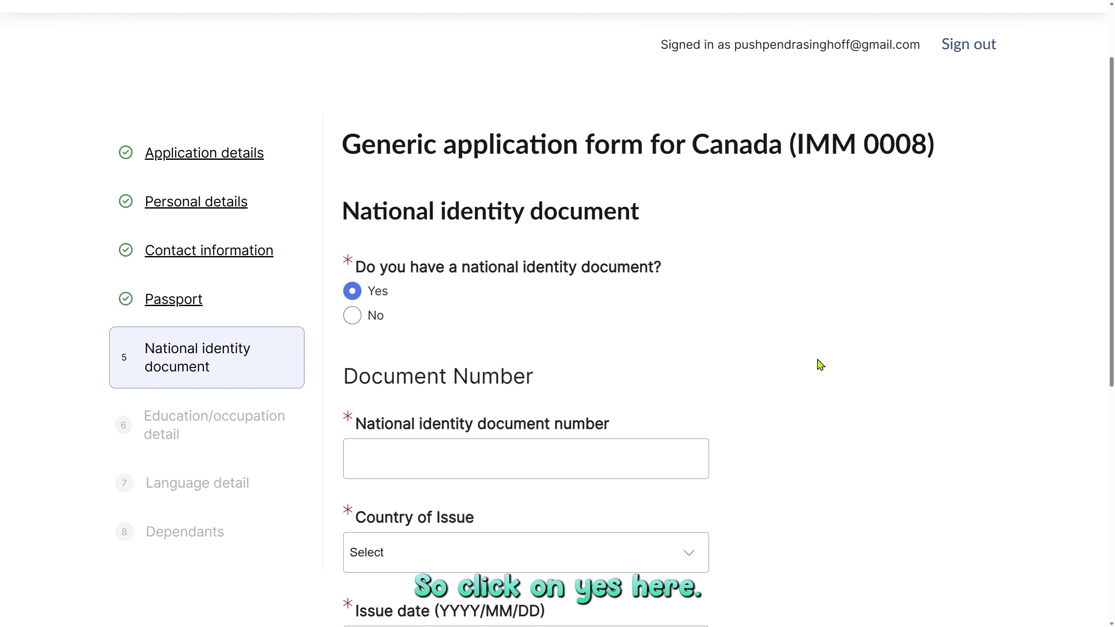
scroll(820, 365, "down", 5)
left_click(517, 169)
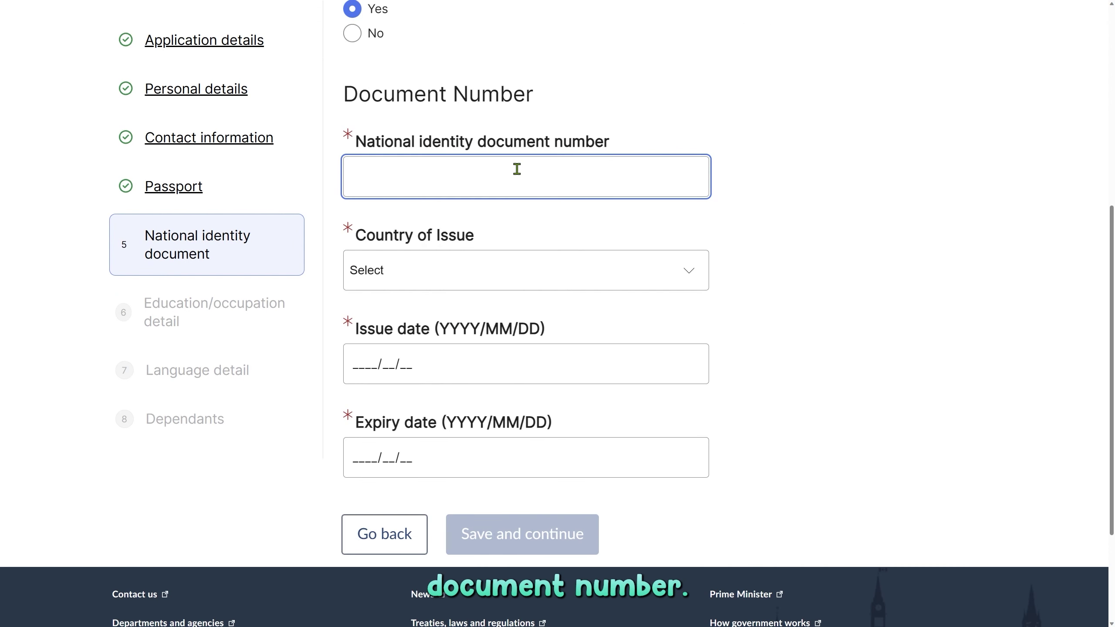
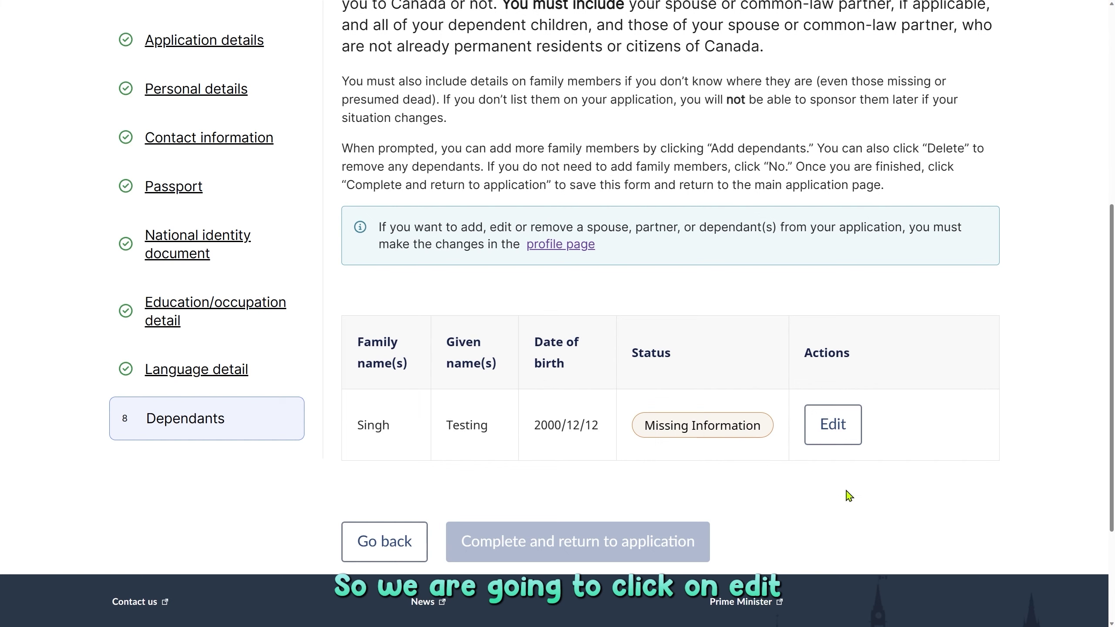
Edit the dependant's Personal Details, answer No to other names, and leave the UCI blank.
left_click(834, 427)
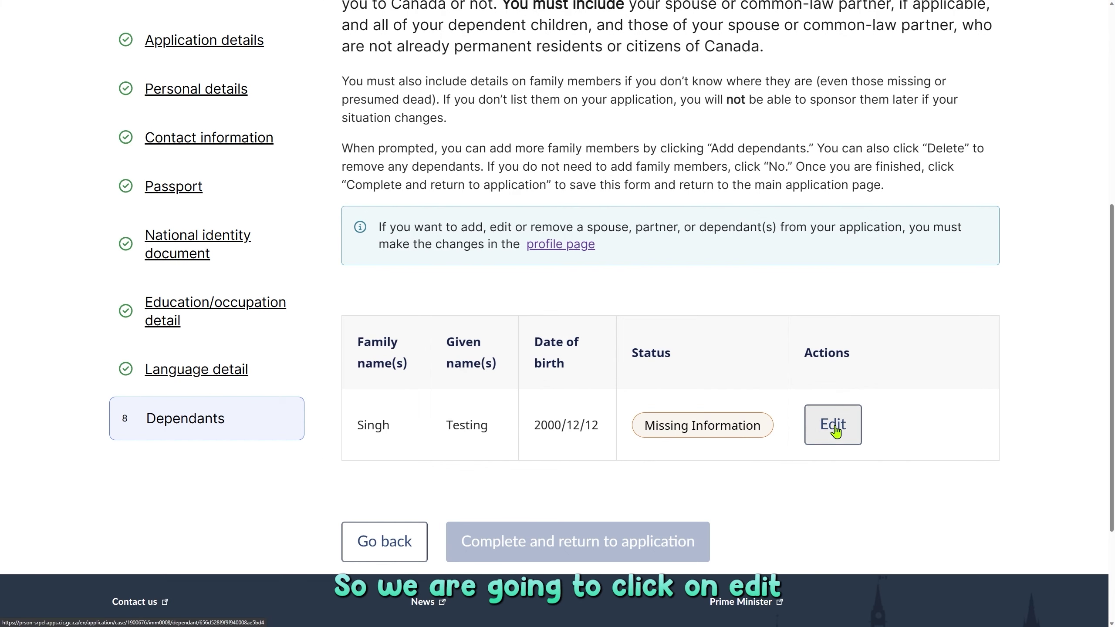
scroll(736, 441, "down", 8)
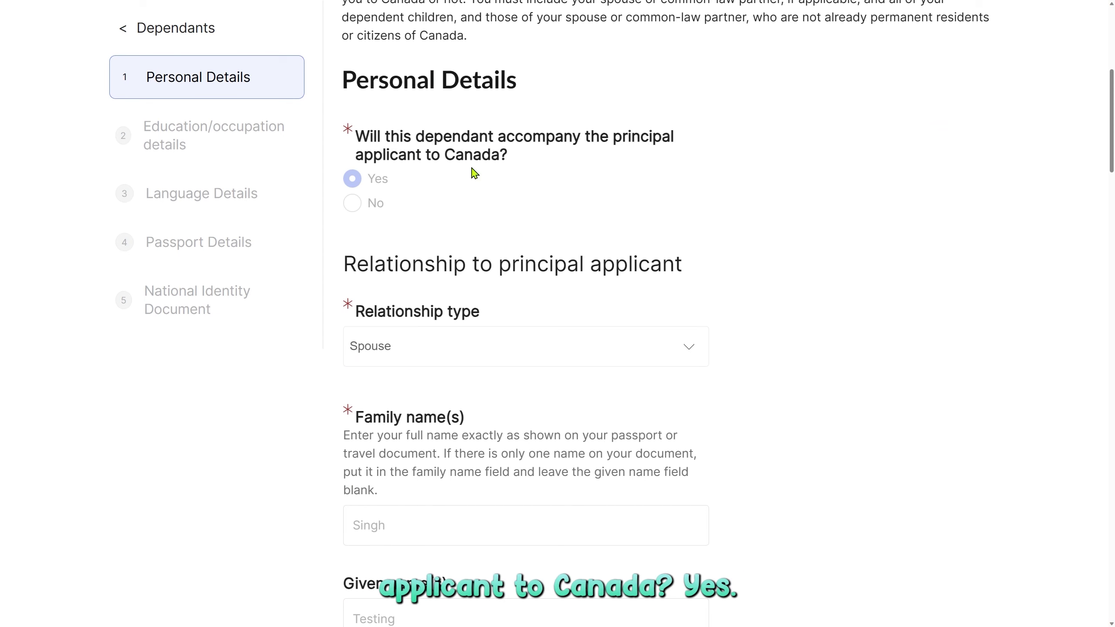
scroll(540, 262, "down", 2)
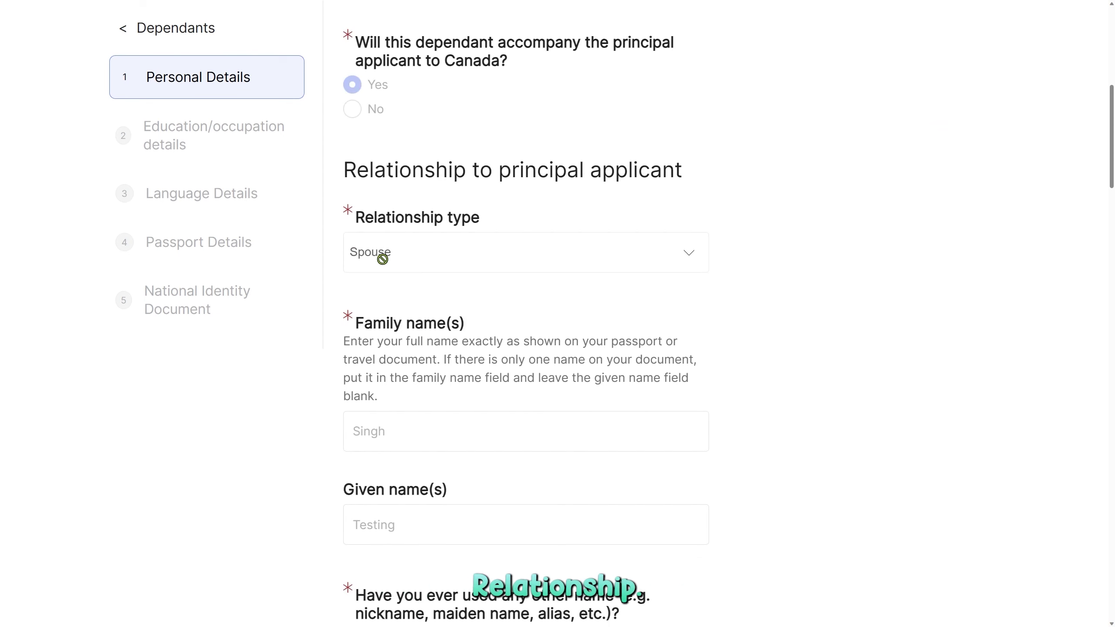
scroll(486, 259, "down", 4)
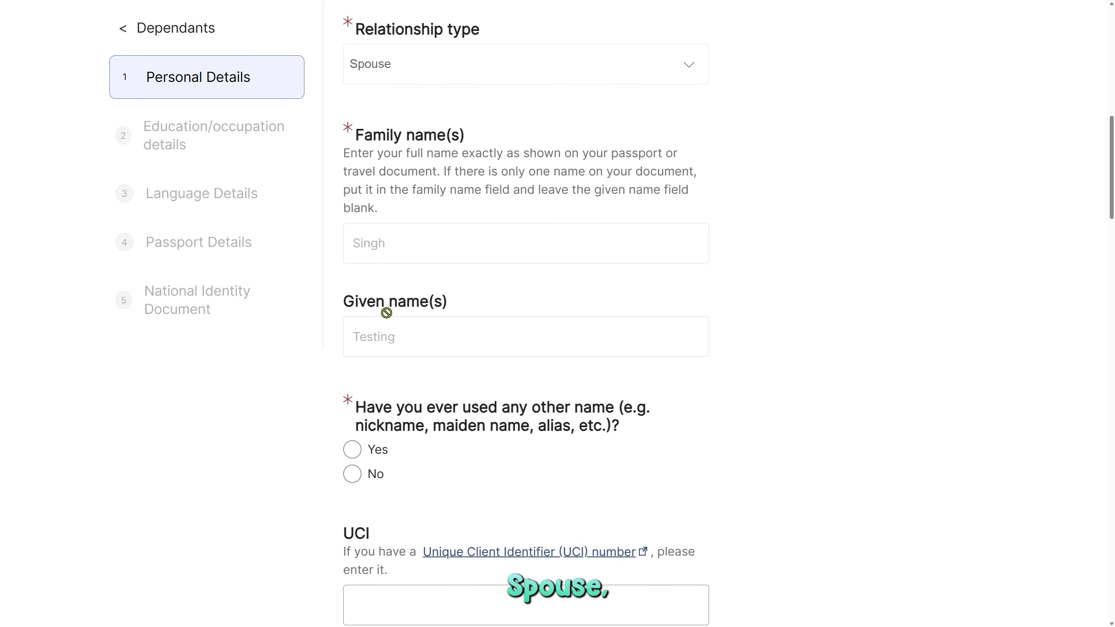
scroll(452, 308, "down", 4)
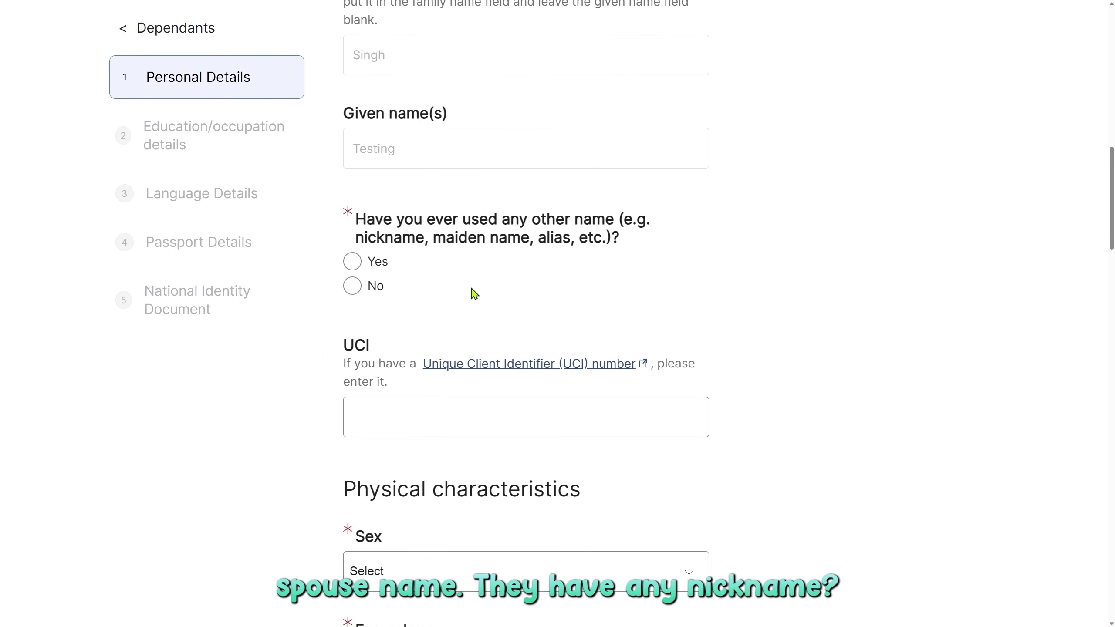
left_click(355, 291)
scroll(355, 291, "down", 4)
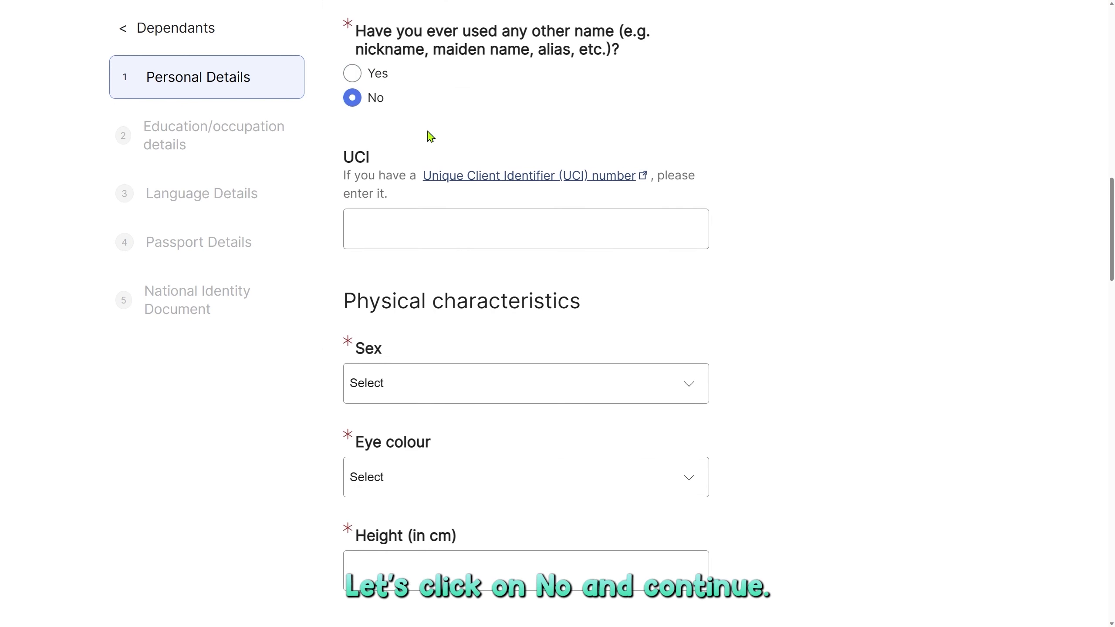
left_click(443, 237)
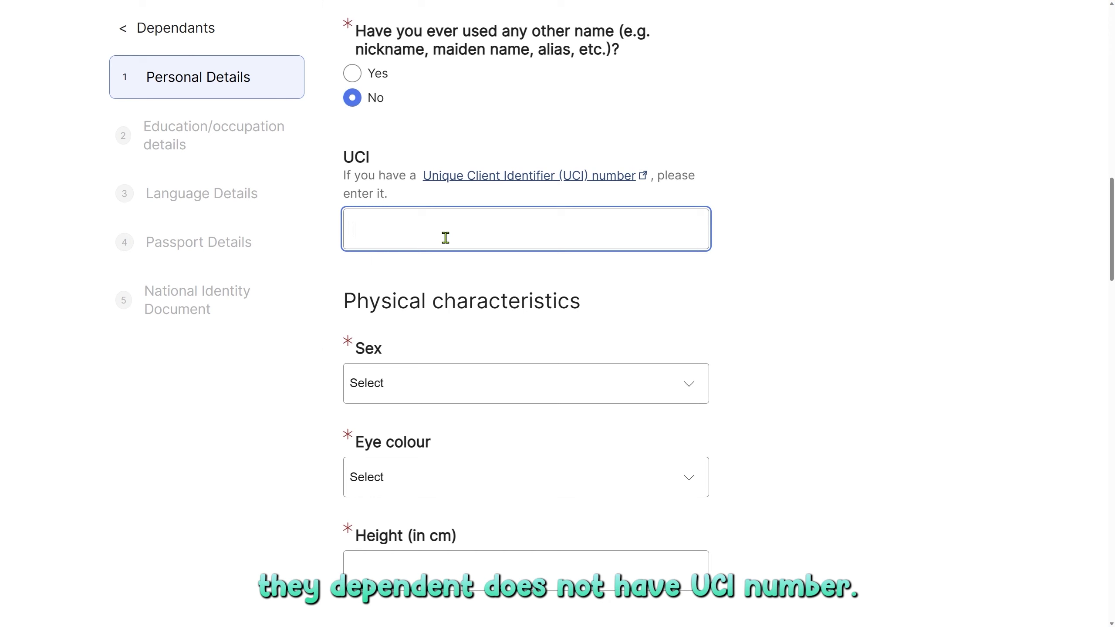
scroll(445, 238, "down", 4)
Set the dependant's sex to Female, eye colour to Brown, and height to 179 cm.
left_click(358, 199)
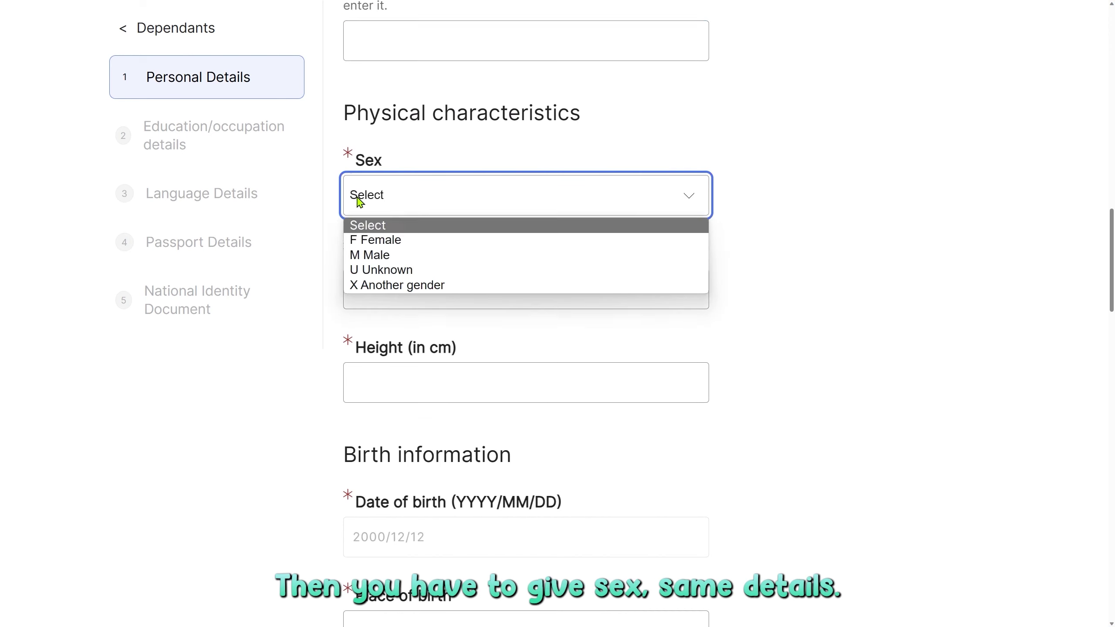
left_click(401, 245)
left_click(480, 302)
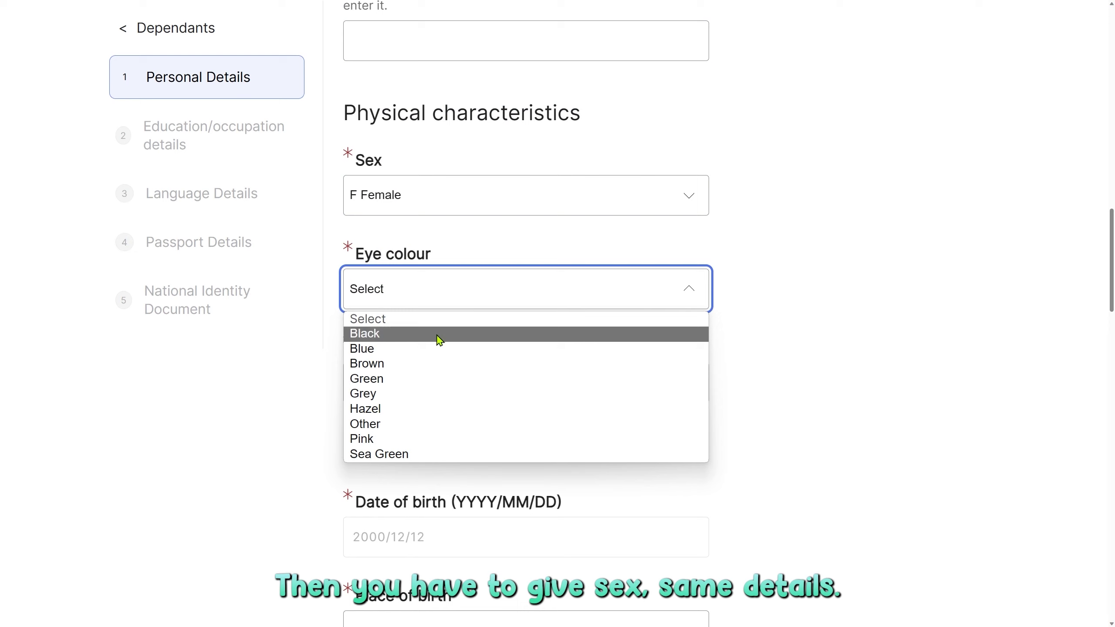
left_click(424, 366)
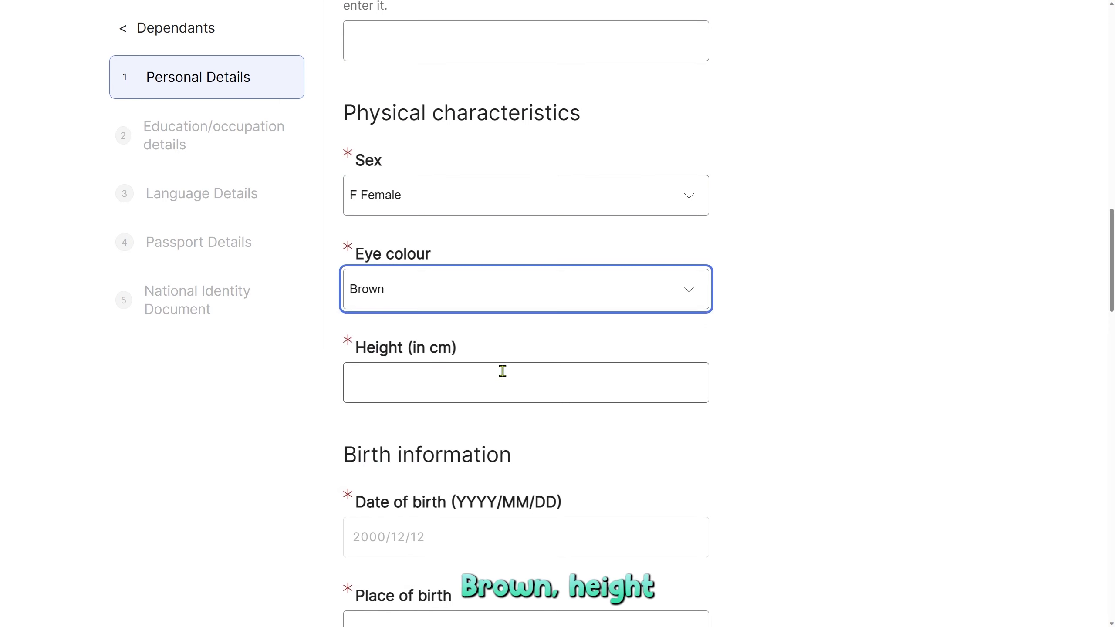
scroll(503, 371, "down", 2)
left_click(483, 307)
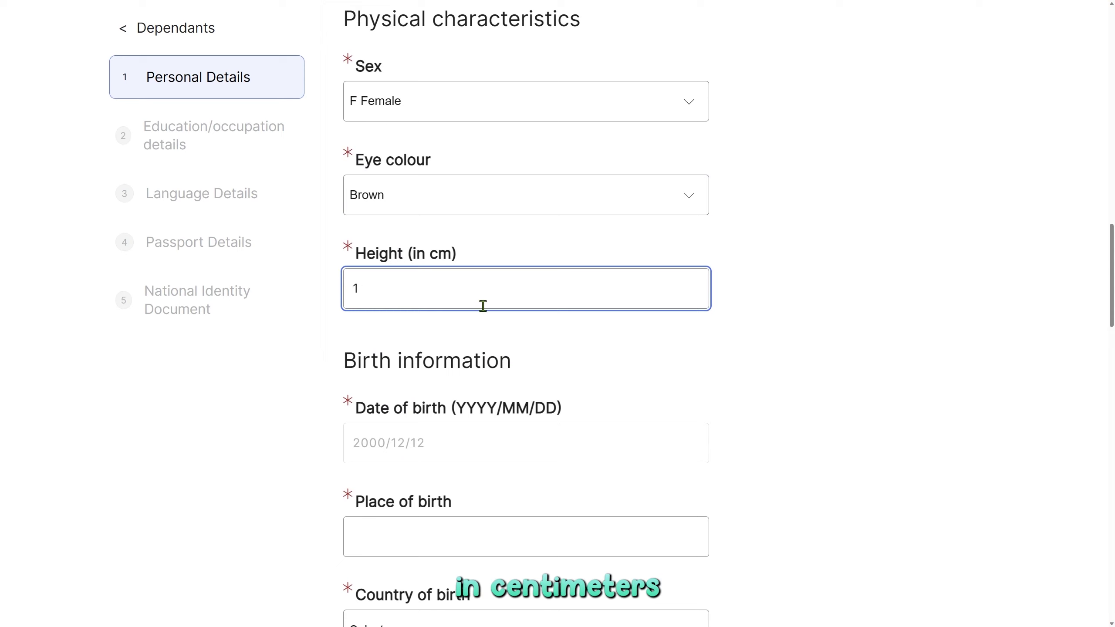
type("179")
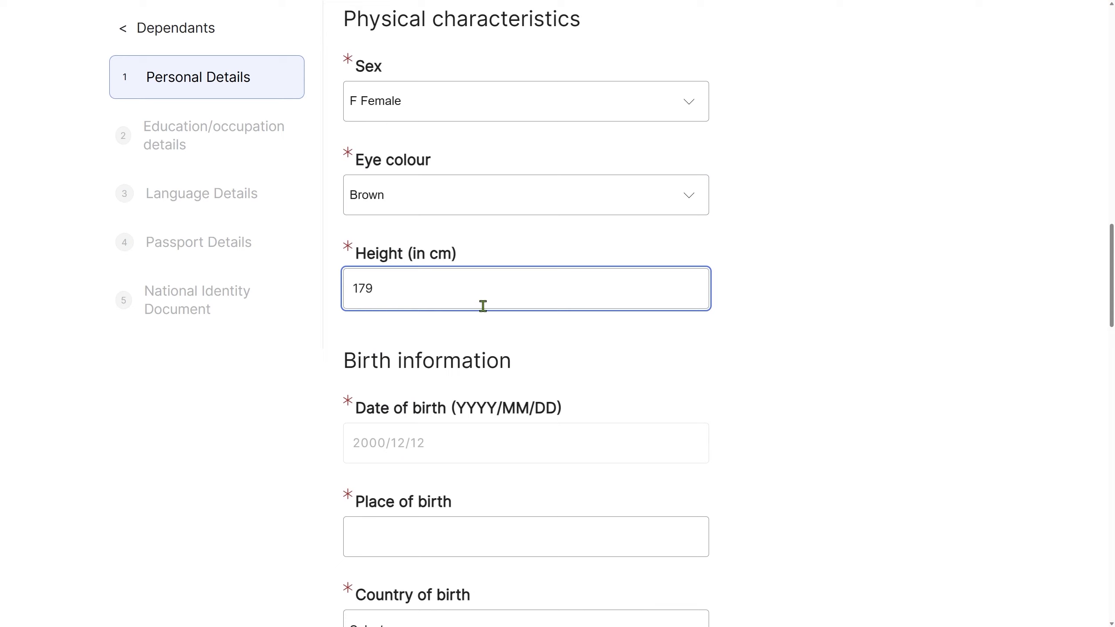
Enter Mumbai as the place of birth and India as the country of birth.
scroll(508, 352, "down", 4)
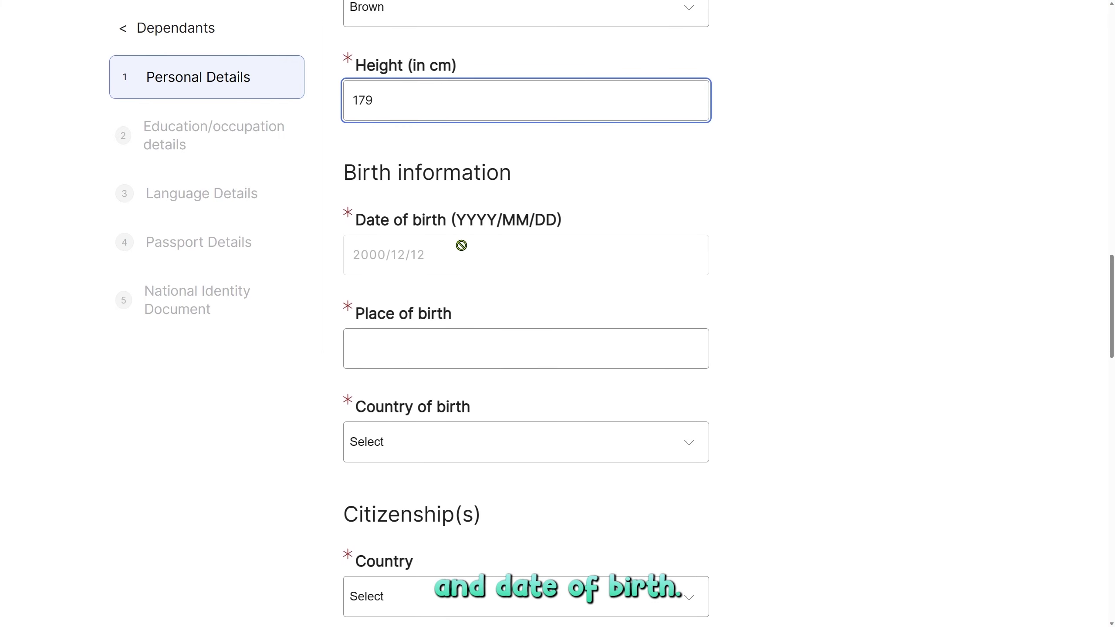
scroll(510, 338, "down", 2)
left_click(436, 260)
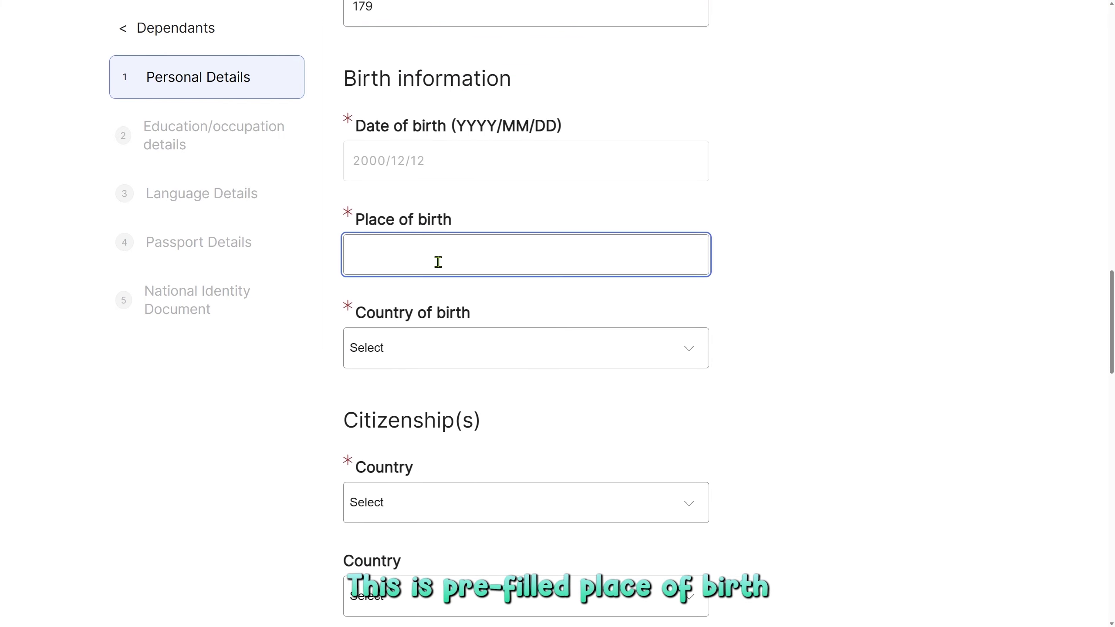
type("Mumbai")
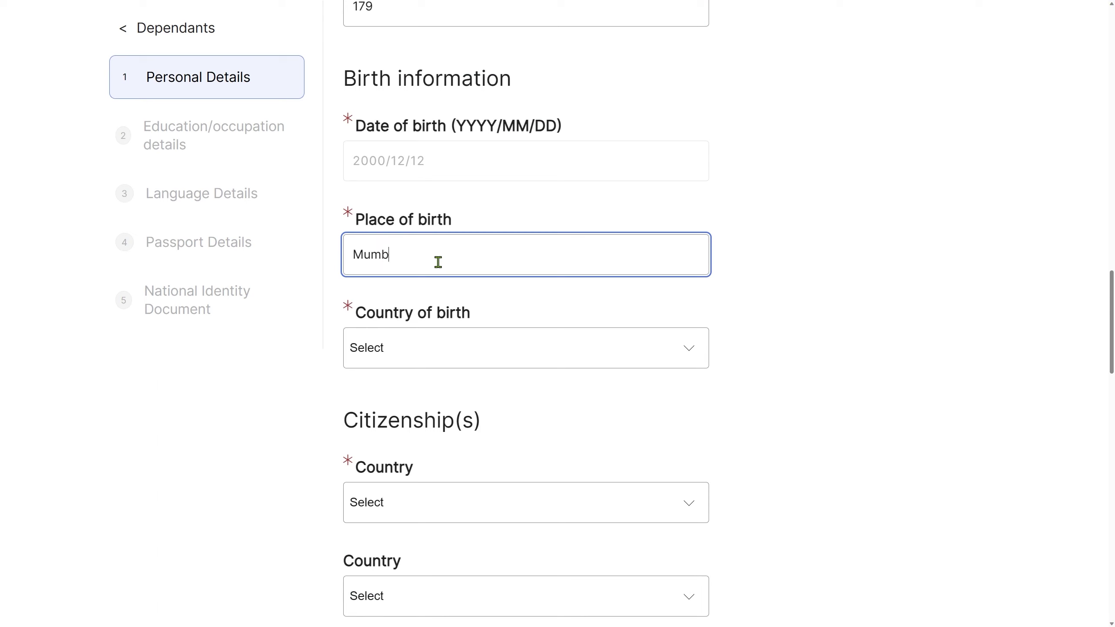
key("Tab")
type("in")
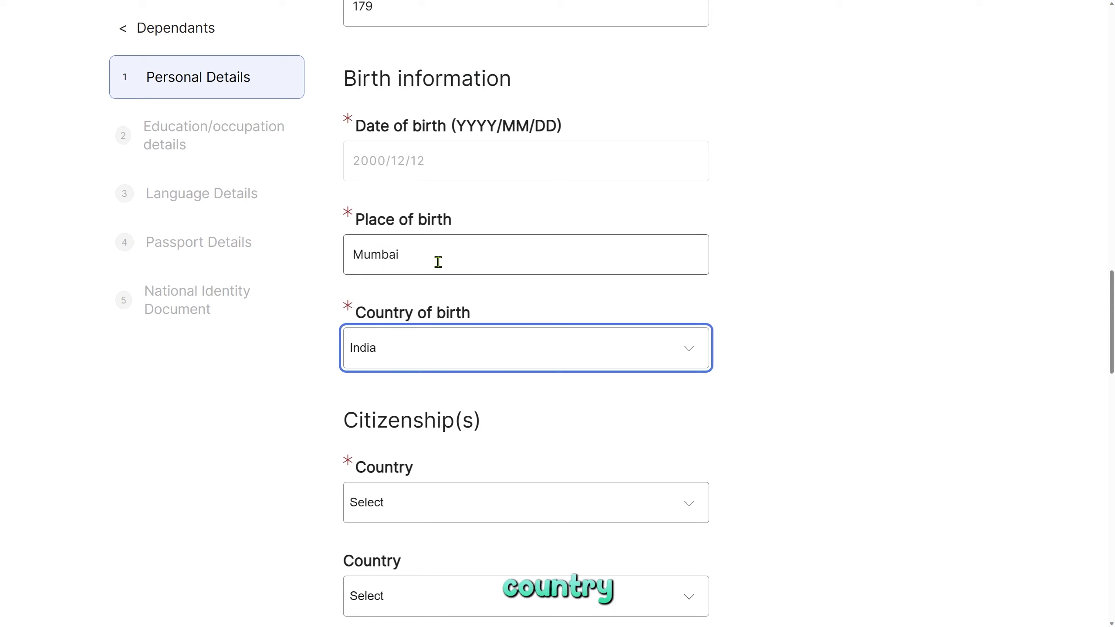
left_click(756, 410)
Choose India as the dependant's citizenship and leave the second citizenship empty.
scroll(760, 404, "down", 8)
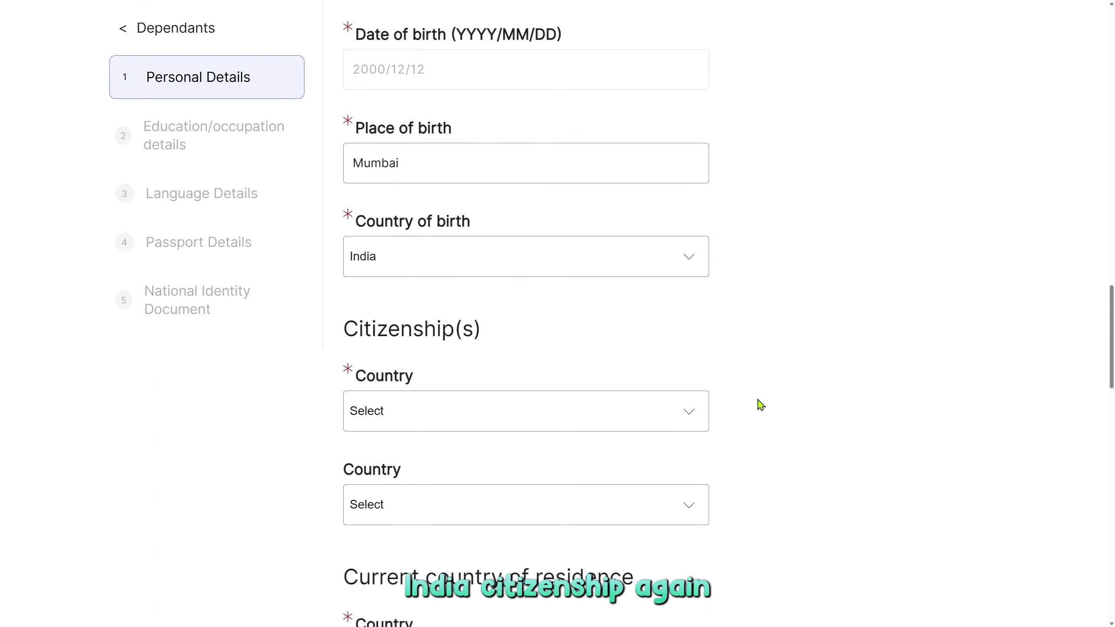
left_click(432, 136)
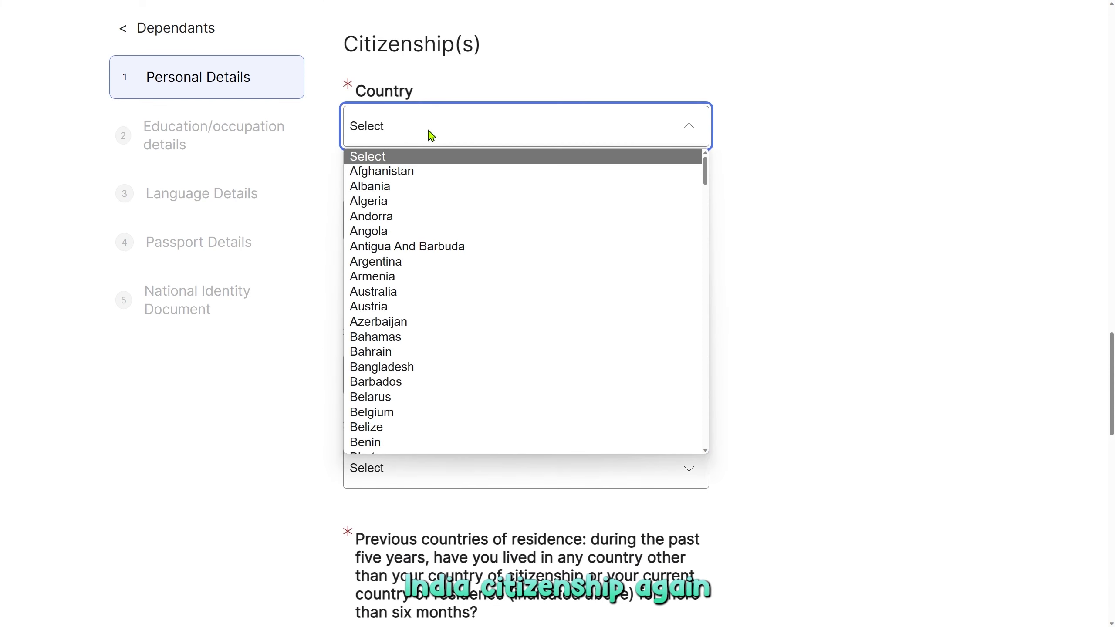
type("in")
key("Return")
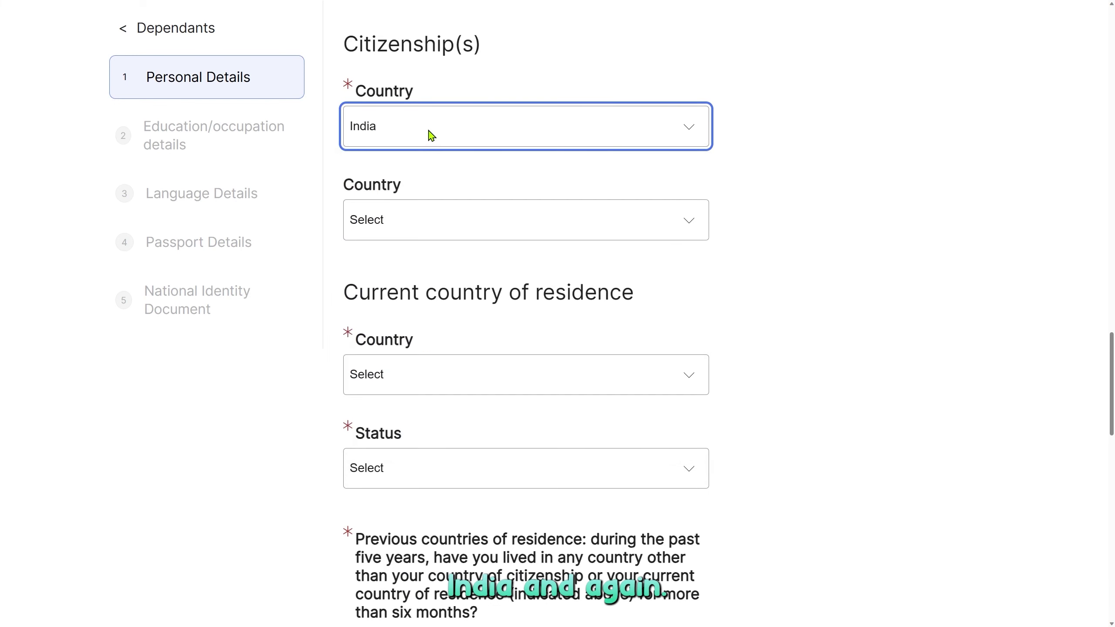
left_click(414, 233)
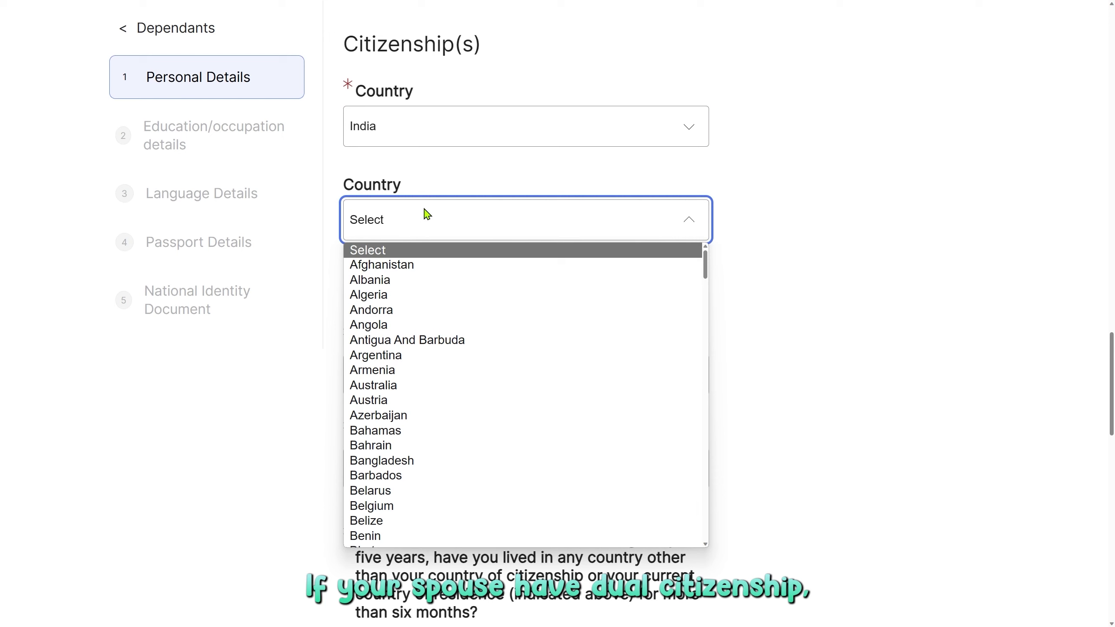
left_click(404, 192)
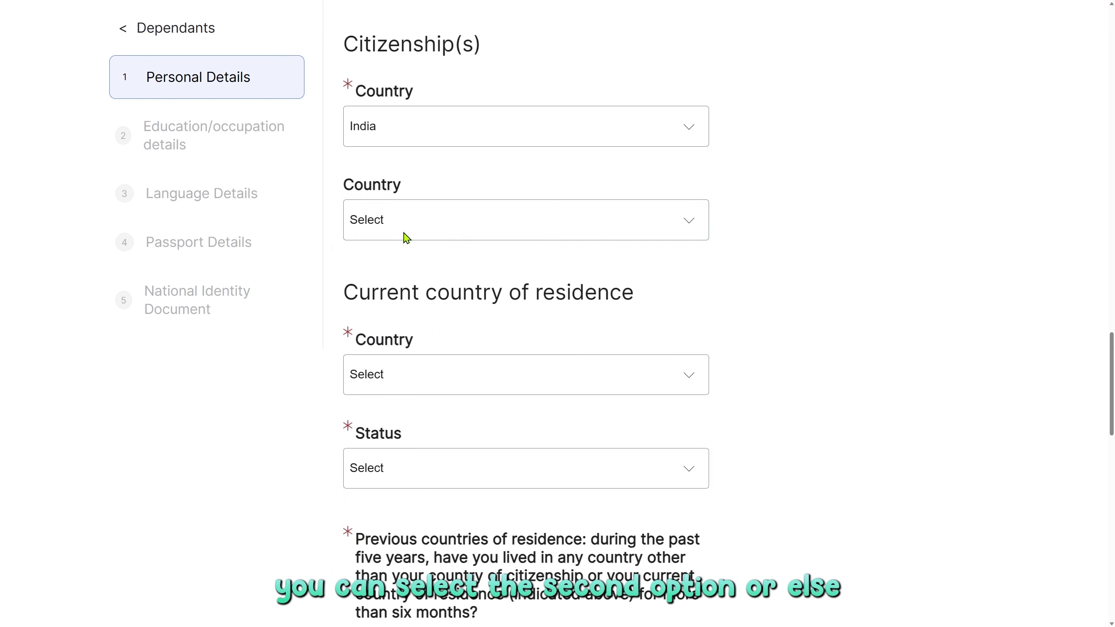
scroll(774, 301, "down", 4)
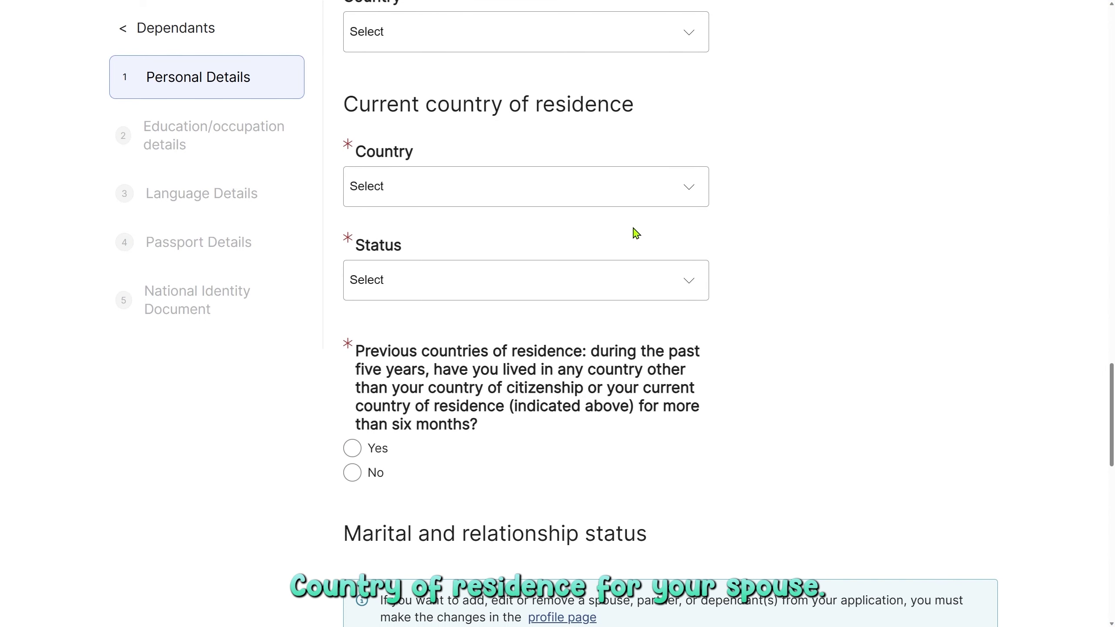
Set current residence to India with Citizen status, and answer No to other recent countries.
left_click(564, 196)
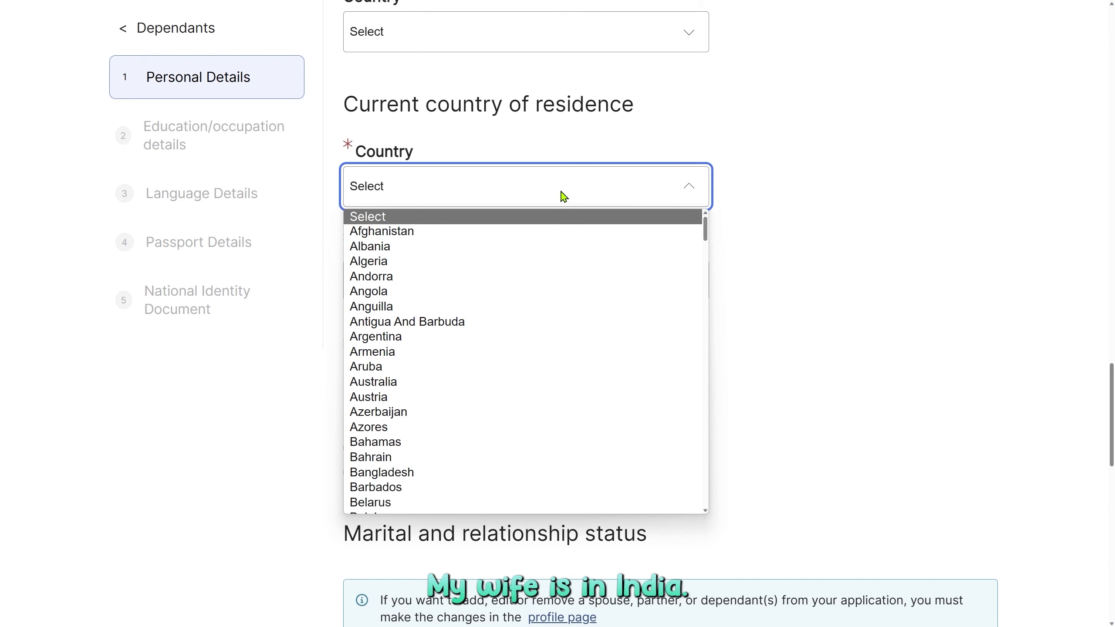
type("india")
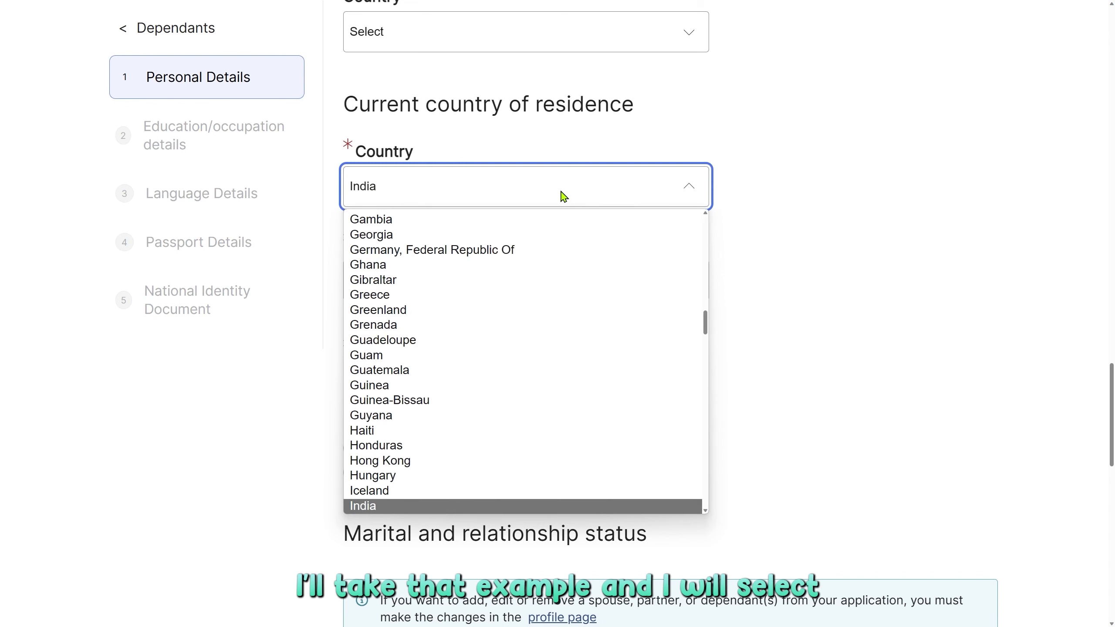
left_click(428, 508)
left_click(474, 291)
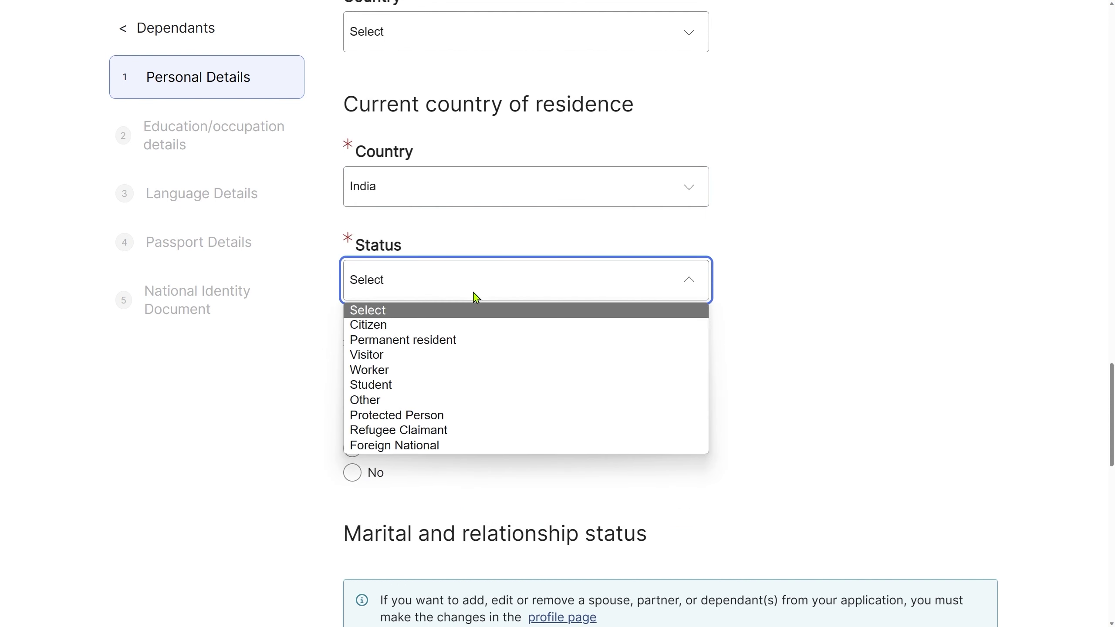
left_click(467, 326)
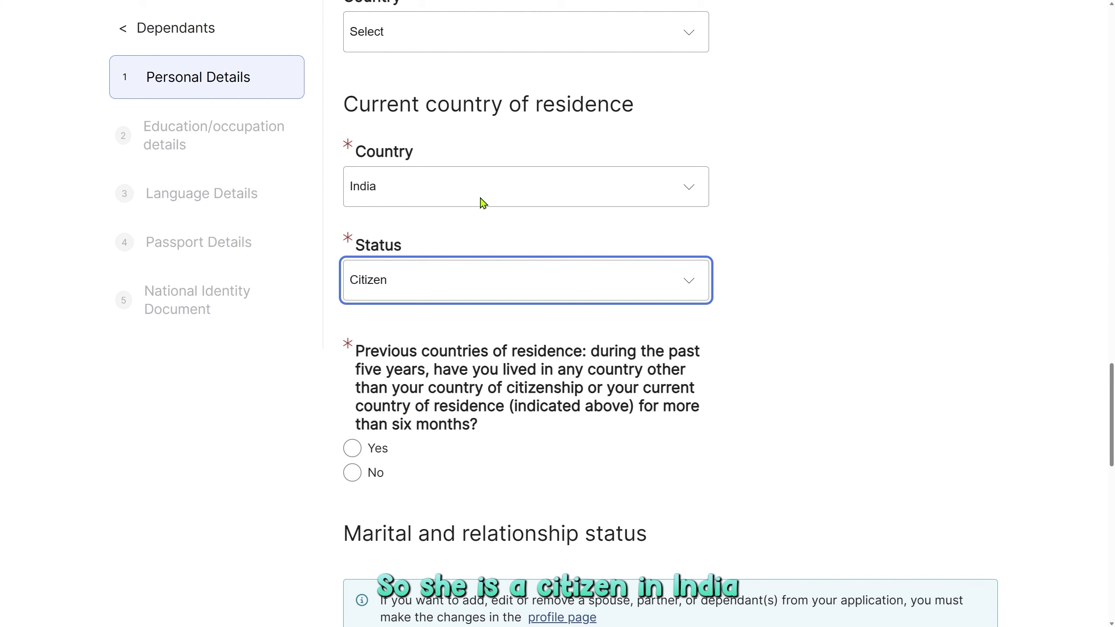
scroll(833, 407, "down", 2)
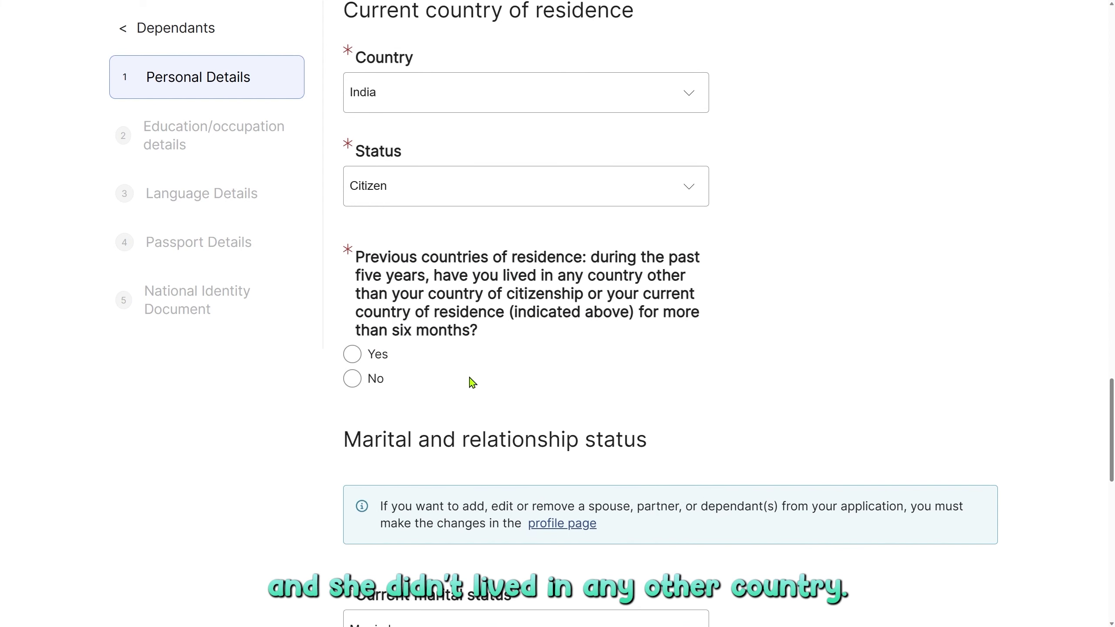
left_click(352, 379)
scroll(491, 394, "down", 7)
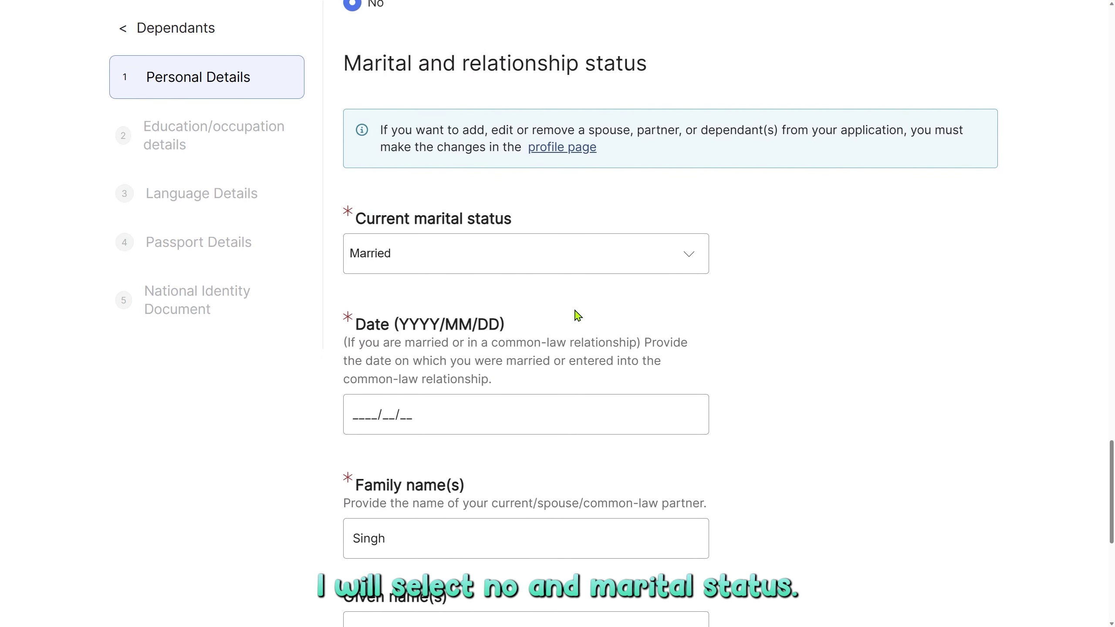
Enter the marriage date 2010/10/10 and answer Yes to a previous marriage.
key("Tab")
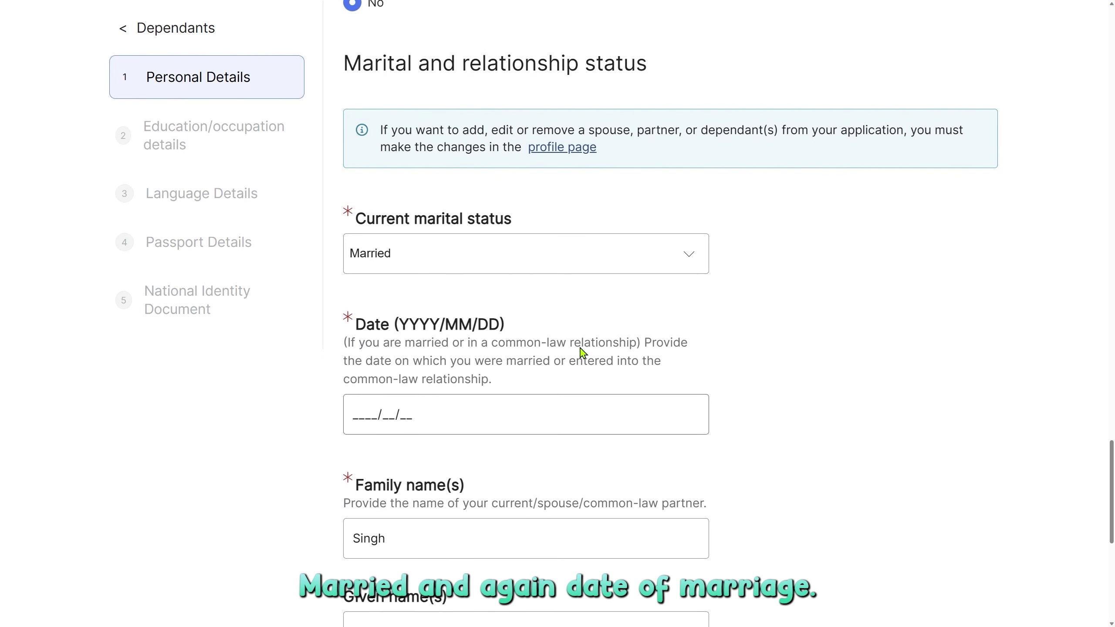
scroll(430, 265, "down", 4)
type("20101010")
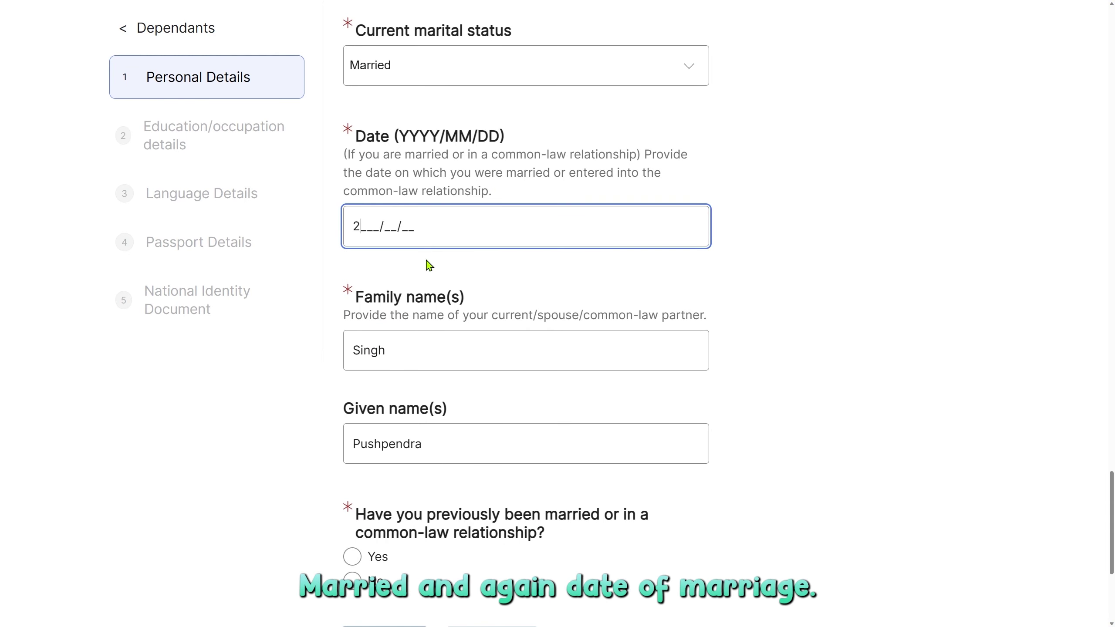
scroll(428, 264, "down", 4)
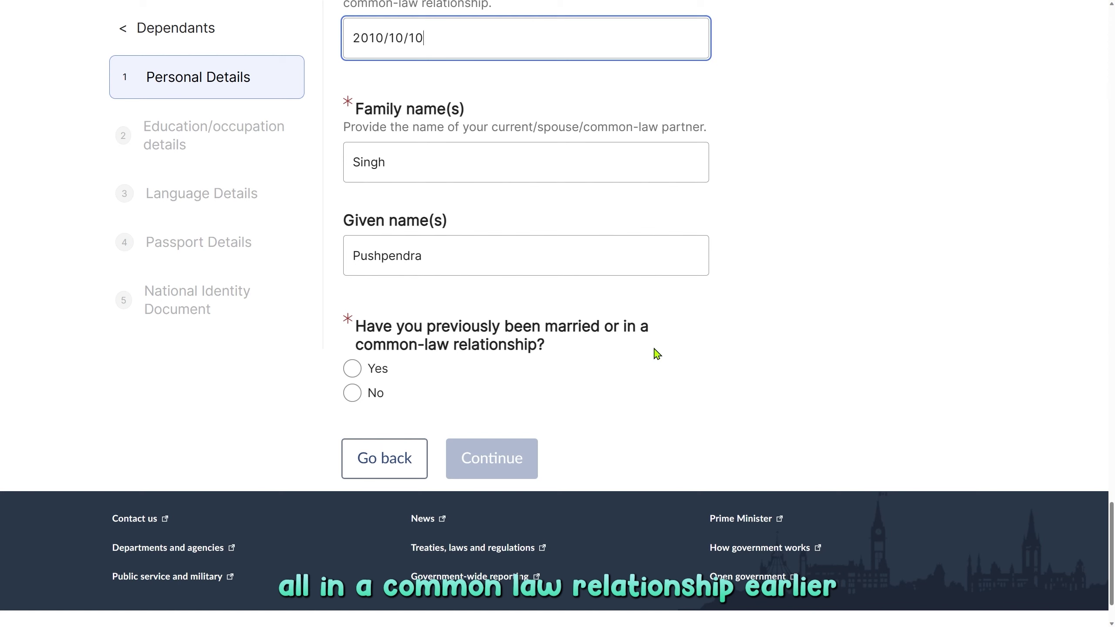
left_click(357, 374)
Record the ex-spouse's names and a Married relationship from 2015/10/10 to 2016/10/10, then continue.
scroll(589, 494, "down", 5)
left_click(485, 282)
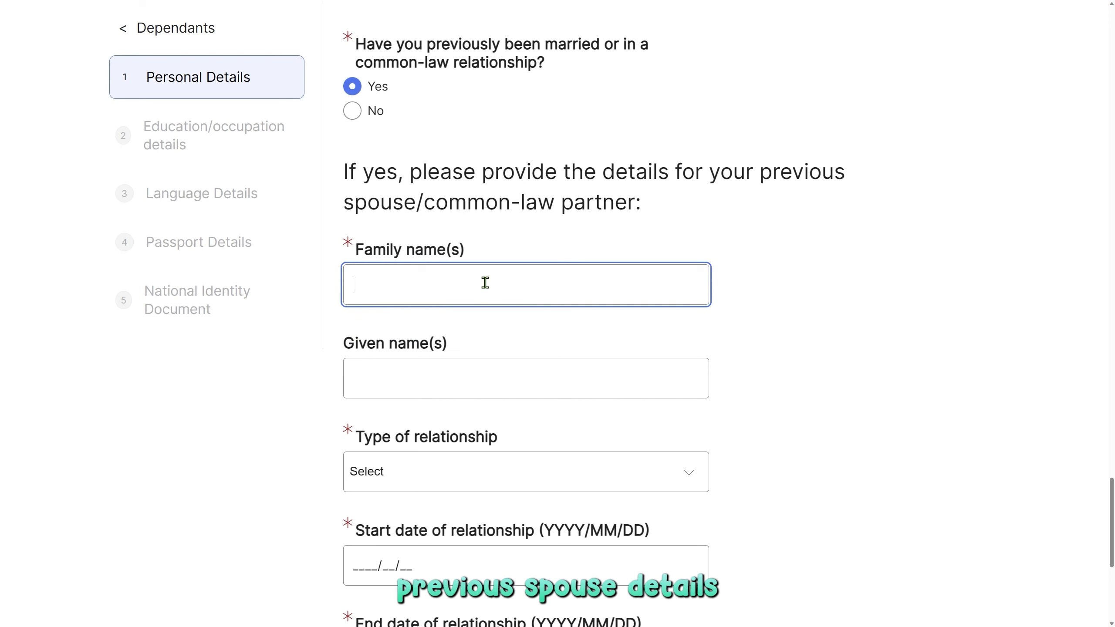
left_click(417, 284)
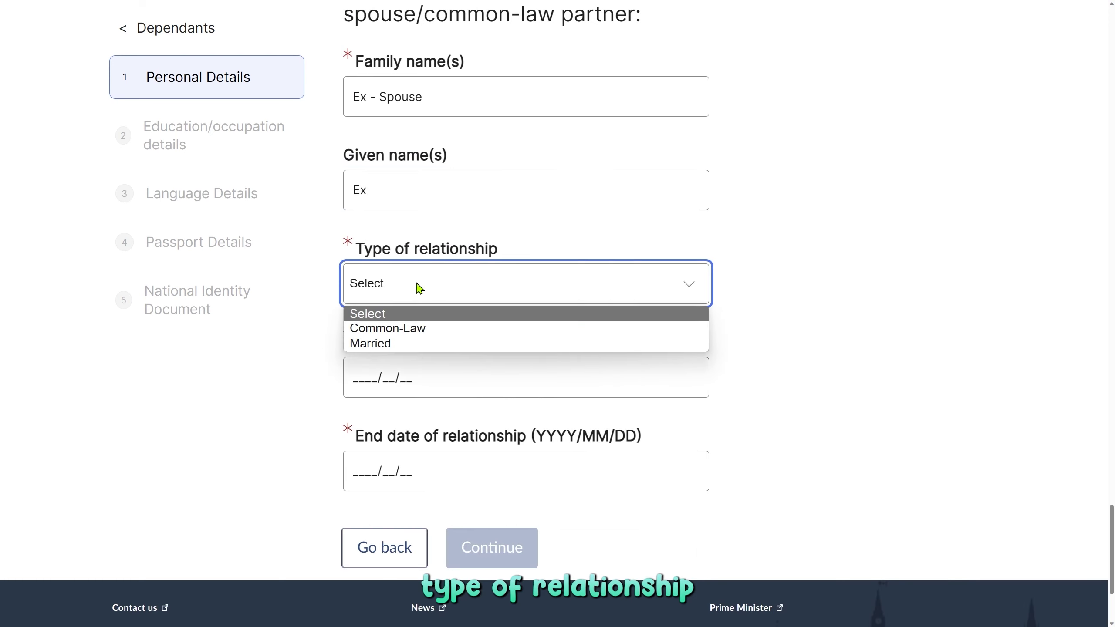
left_click(413, 344)
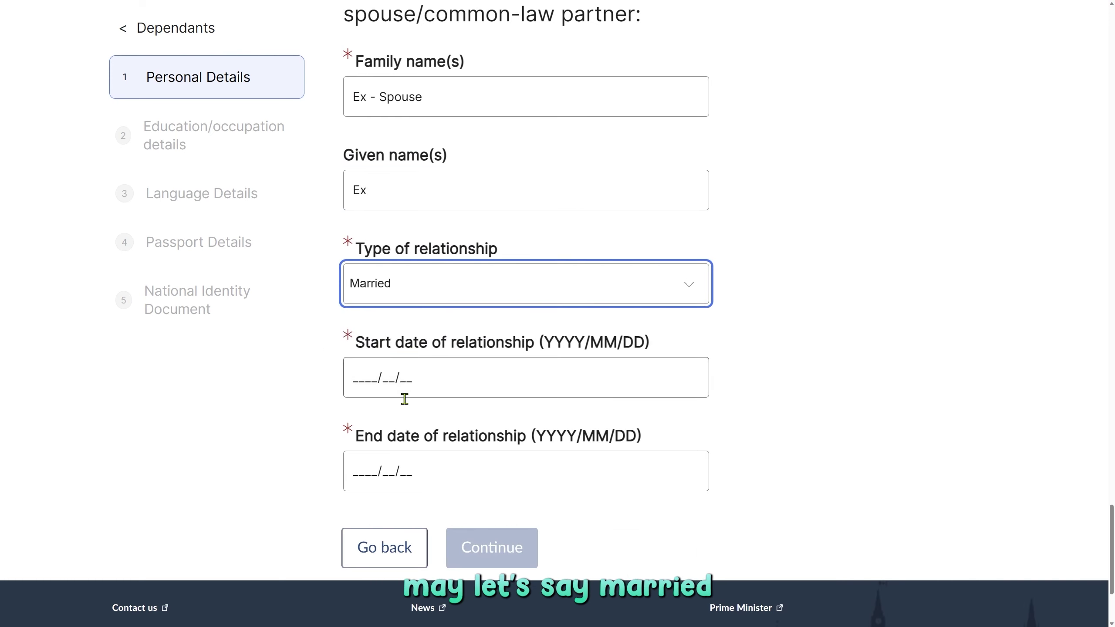
left_click(355, 376)
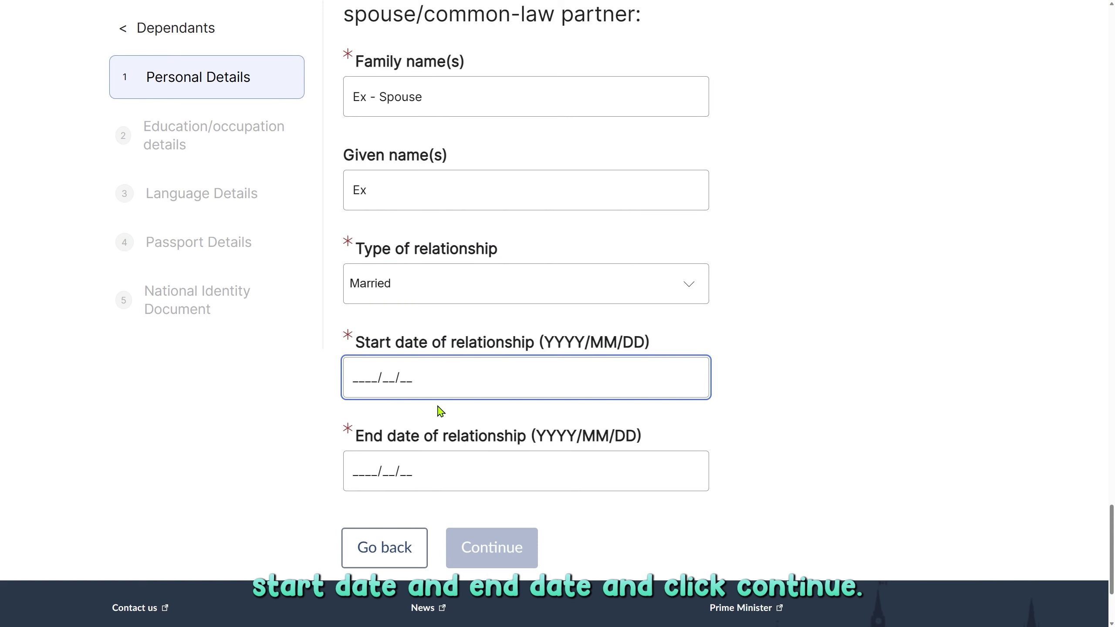
type("2015/10/10")
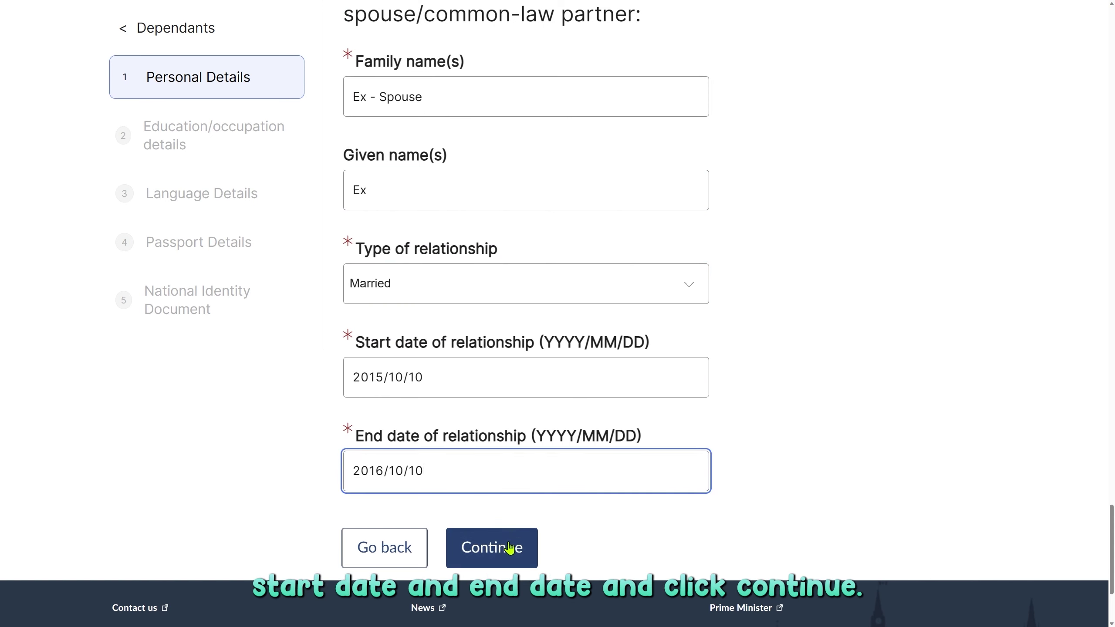
left_click(508, 551)
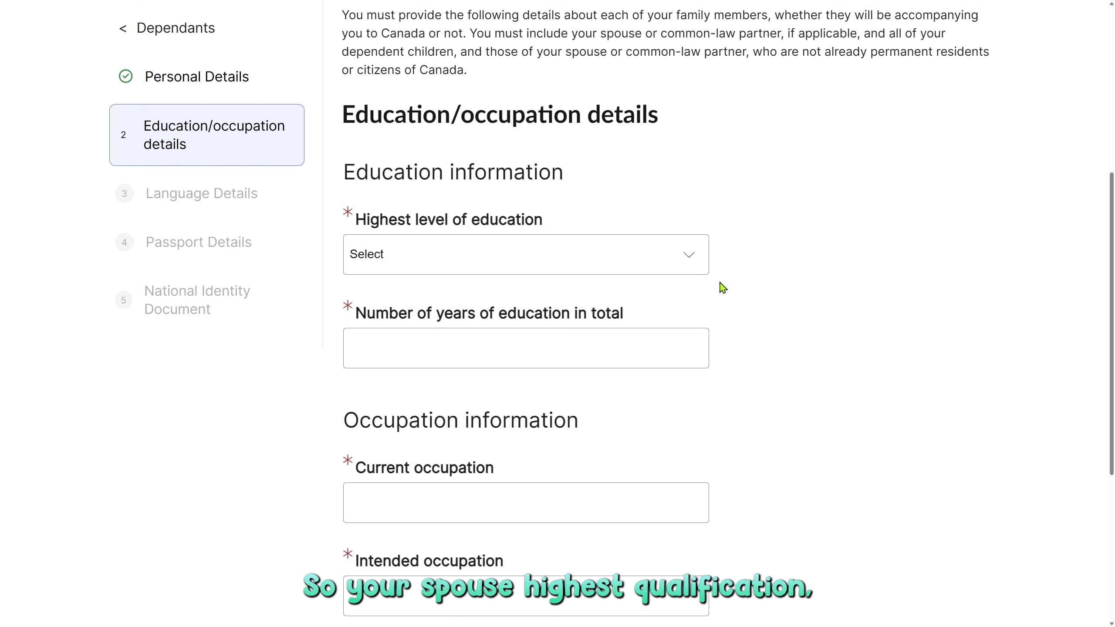
Enter Doctorate - Ph D, 21 years of education, and HR as current and intended occupation, then continue.
left_click(531, 261)
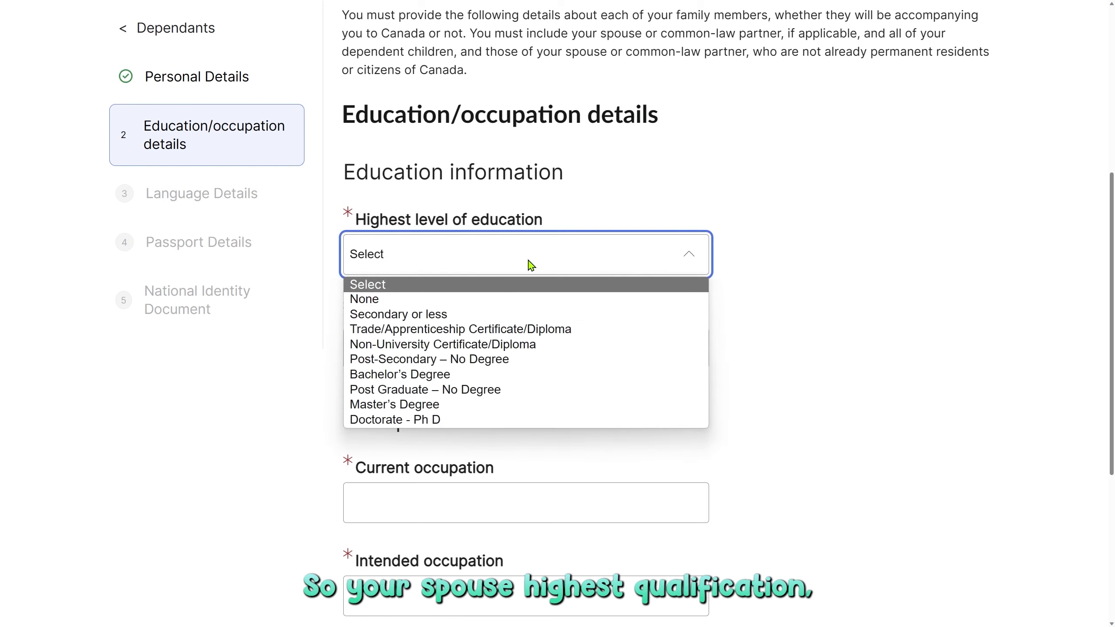
left_click(510, 420)
left_click(562, 362)
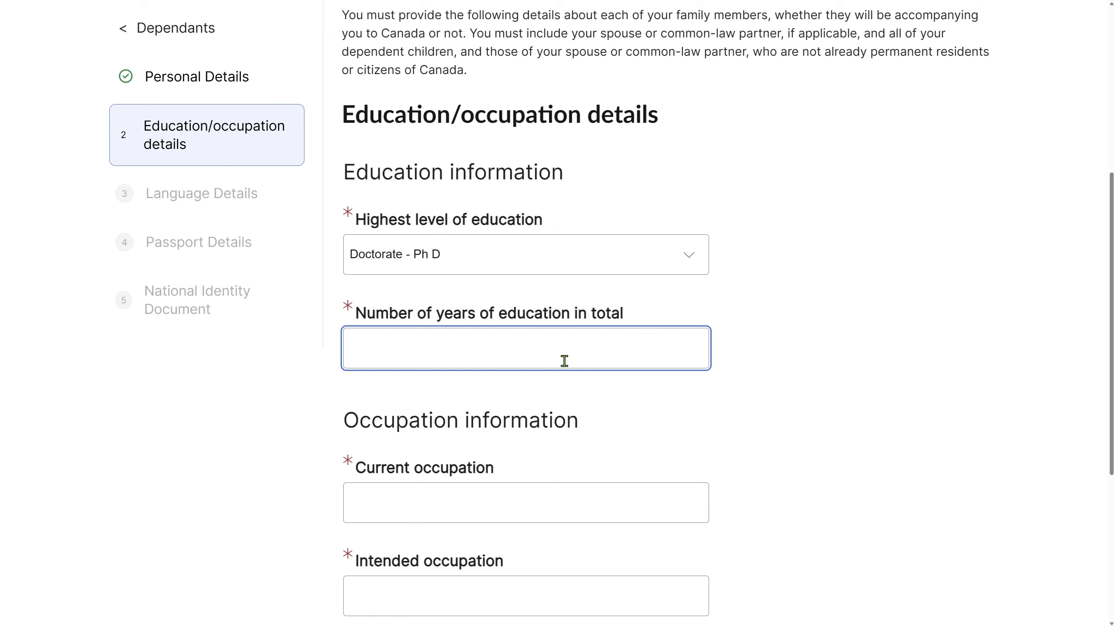
type("21")
scroll(609, 368, "down", 4)
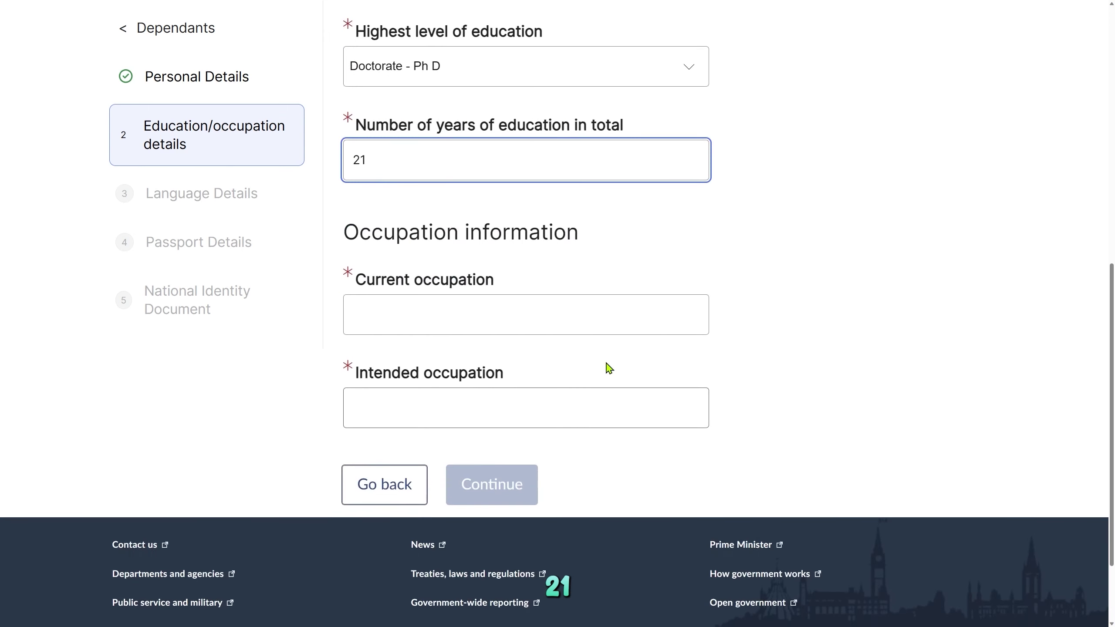
left_click(548, 320)
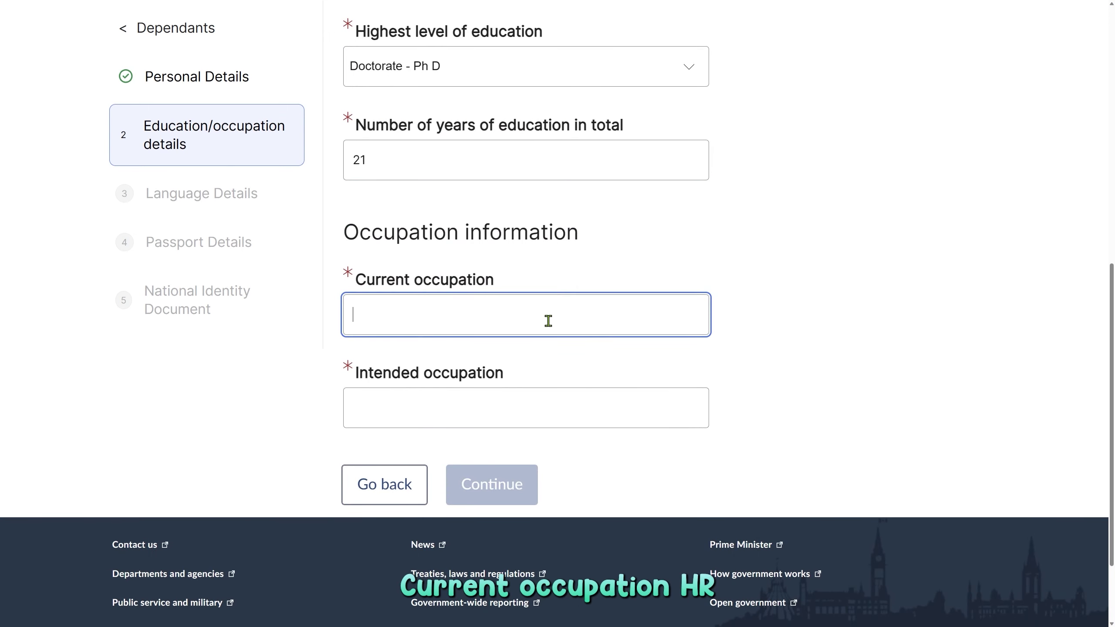
type("HR")
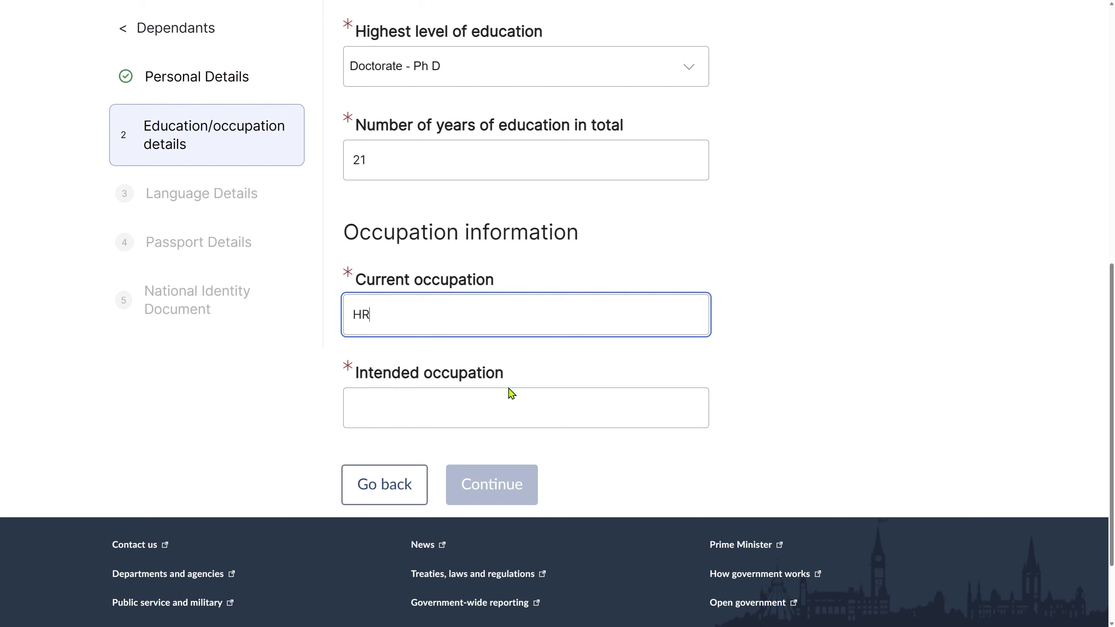
left_click(571, 410)
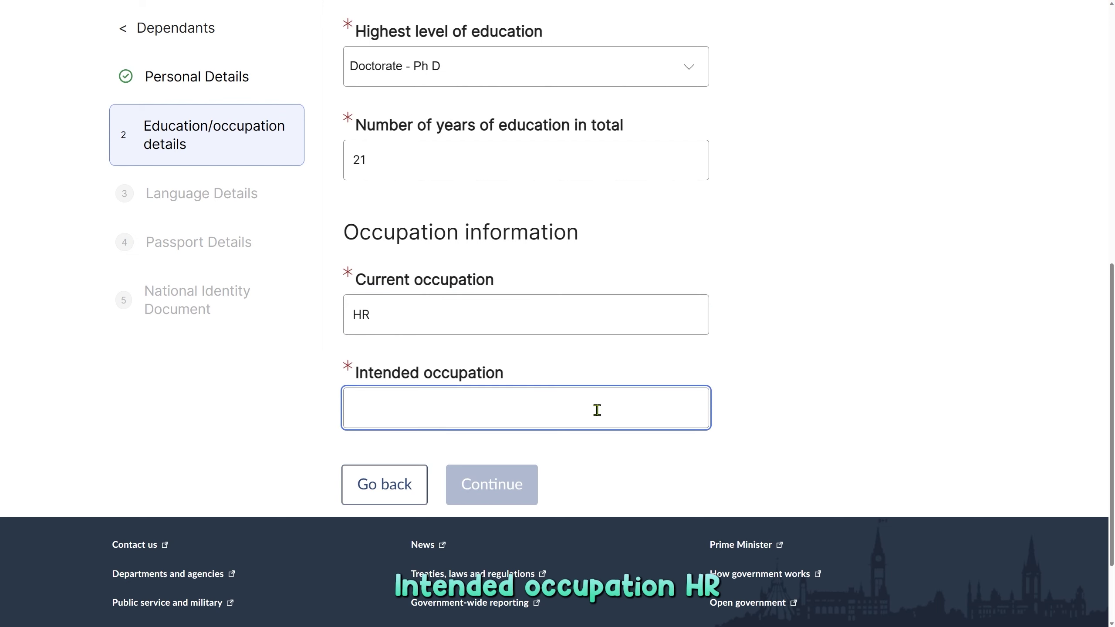
type("HR")
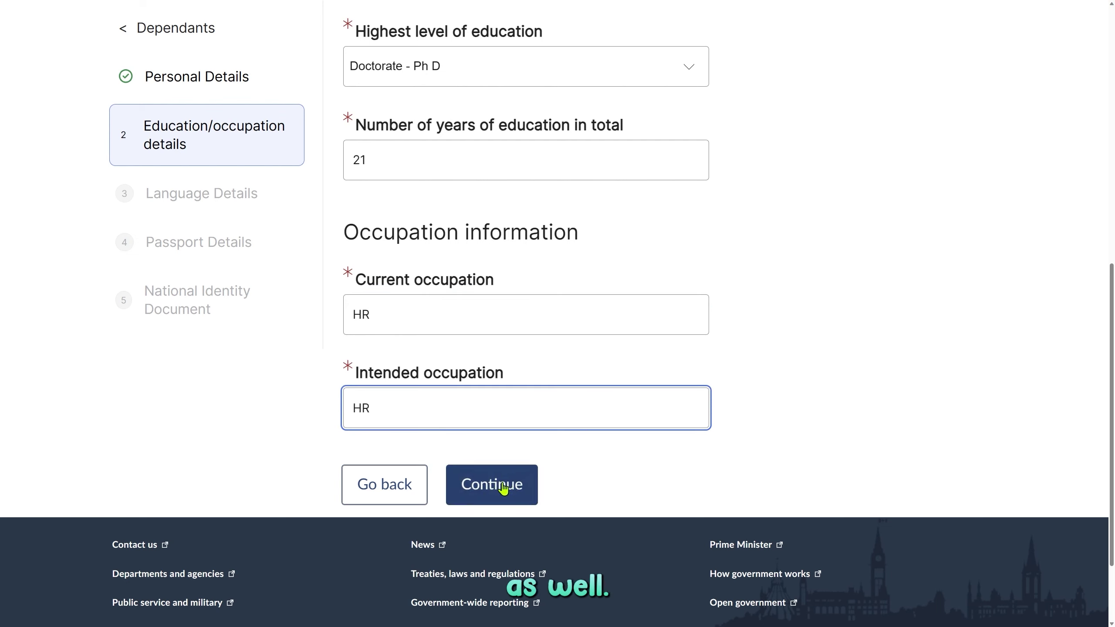
left_click(500, 485)
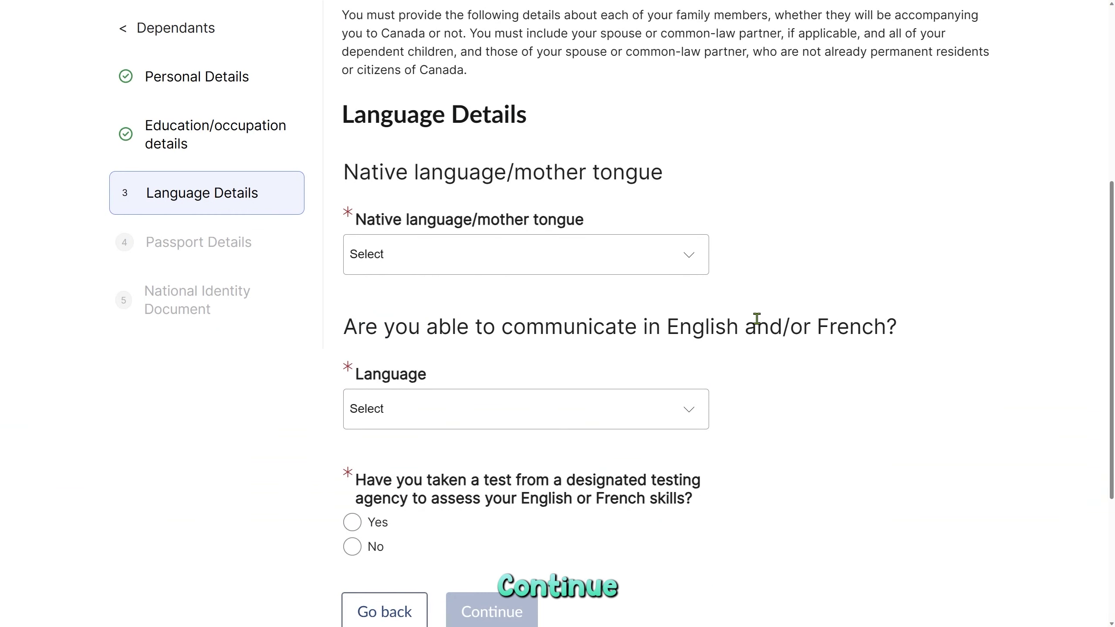
Set Hindi as native language, English for communication, No language test, then continue.
left_click(633, 269)
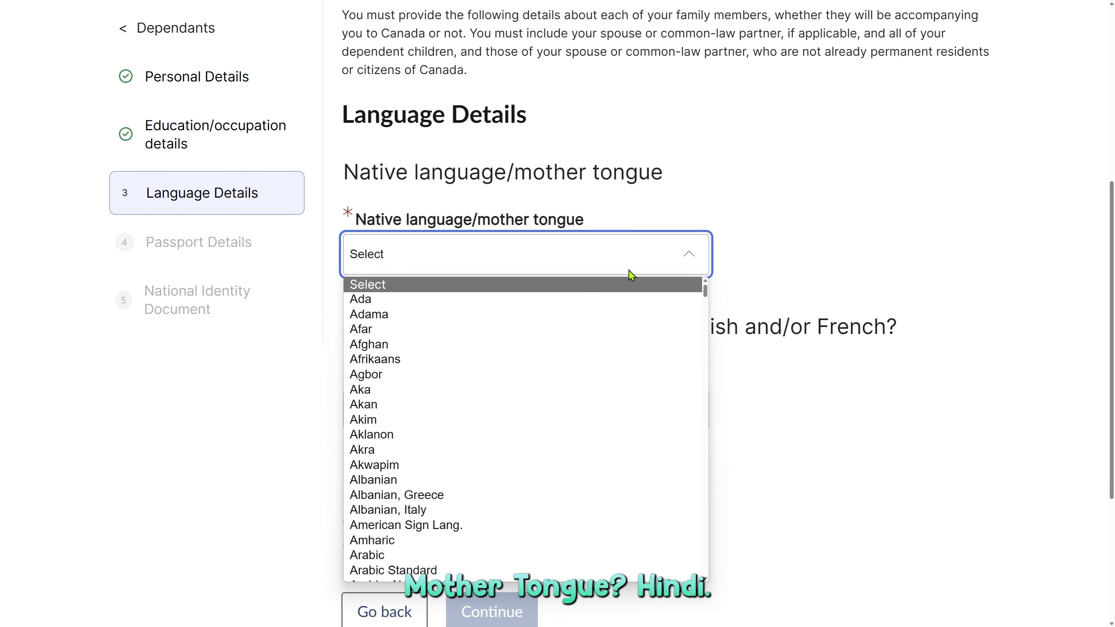
type("hindi")
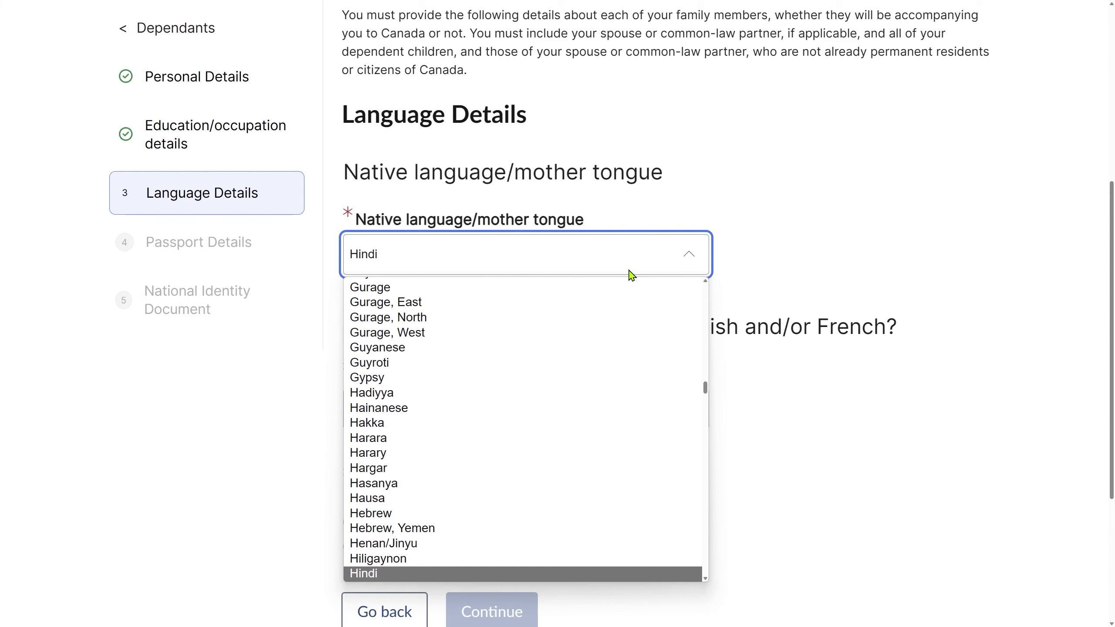
key("Return")
scroll(867, 381, "down", 4)
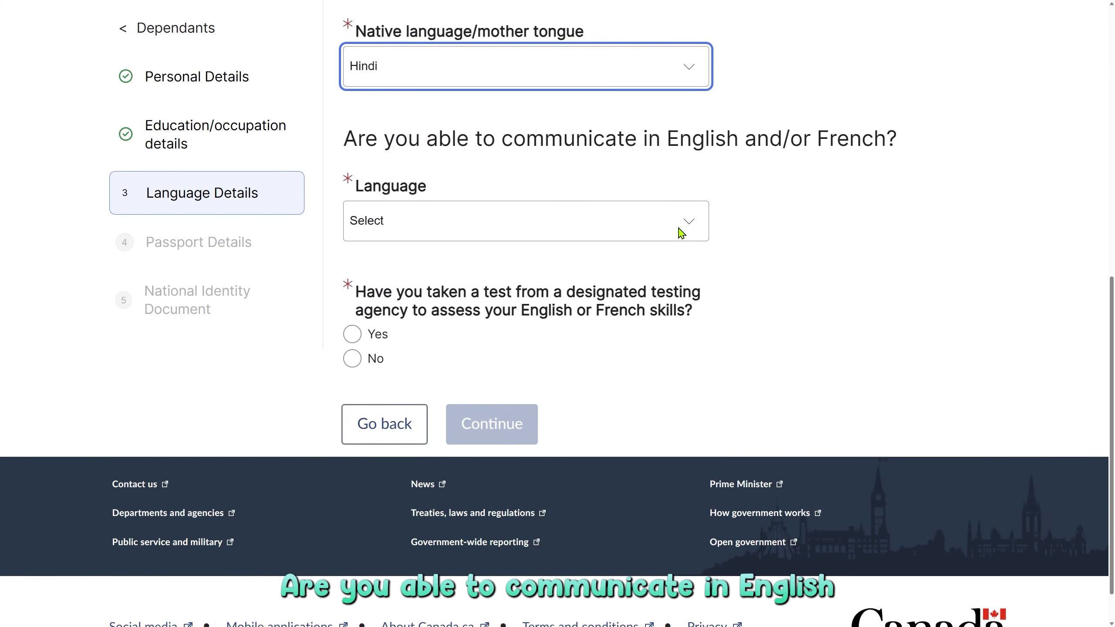
left_click(623, 231)
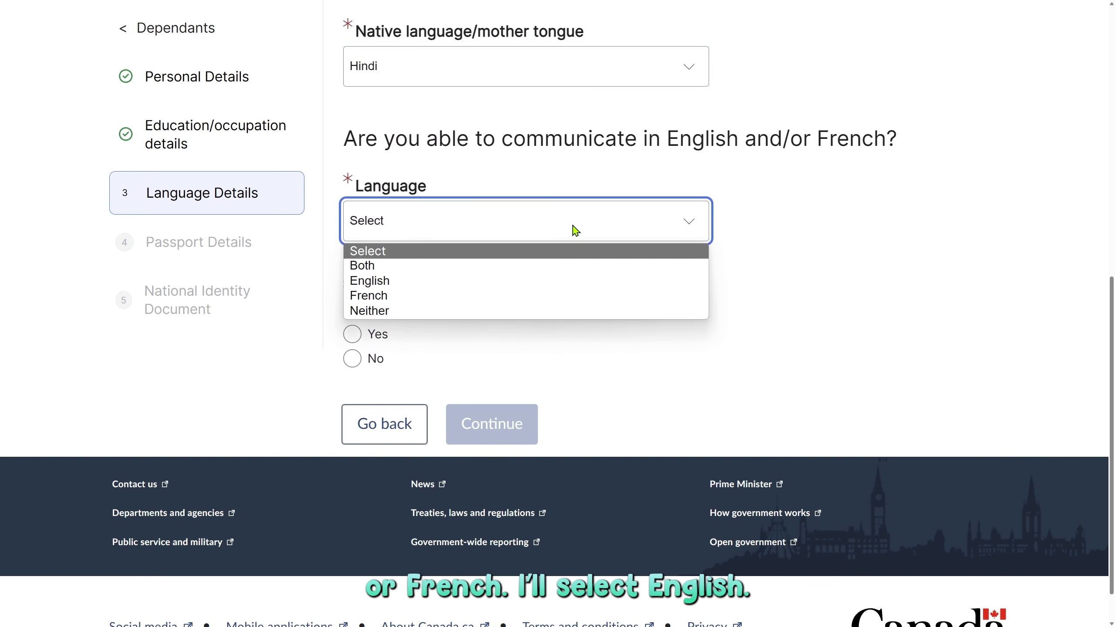
left_click(561, 284)
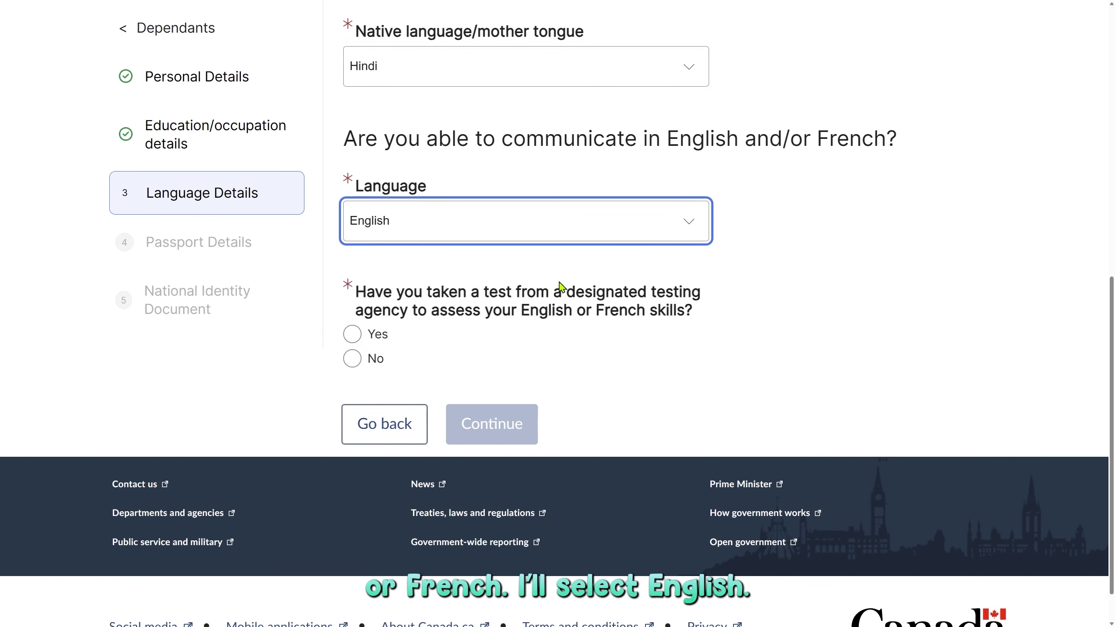
scroll(583, 318, "down", 1)
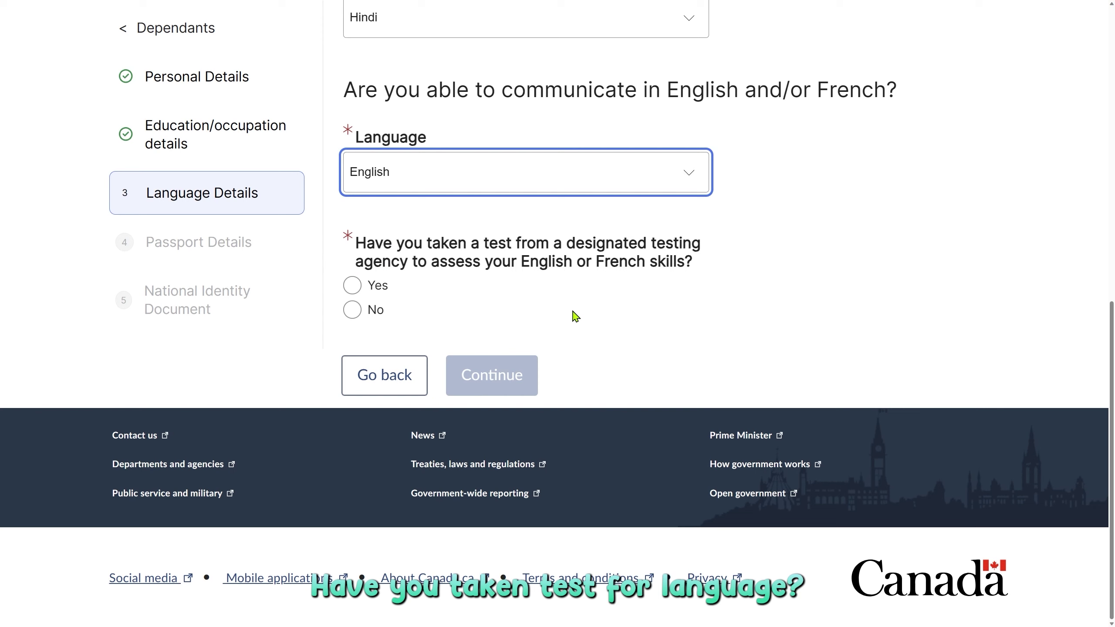
left_click(356, 285)
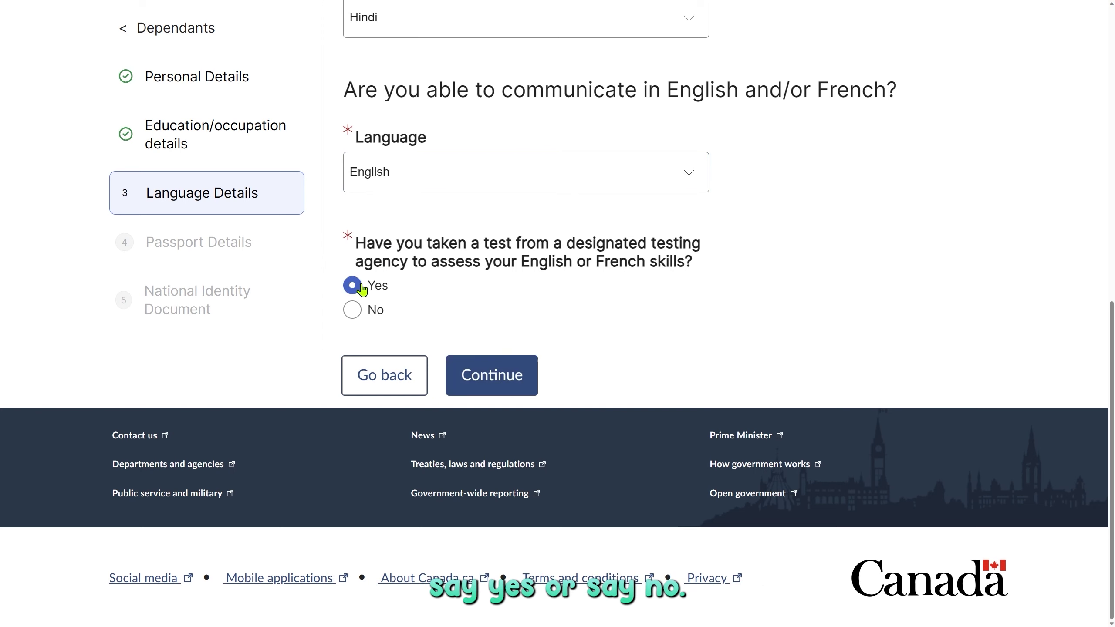
left_click(354, 312)
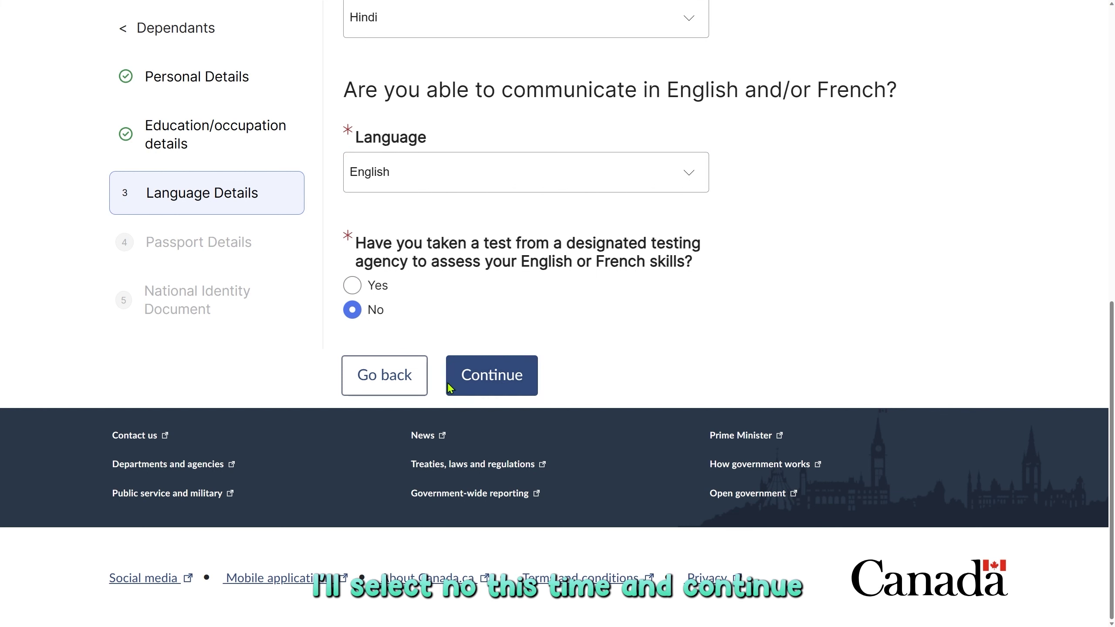
left_click(499, 378)
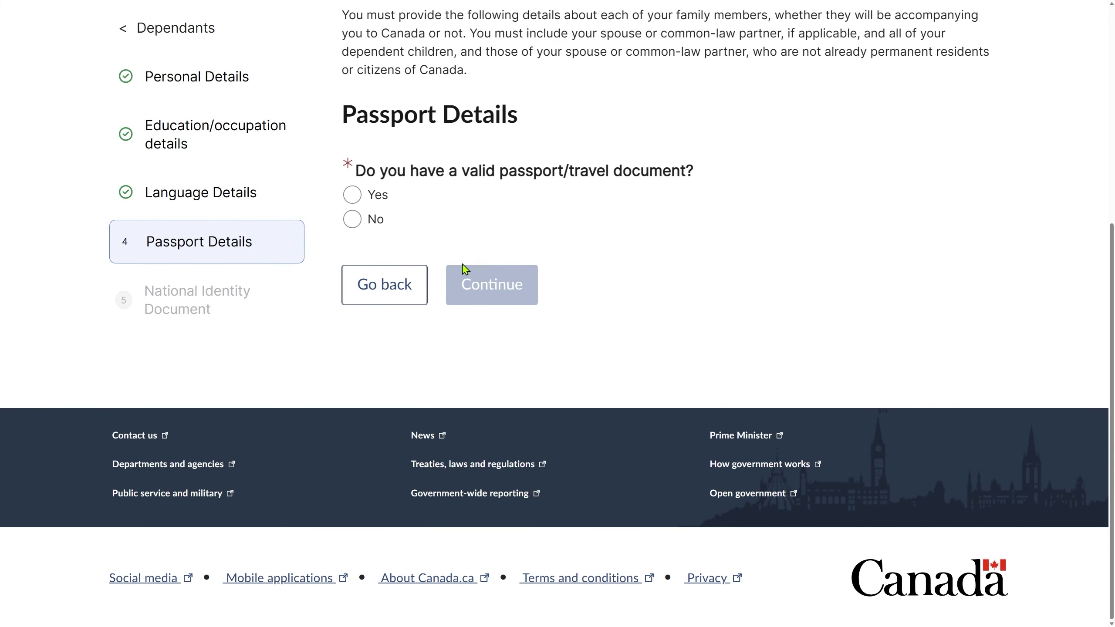
Answer Yes to holding a valid passport and continue past Passport Details.
left_click(353, 195)
left_click(592, 358)
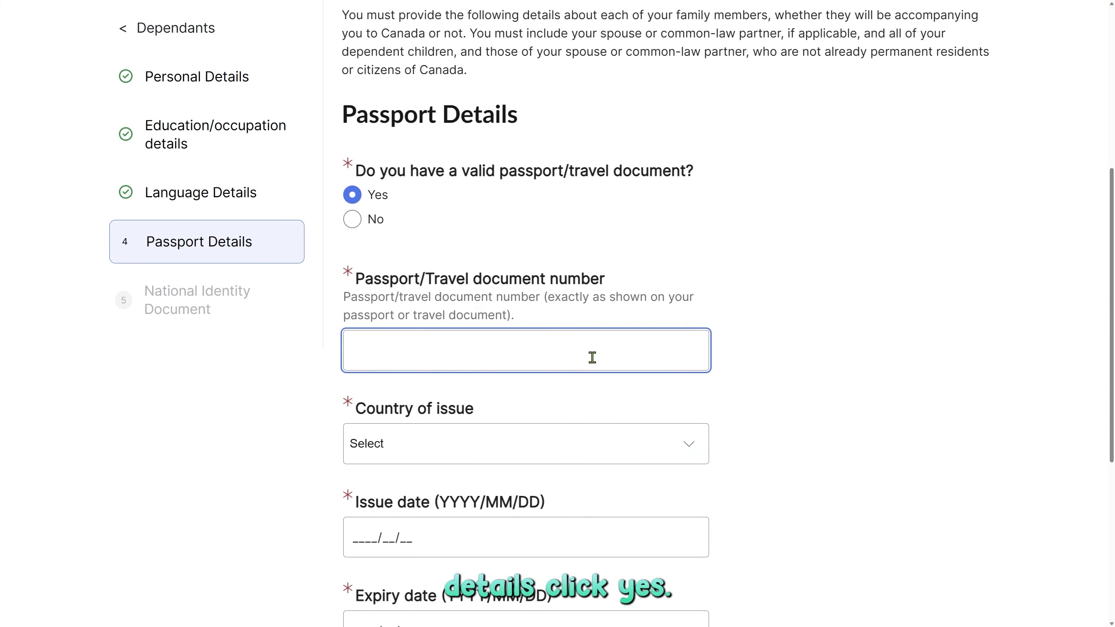
scroll(592, 357, "down", 2)
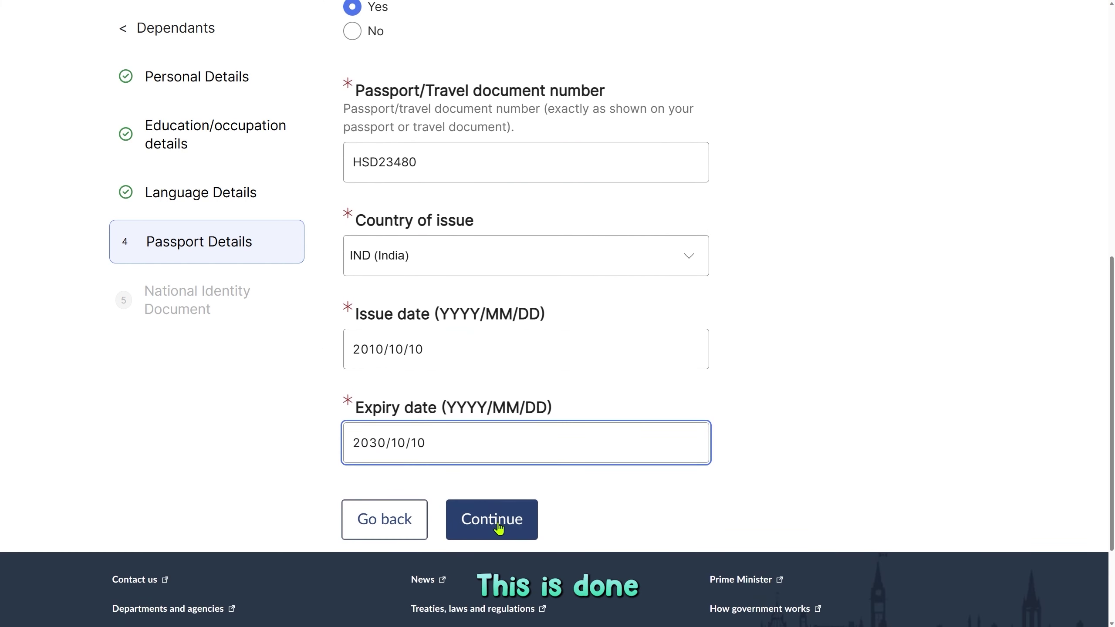
left_click(499, 528)
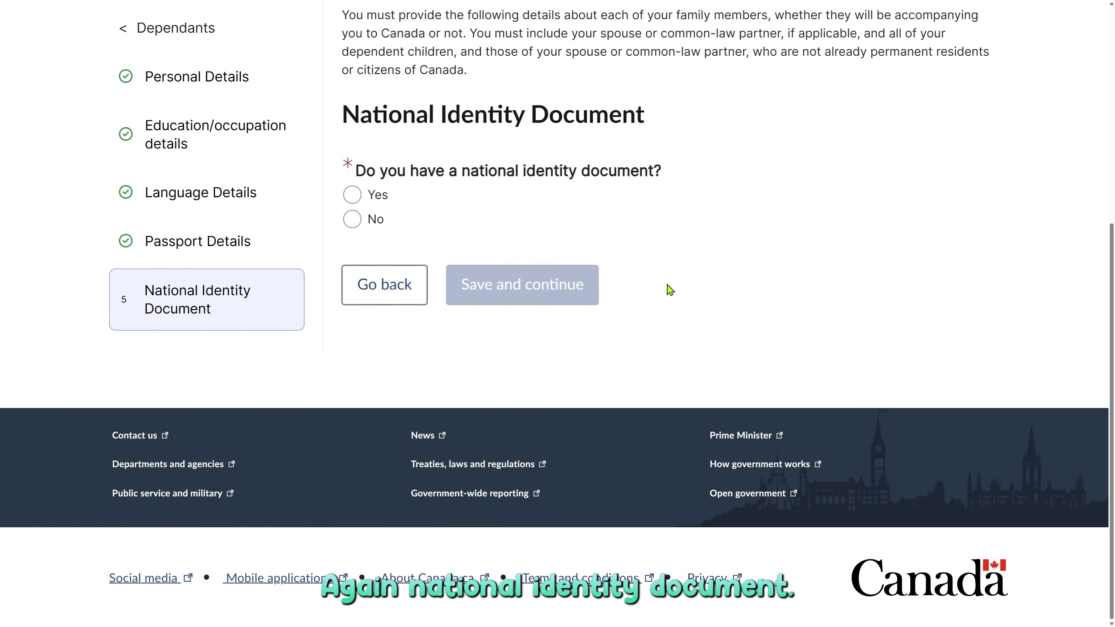
Answer Yes to a national identity document, enter its document number, and save the form.
left_click(352, 195)
left_click(511, 363)
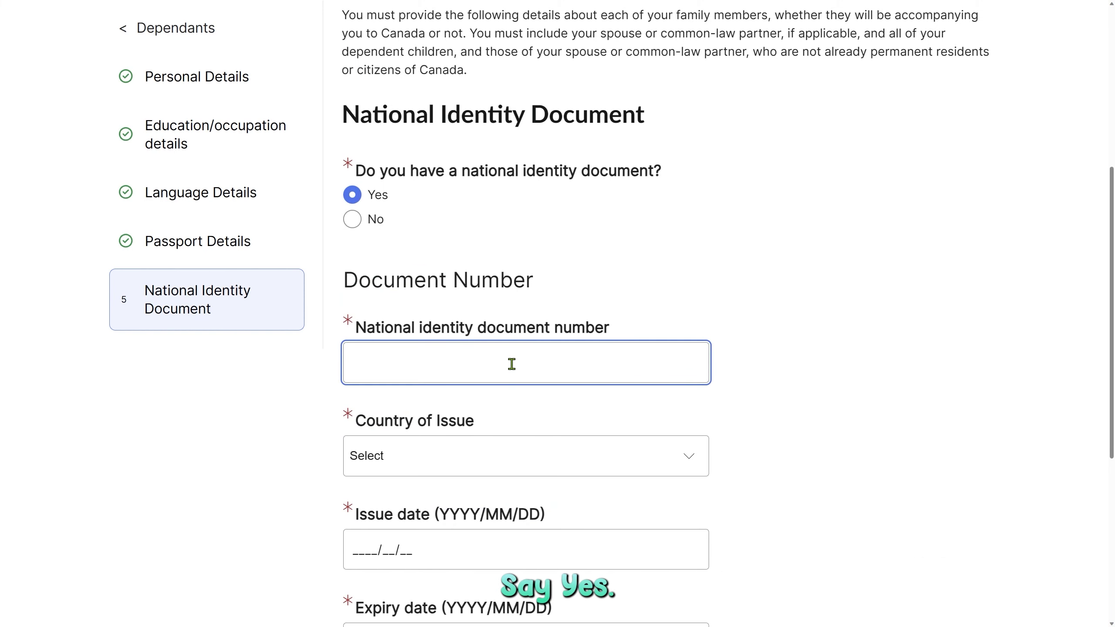
key("Tab")
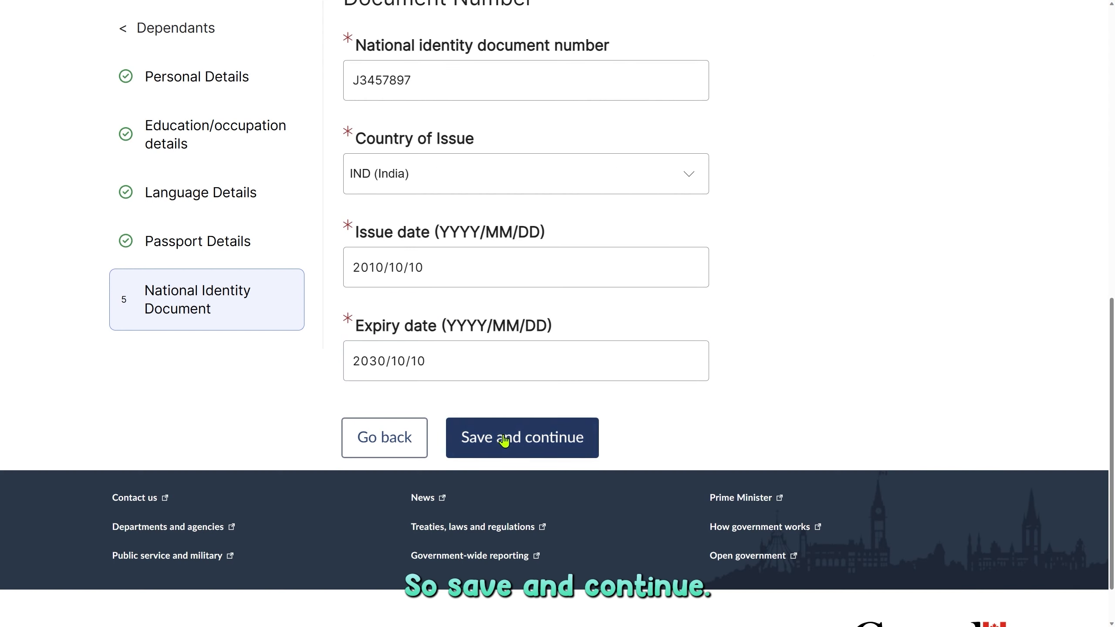
left_click(529, 435)
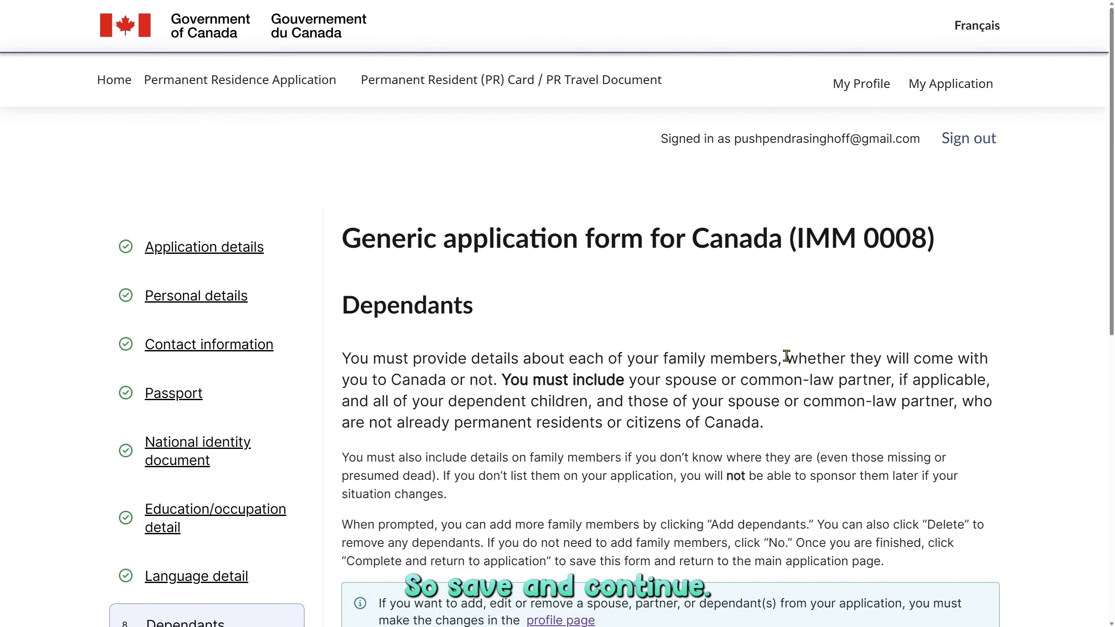
Return to the application overview, check IMM 0008 shows Ready to submit, and reopen it for review.
scroll(786, 356, "down", 5)
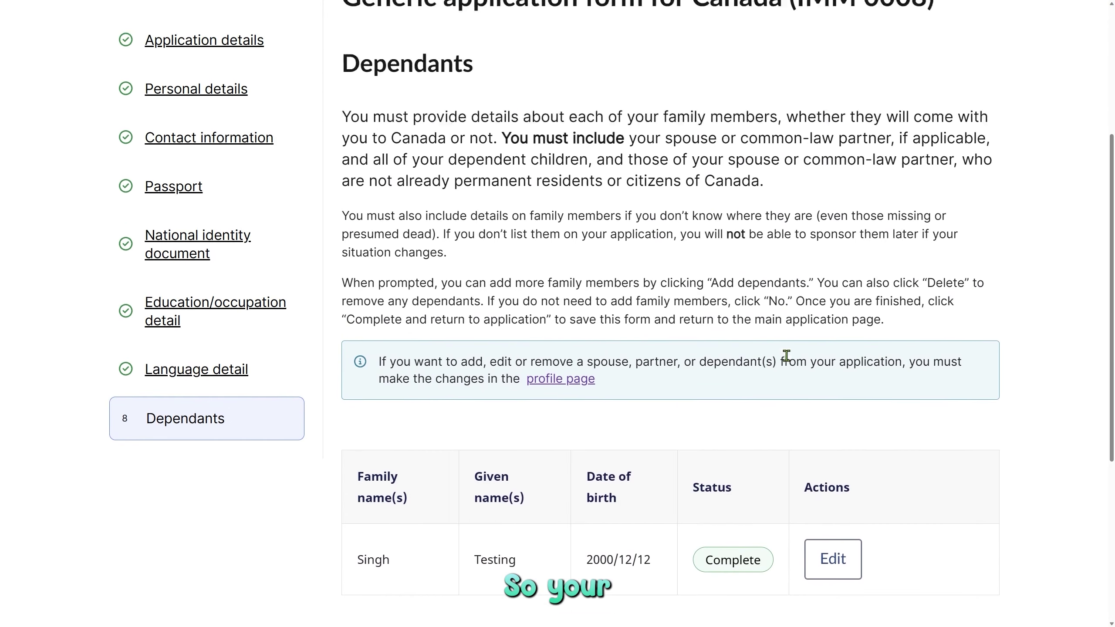
scroll(786, 356, "down", 3)
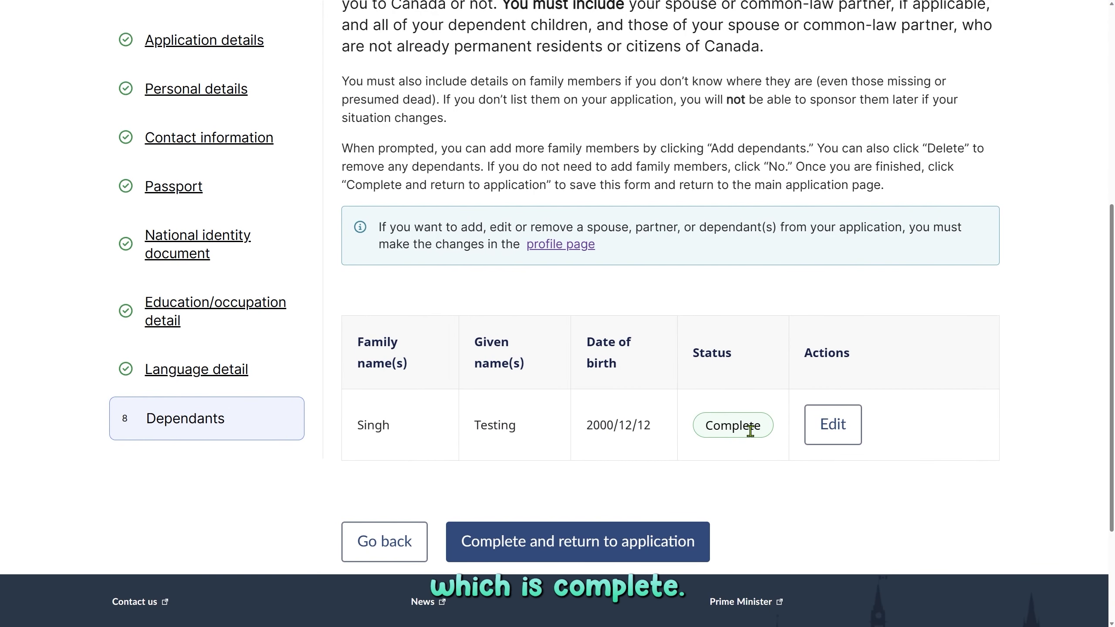
scroll(632, 459, "down", 2)
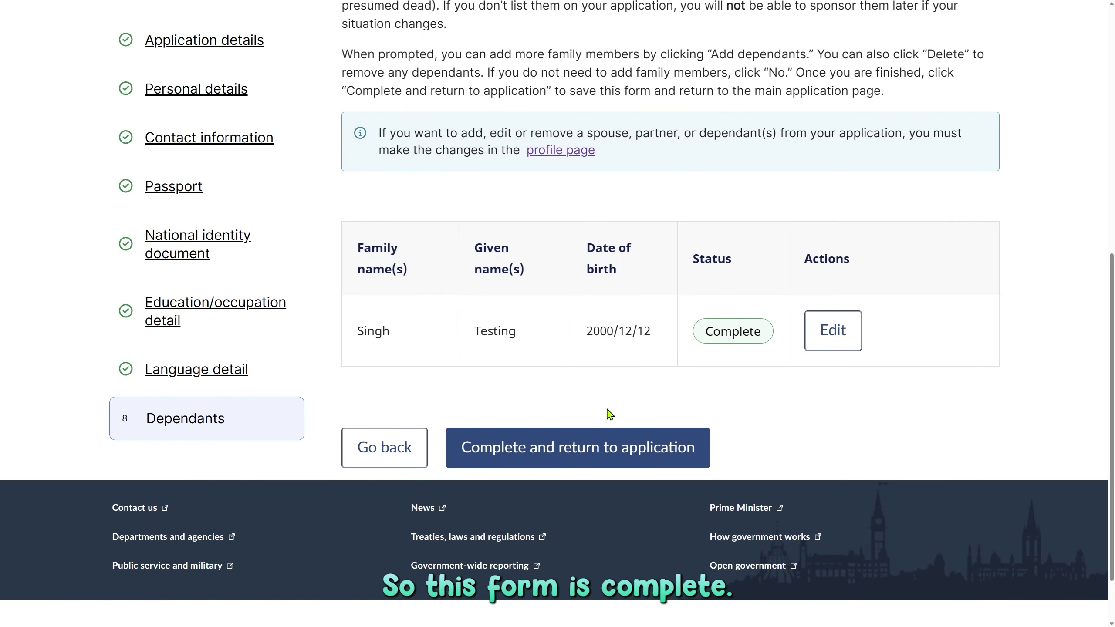
left_click(615, 458)
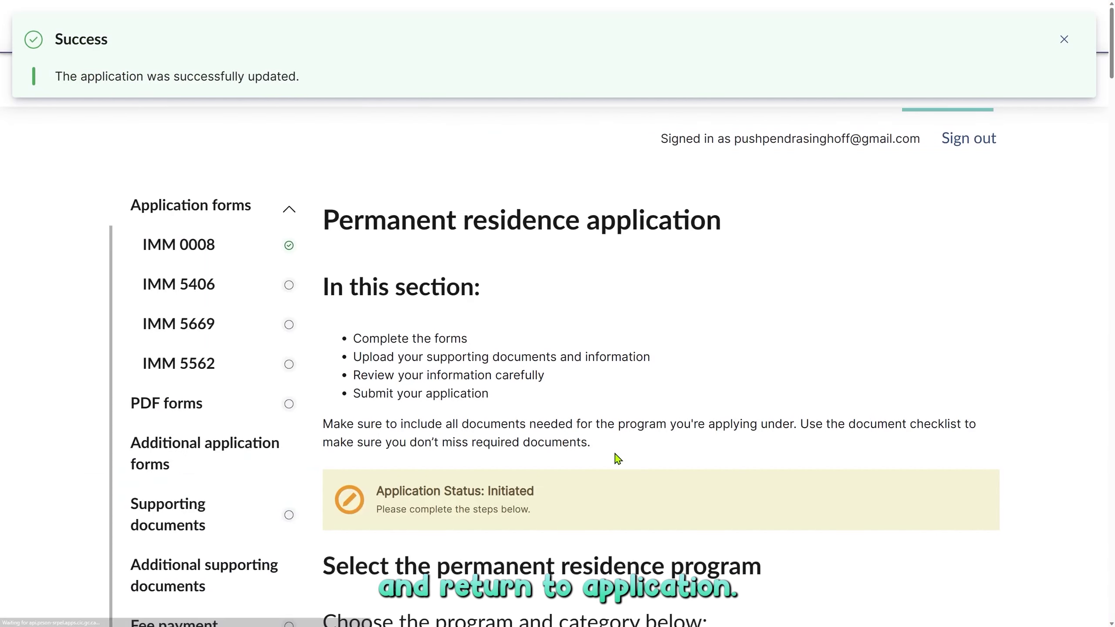
scroll(615, 459, "down", 2)
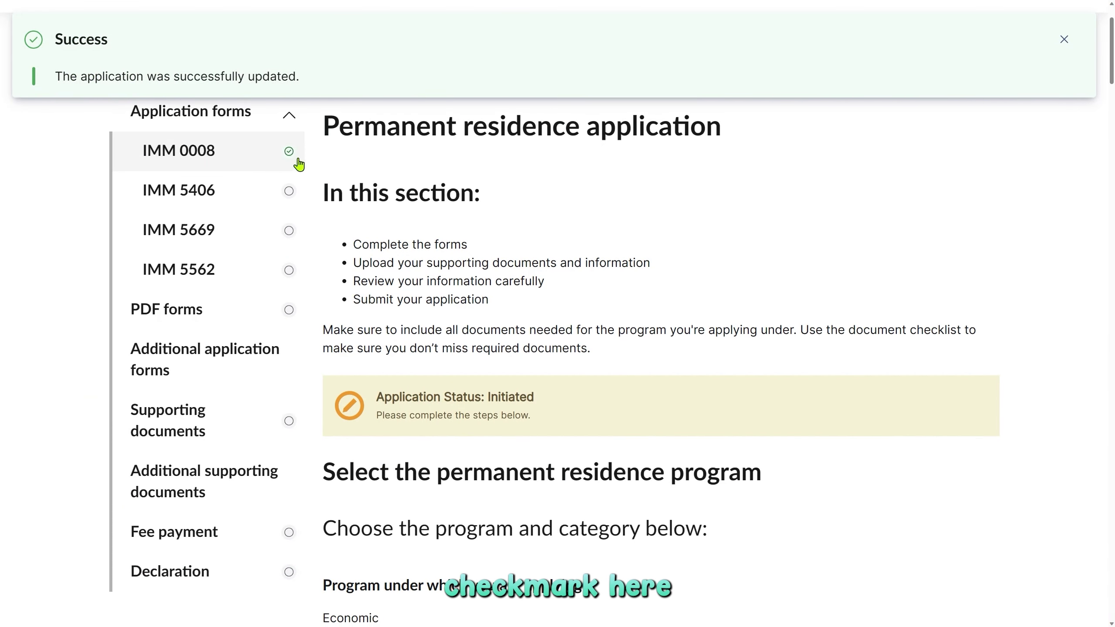
scroll(653, 434, "down", 10)
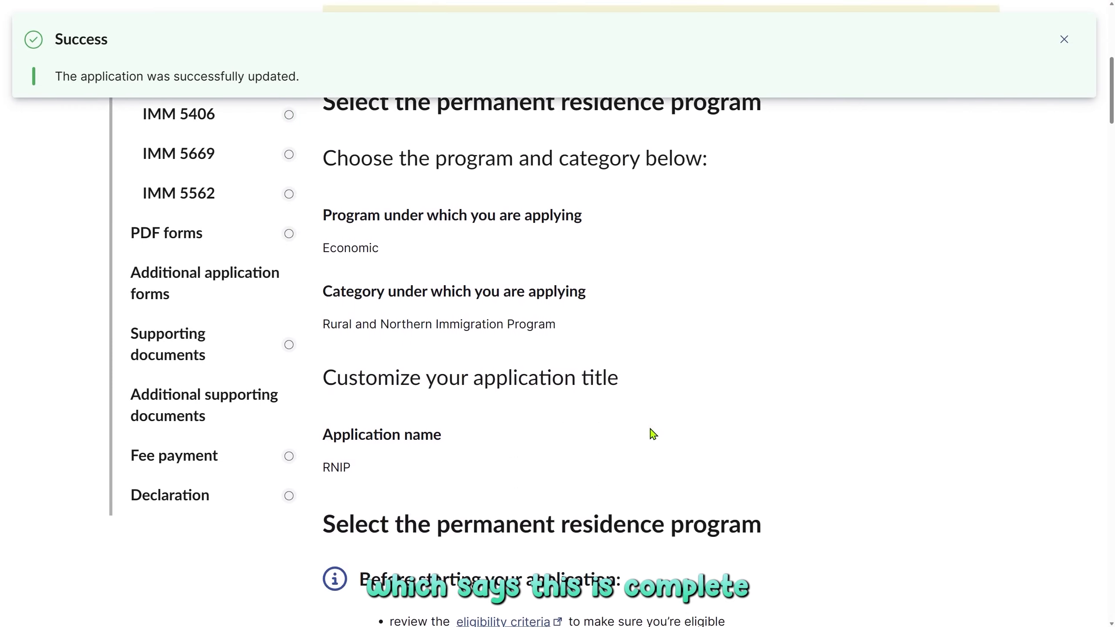
scroll(653, 434, "down", 10)
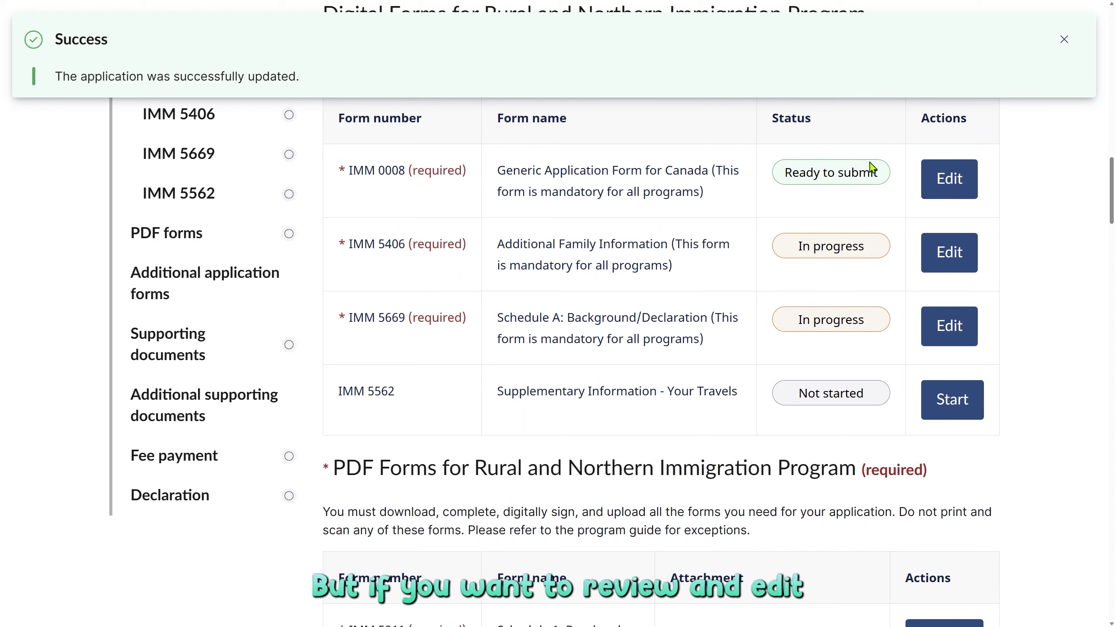
left_click(949, 181)
Step past the IMM 0008 introduction, keep Sault Ste Marie as the city, and save the page.
scroll(421, 289, "down", 6)
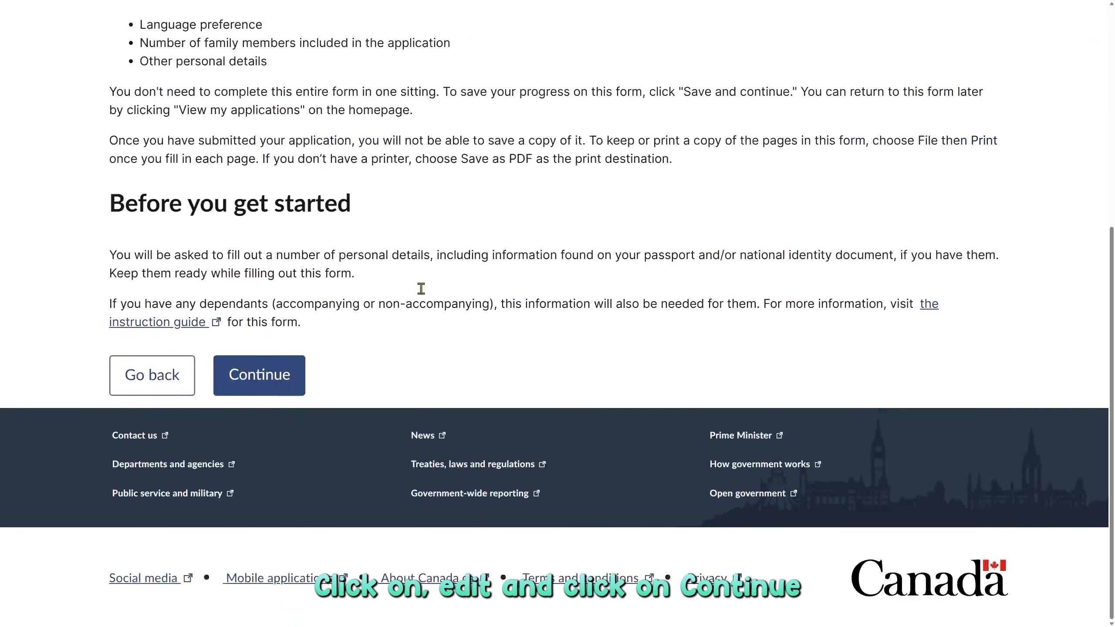
left_click(268, 381)
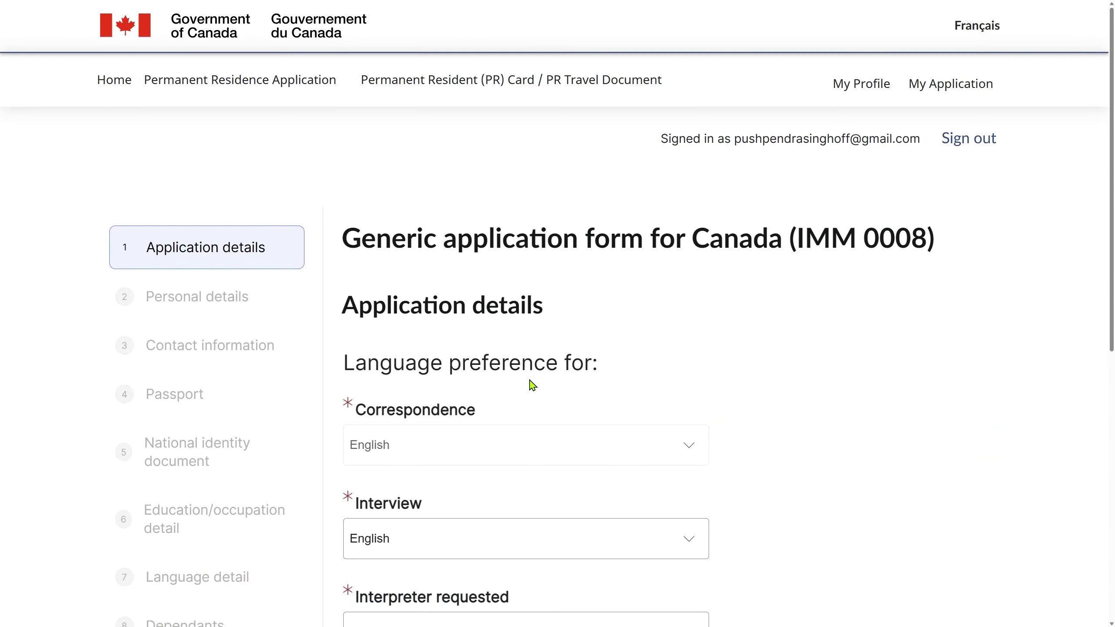
scroll(530, 381, "down", 10)
left_click(570, 319)
left_click(571, 321)
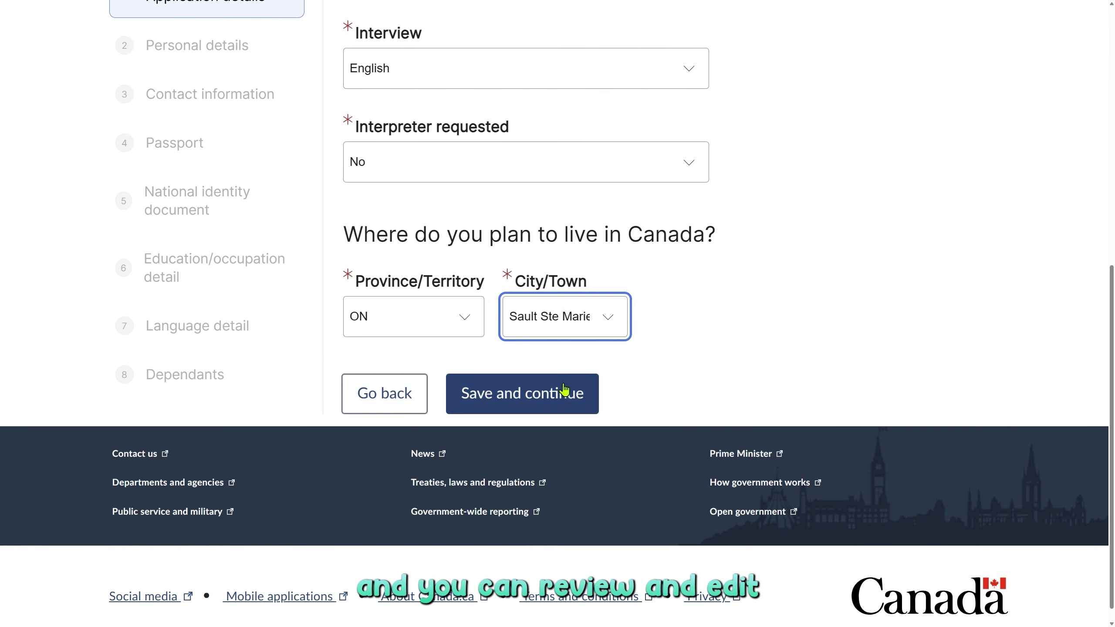
left_click(544, 405)
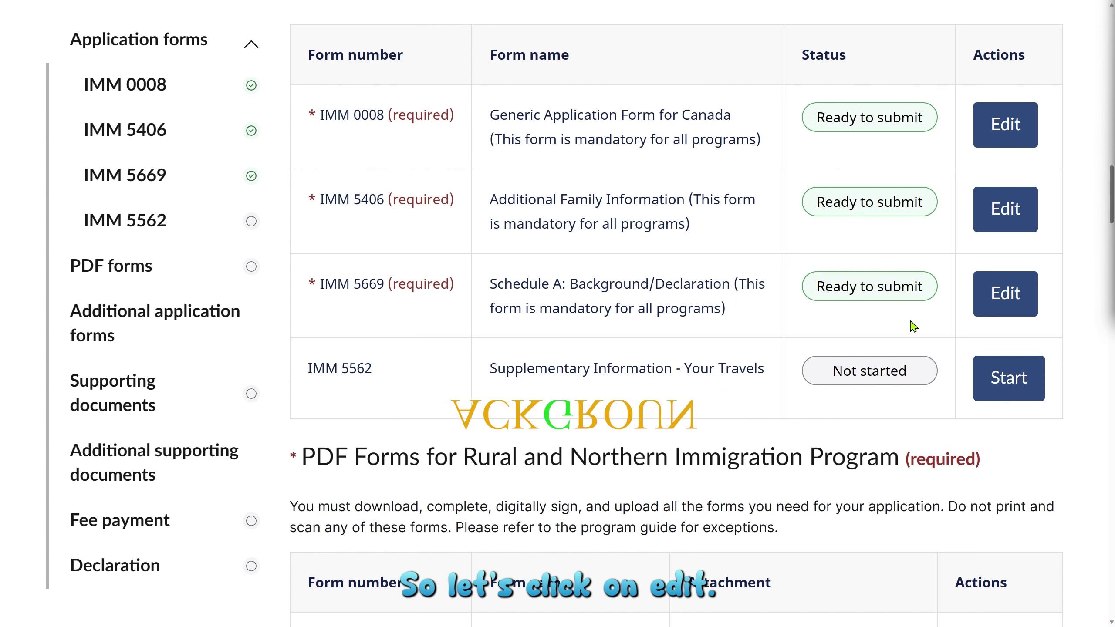
Open the IMM 5669 Schedule A form and locate the principal applicant and dependant rows.
left_click(991, 305)
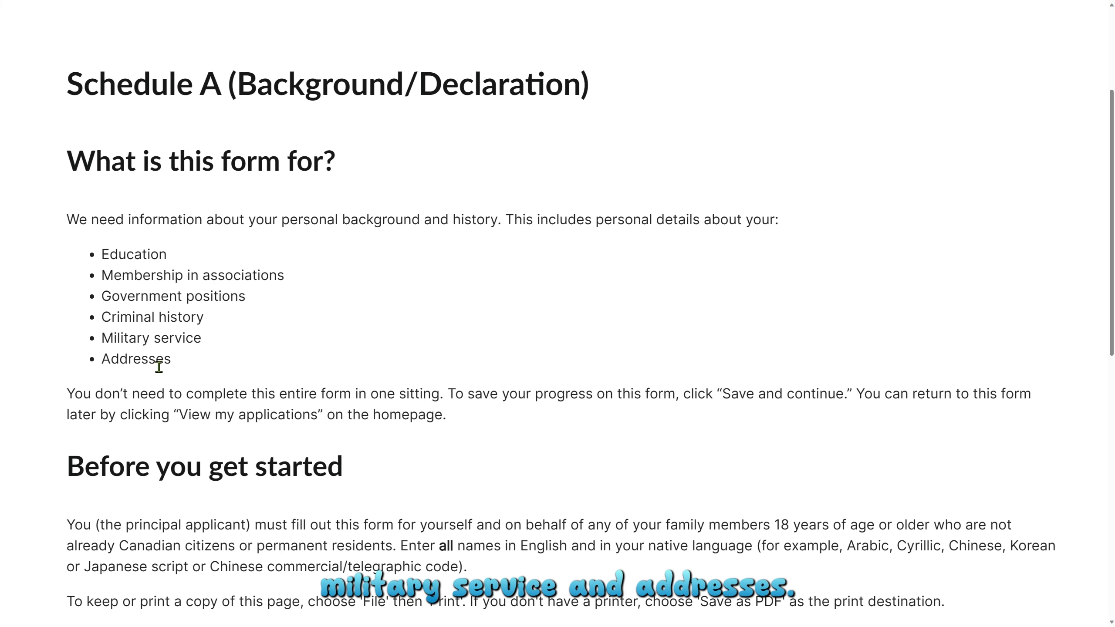
scroll(159, 366, "down", 6)
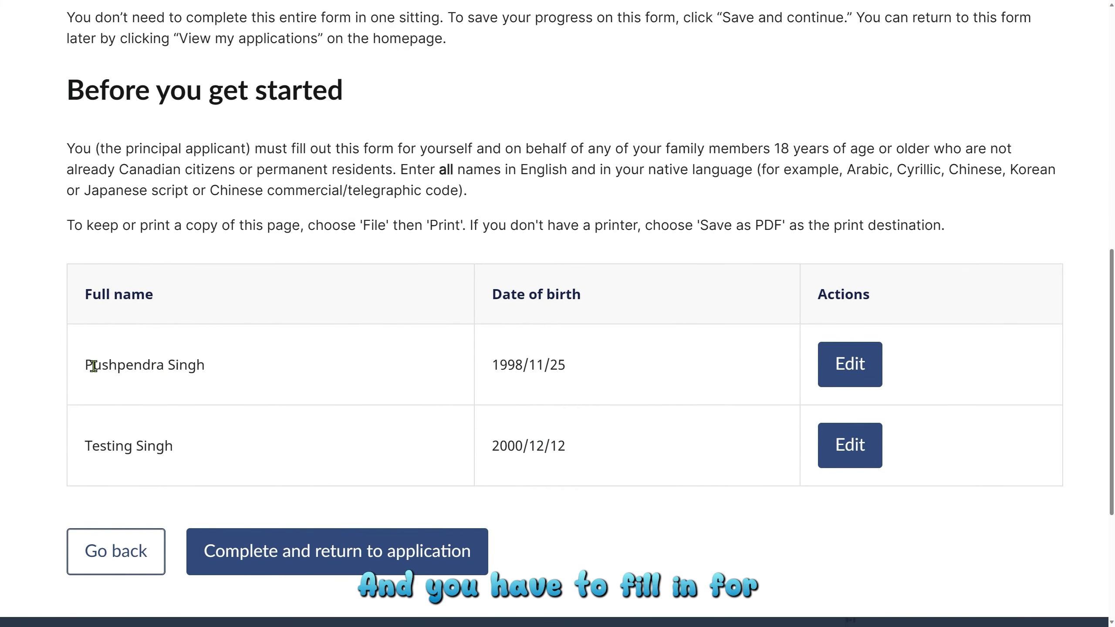
left_click_drag(93, 366, 194, 364)
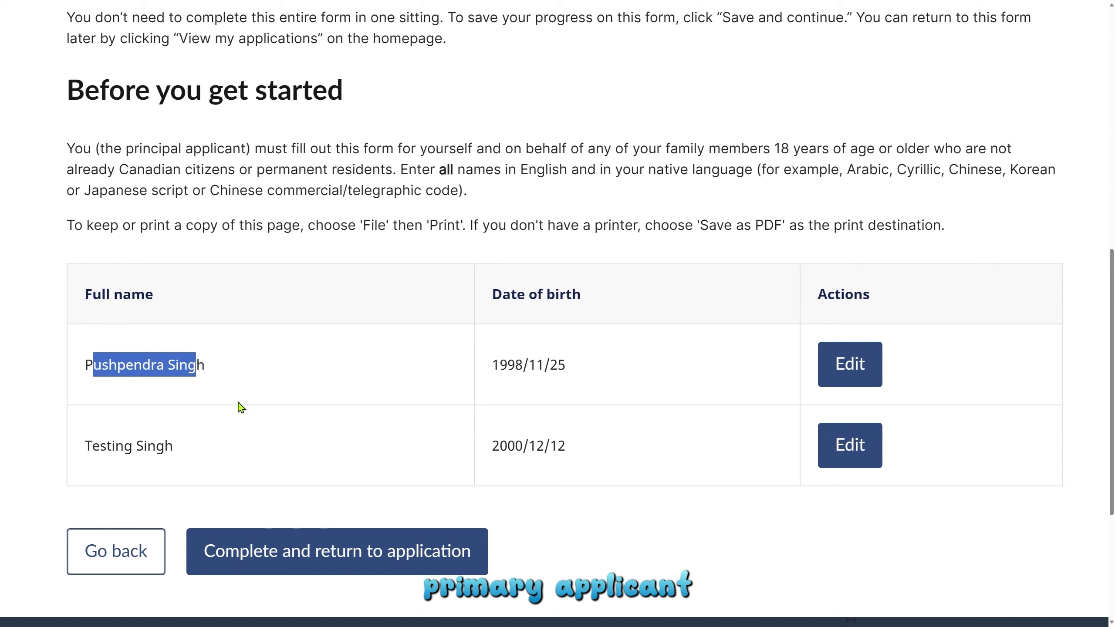
left_click_drag(93, 446, 219, 451)
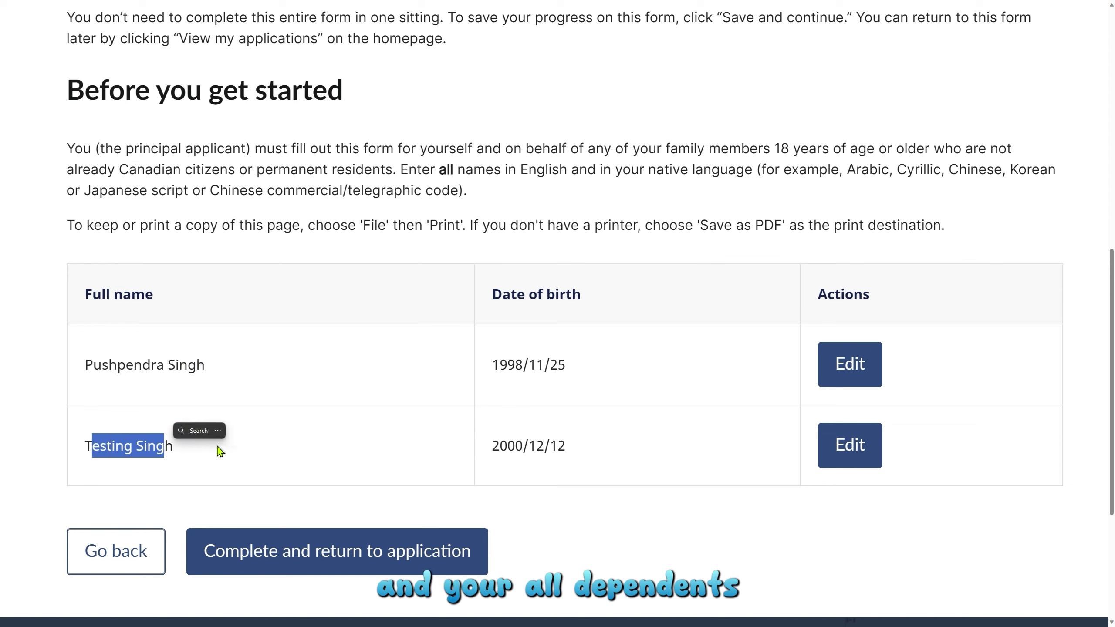
left_click(281, 391)
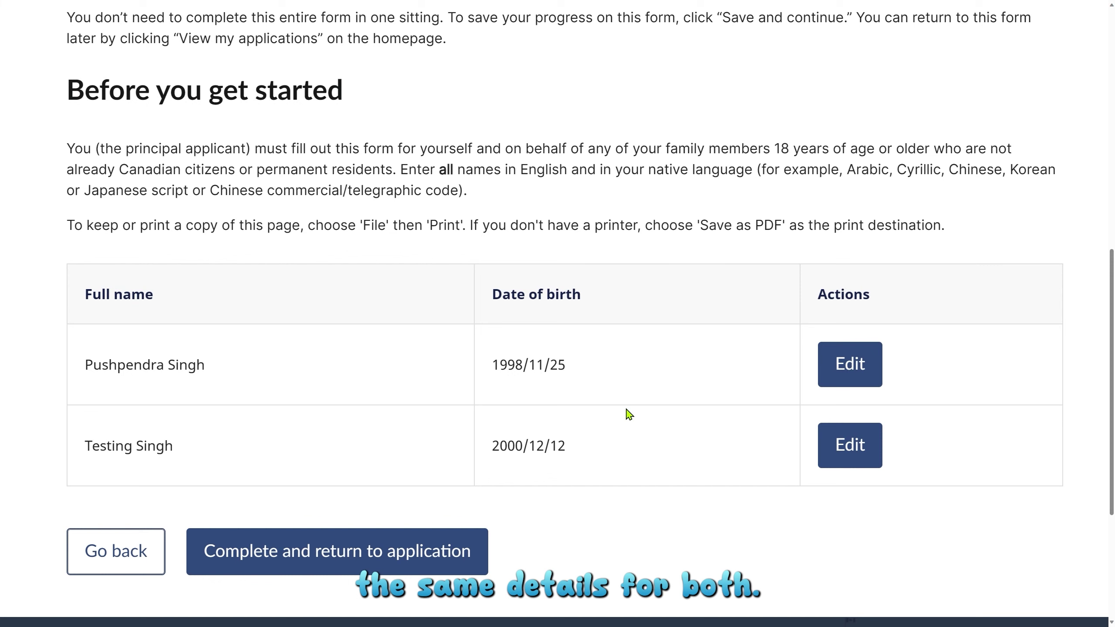
Open the principal applicant's Schedule A personal details and focus the native-script Full name field.
left_click(852, 373)
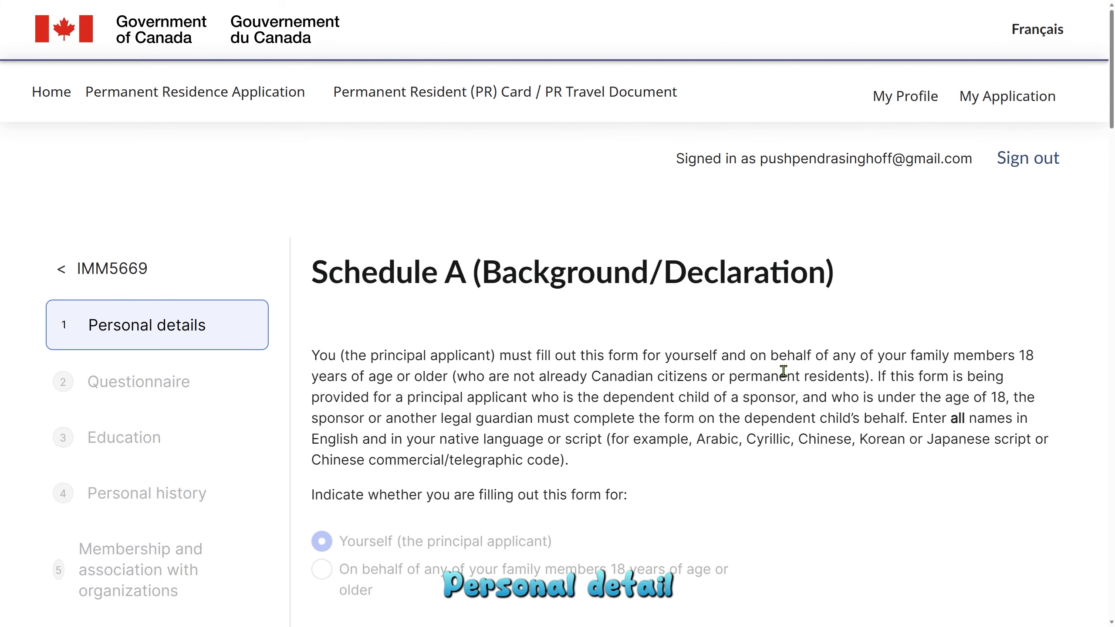
scroll(784, 371, "down", 4)
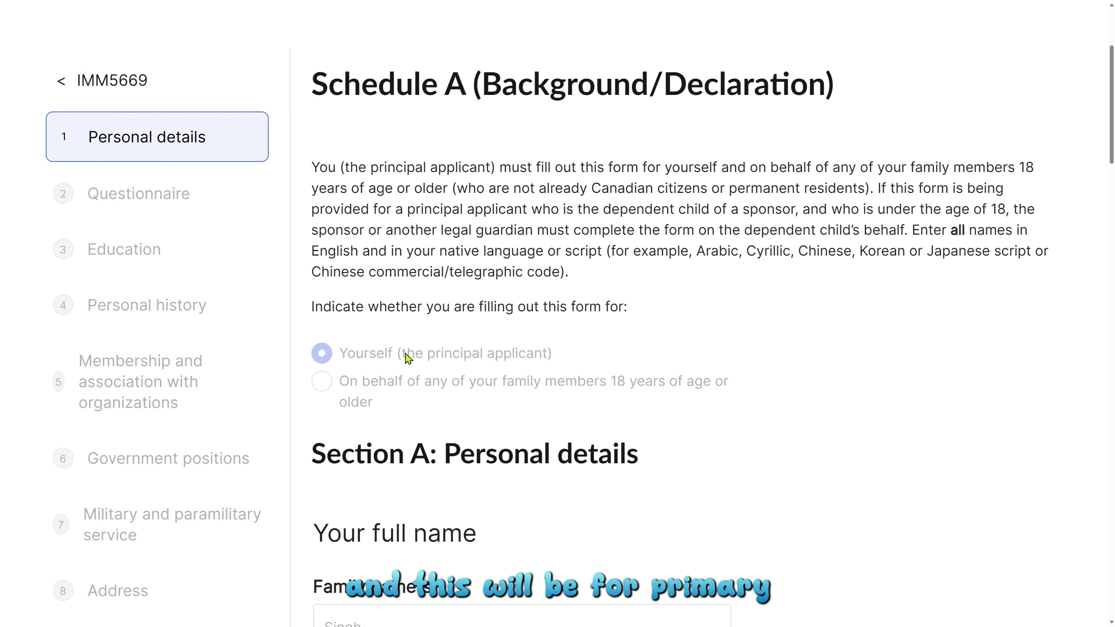
scroll(456, 358, "down", 6)
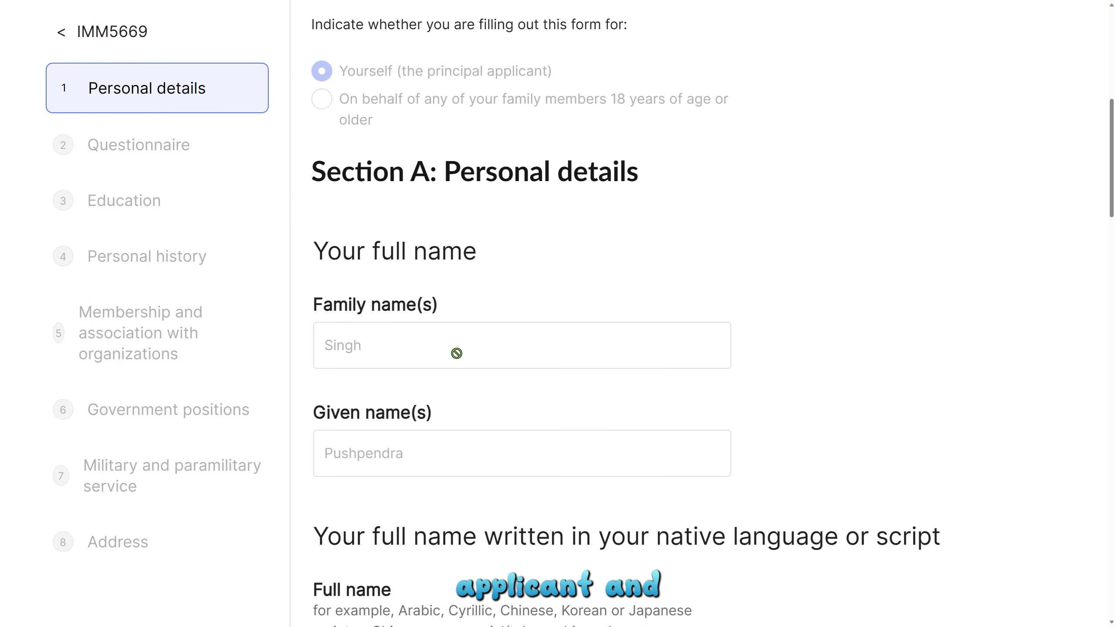
scroll(456, 353, "down", 4)
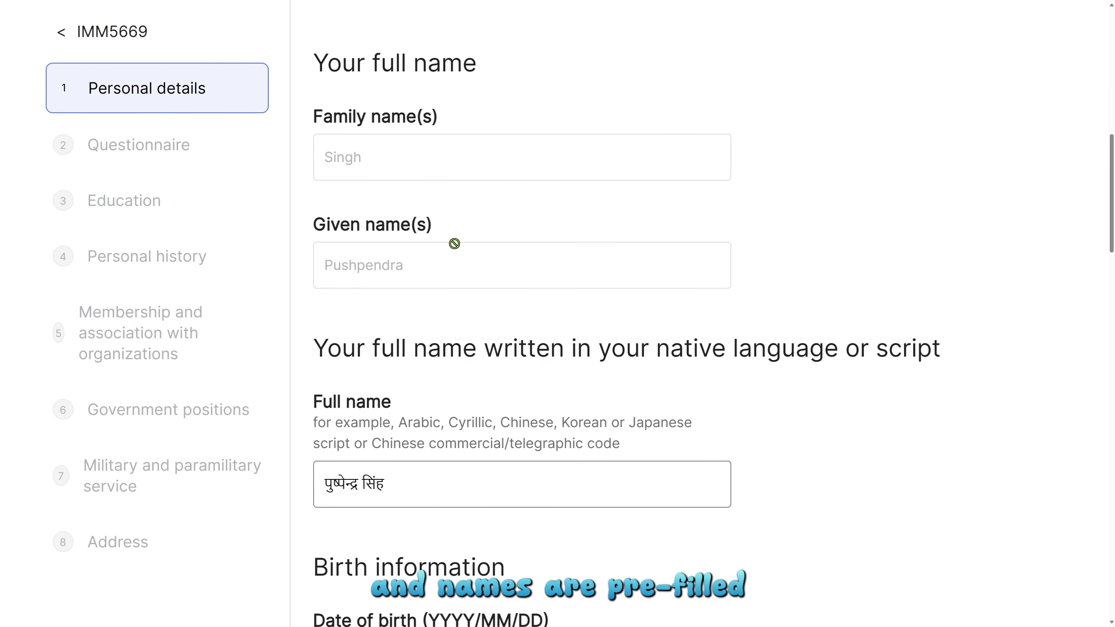
scroll(454, 246, "down", 4)
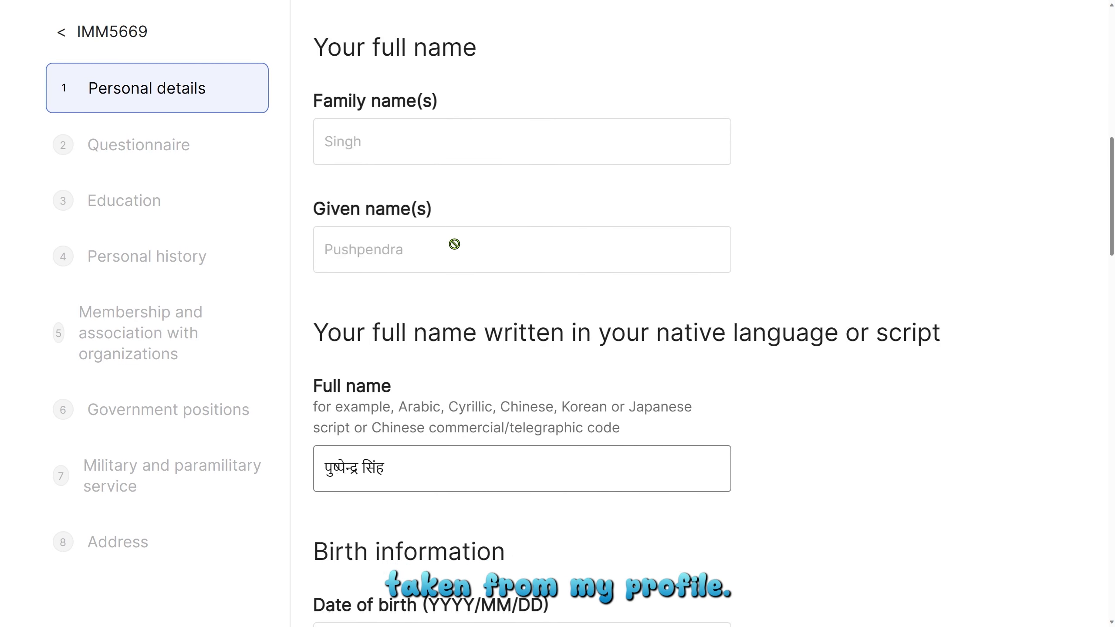
scroll(457, 250, "down", 2)
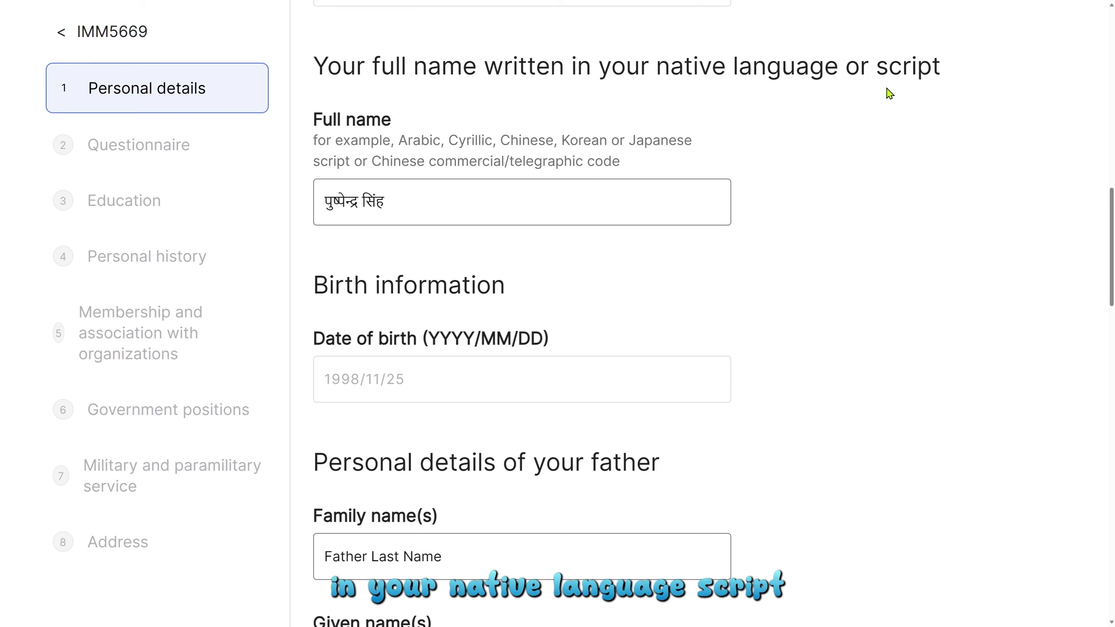
left_click(516, 204)
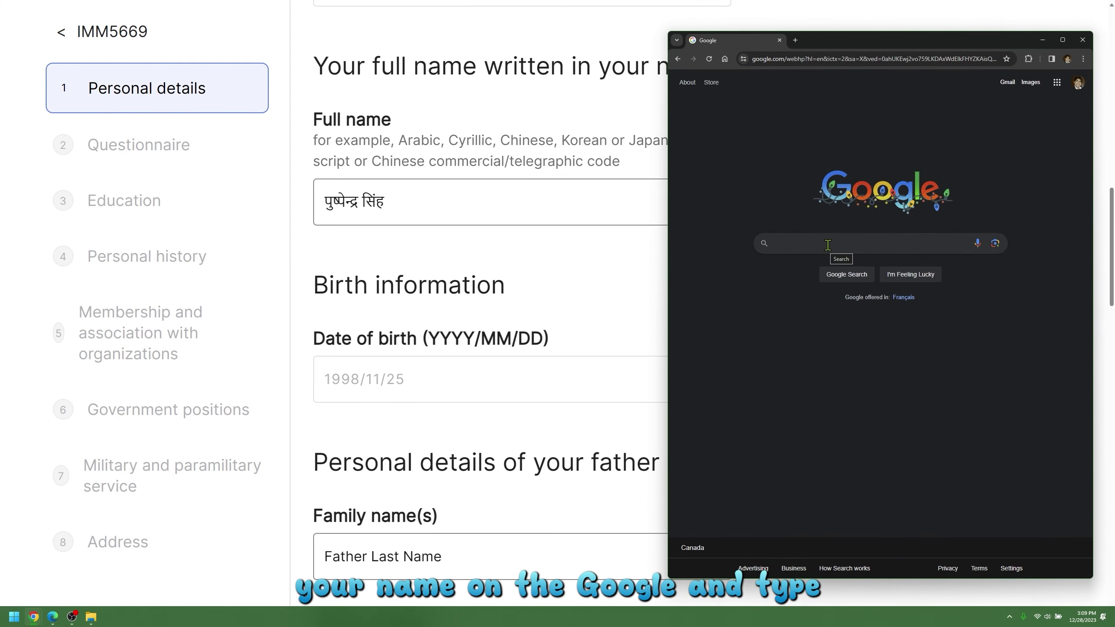
Search Google for the applicant's name in Hindi and copy the Hindi spelling from the top result.
left_click(827, 244)
type("push")
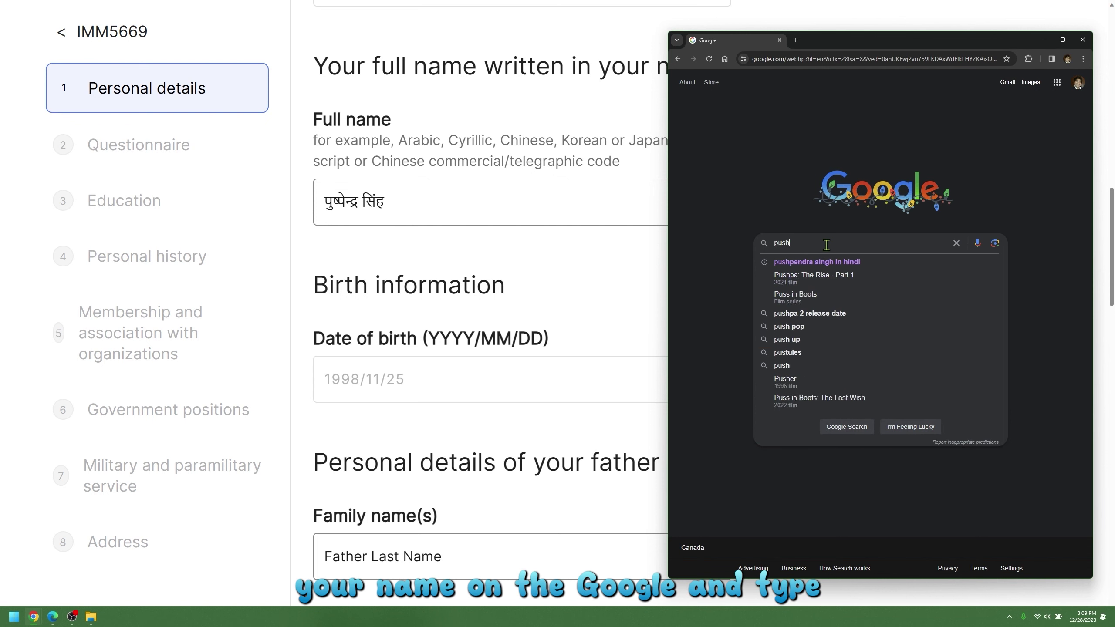
type("pendra")
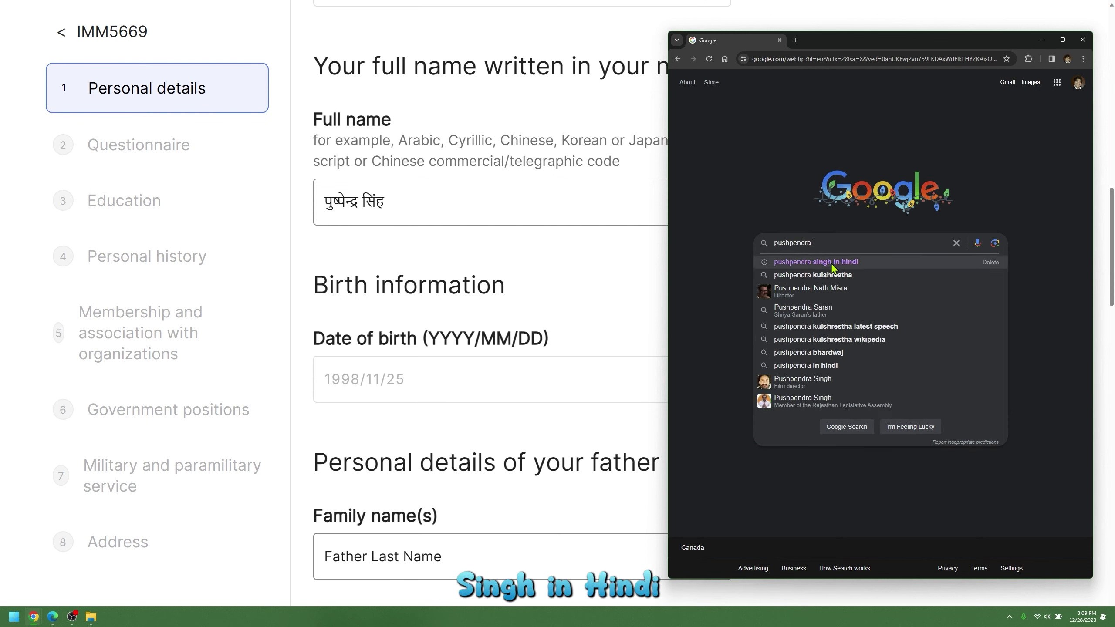
left_click(830, 264)
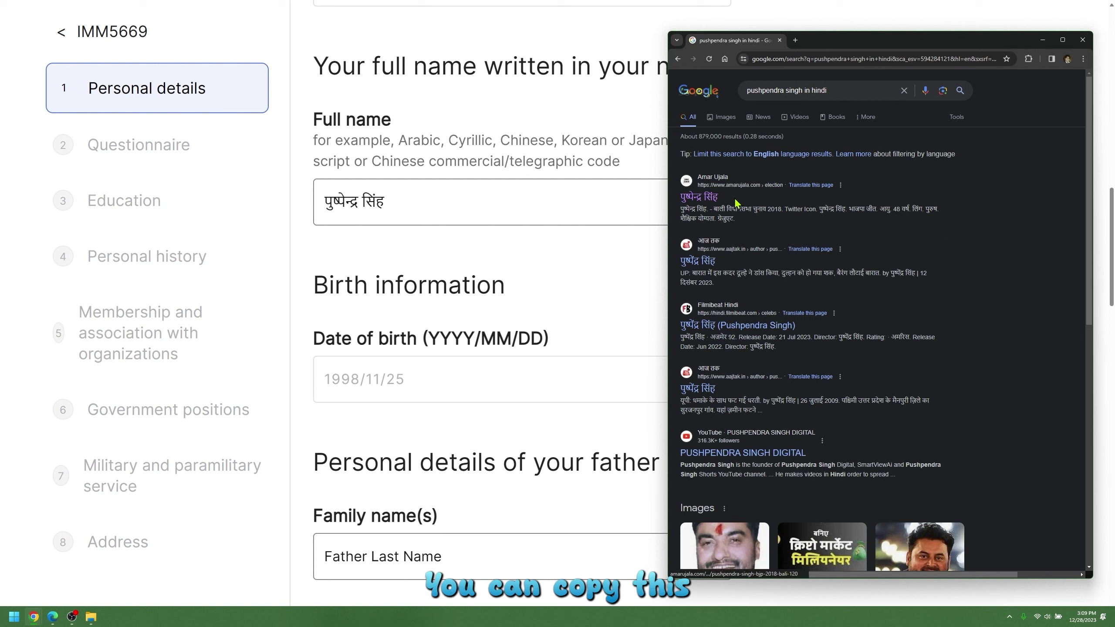
left_click_drag(720, 197, 676, 206)
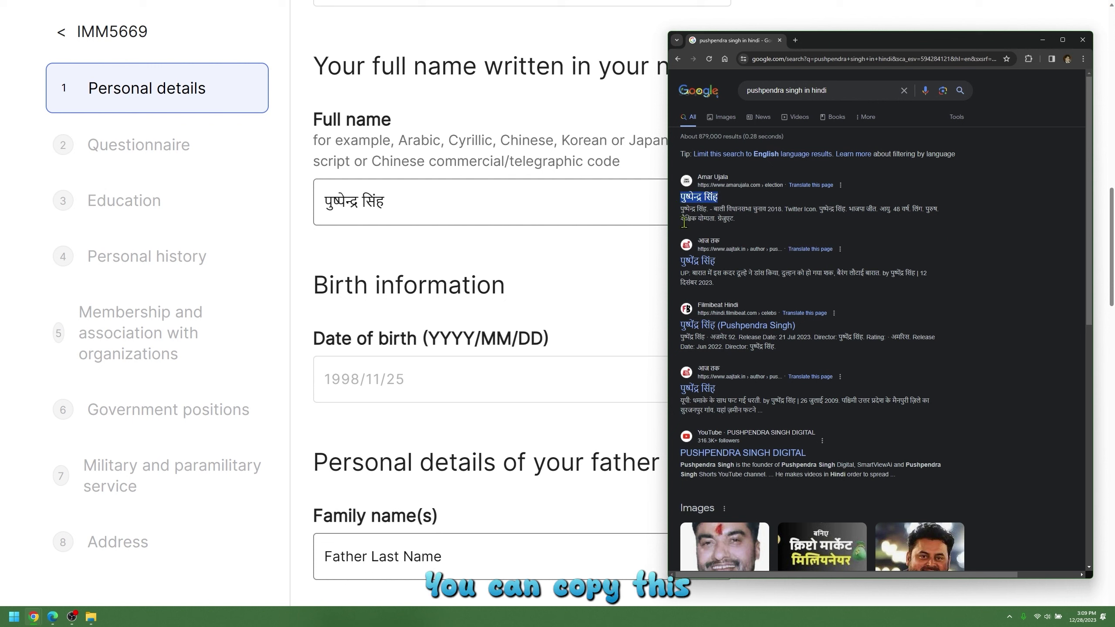
right_click(702, 201)
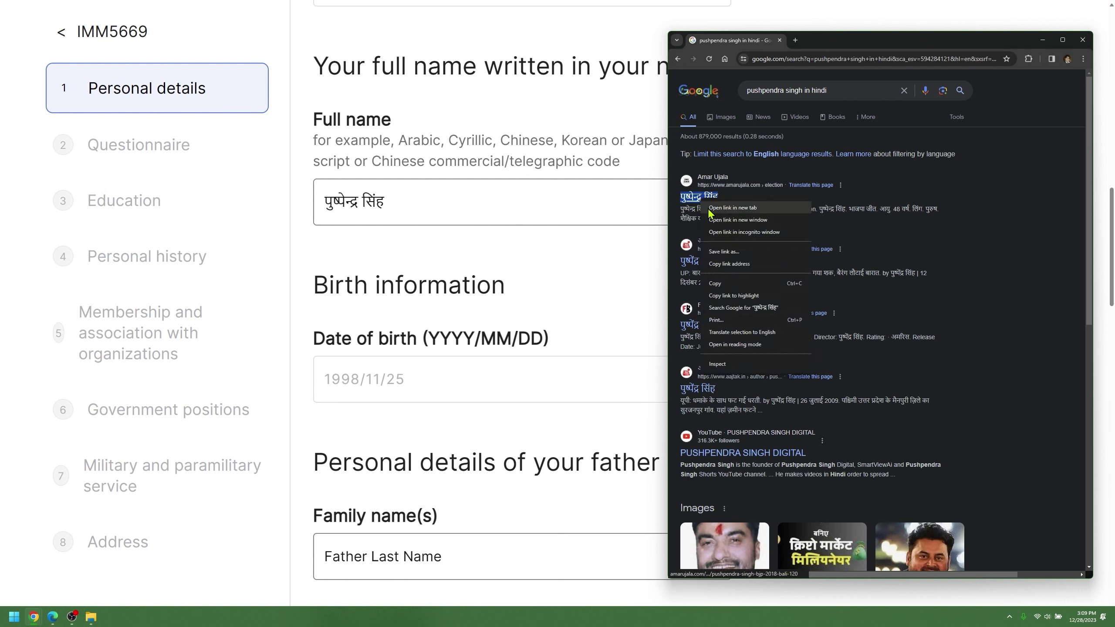
left_click(725, 285)
Replace the native-script Full name field's contents with the copied Hindi name.
left_click(423, 205)
left_click_drag(423, 205, 301, 203)
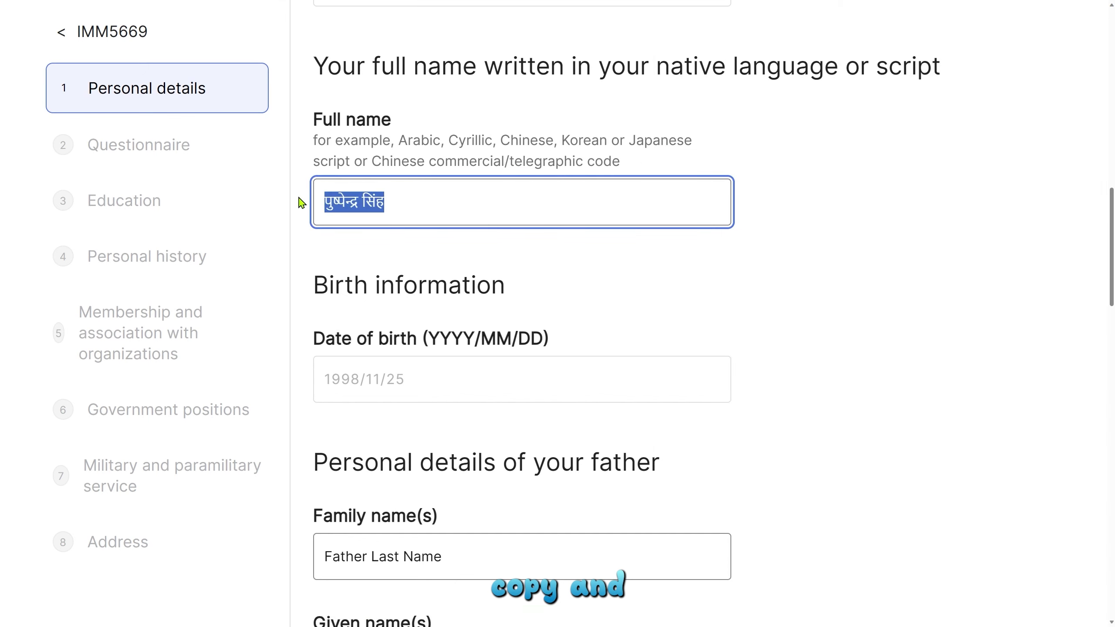
key("BackSpace")
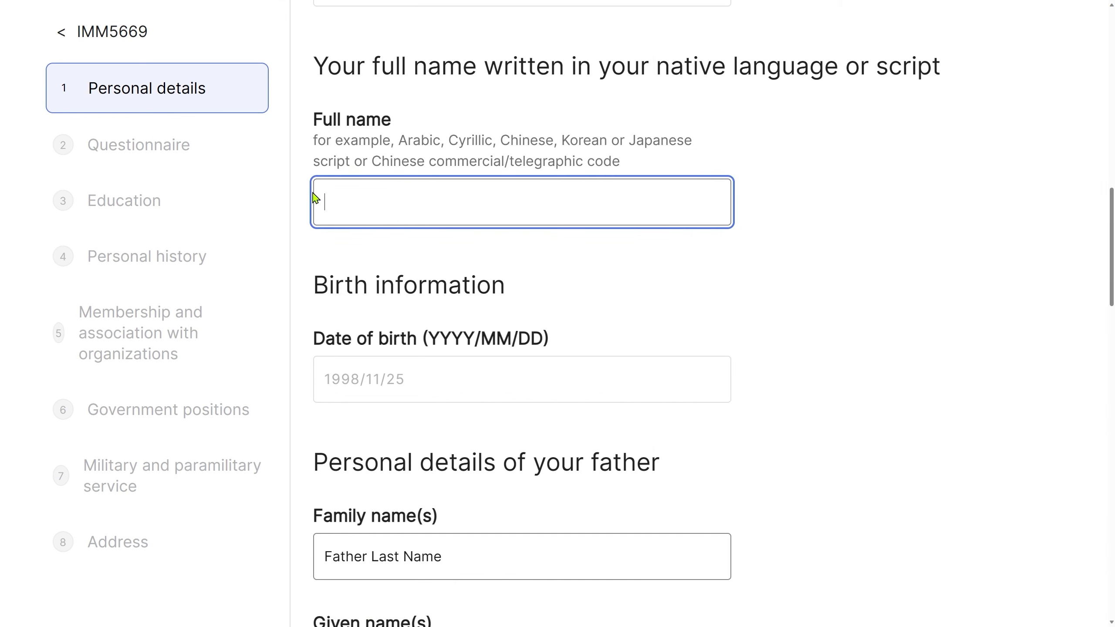
right_click(316, 198)
left_click(377, 283)
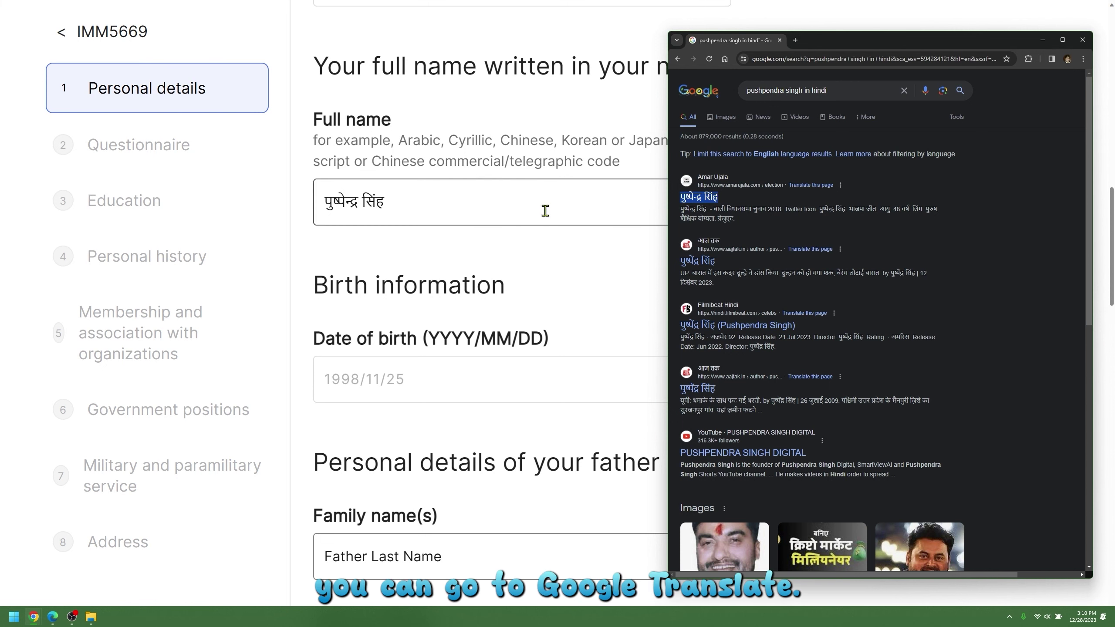
Translate the applicant's full name from English into Hindi in Google Translate.
left_click(903, 91)
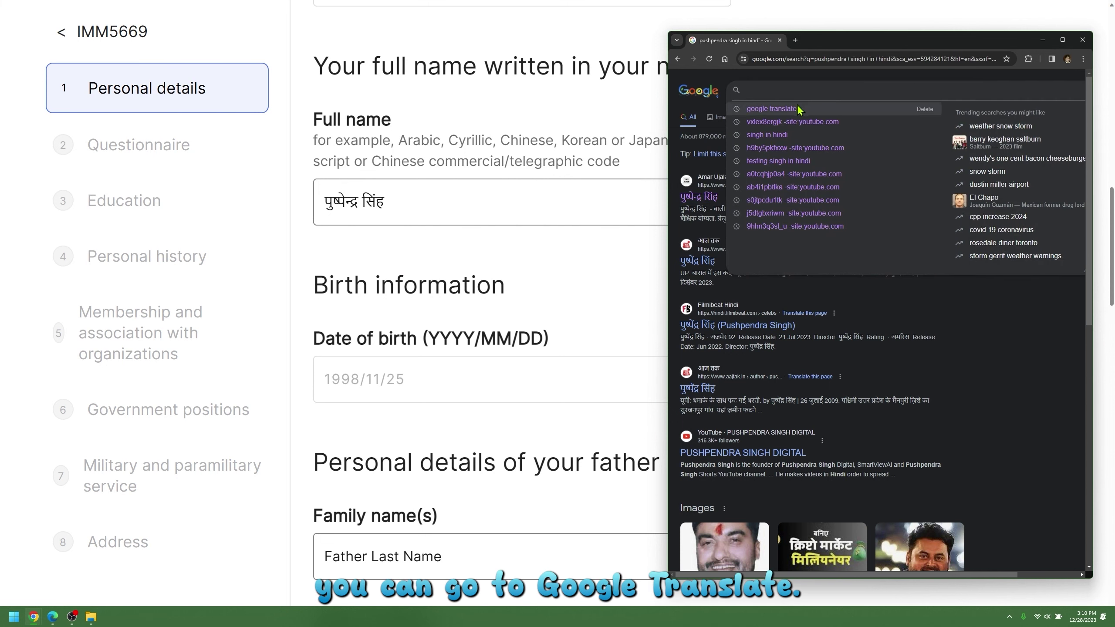
left_click(792, 107)
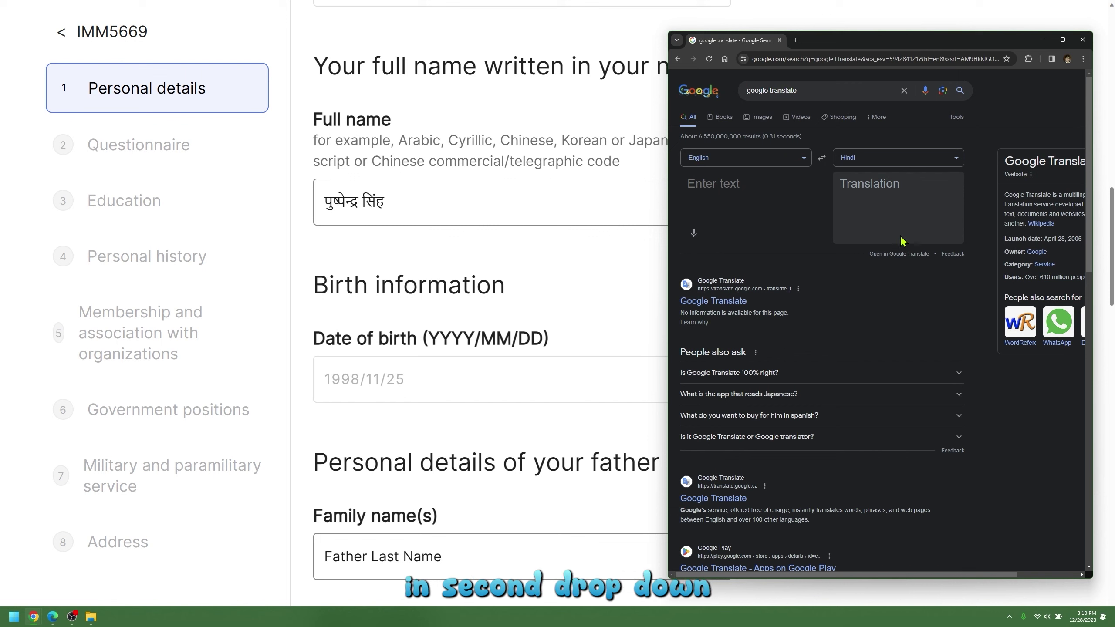
left_click(736, 185)
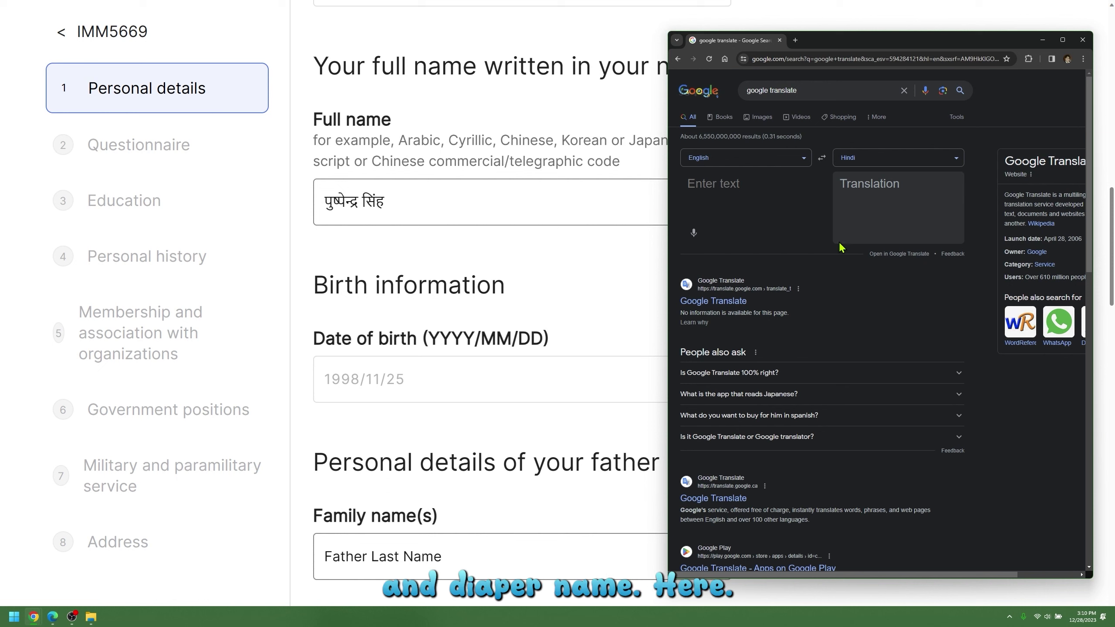
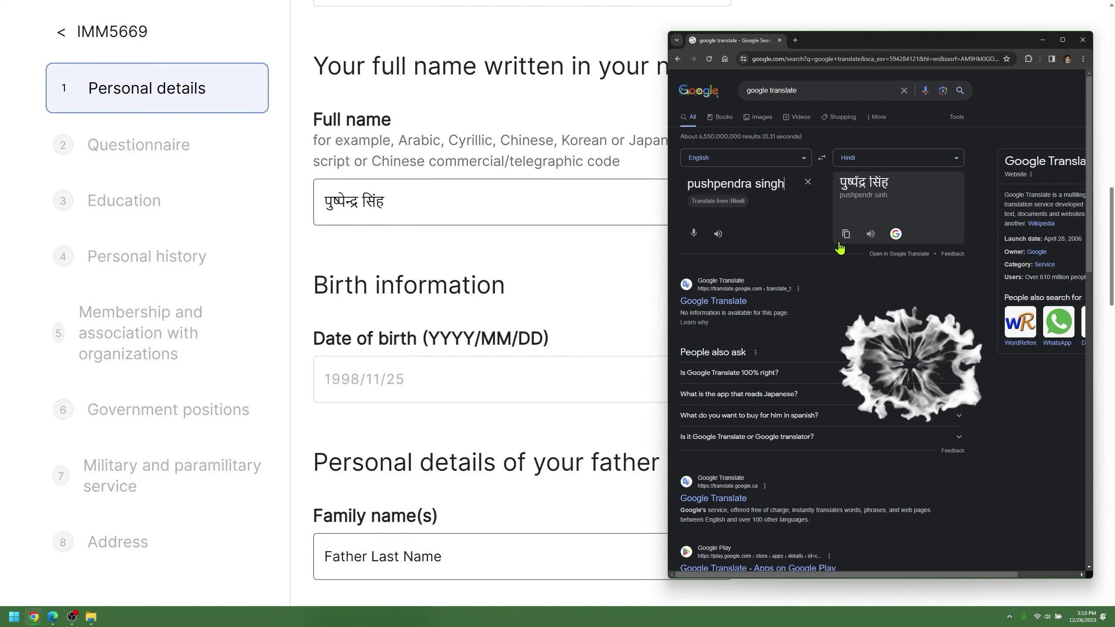
triple_click(864, 182)
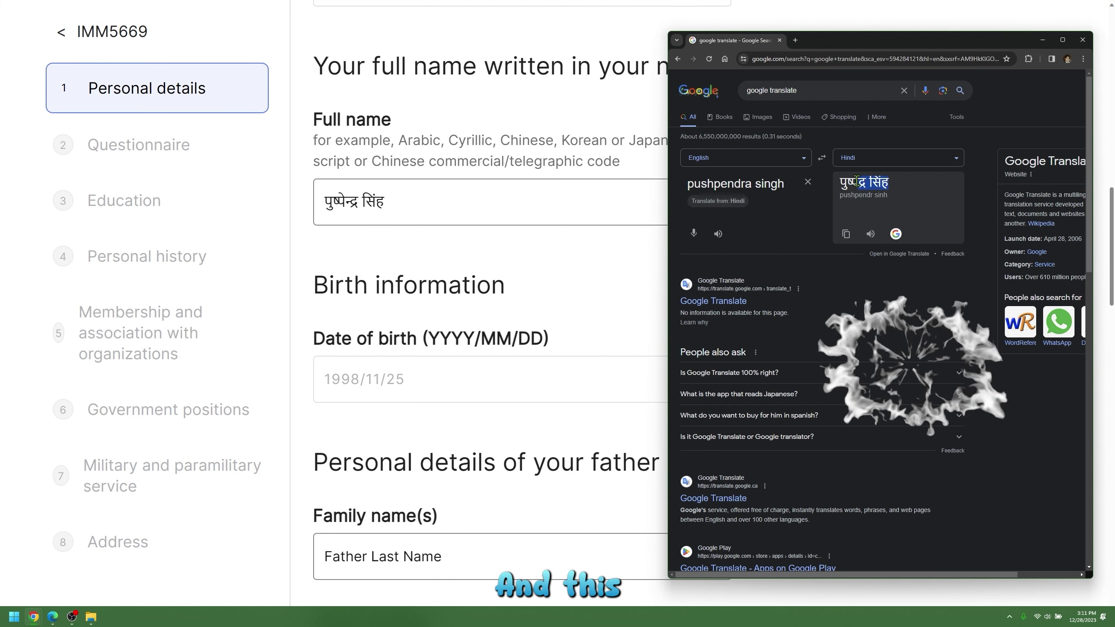
left_click(861, 214)
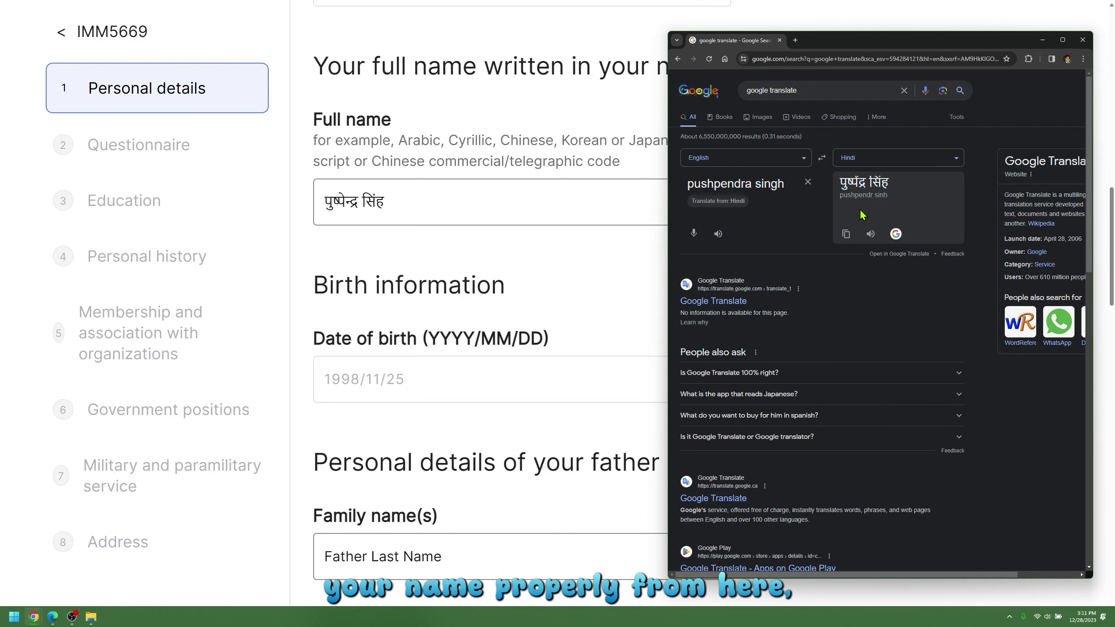
Respell the English first name, ending it in 'er' and swapping a vowel to 'i'.
triple_click(755, 187)
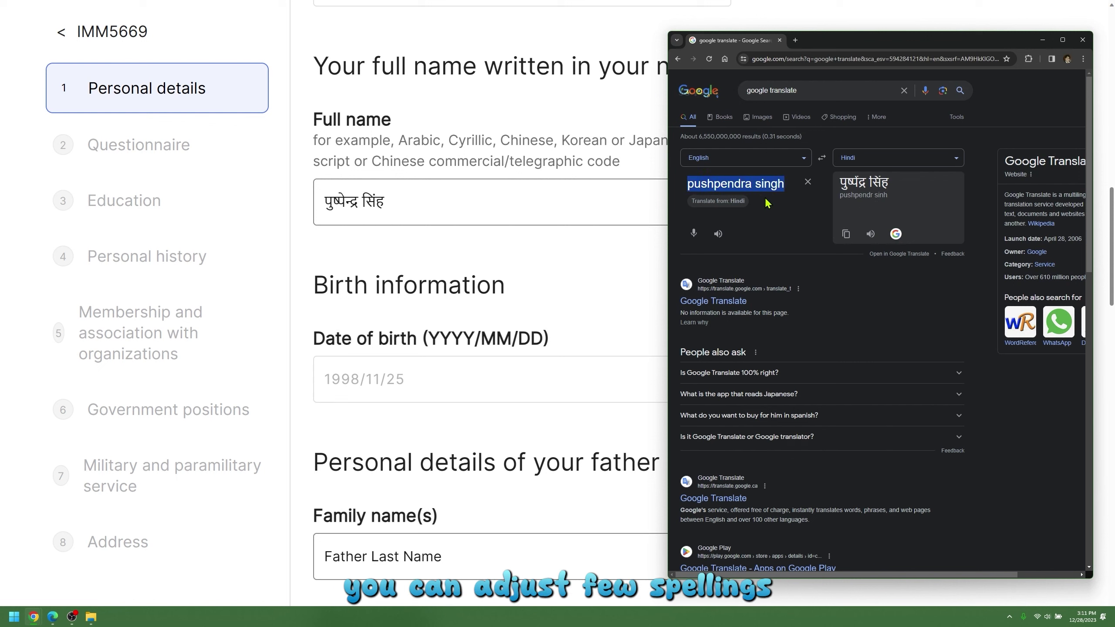
left_click(752, 185)
key("BackSpace")
key("BackSpace")
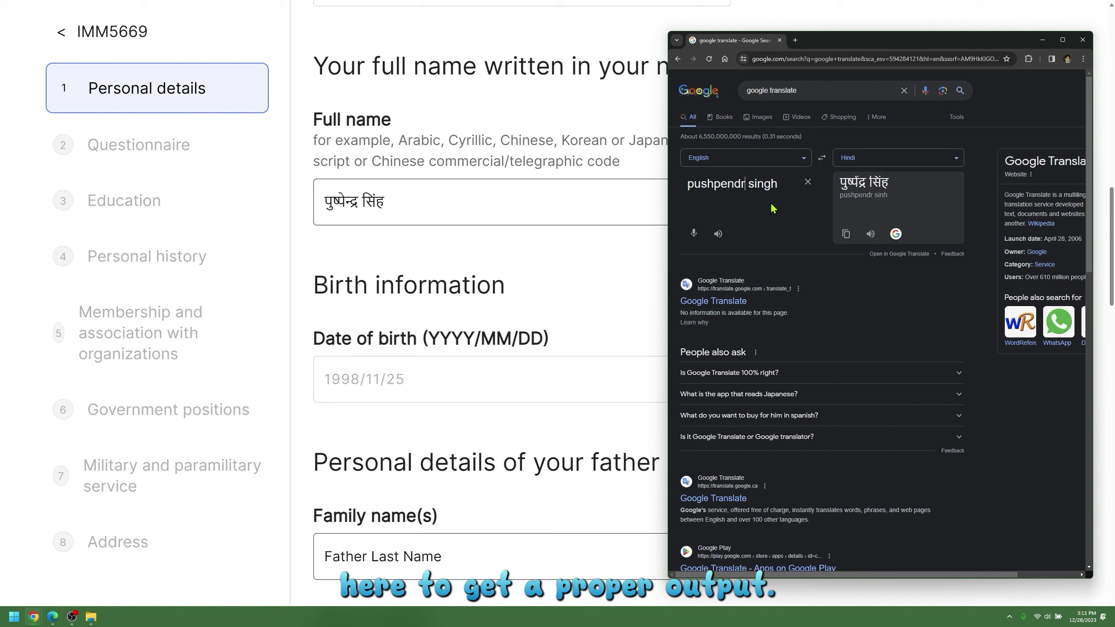
type("er")
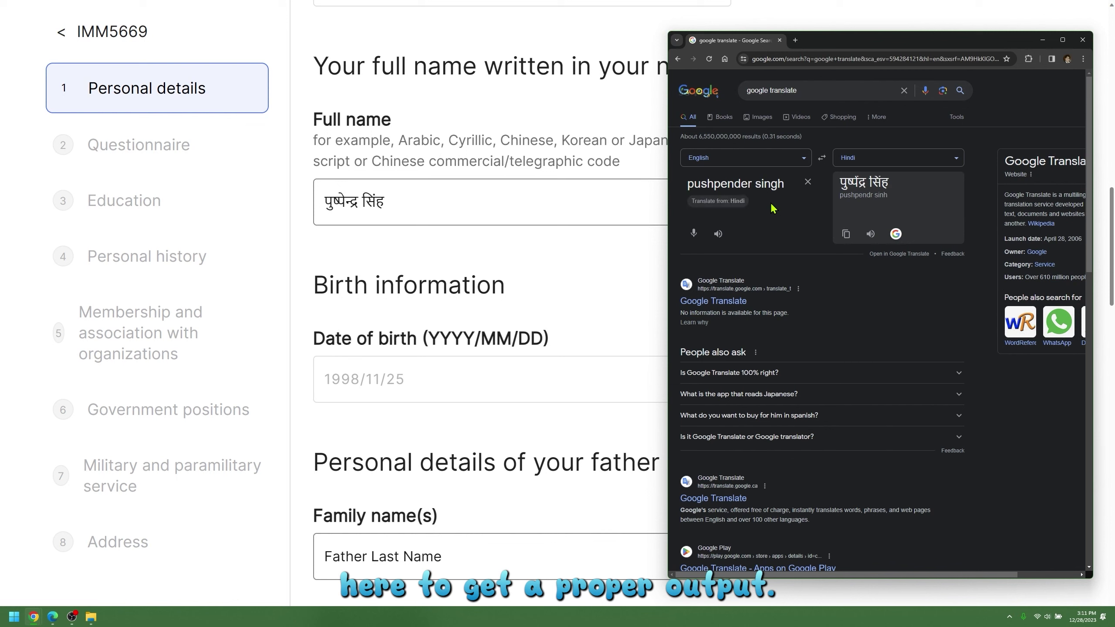
left_click(728, 185)
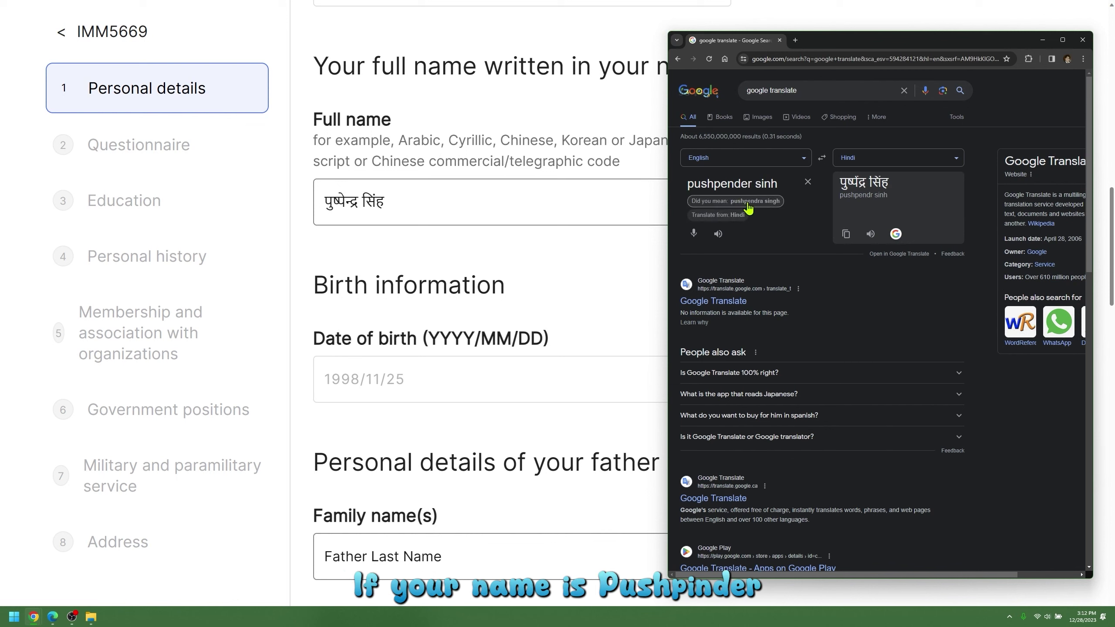
key("BackSpace")
type("i")
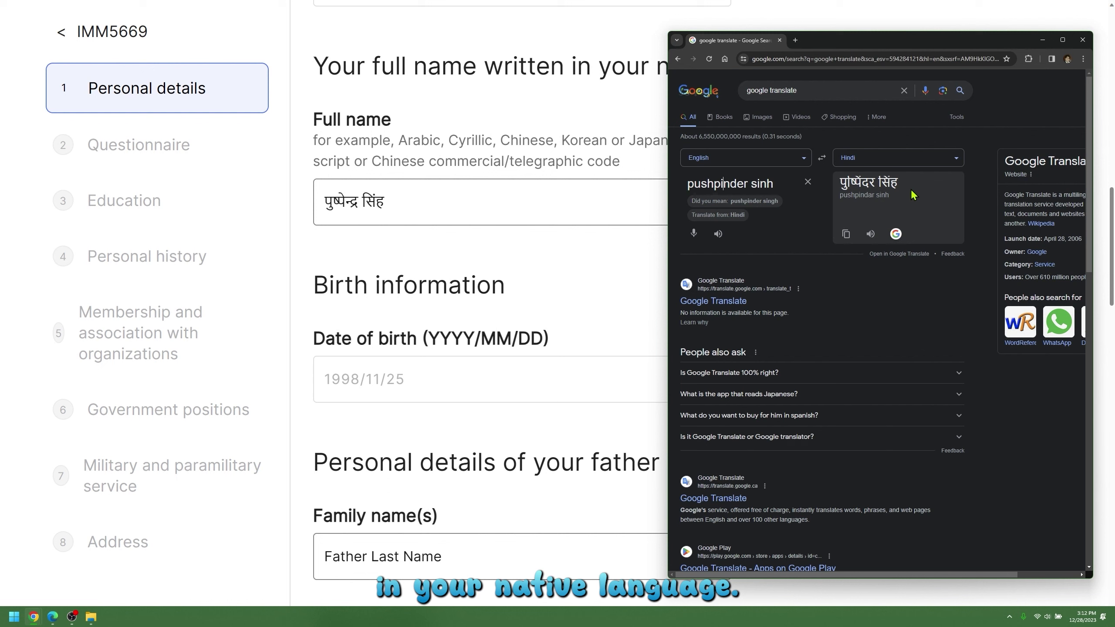
Copy the corrected Hindi translation and paste it over the old native-script Full name.
left_click_drag(905, 185, 844, 180)
right_click(867, 189)
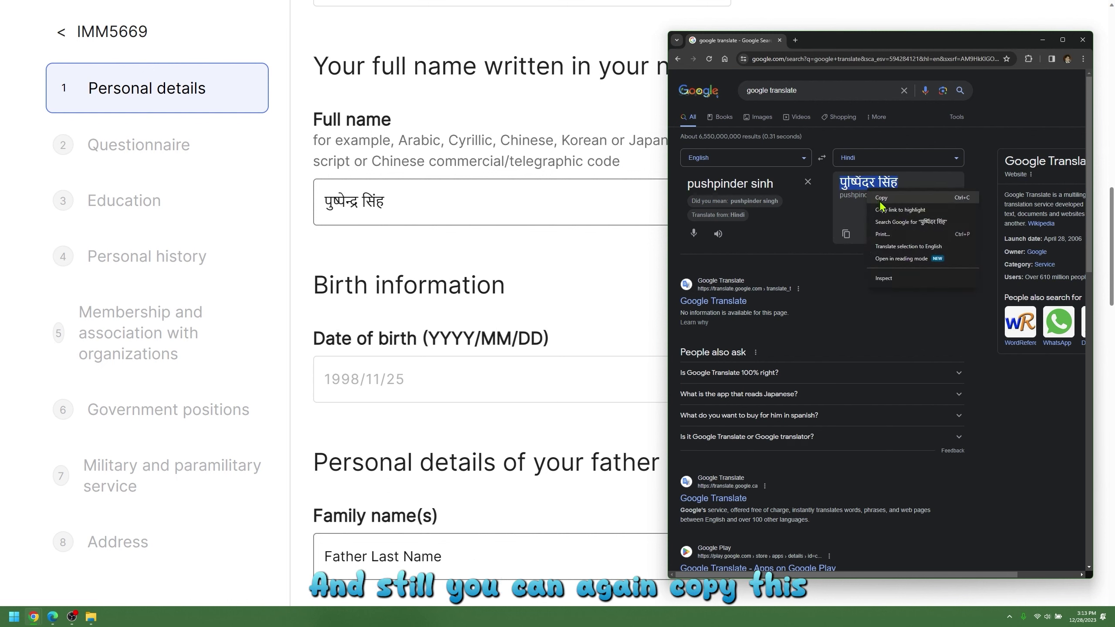
left_click(880, 197)
left_click(467, 198)
left_click_drag(468, 198, 292, 202)
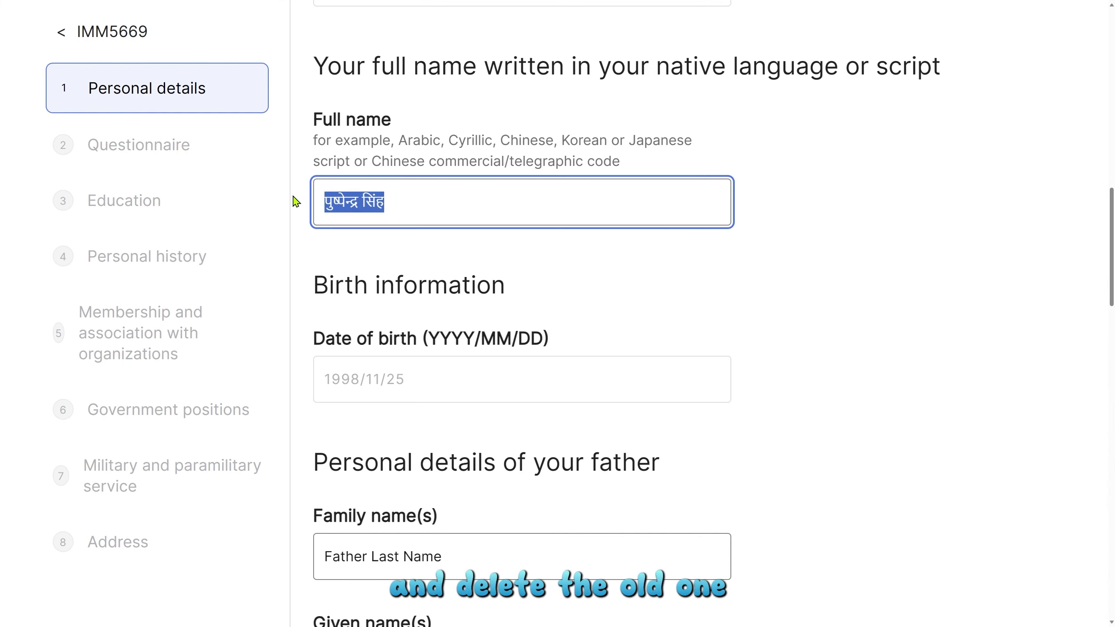
key("BackSpace")
right_click(336, 200)
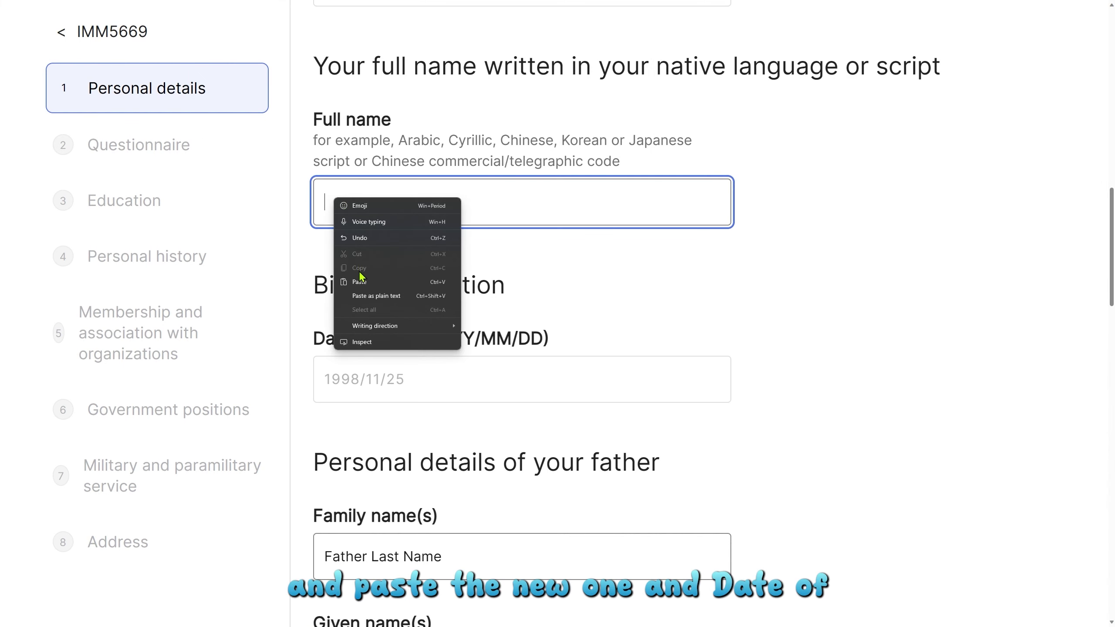
left_click(359, 280)
Review the father's name, date of birth and date of death, then save the personal details.
scroll(386, 263, "down", 2)
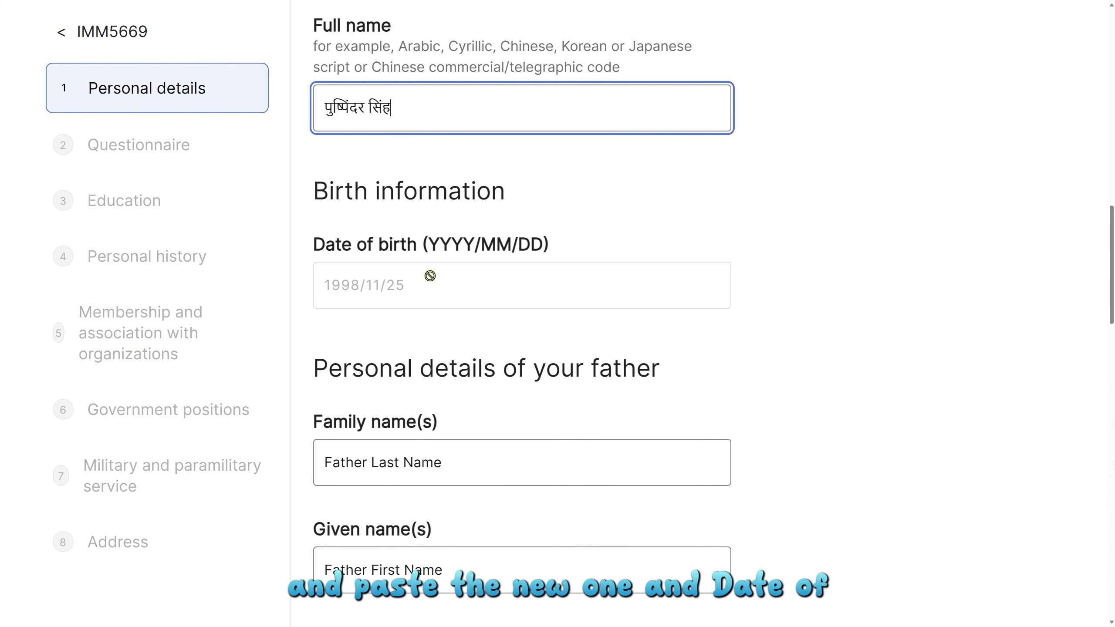
scroll(424, 255, "down", 2)
scroll(426, 222, "down", 2)
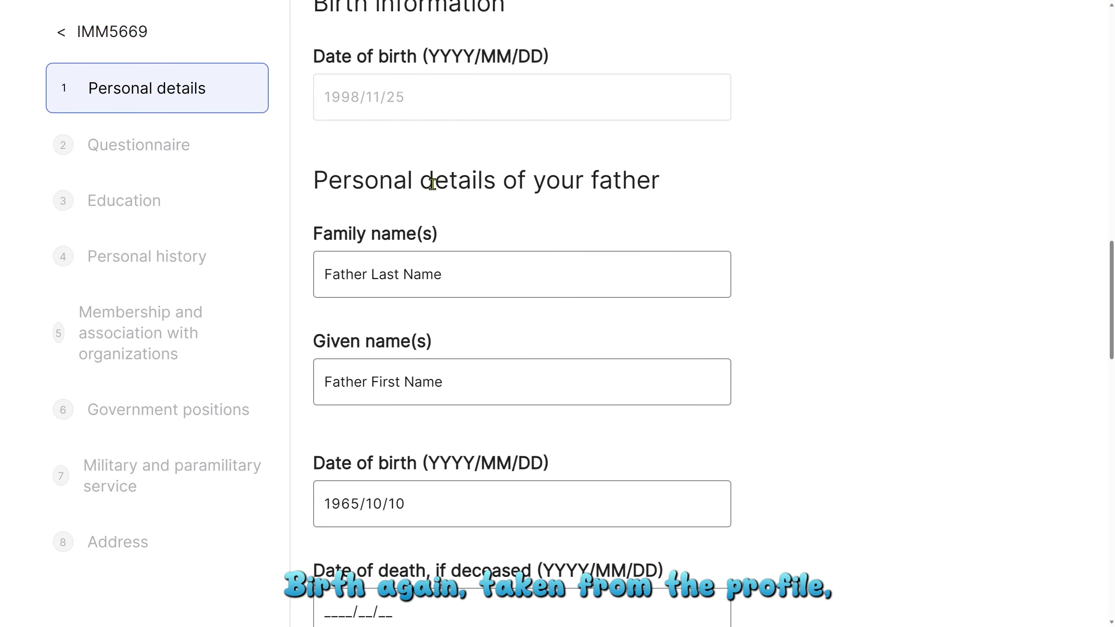
scroll(509, 266, "down", 2)
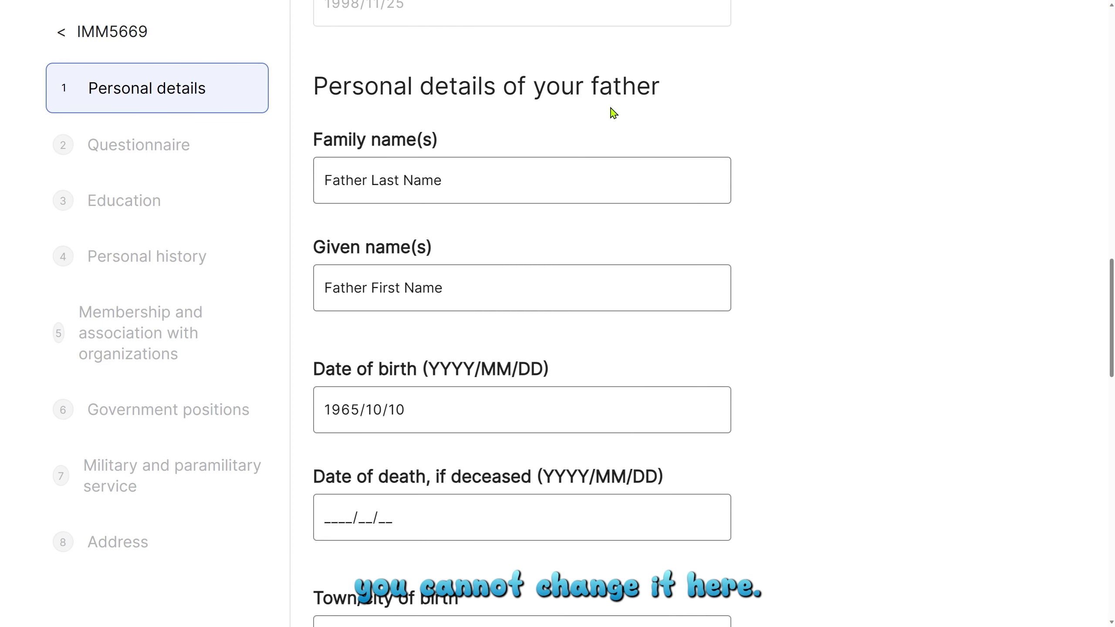
left_click(390, 184)
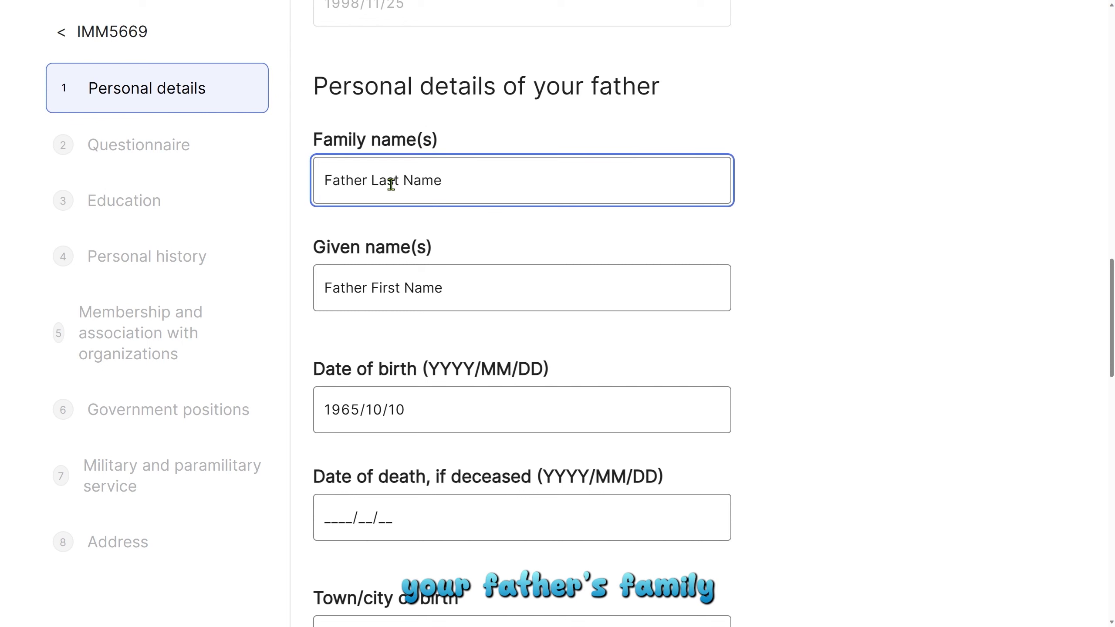
left_click(373, 284)
scroll(494, 303, "down", 2)
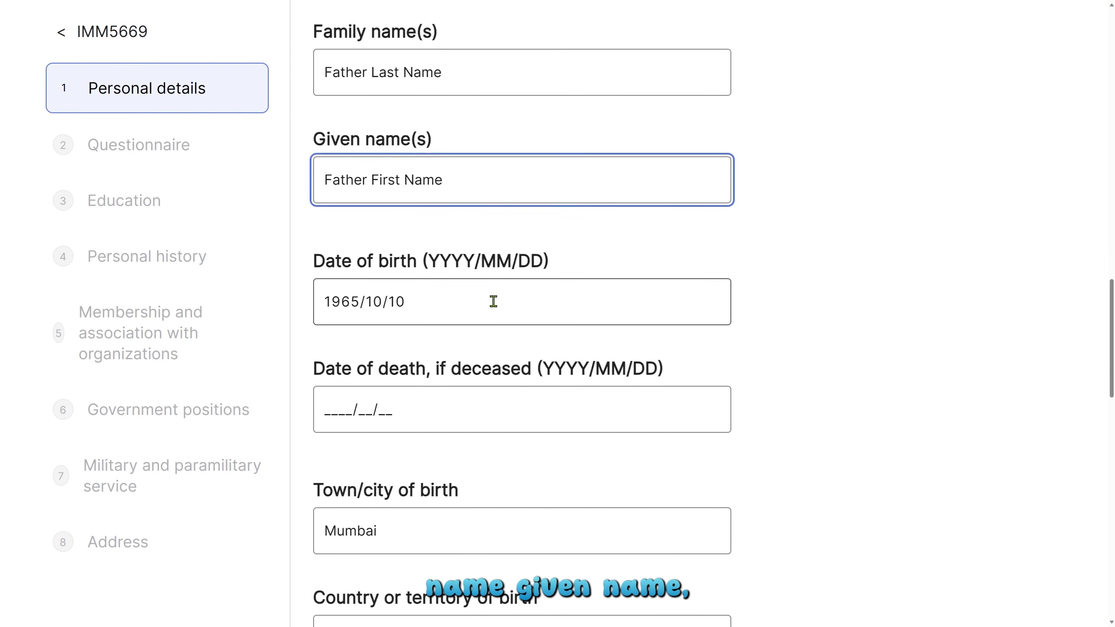
left_click(363, 206)
scroll(380, 326, "down", 1)
left_click(343, 231)
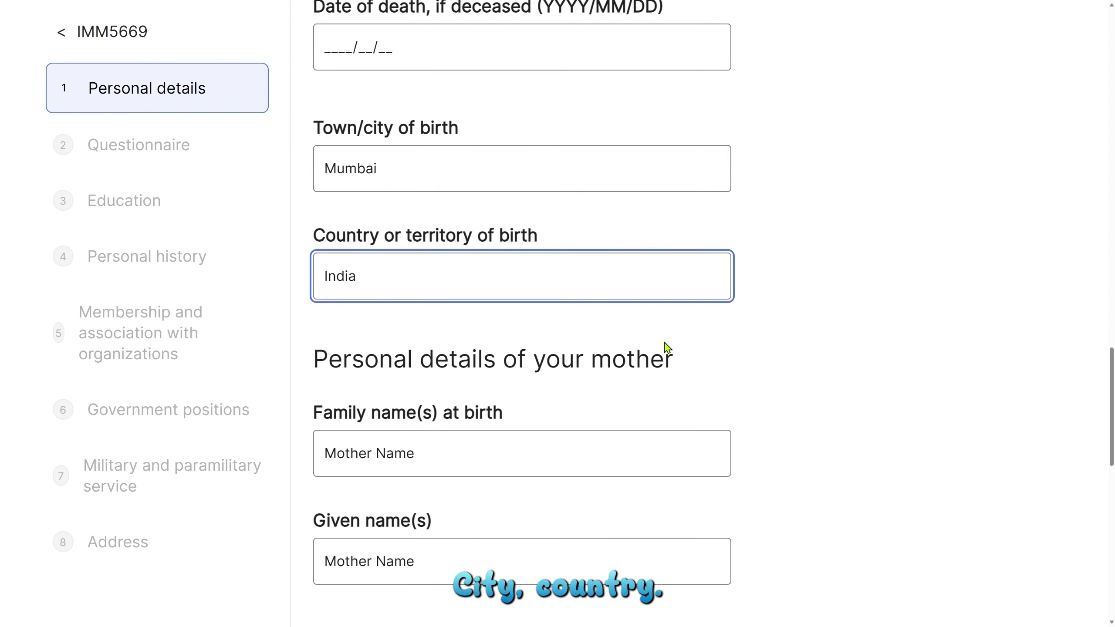
scroll(668, 348, "down", 3)
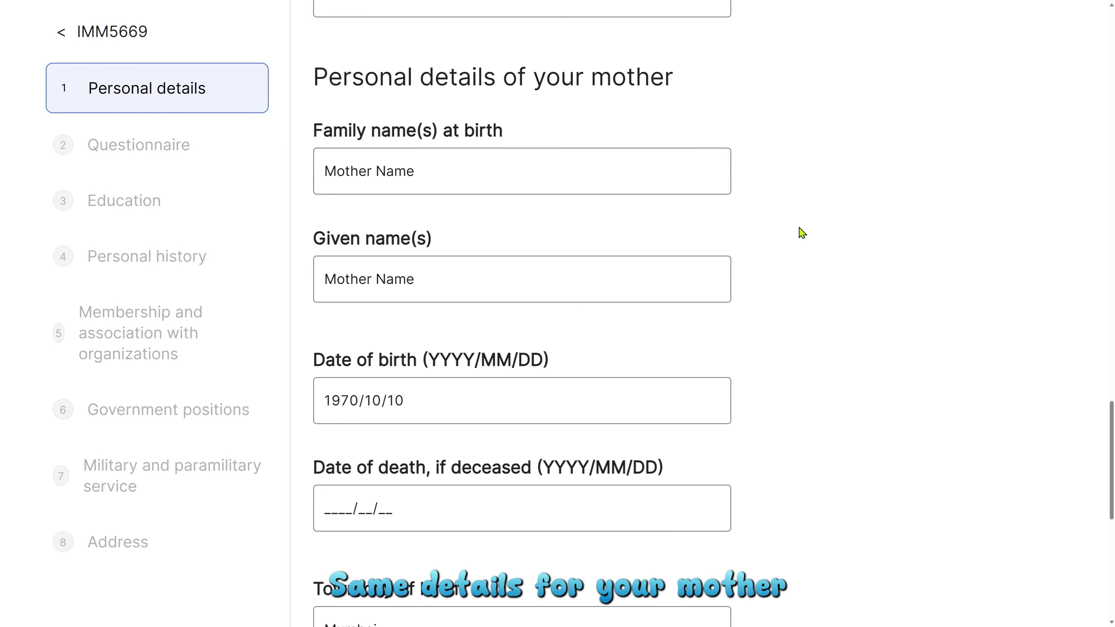
scroll(801, 231, "down", 4)
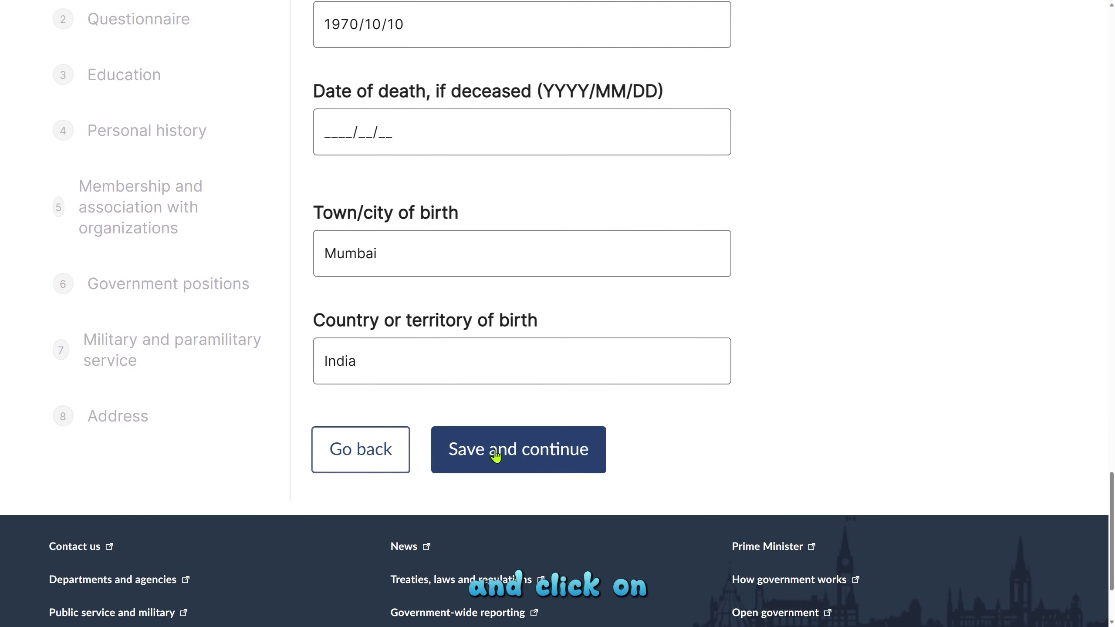
left_click(492, 457)
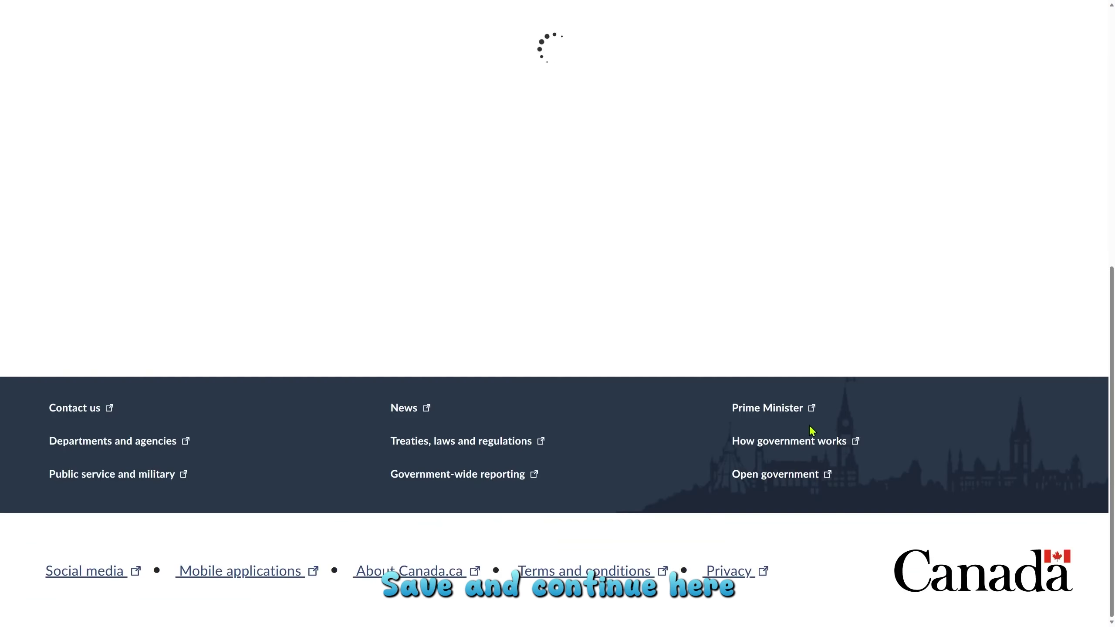
Confirm every Section B questionnaire answer is No, leave the details box empty, and save.
scroll(739, 428, "down", 5)
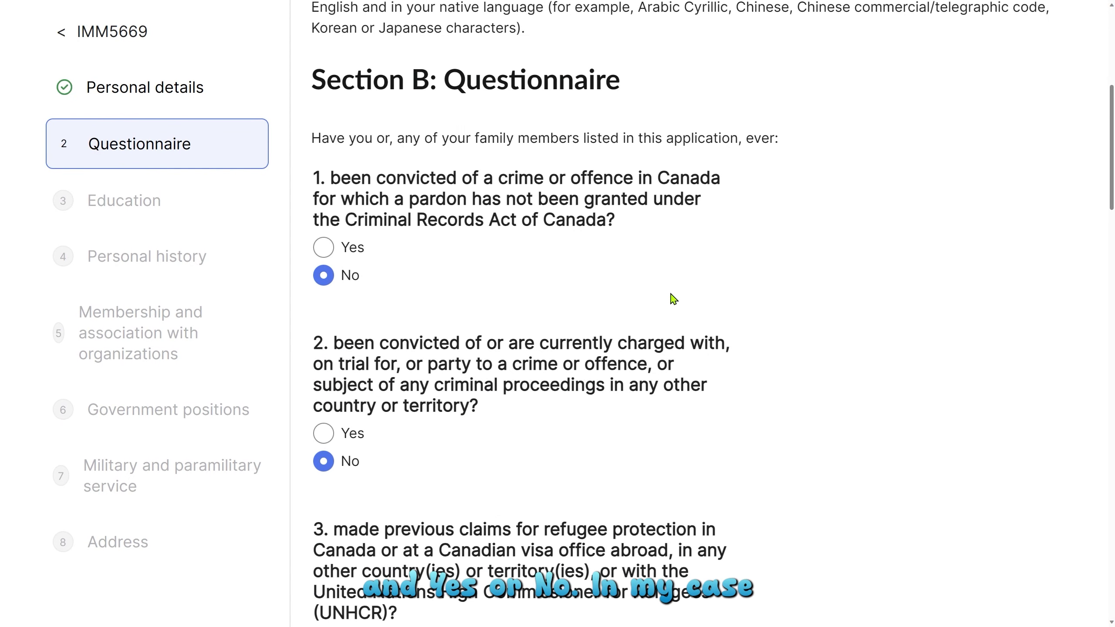
scroll(674, 299, "down", 5)
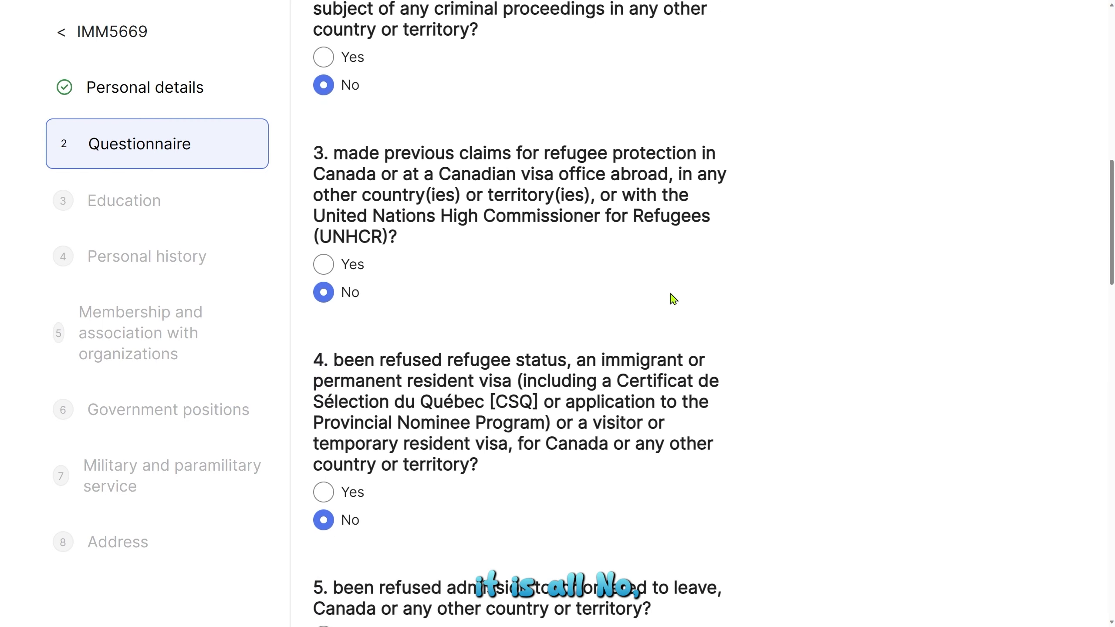
scroll(670, 299, "down", 15)
left_click(467, 404)
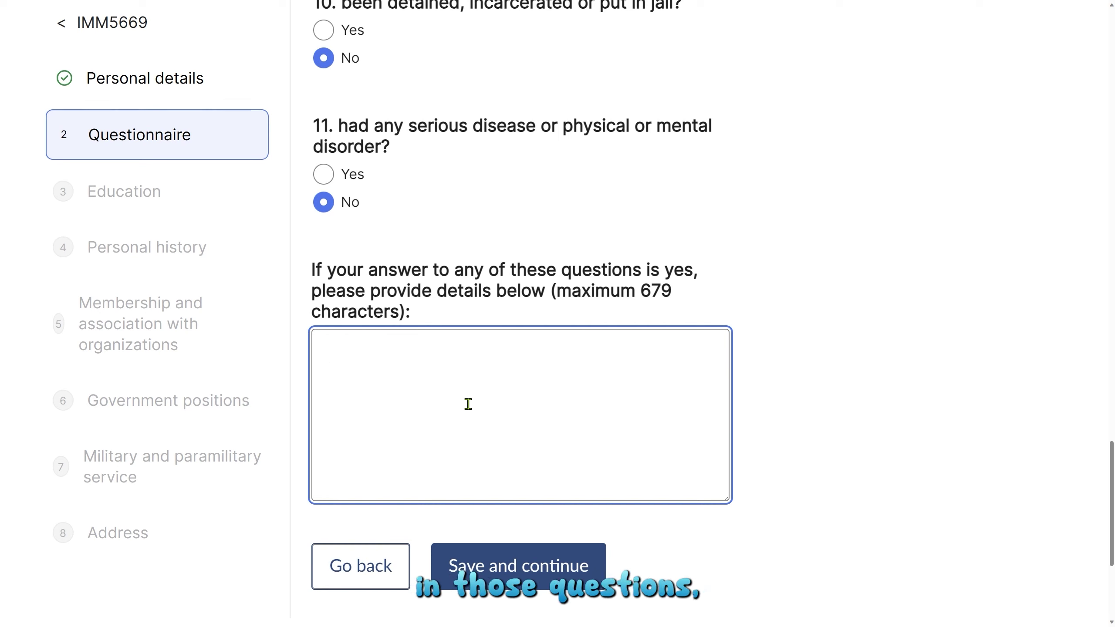
left_click(502, 571)
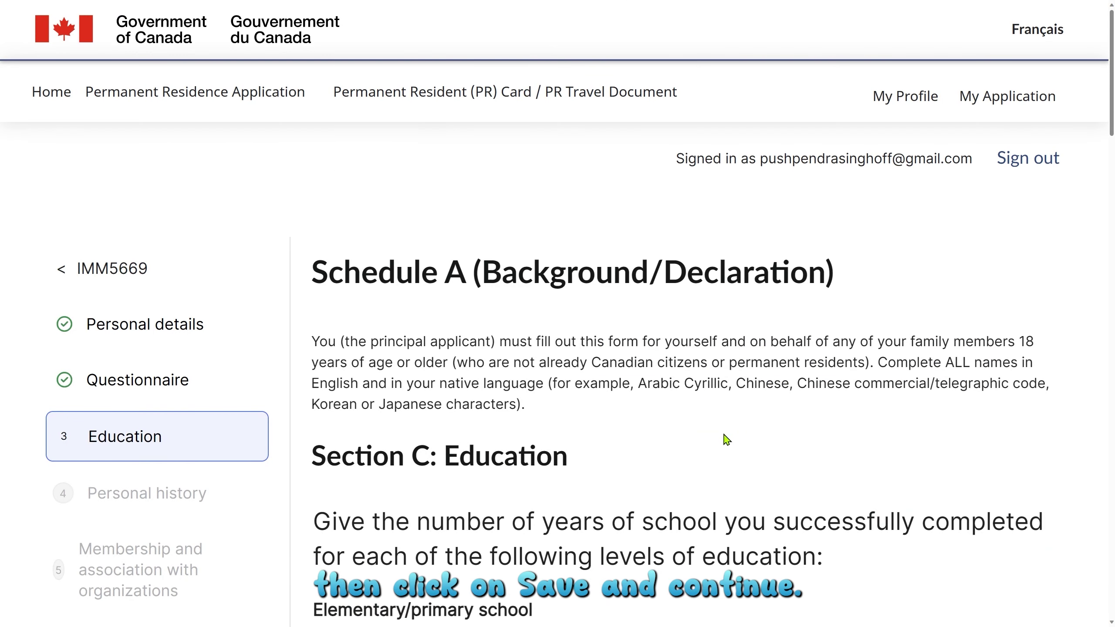
scroll(726, 439, "down", 5)
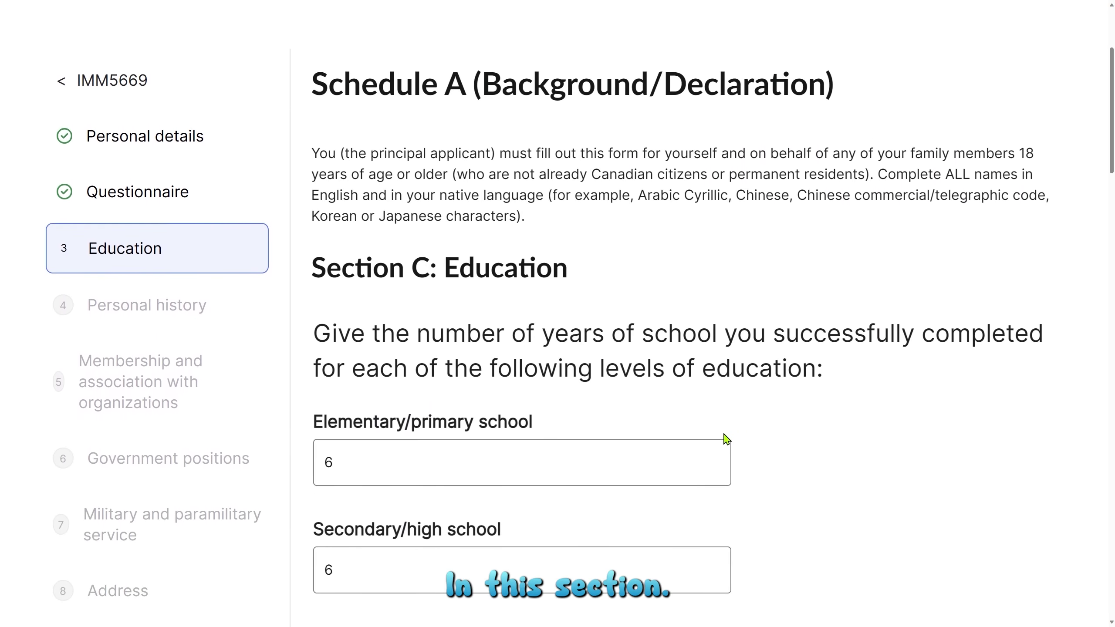
scroll(726, 439, "down", 1)
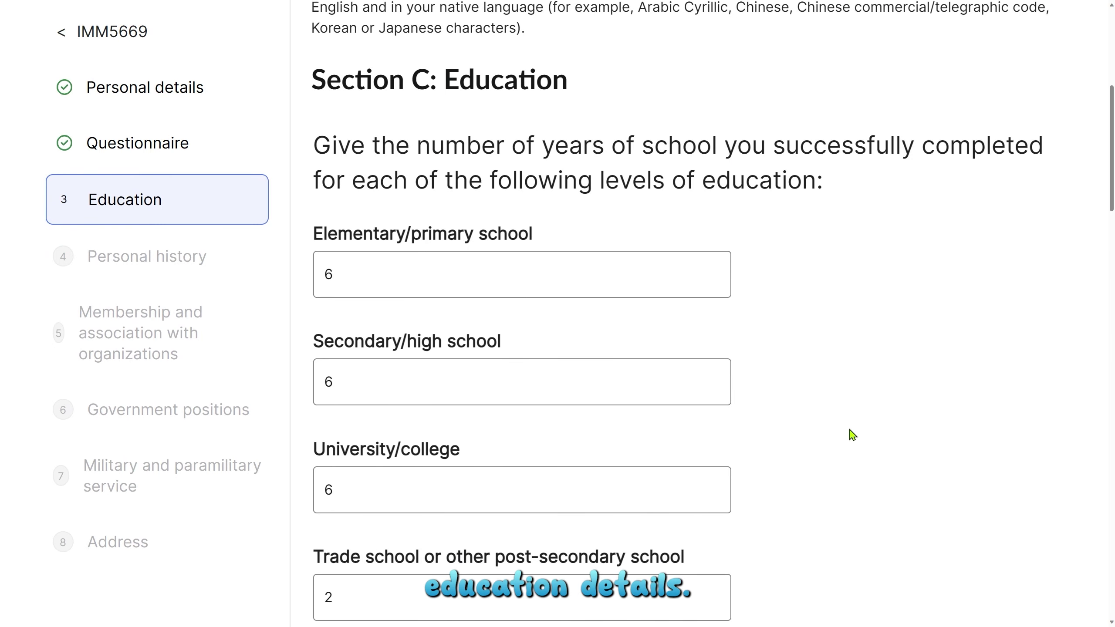
scroll(853, 439, "down", 2)
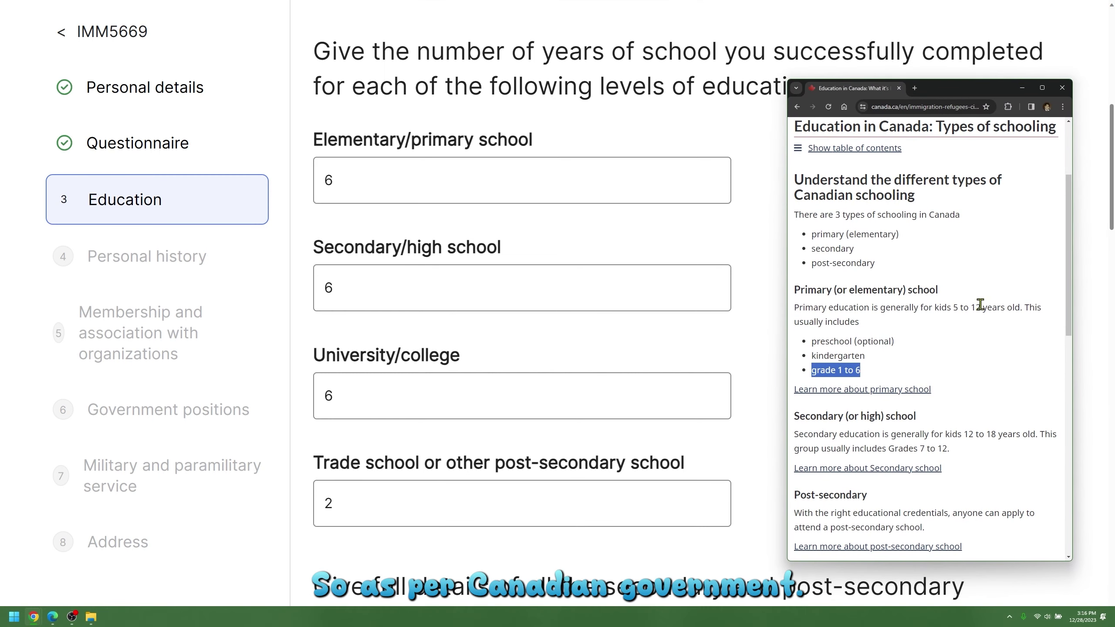
Read the canada.ca Types of schooling text showing primary covers grades 1 to 6.
left_click_drag(836, 218, 966, 219)
left_click(810, 287)
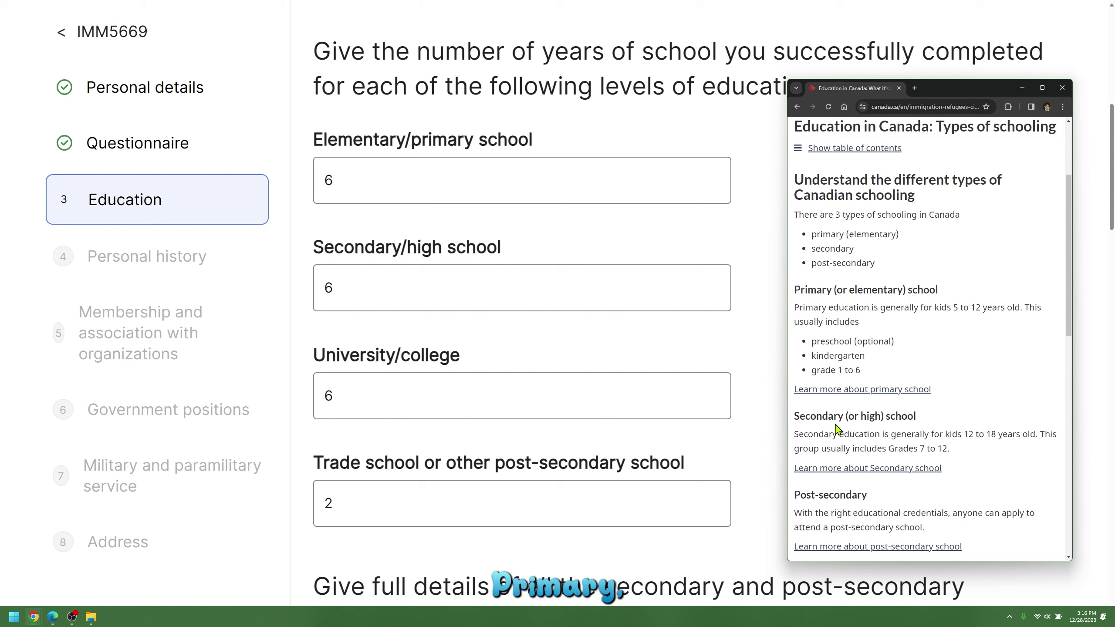
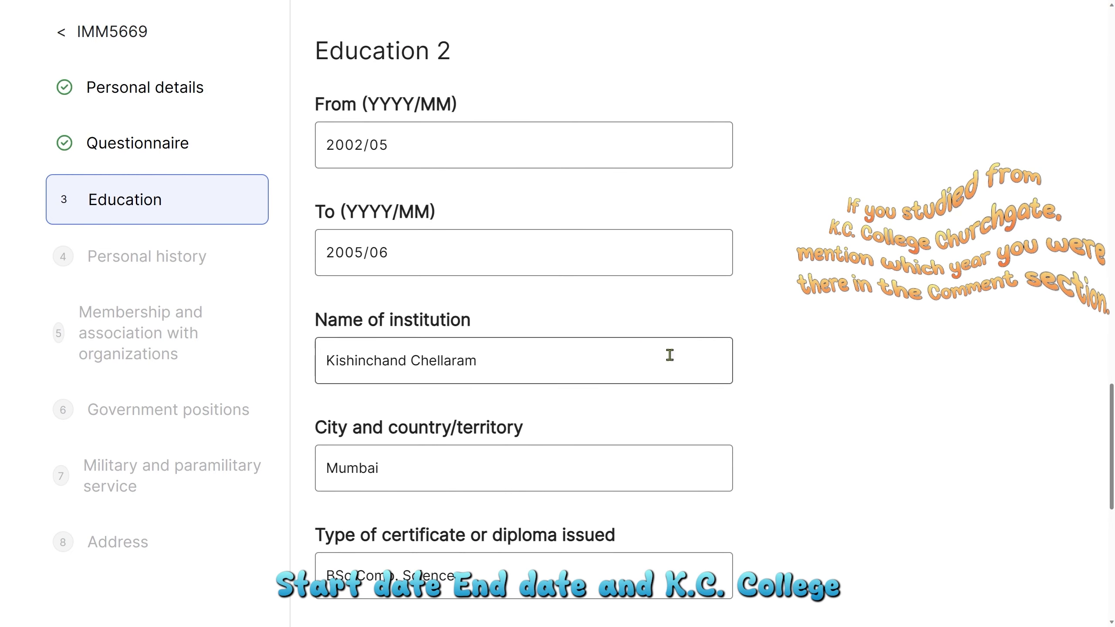
Scroll past the finished Education 2 entry (BSc Comp. Science, Mumbai) to the form buttons.
scroll(899, 388, "down", 2)
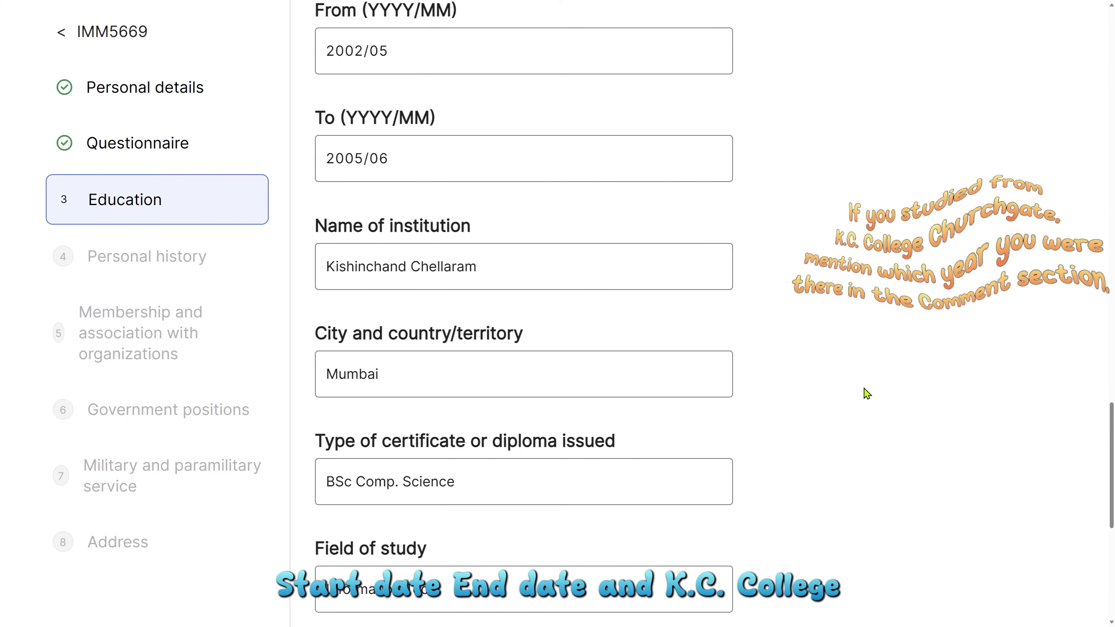
scroll(868, 390, "down", 2)
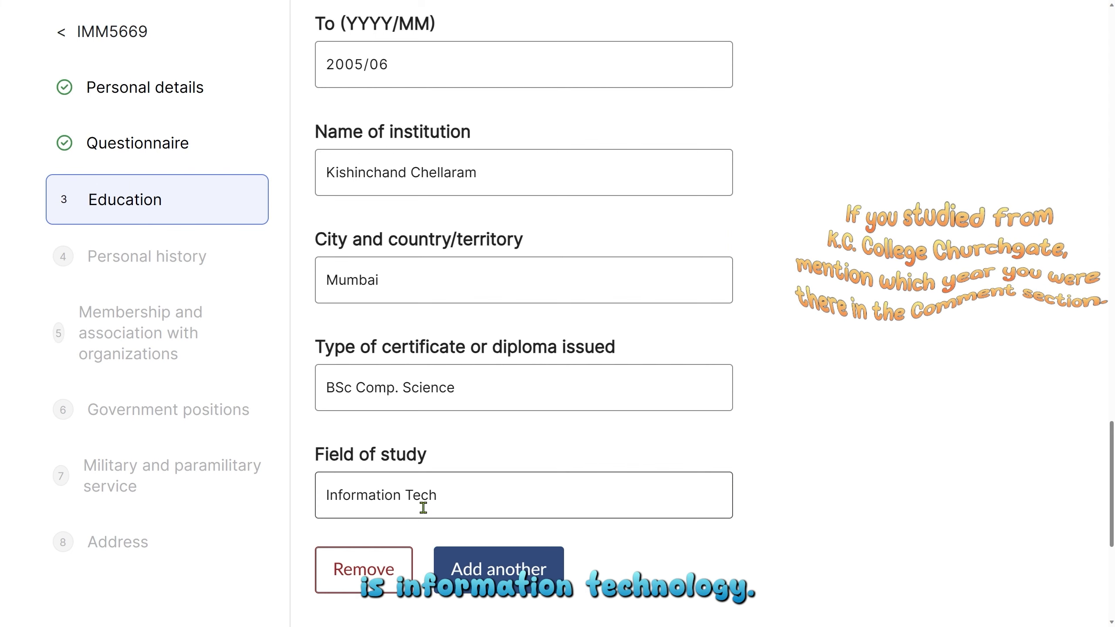
scroll(439, 501, "down", 2)
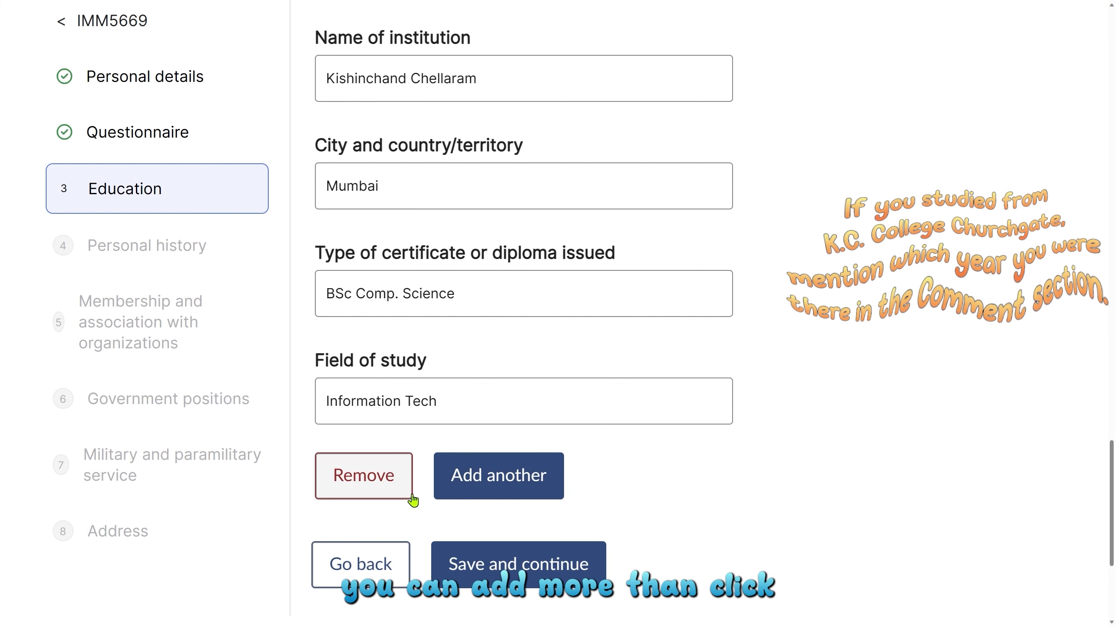
Save the education entries and move on to Section D: Personal history.
left_click(562, 573)
scroll(737, 451, "down", 1)
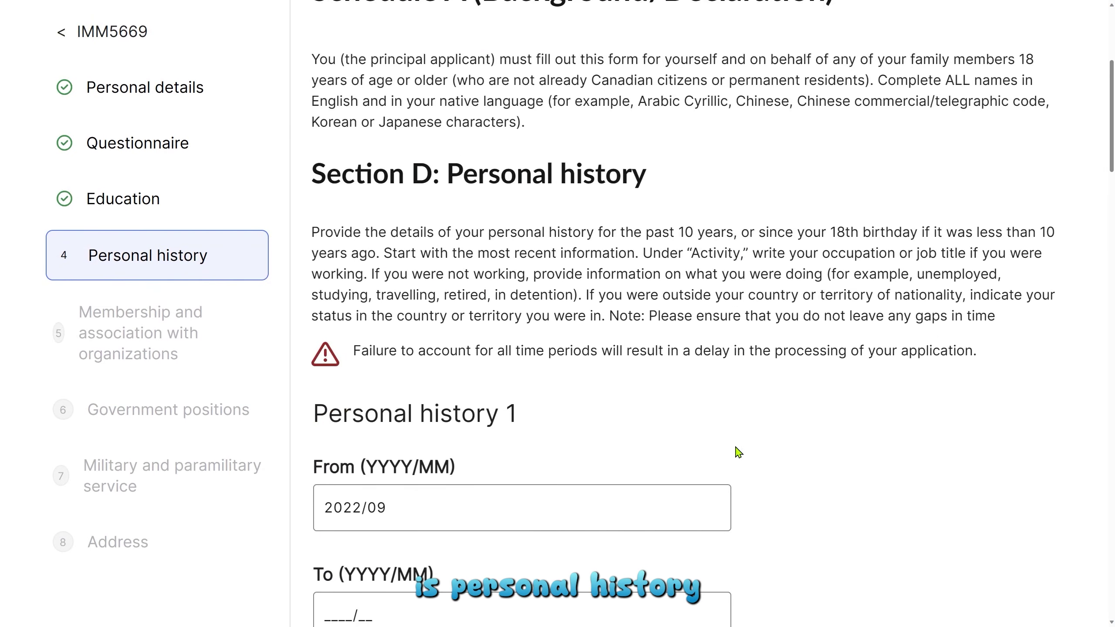
scroll(738, 452, "down", 2)
Highlight the personal history instructions and the warning about unaccounted time periods.
left_click_drag(313, 134, 691, 260)
left_click(555, 239)
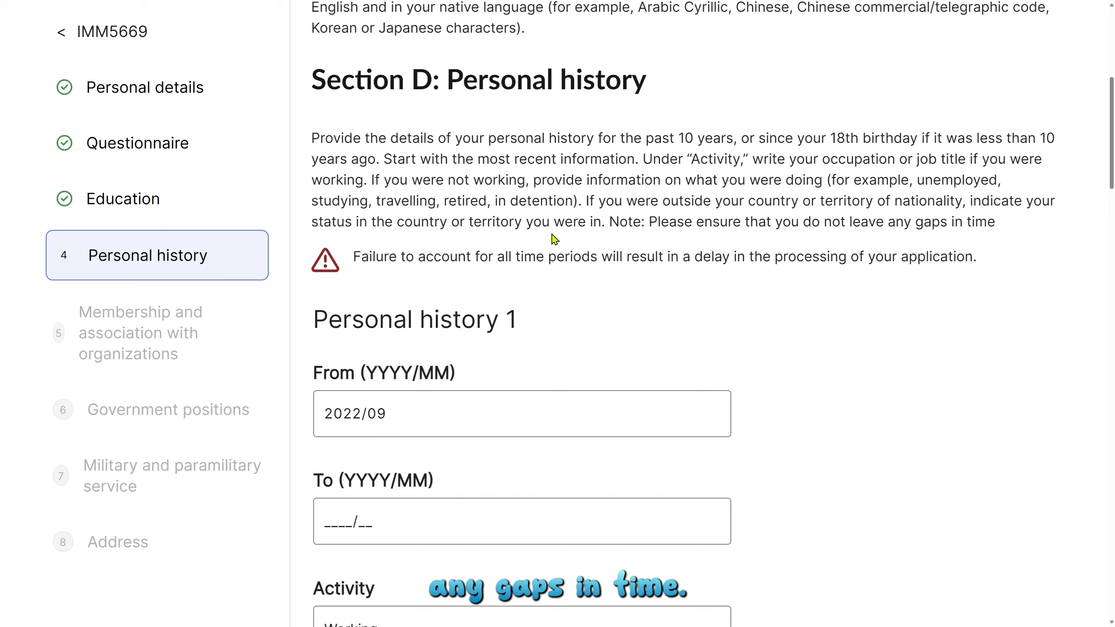
left_click_drag(353, 256, 1000, 266)
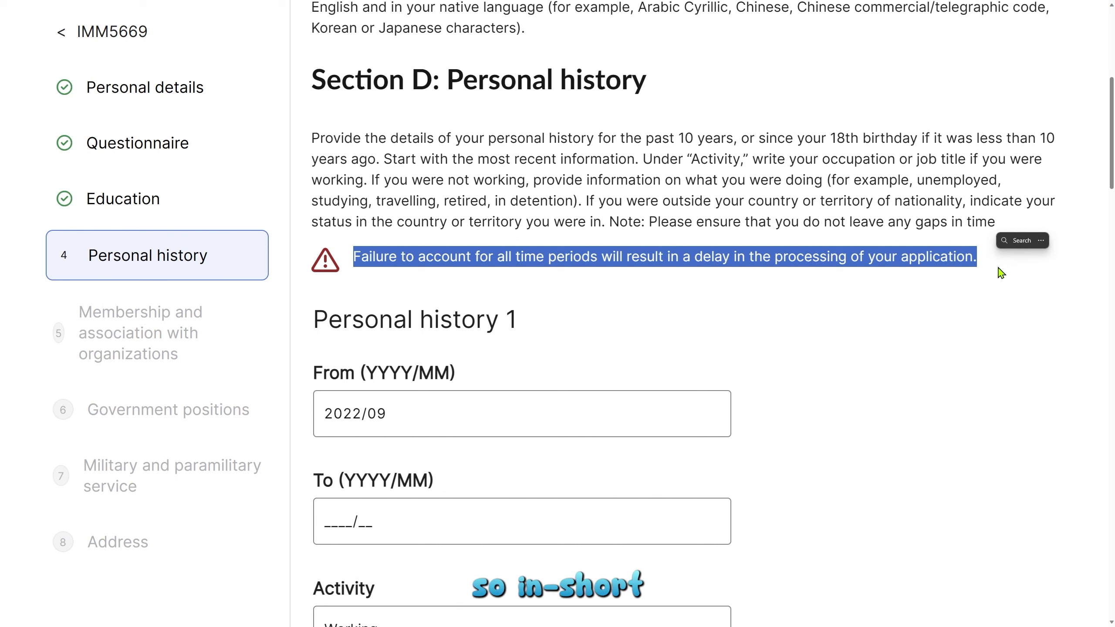
left_click(1002, 273)
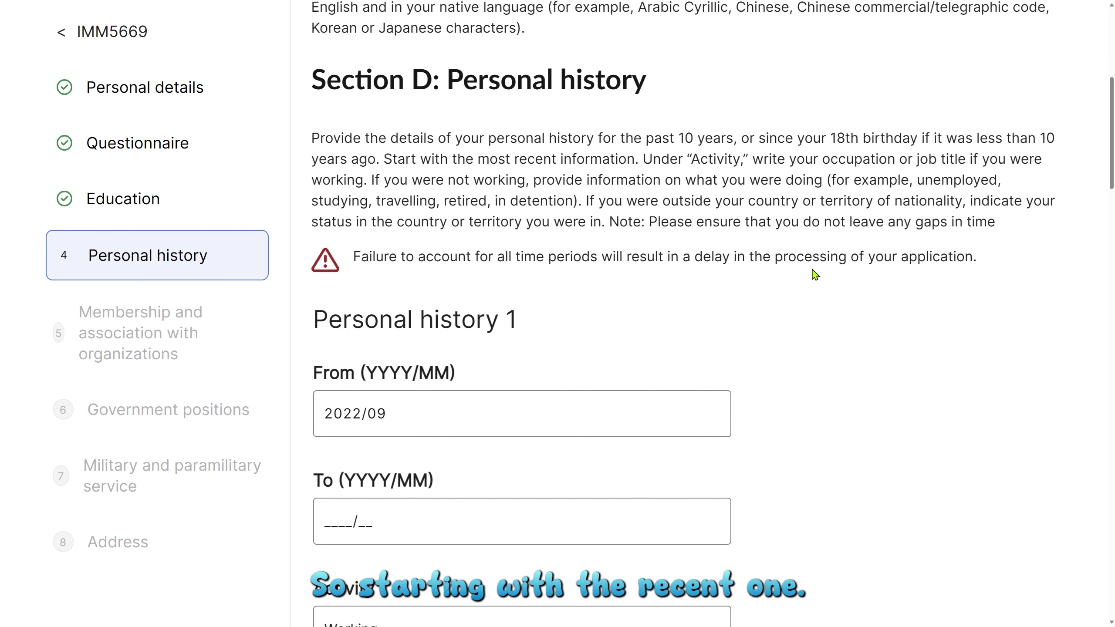
scroll(815, 274, "down", 2)
scroll(813, 270, "down", 2)
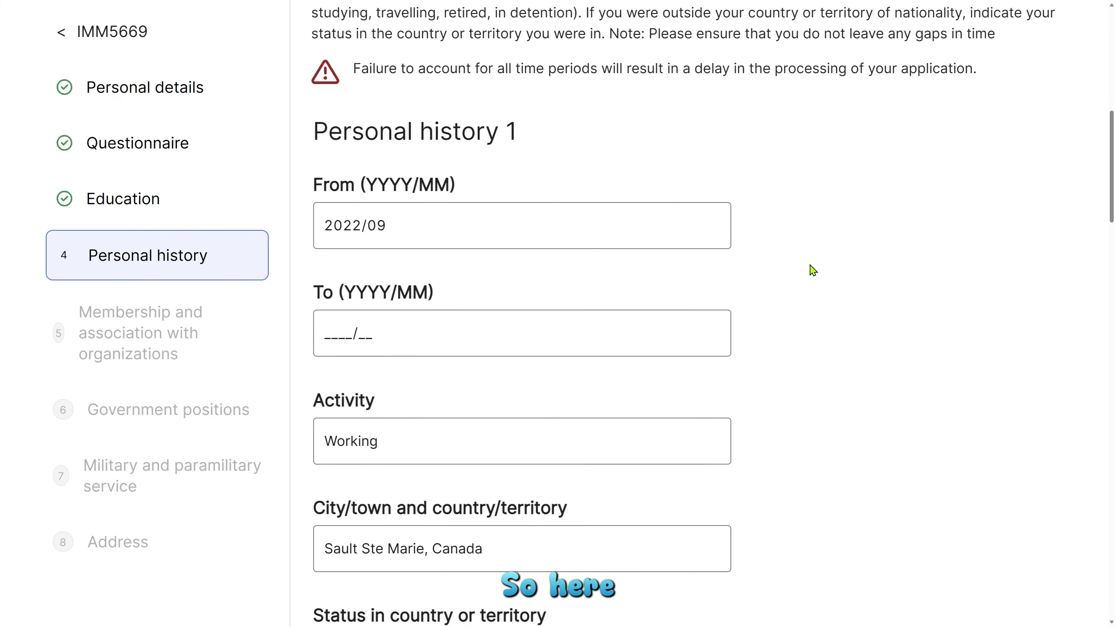
scroll(526, 224, "down", 2)
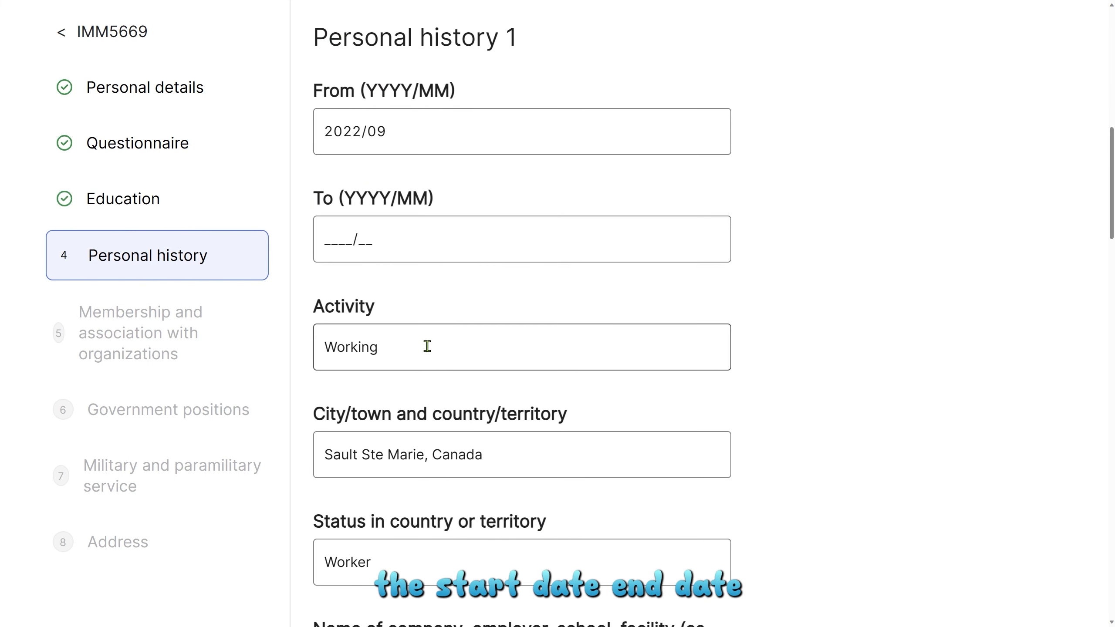
scroll(437, 343, "down", 4)
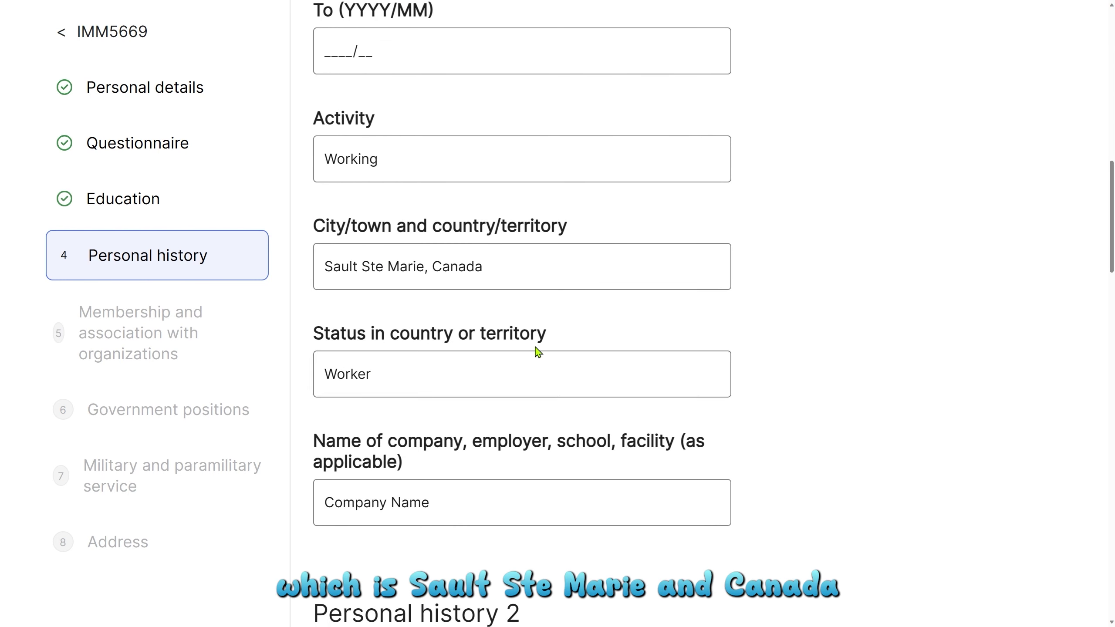
scroll(540, 368, "down", 2)
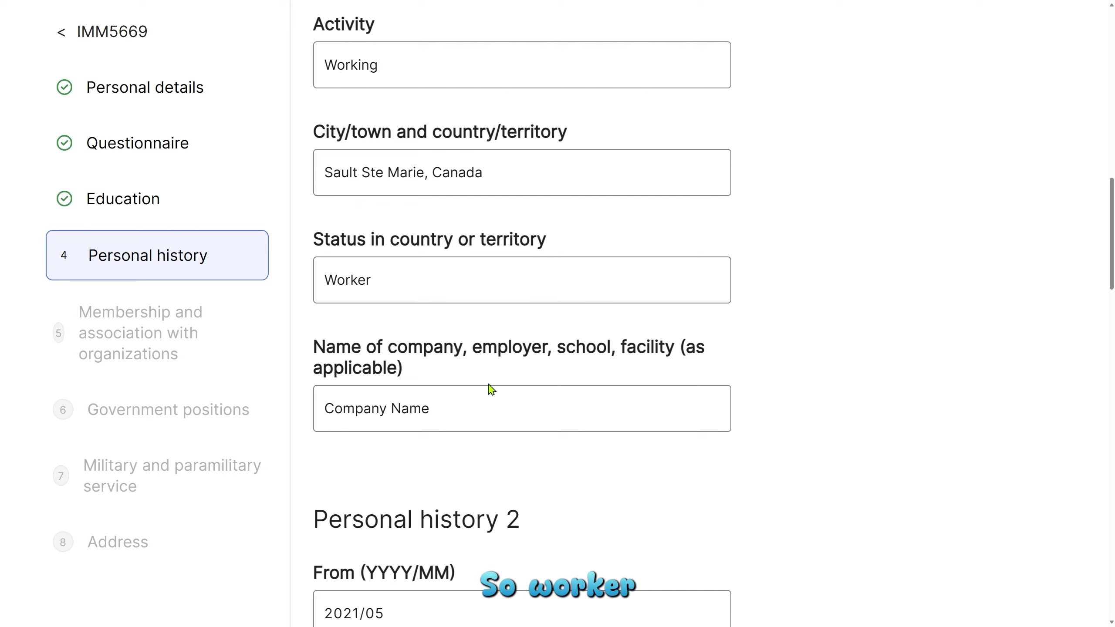
scroll(507, 386, "down", 2)
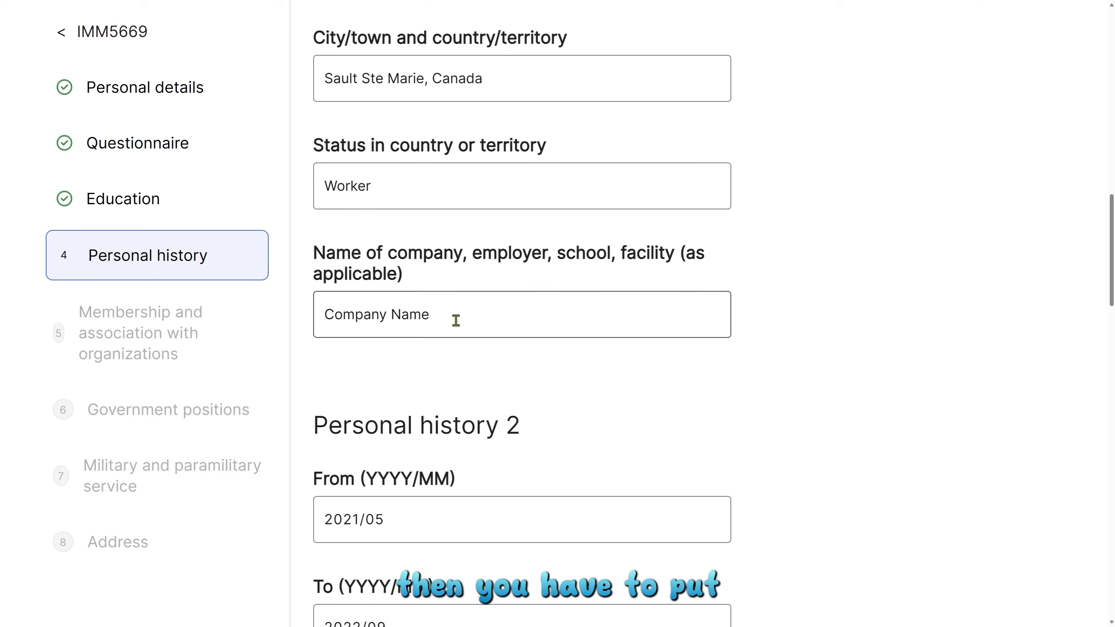
scroll(837, 387, "down", 2)
scroll(838, 386, "down", 4)
scroll(837, 385, "down", 2)
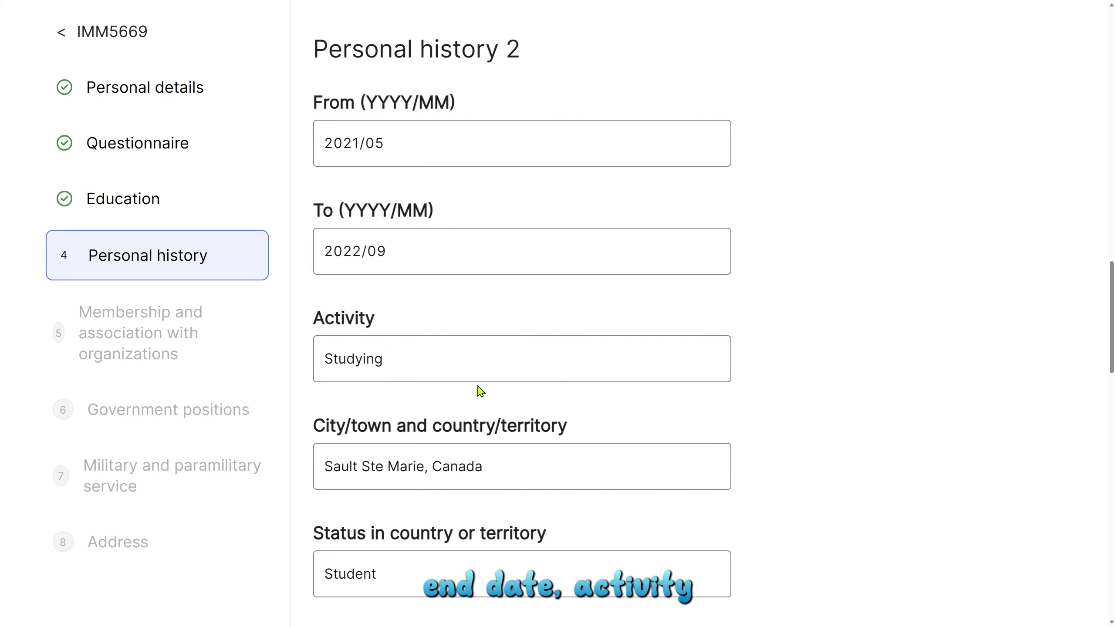
scroll(717, 411, "down", 2)
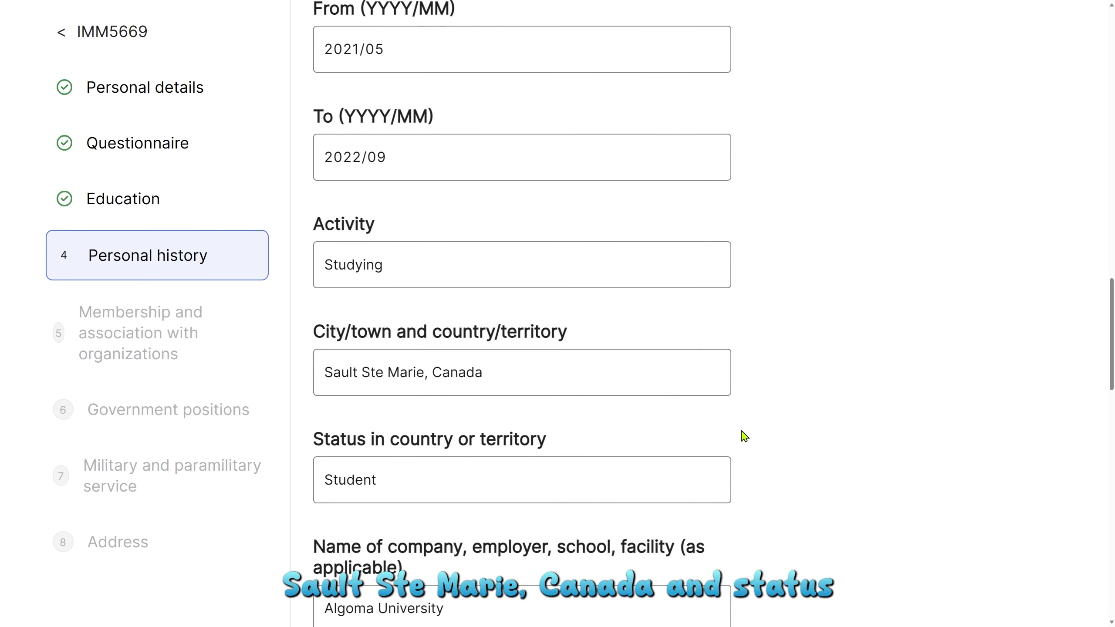
scroll(742, 433, "down", 2)
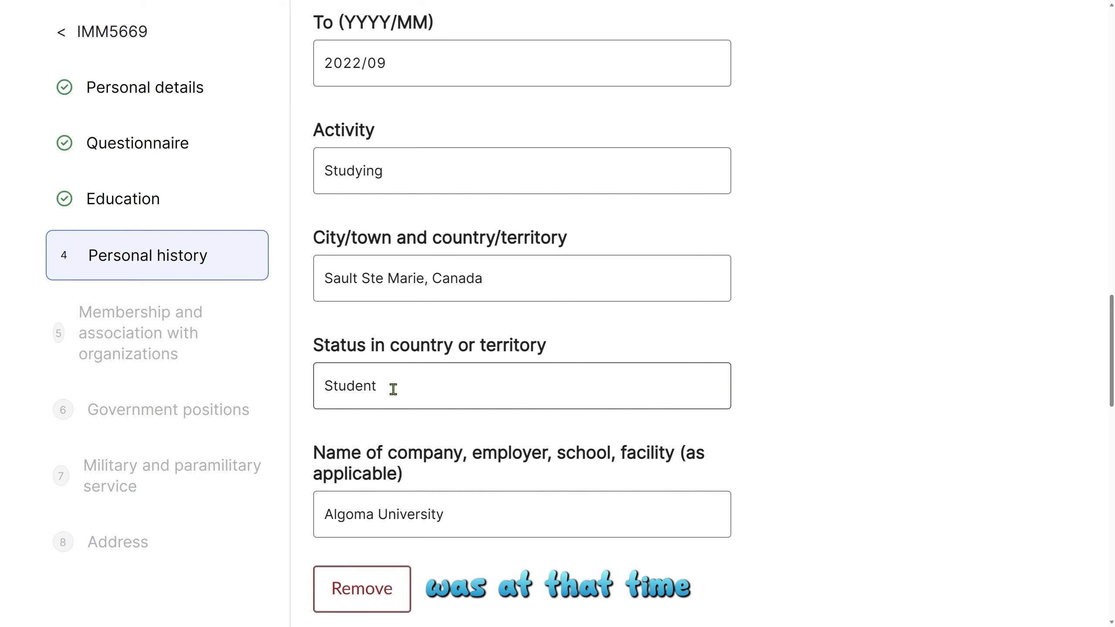
scroll(394, 388, "down", 2)
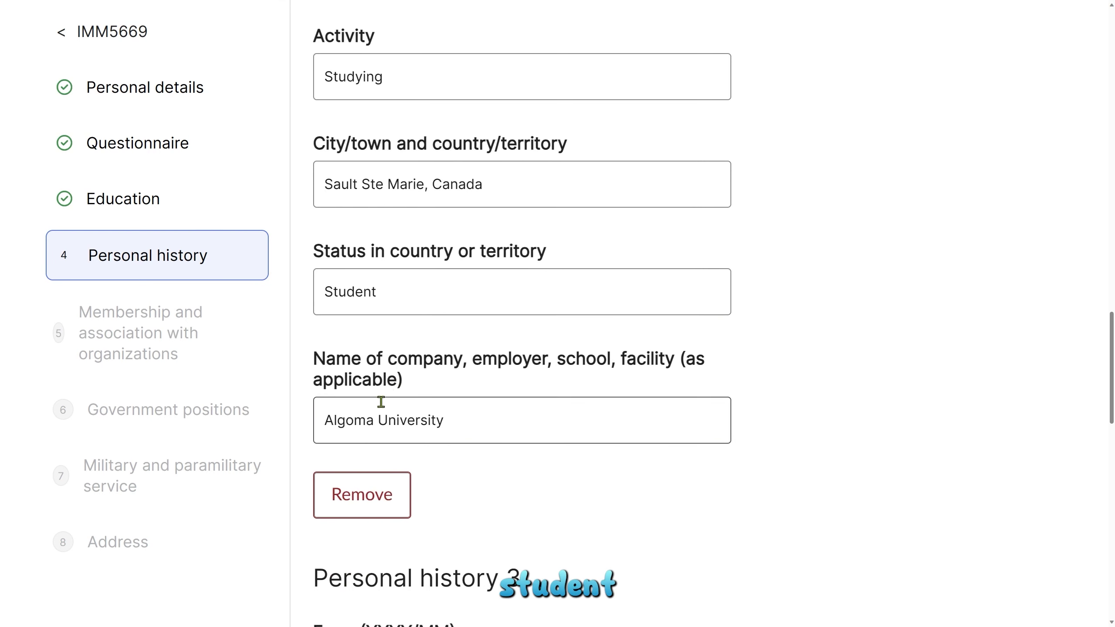
scroll(533, 399, "down", 4)
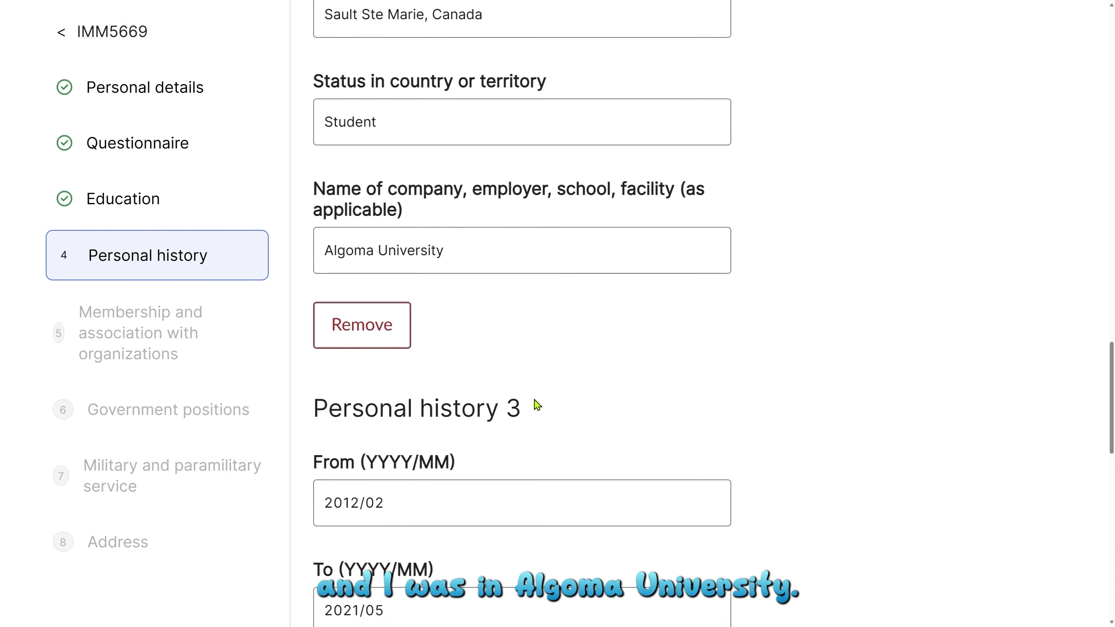
scroll(606, 393, "down", 3)
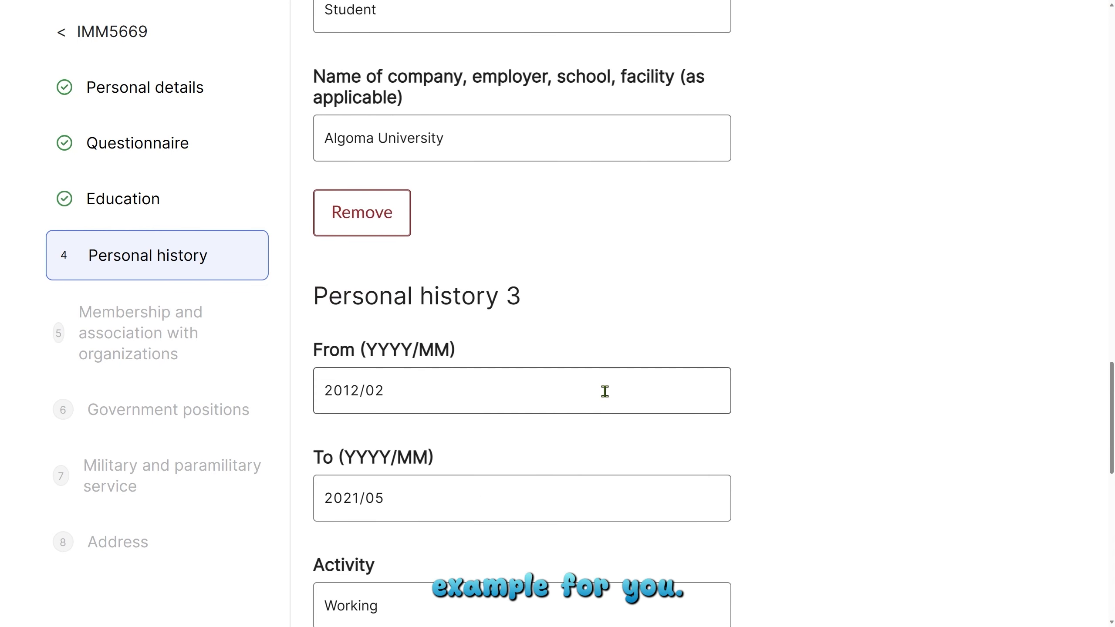
scroll(605, 391, "down", 3)
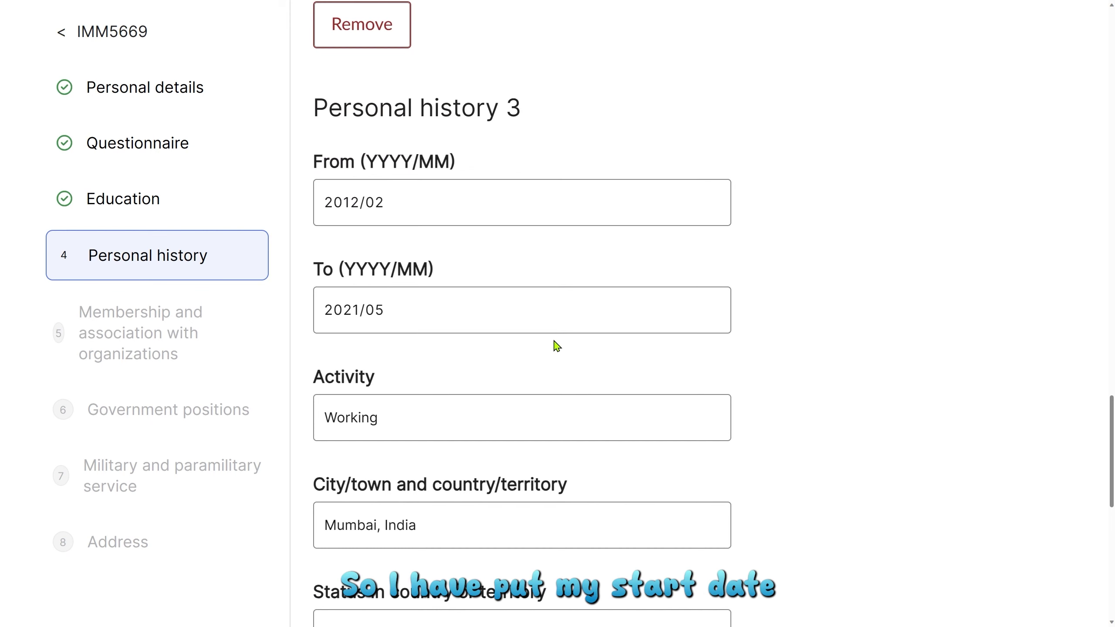
scroll(555, 347, "down", 2)
scroll(622, 411, "down", 2)
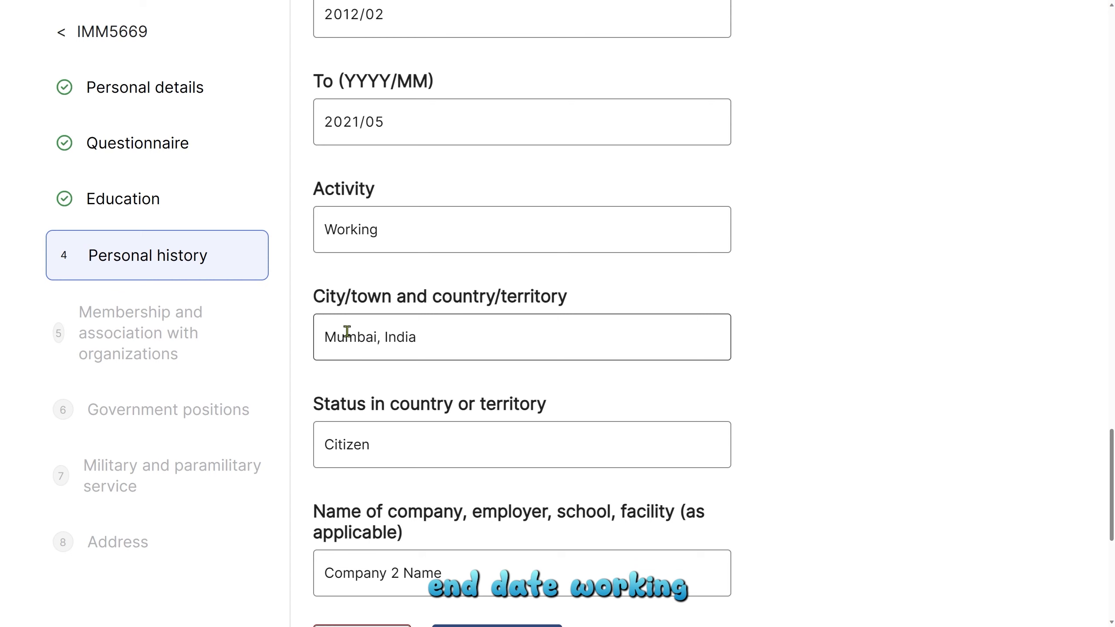
scroll(504, 370, "down", 2)
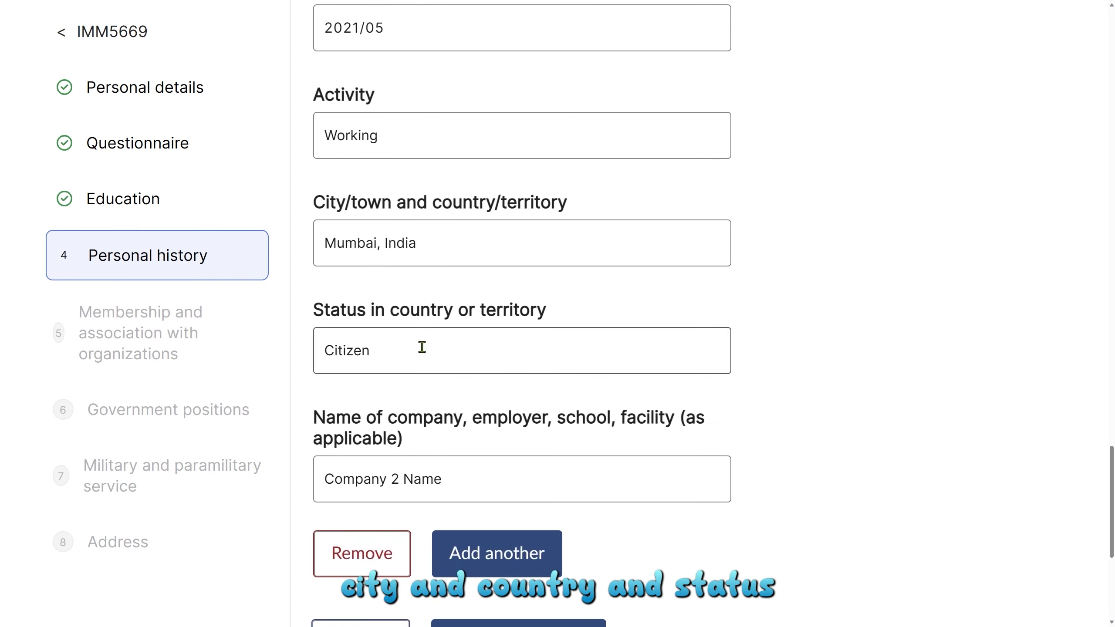
scroll(423, 356, "down", 2)
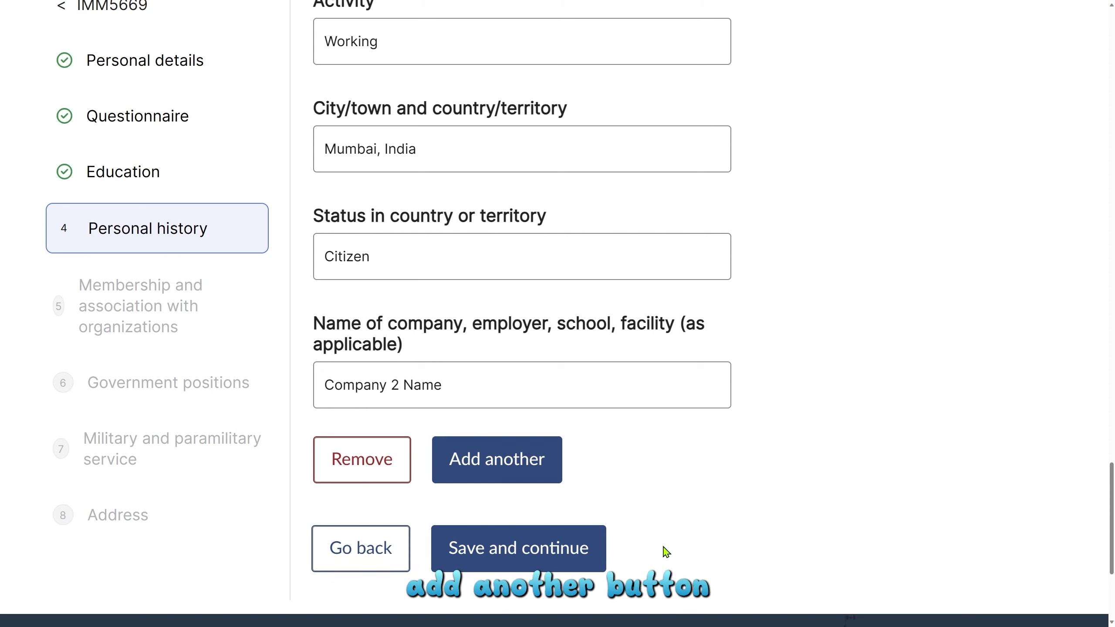
Save the personal history and review Section E's guidance on organizations, trade unions and writing None.
left_click(501, 559)
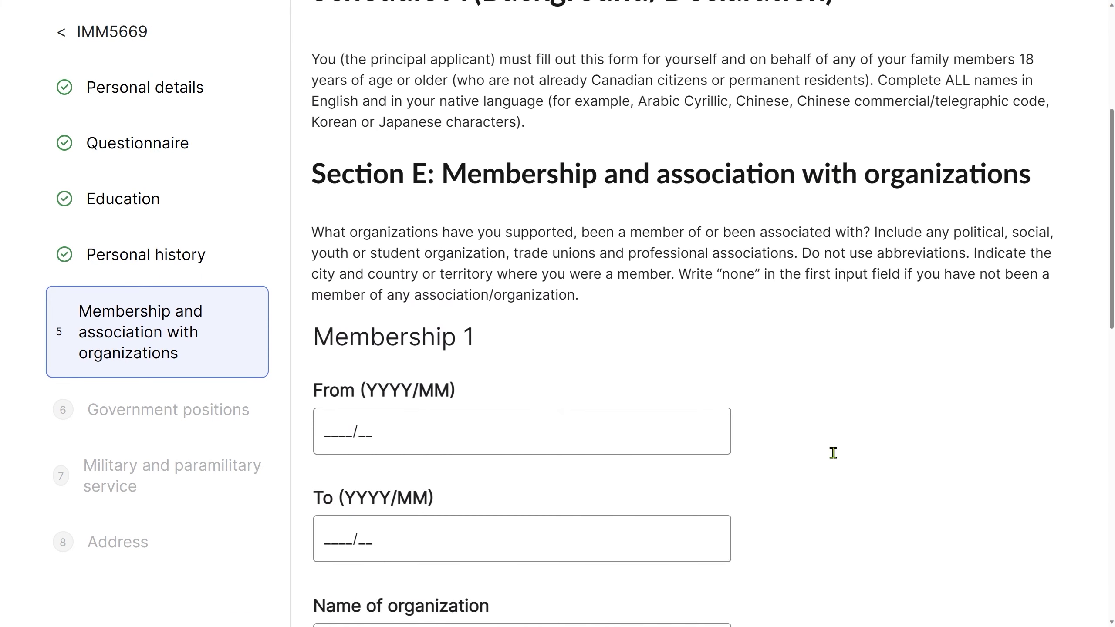
scroll(811, 403, "down", 2)
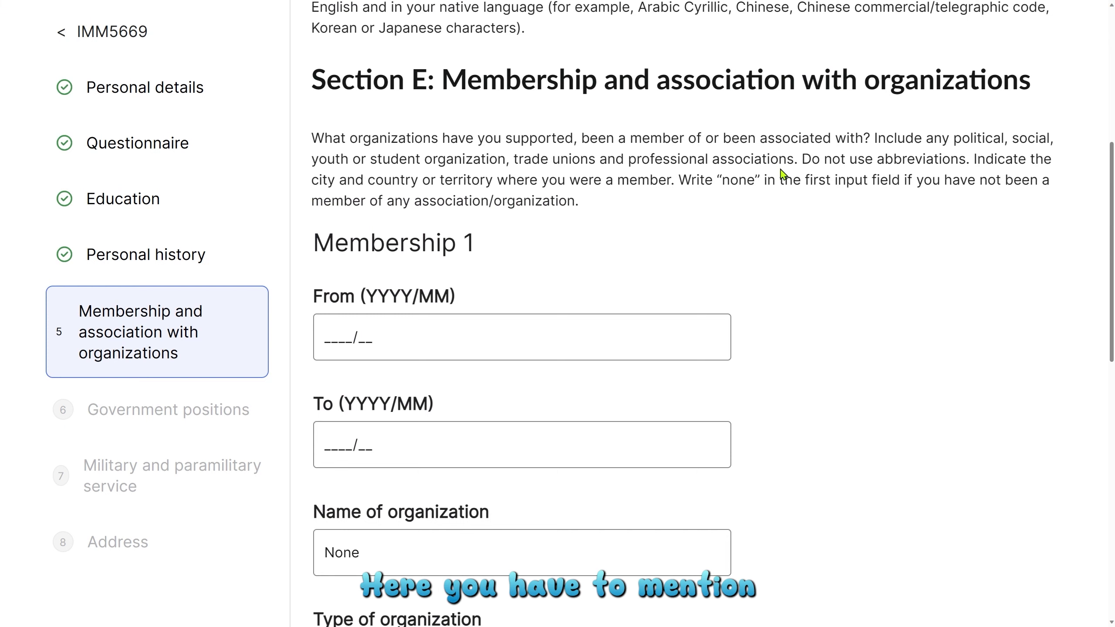
left_click_drag(878, 139, 876, 159)
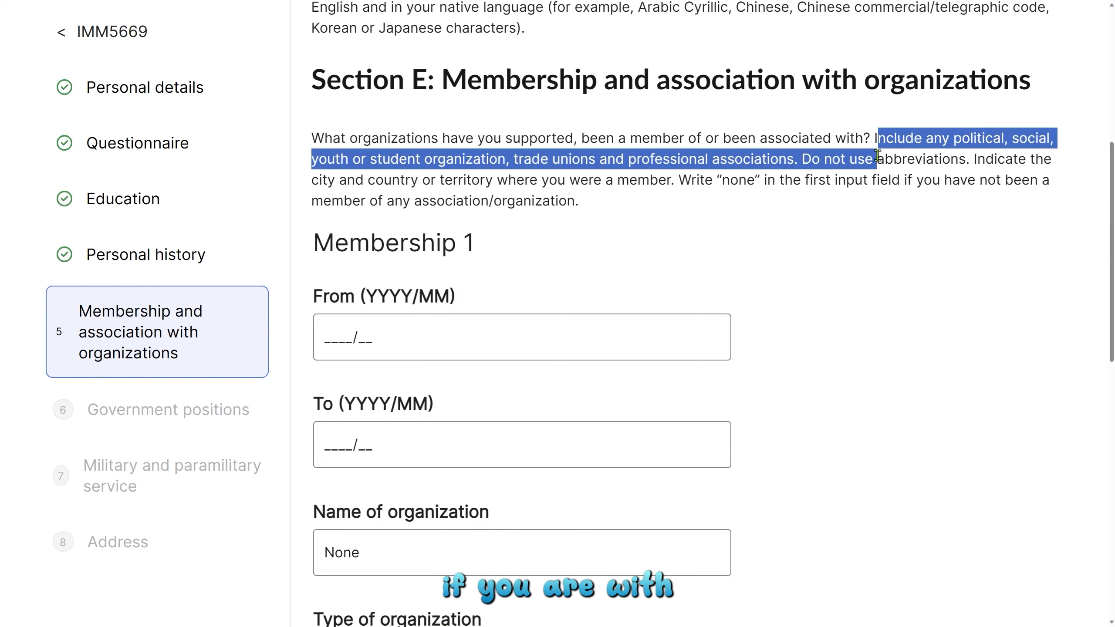
left_click(898, 175)
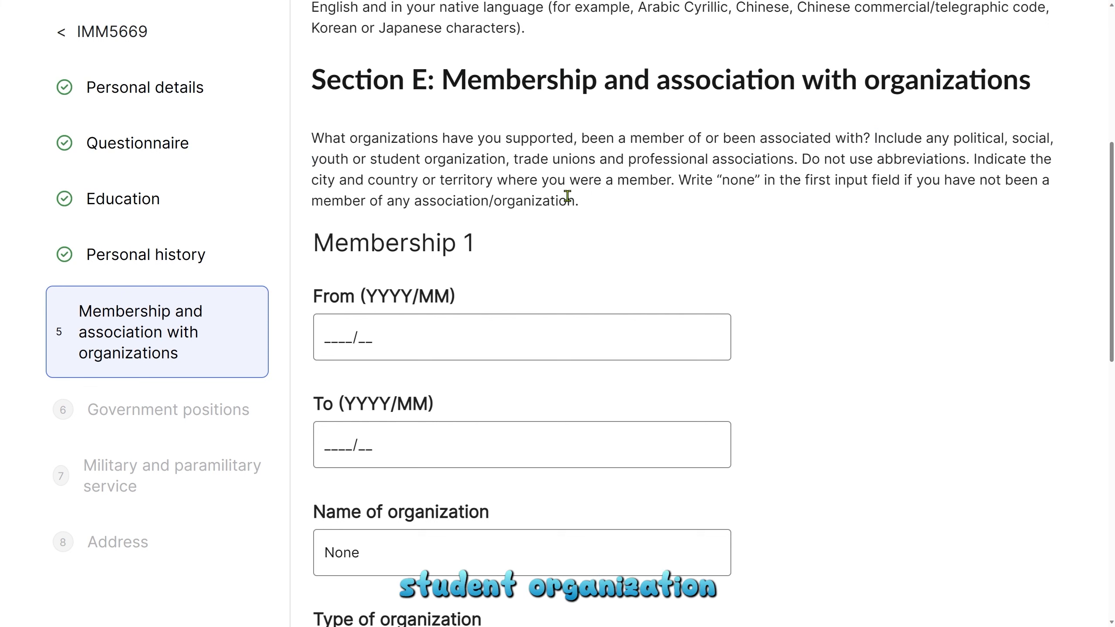
left_click_drag(510, 159, 794, 160)
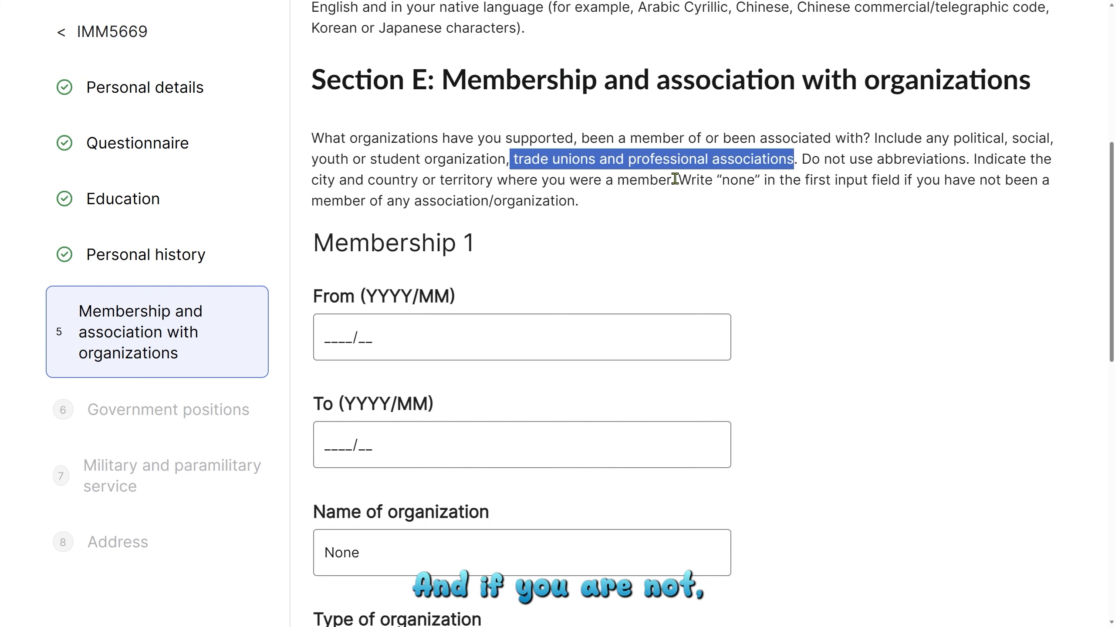
left_click_drag(679, 180, 797, 185)
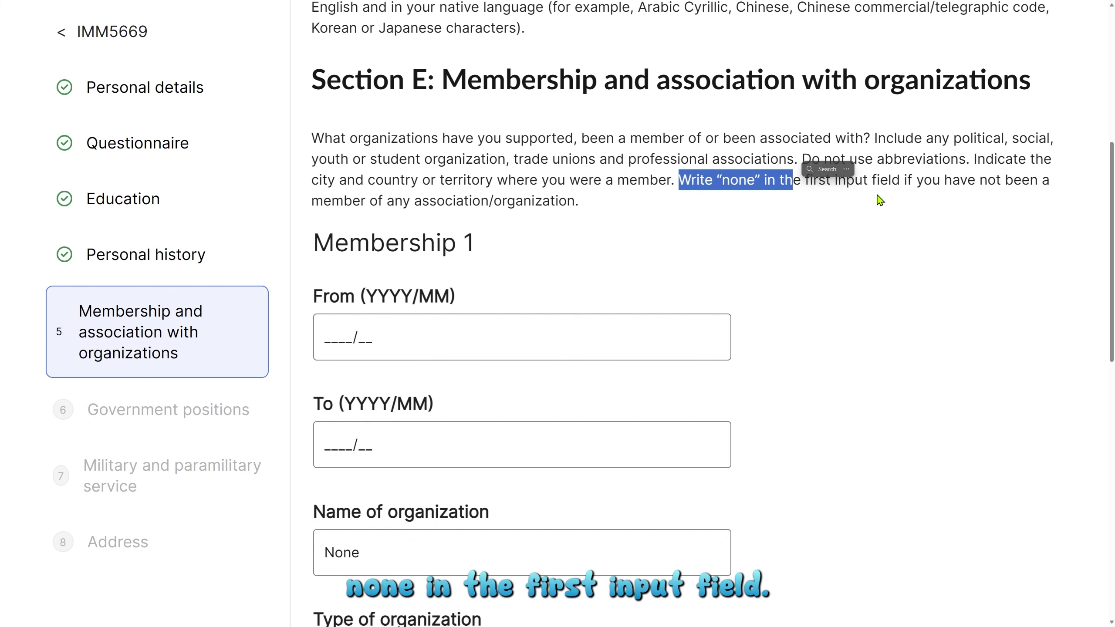
scroll(880, 200, "down", 2)
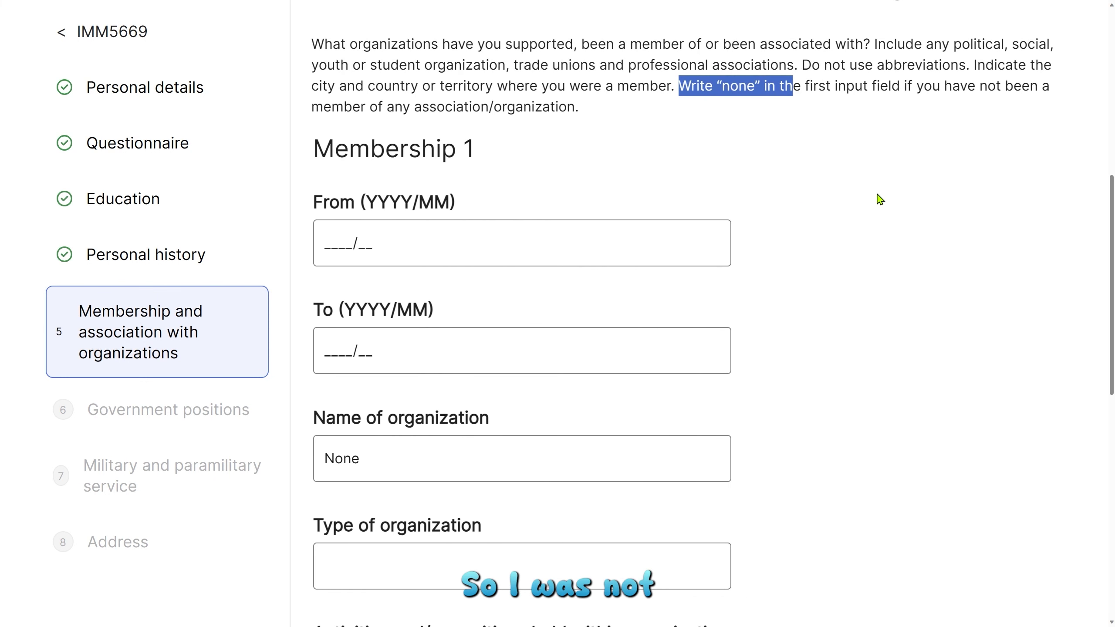
left_click(879, 199)
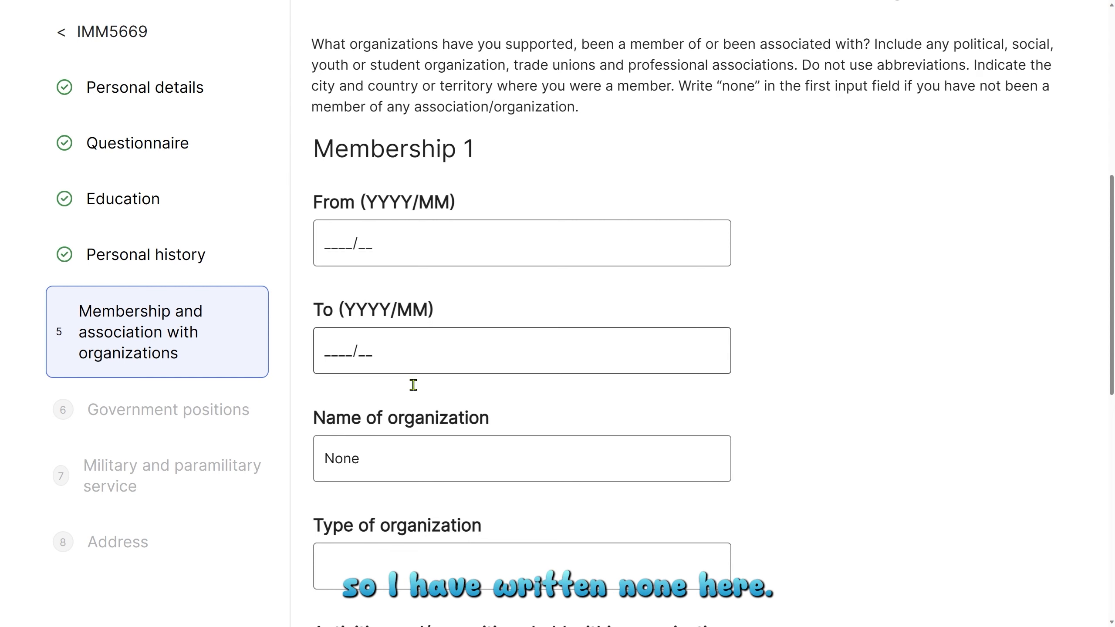
Confirm the organization name is None and save the membership section.
left_click(341, 459)
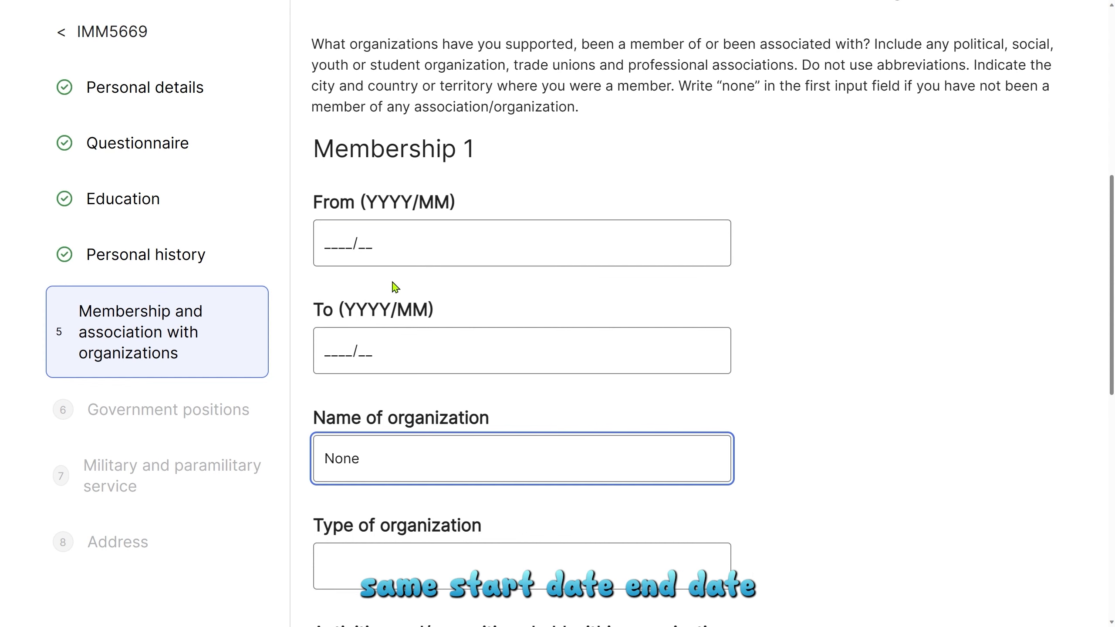
scroll(463, 289, "down", 5)
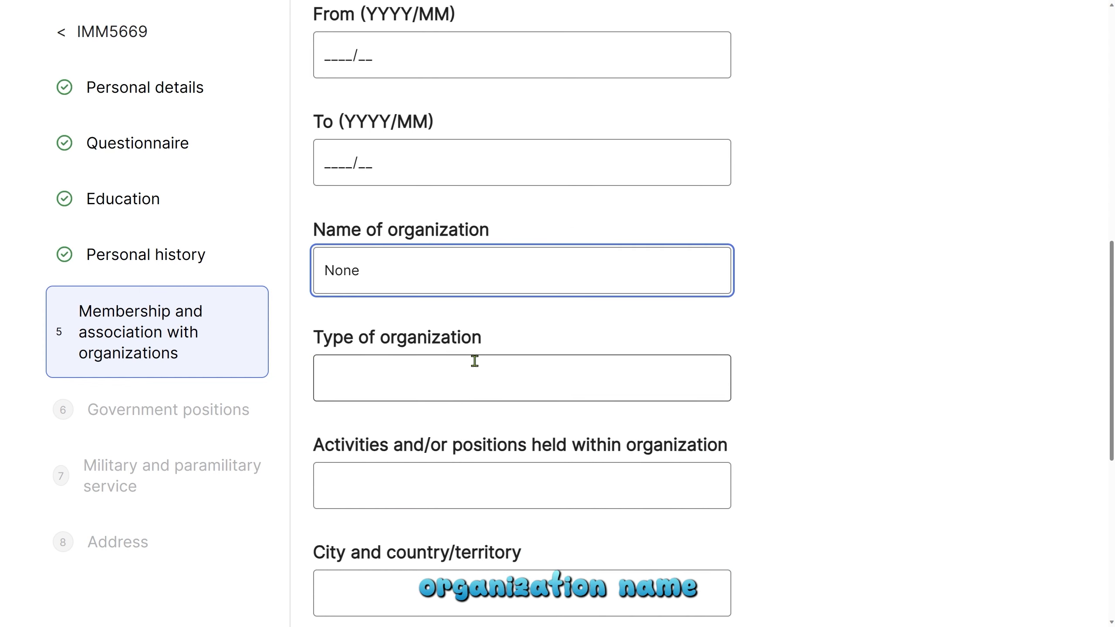
scroll(631, 372, "down", 3)
scroll(632, 372, "down", 4)
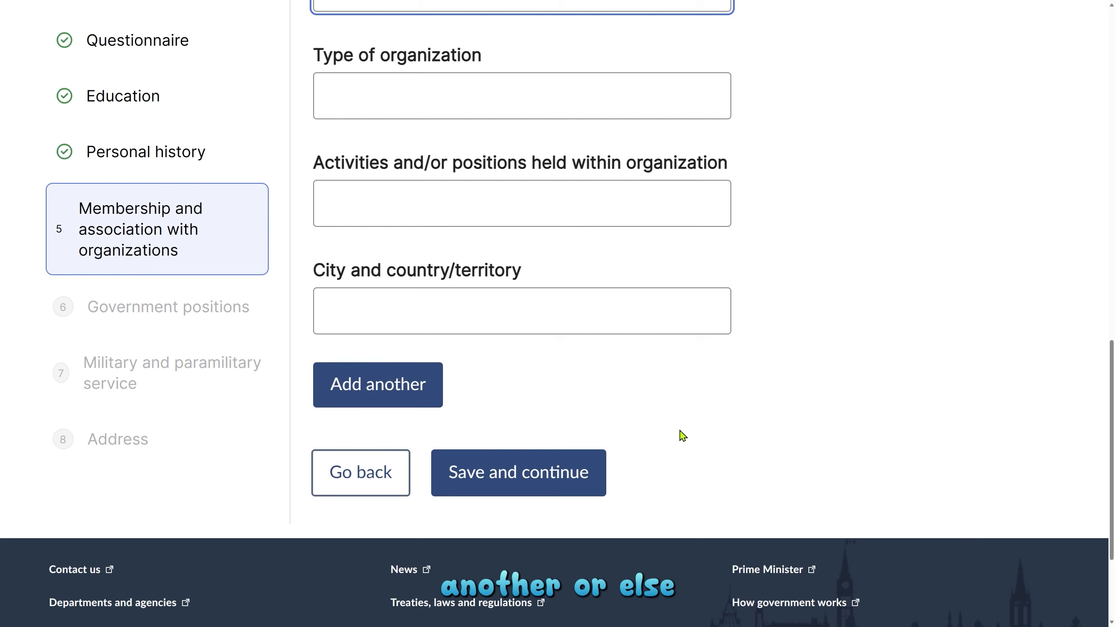
left_click(547, 478)
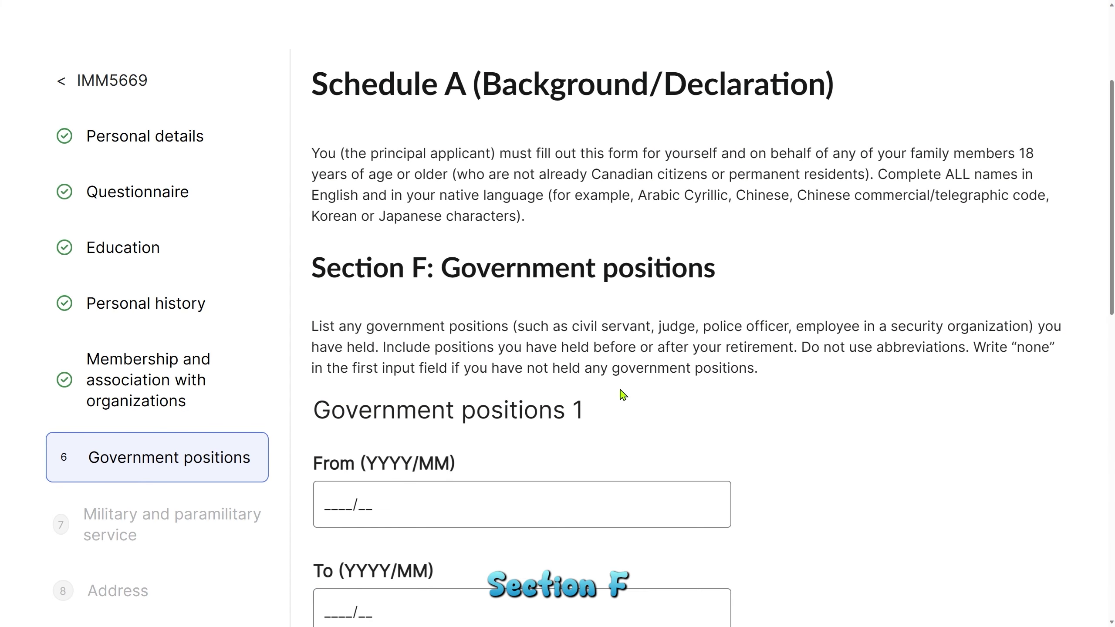
Scroll down Section F: Government positions to its still-empty first entry.
scroll(628, 393, "down", 2)
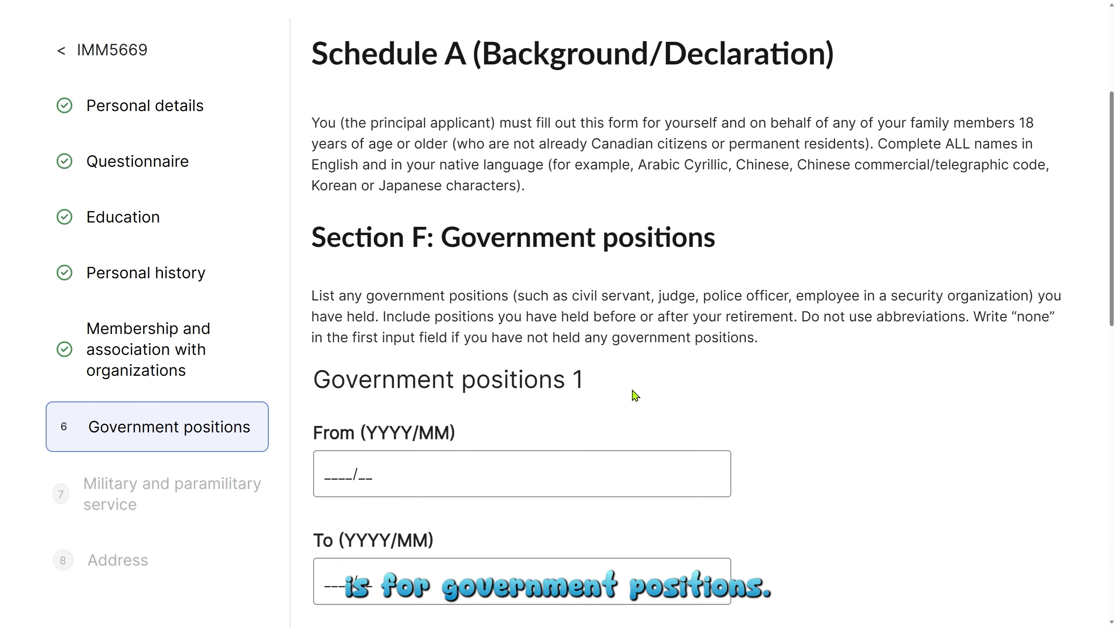
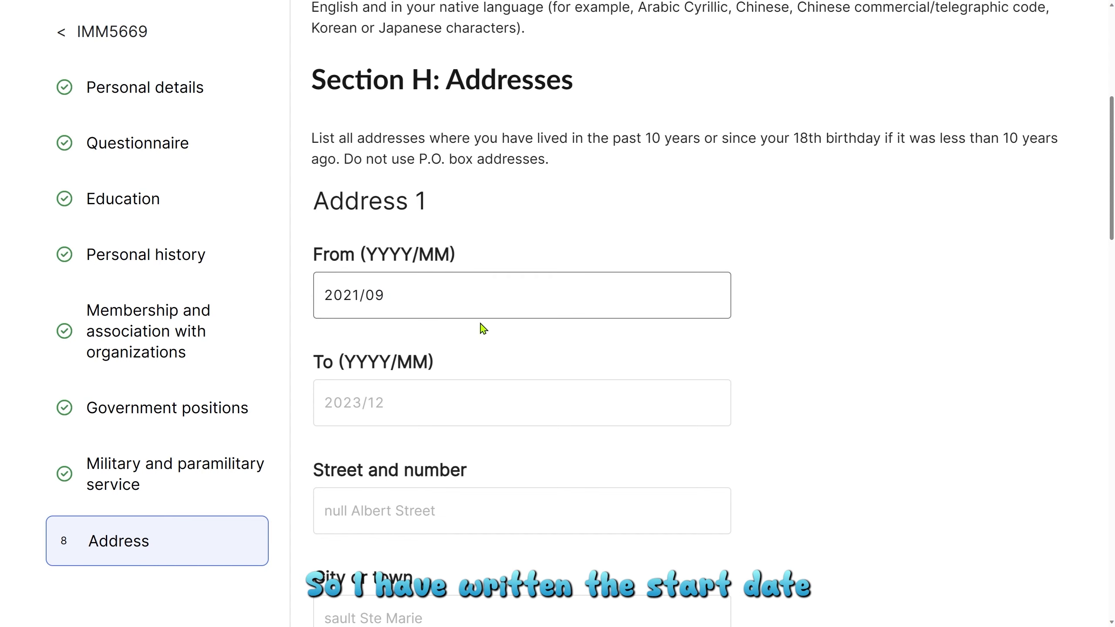
Scroll down Section H: Addresses to Address 1, which starts 2021/09.
scroll(483, 326, "down", 10)
scroll(485, 326, "down", 3)
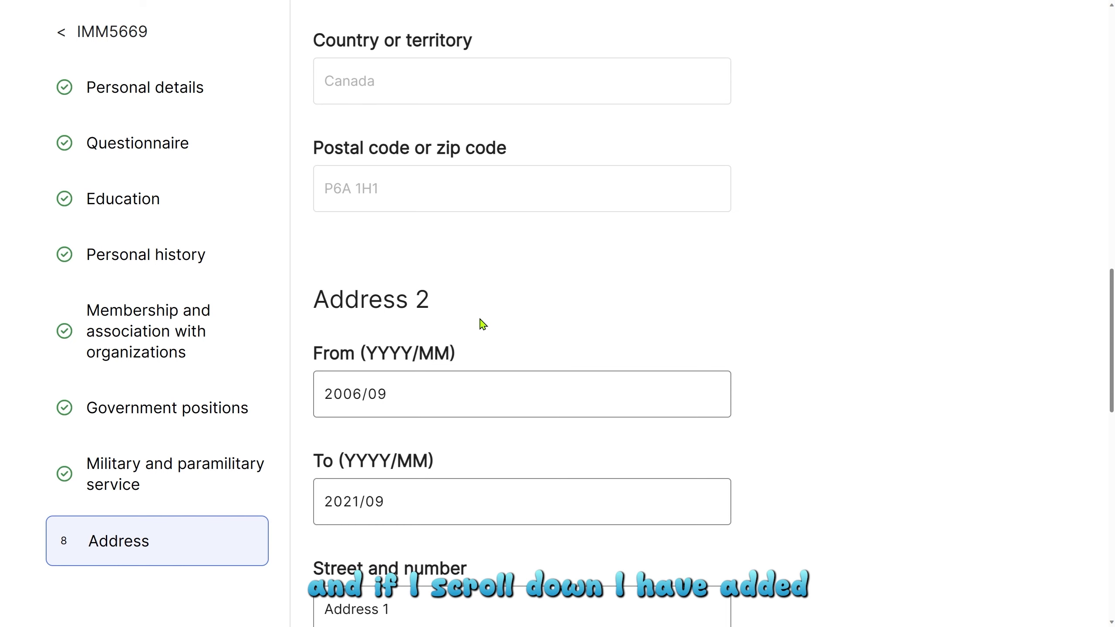
scroll(483, 324, "down", 5)
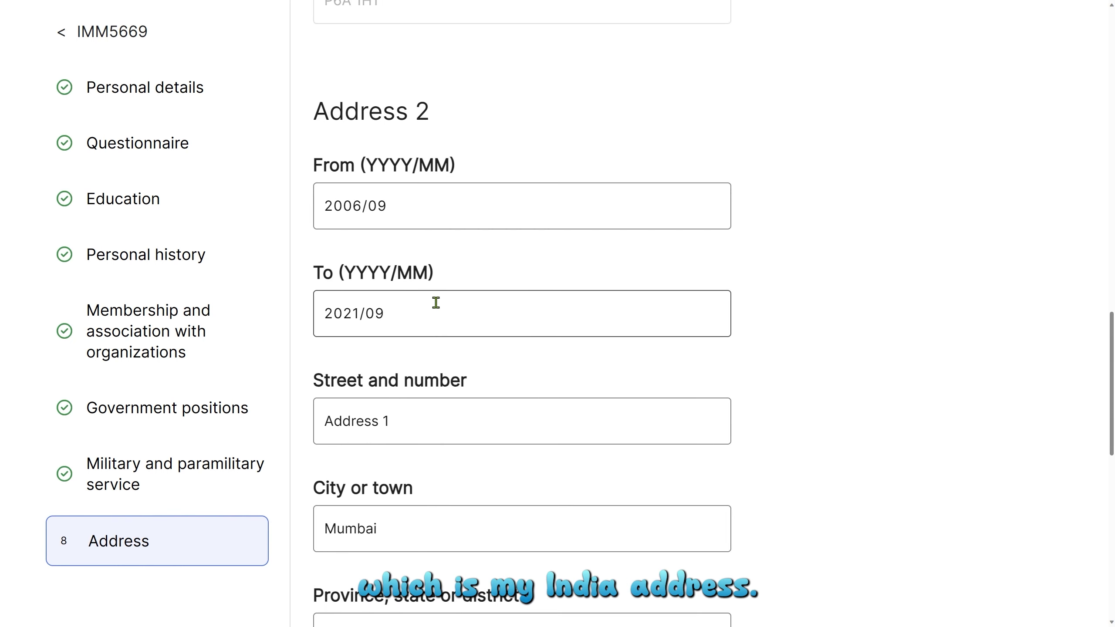
left_click(361, 205)
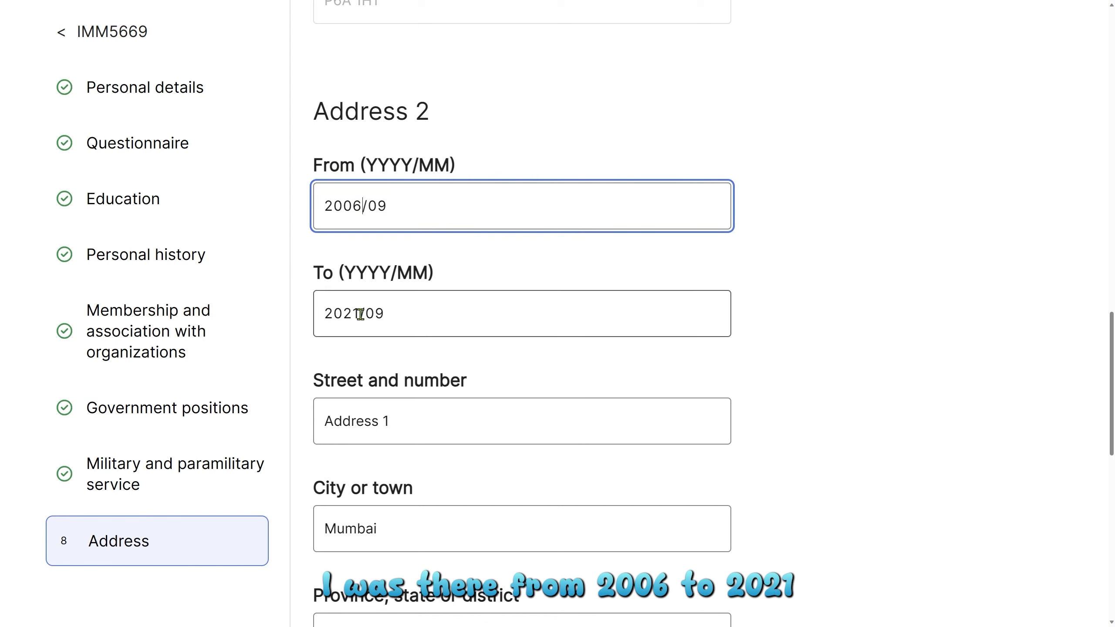
scroll(388, 329, "down", 3)
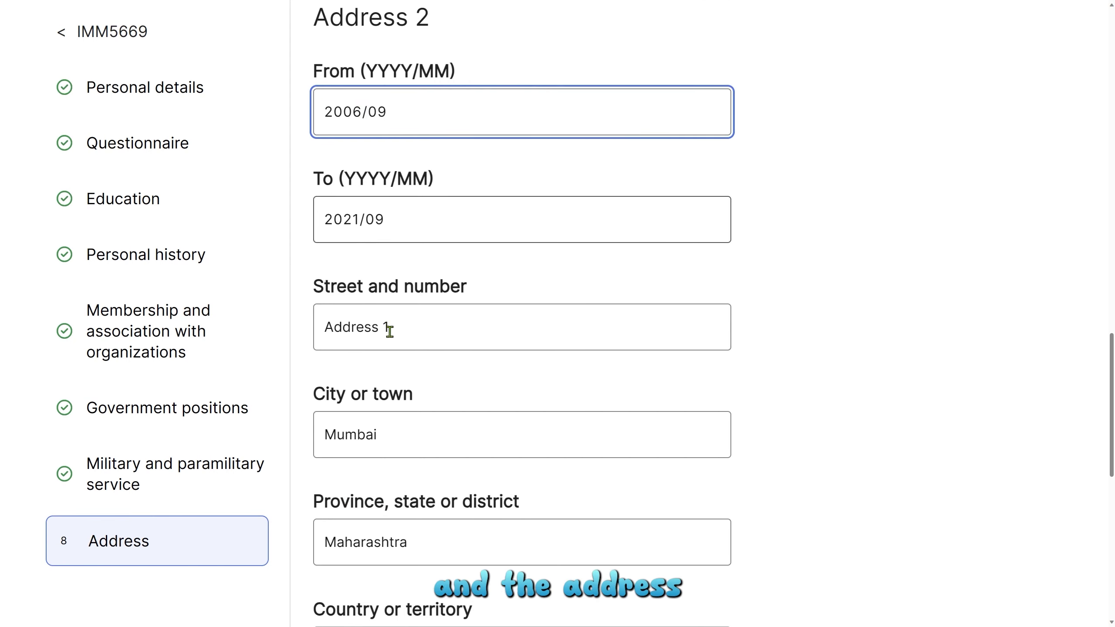
scroll(460, 373, "down", 6)
scroll(462, 373, "down", 1)
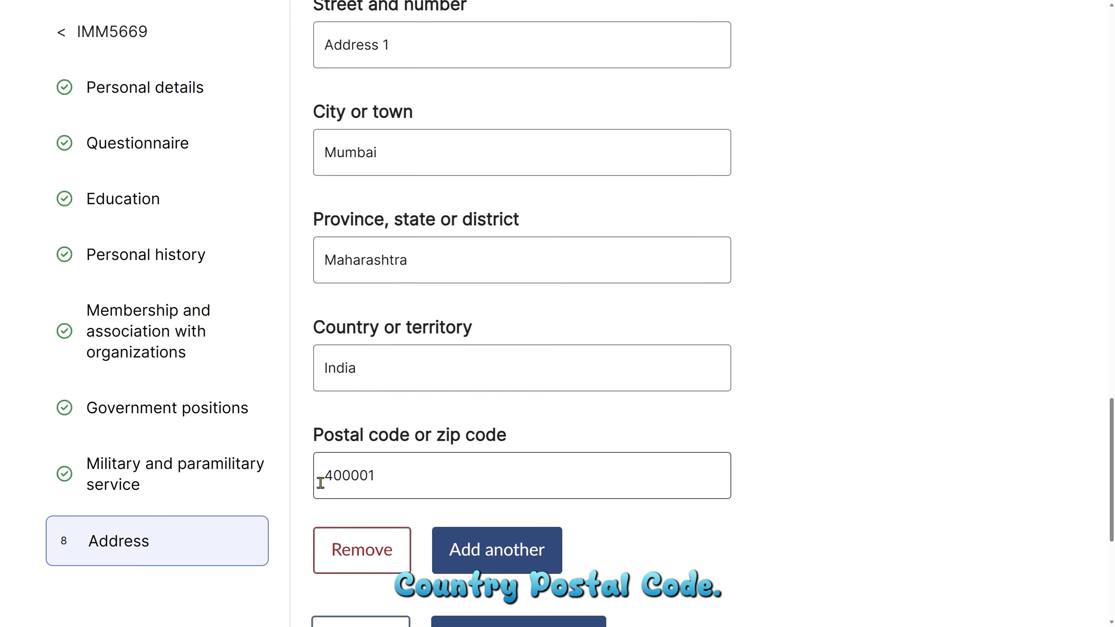
scroll(562, 565, "down", 2)
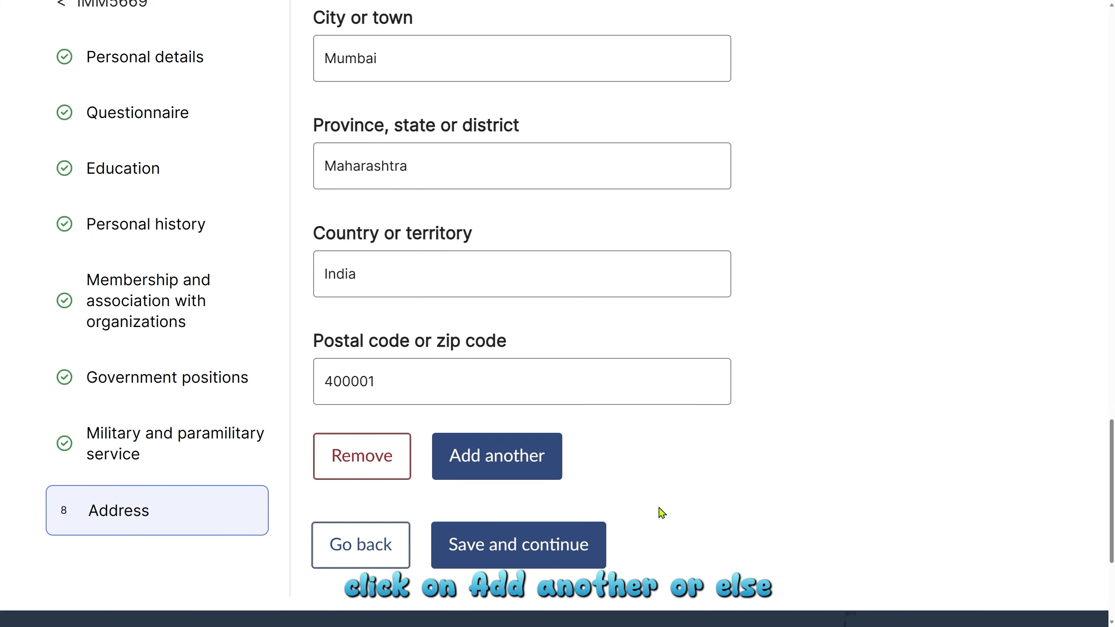
Save the address details and scroll to Schedule A's applicants table.
left_click(518, 555)
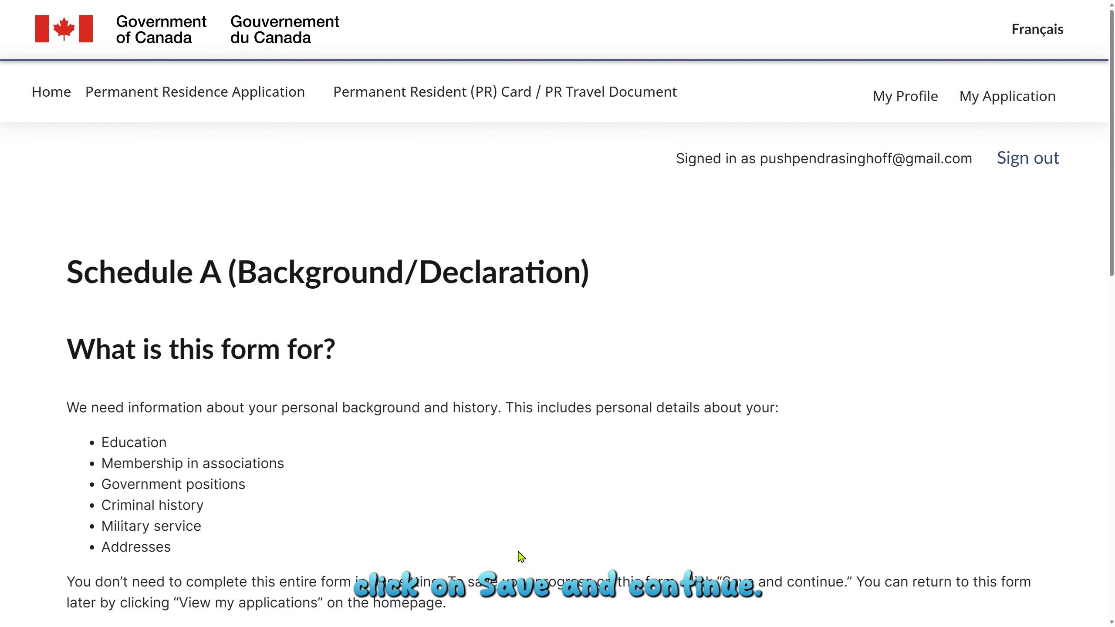
scroll(518, 551, "down", 10)
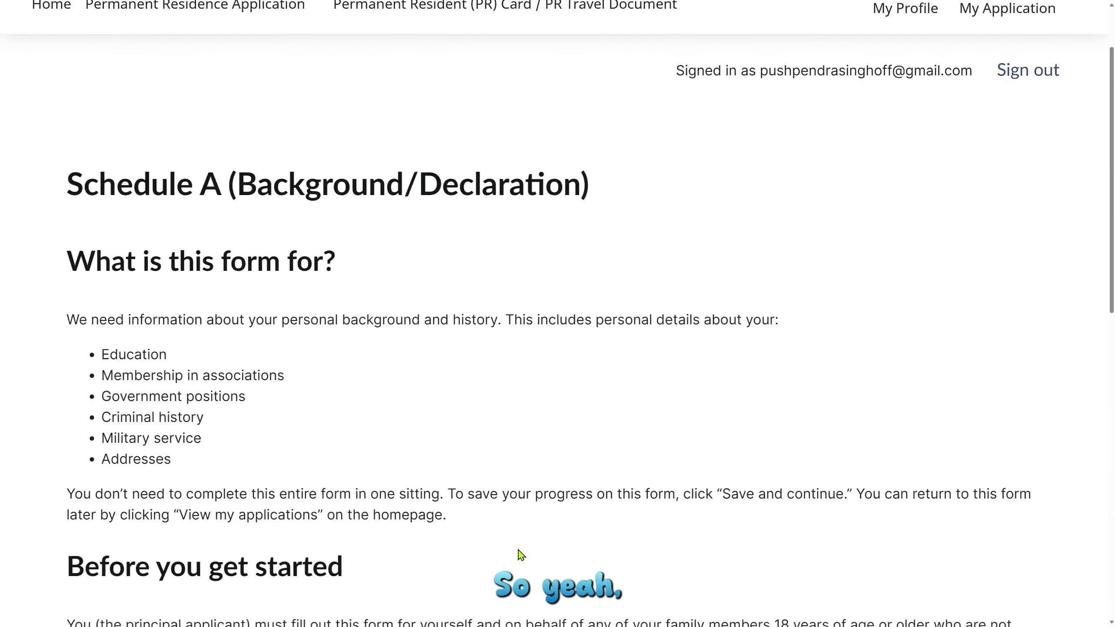
scroll(518, 550, "down", 2)
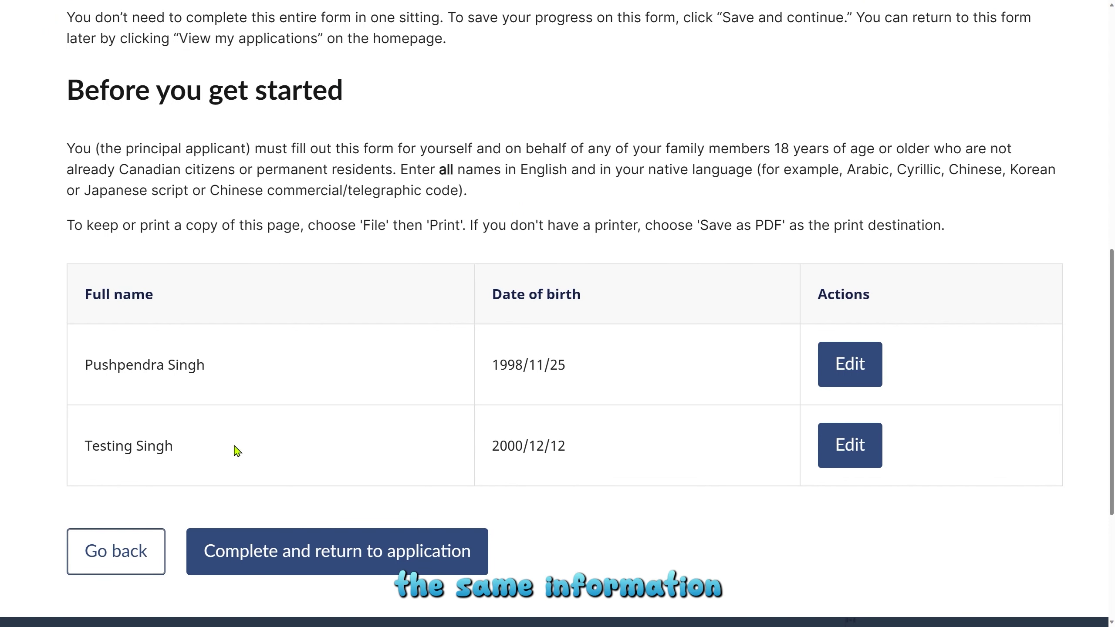
Check the dependant's name in the applicants table, then finish Schedule A and return to the application.
left_click_drag(113, 447, 158, 444)
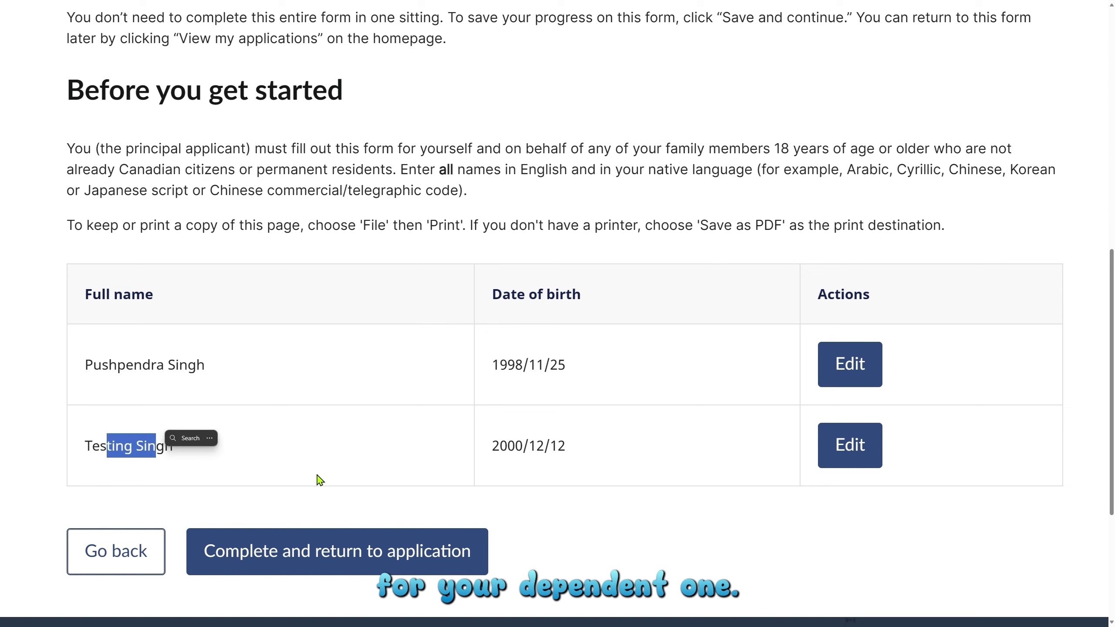
left_click(338, 465)
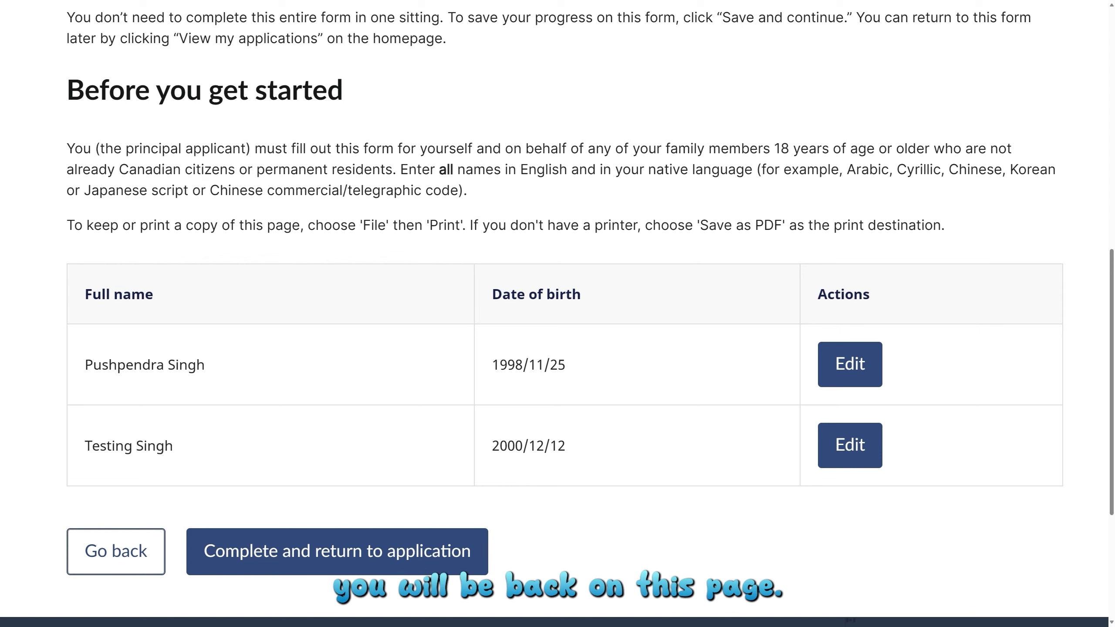
left_click(414, 558)
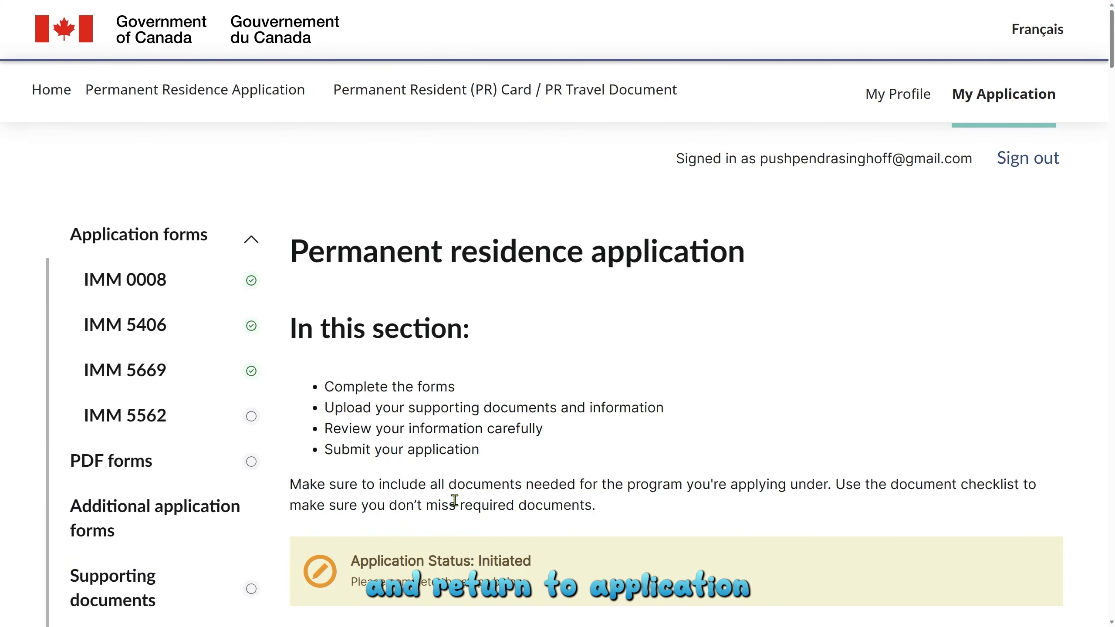
Scroll down the application page to confirm IMM 5669 now carries a green check.
scroll(651, 483, "down", 1)
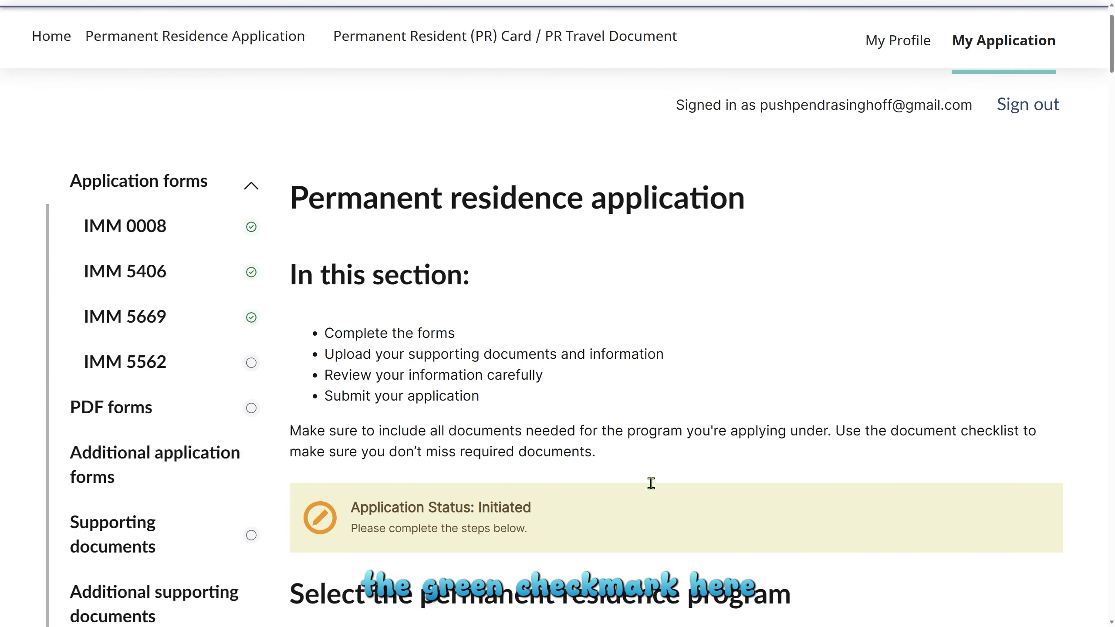
scroll(651, 483, "down", 20)
scroll(658, 485, "down", 5)
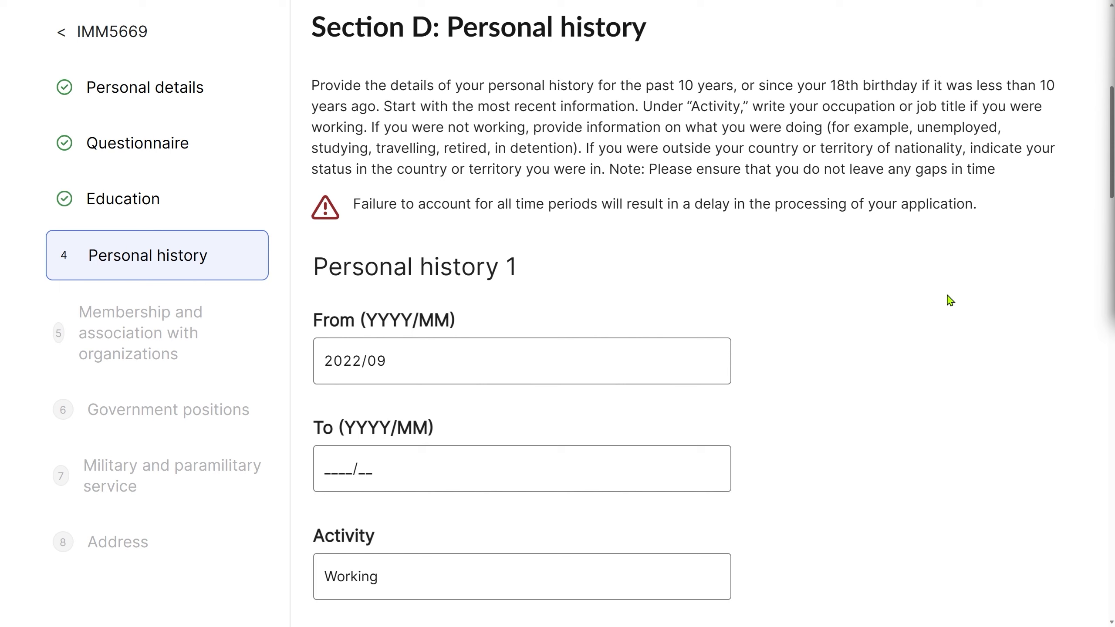
left_click(344, 361)
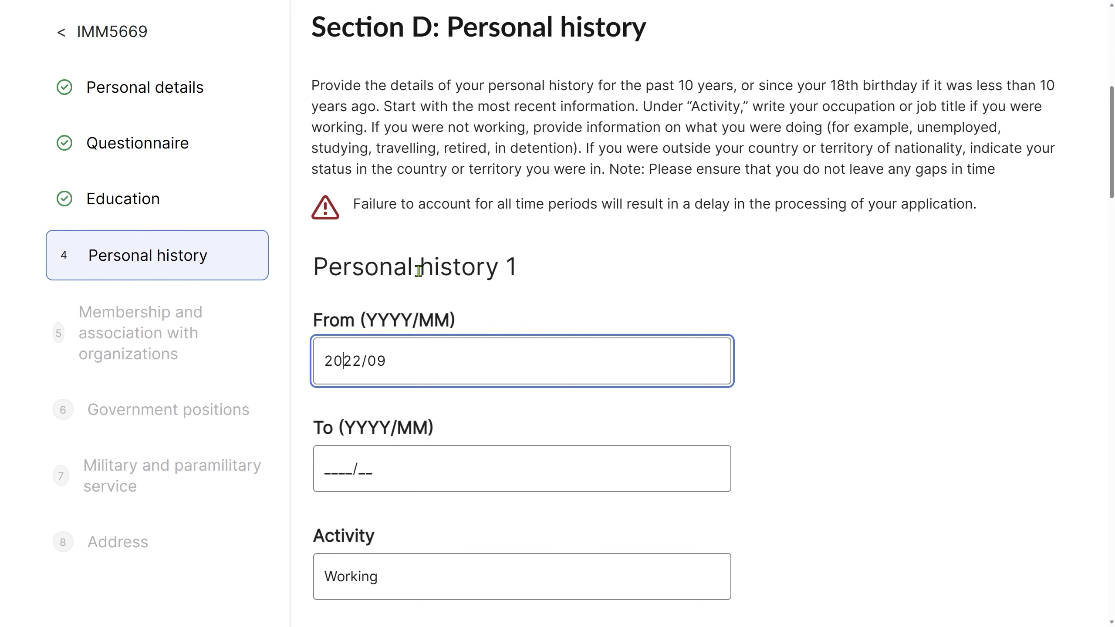
scroll(419, 271, "down", 15)
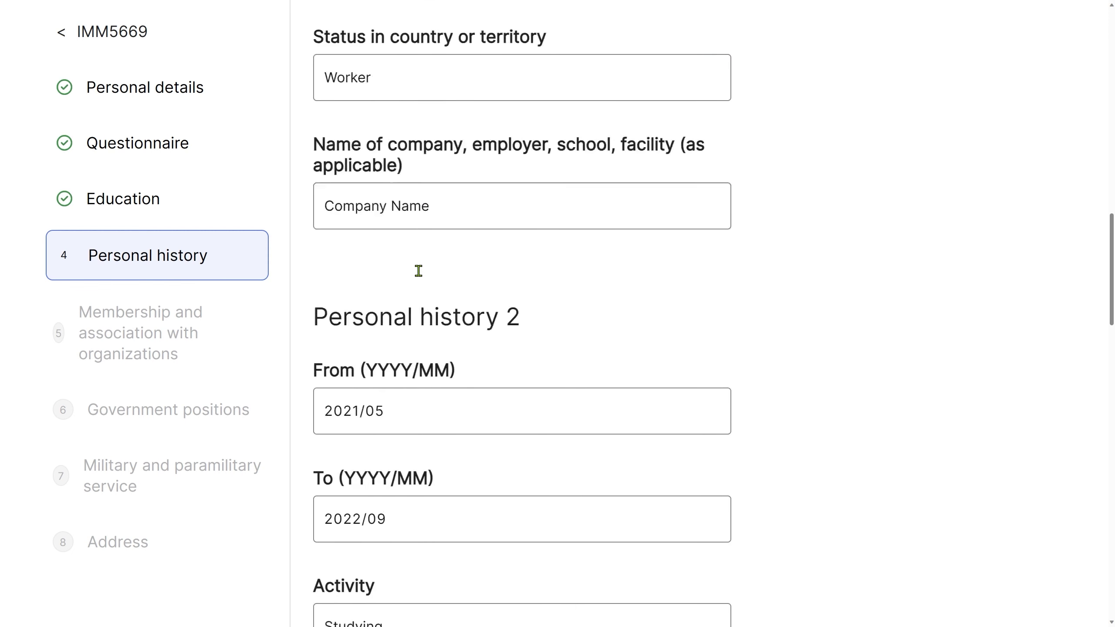
left_click(354, 390)
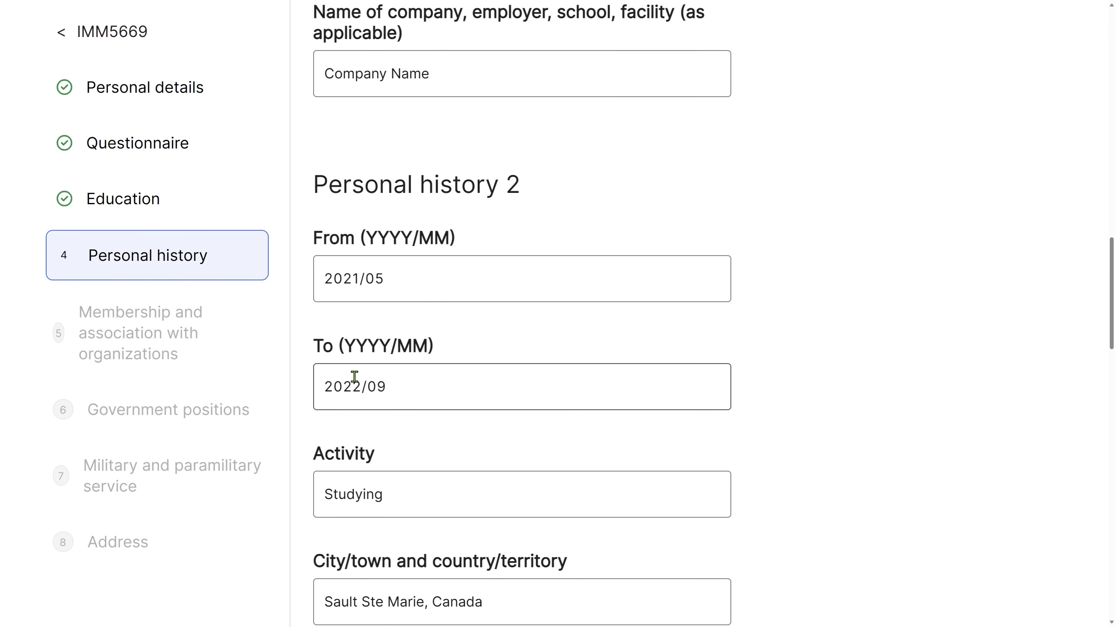
left_click_drag(386, 386, 330, 387)
key("Left")
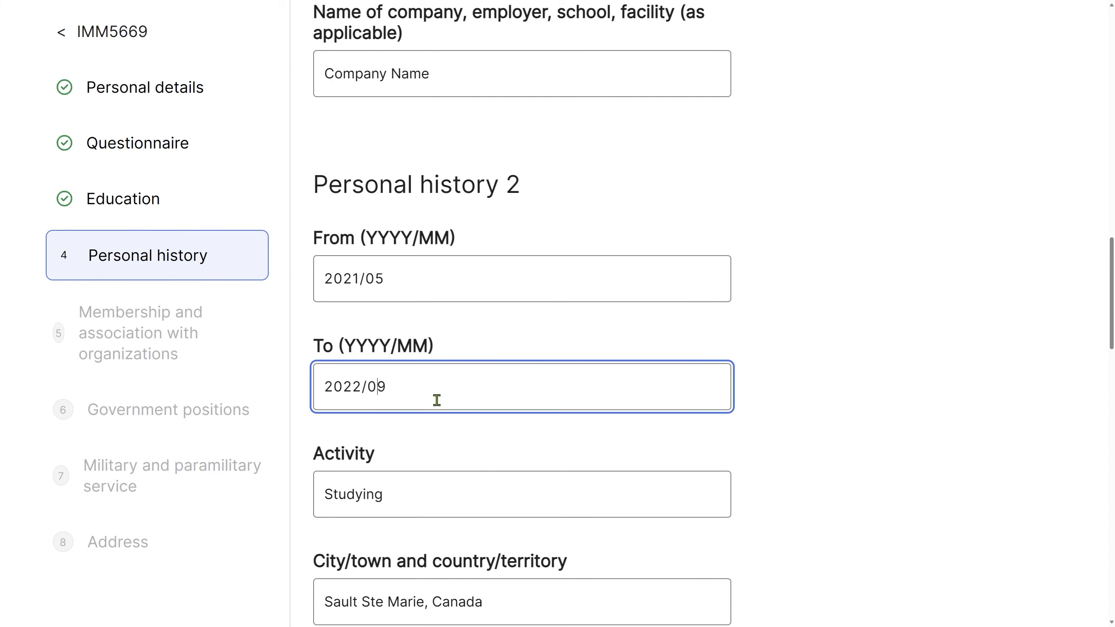
scroll(802, 438, "up", 12)
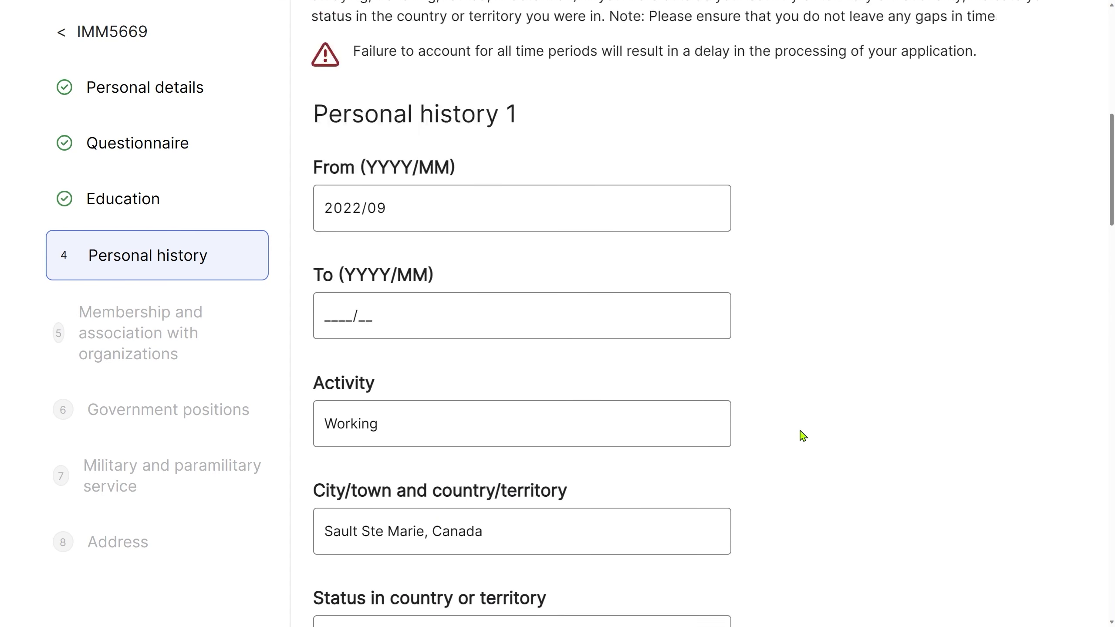
scroll(803, 436, "up", 1)
scroll(791, 431, "down", 13)
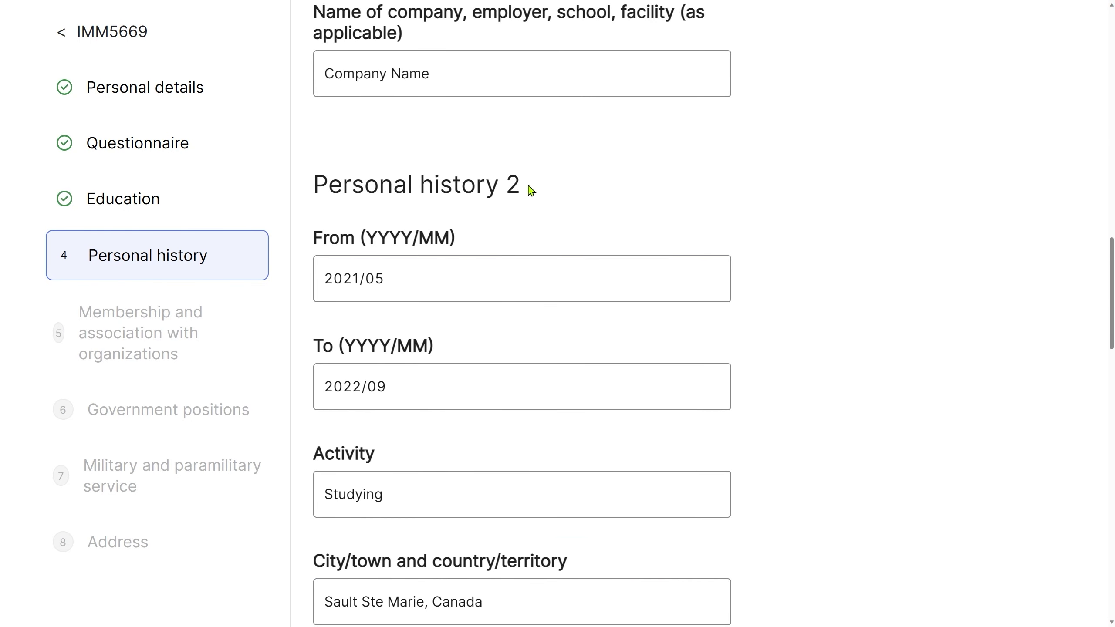
left_click_drag(531, 189, 508, 186)
left_click(363, 277)
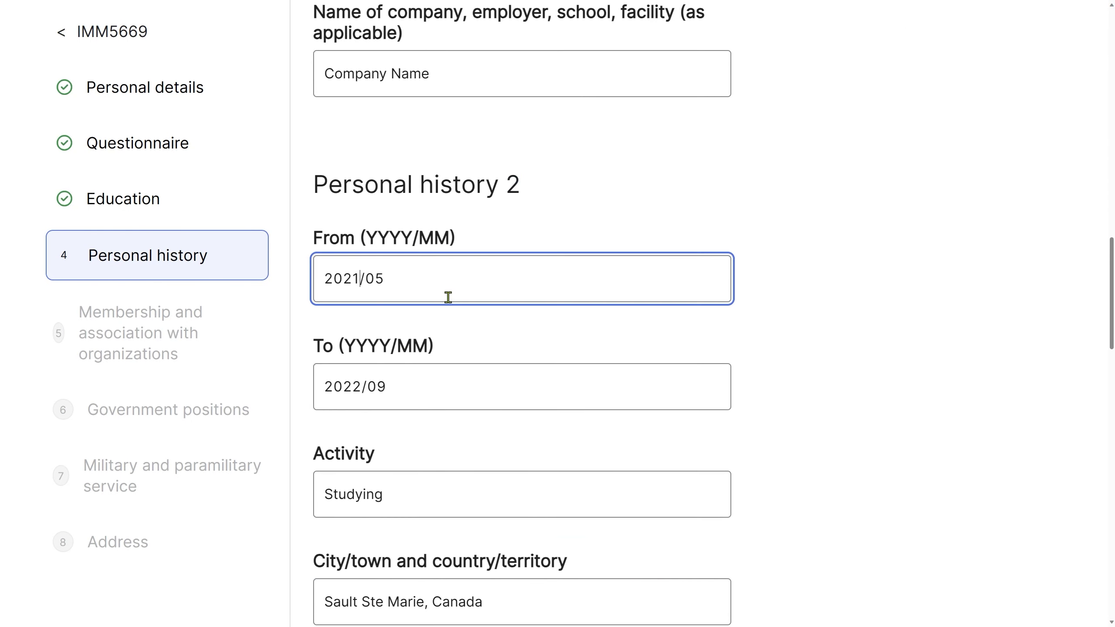
scroll(451, 294, "down", 2)
scroll(452, 294, "down", 15)
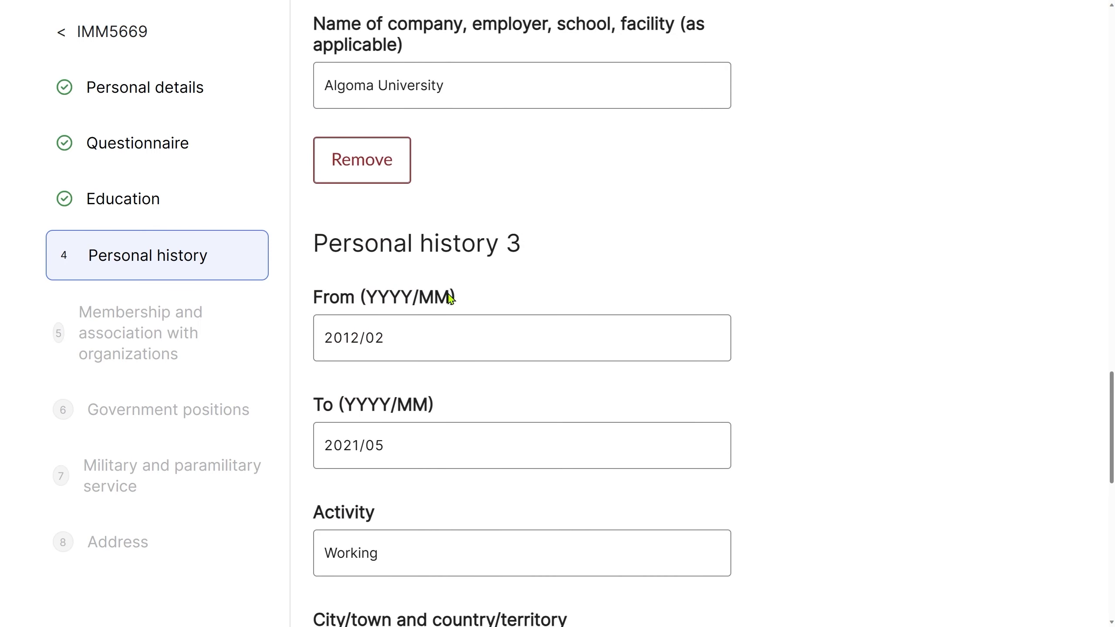
left_click(419, 454)
key("Left")
key("ctrl+a")
scroll(460, 466, "up", 12)
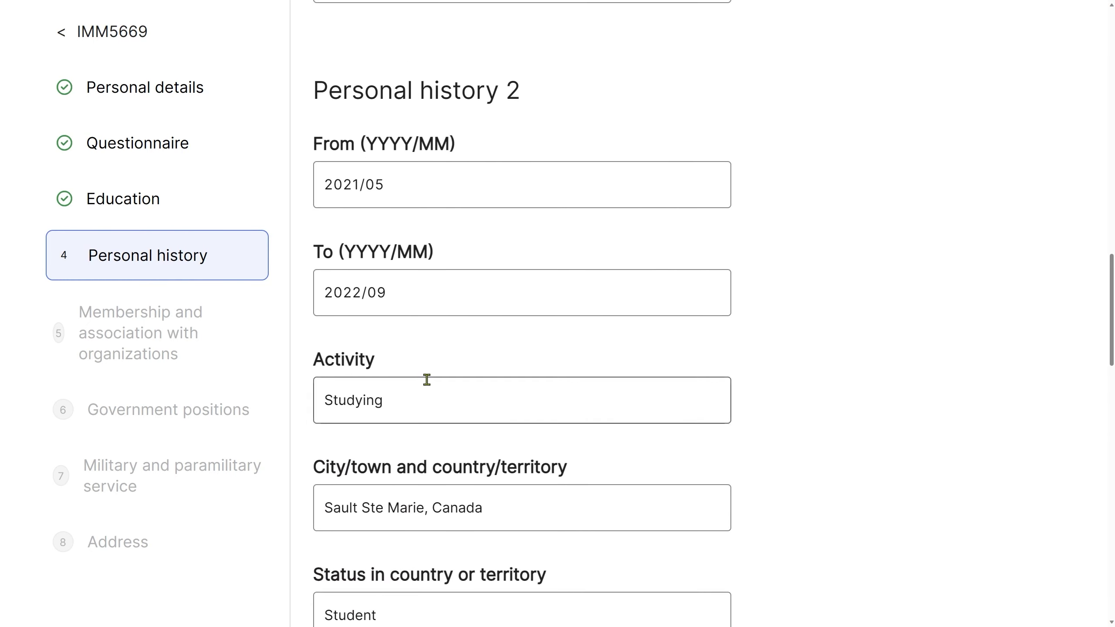
left_click_drag(388, 185, 317, 183)
scroll(565, 520, "down", 6)
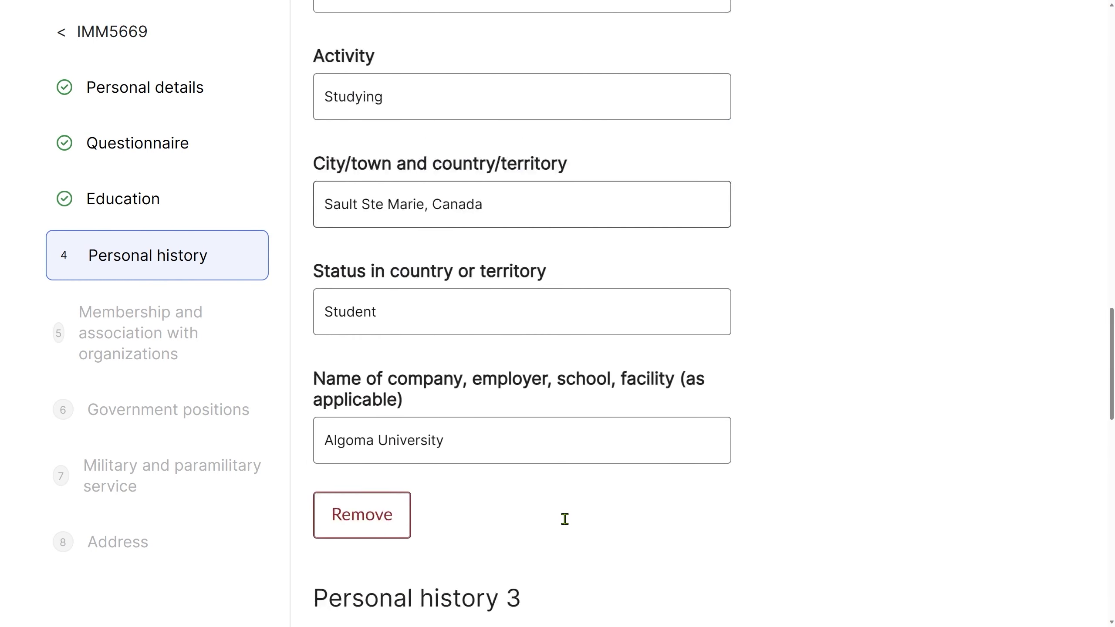
scroll(680, 525, "down", 10)
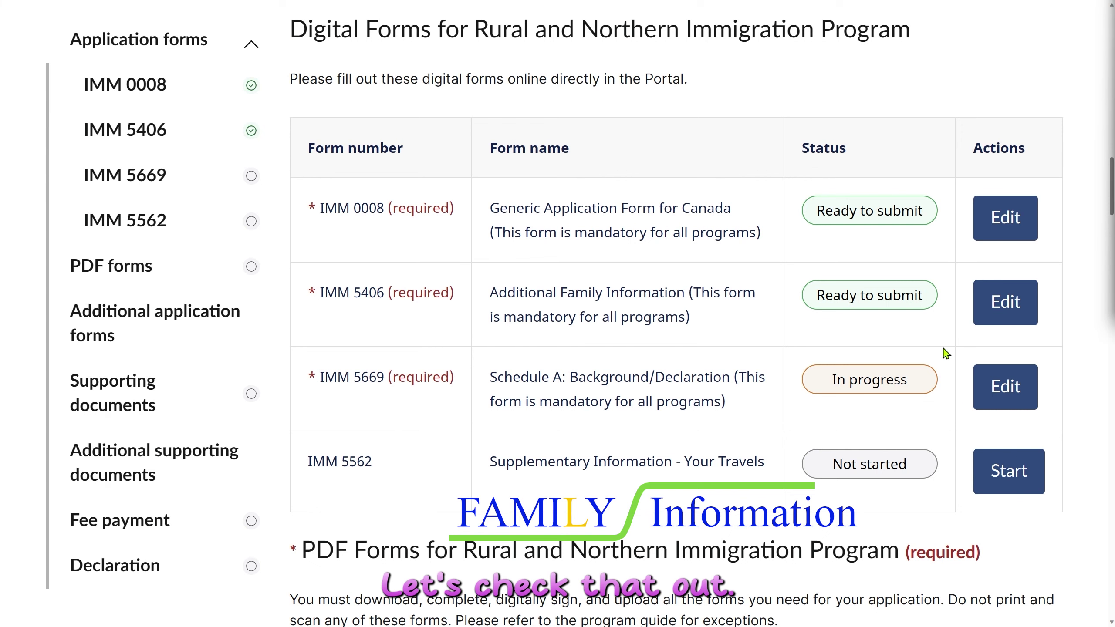
Open IMM 5406 and check the table's applicant and spouse names and birth dates.
left_click(1010, 313)
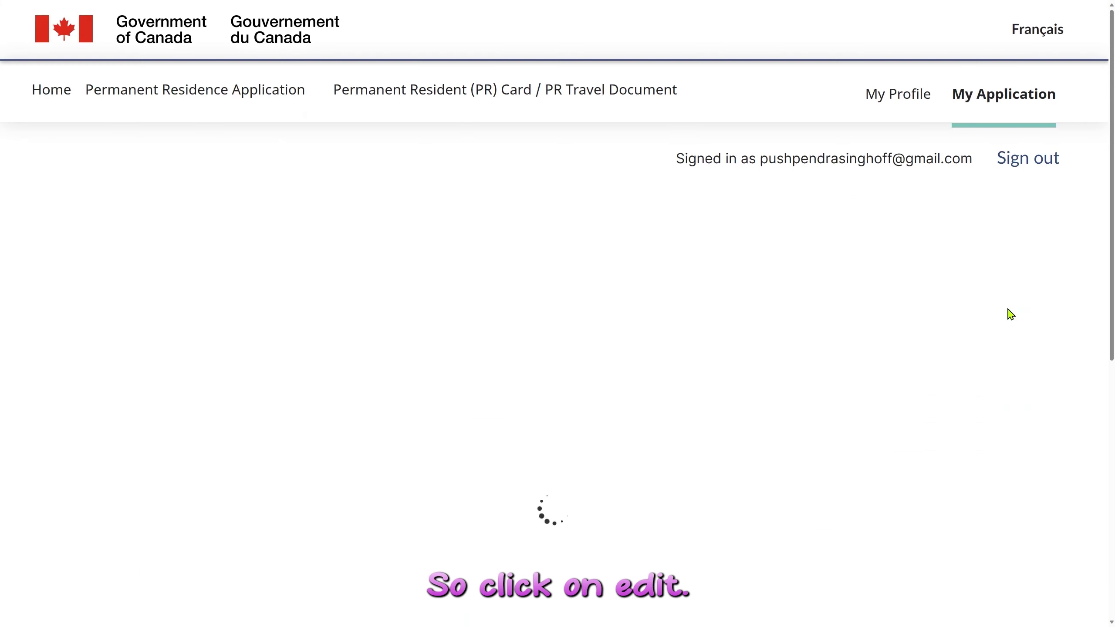
scroll(837, 391, "down", 4)
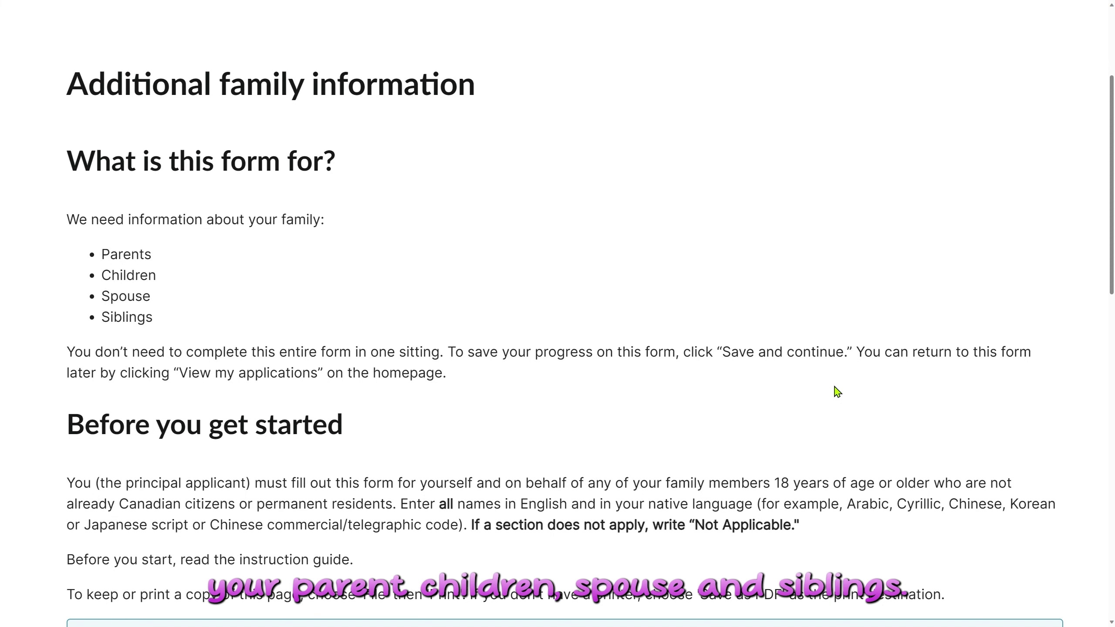
scroll(648, 348, "down", 8)
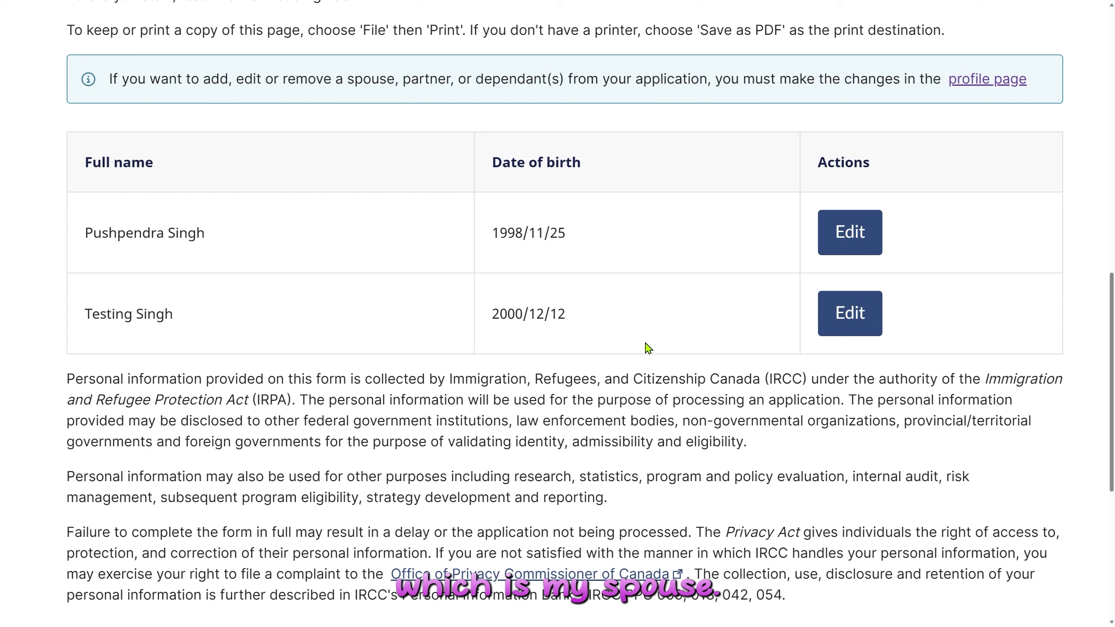
left_click_drag(109, 232, 608, 244)
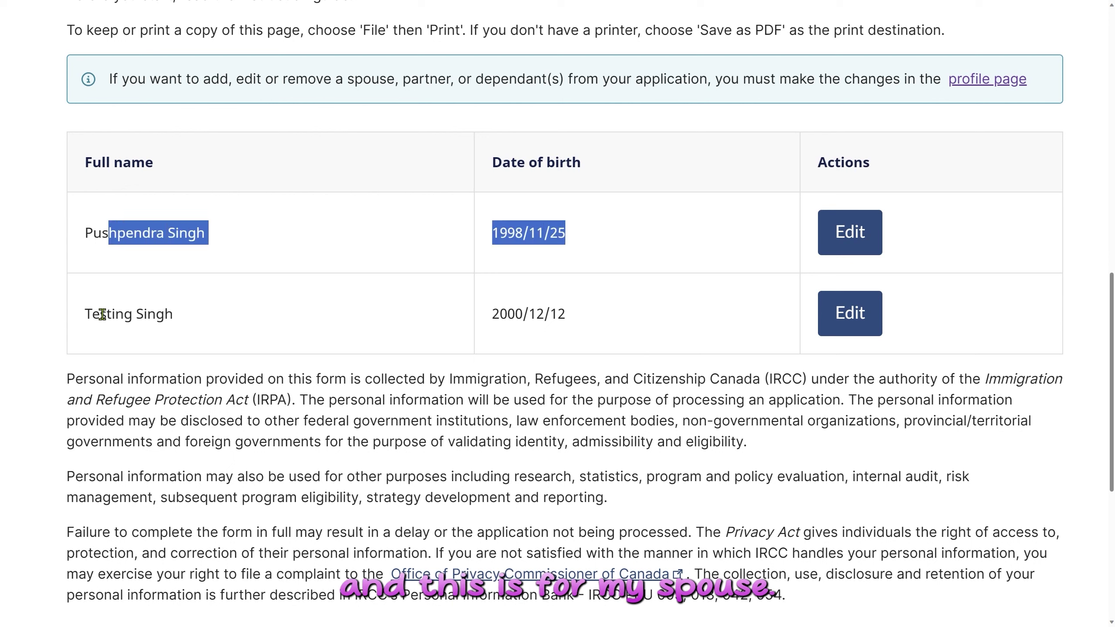
left_click_drag(102, 315, 316, 324)
left_click(430, 260)
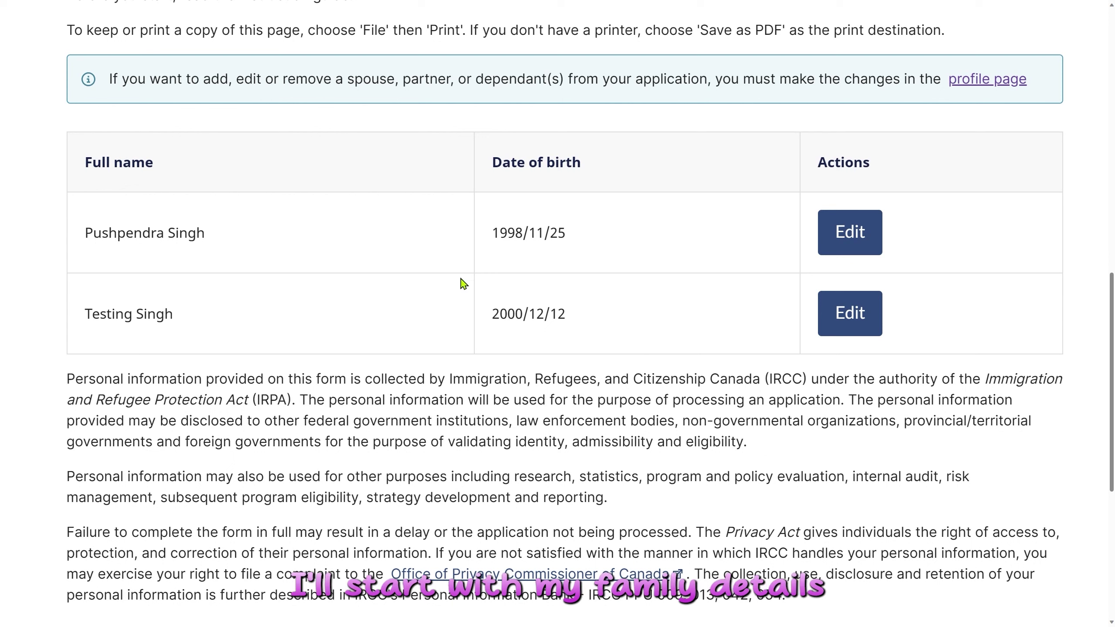
Open the applicant's Section A and review its fields, leaving marital status unchanged.
left_click(854, 236)
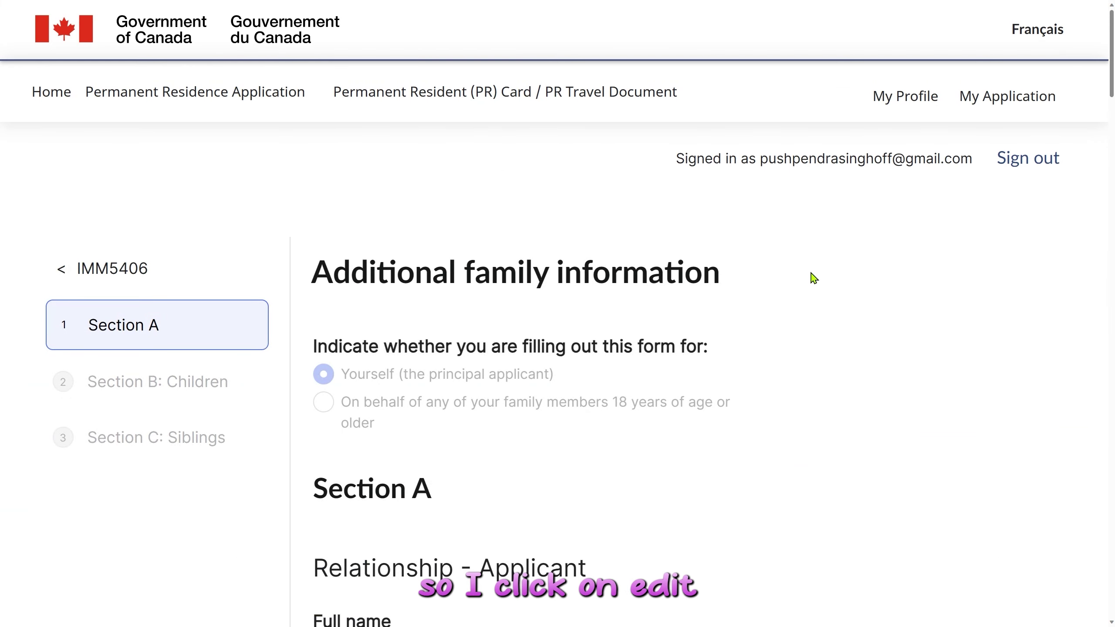
scroll(814, 278, "down", 2)
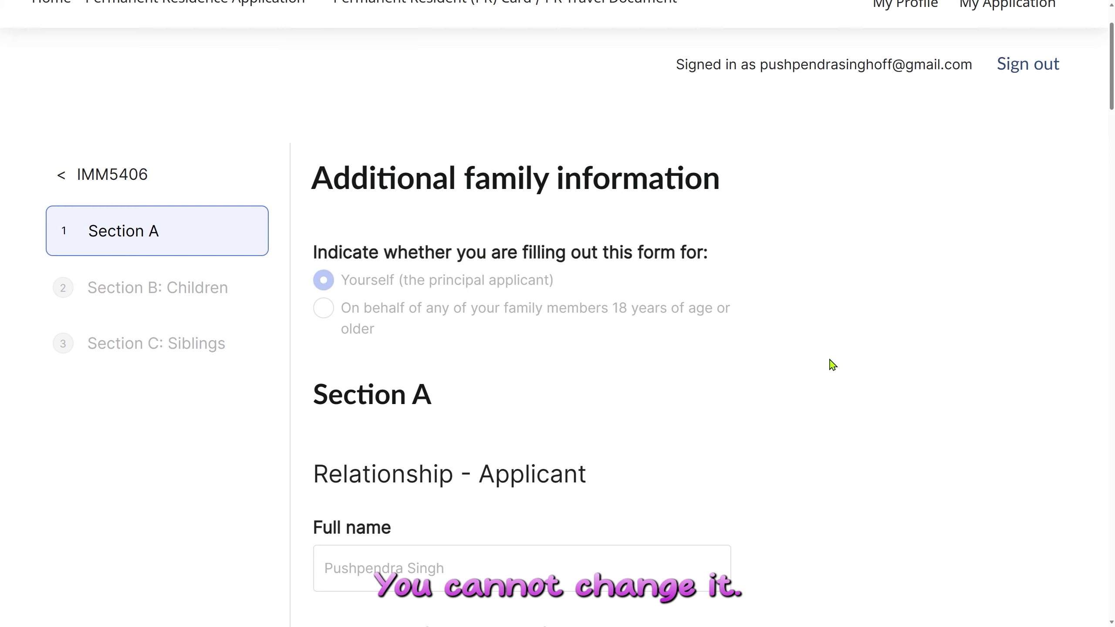
scroll(864, 365, "down", 6)
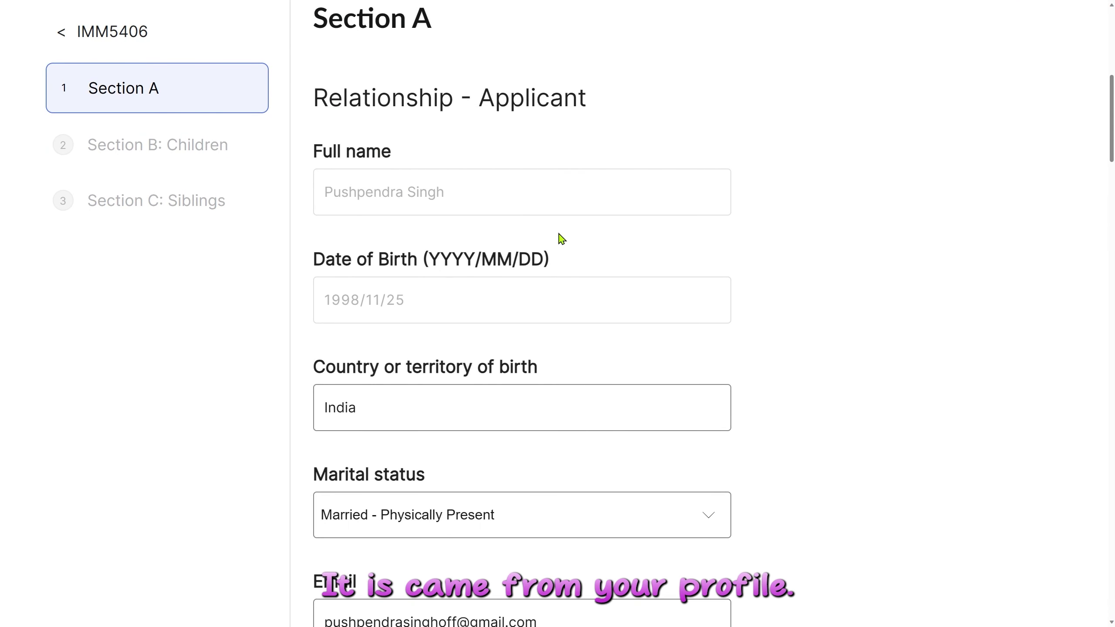
scroll(864, 356, "down", 5)
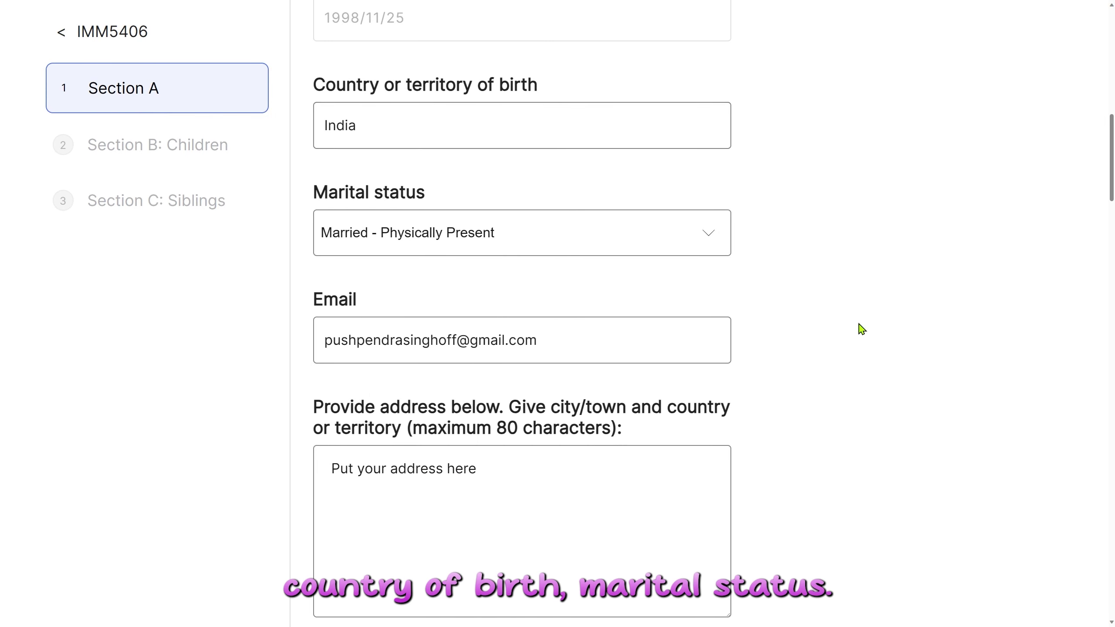
left_click(534, 243)
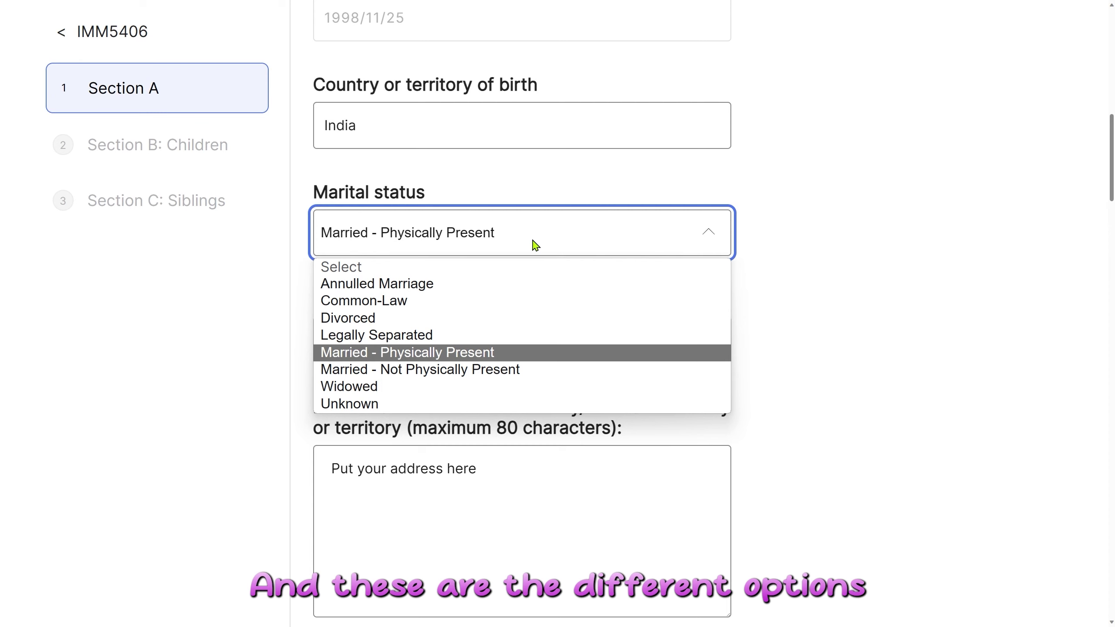
left_click(535, 245)
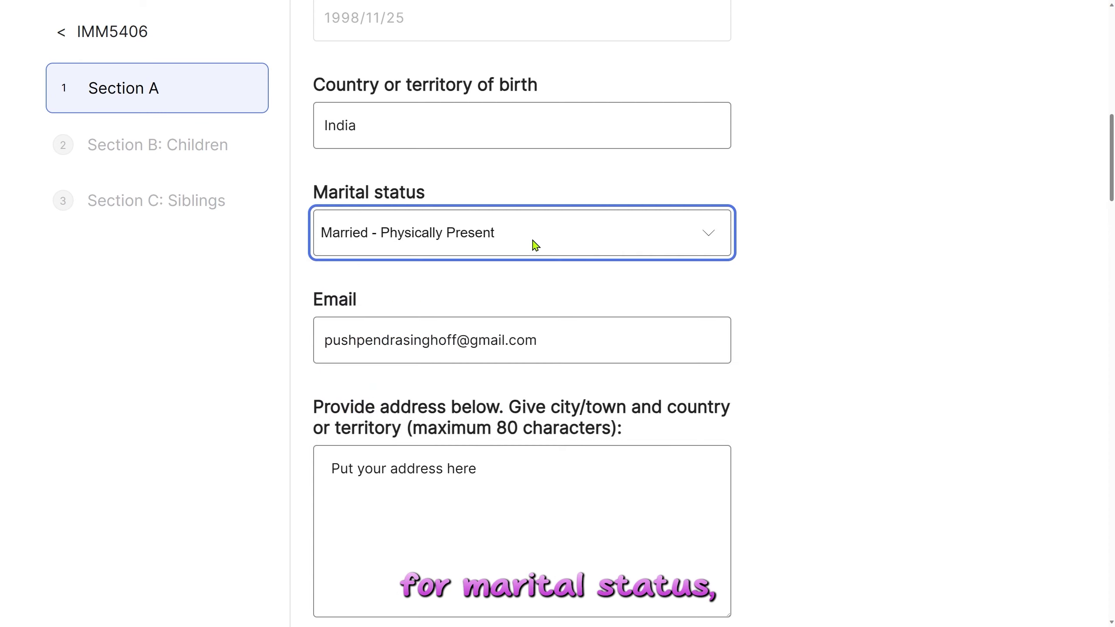
scroll(615, 294, "down", 2)
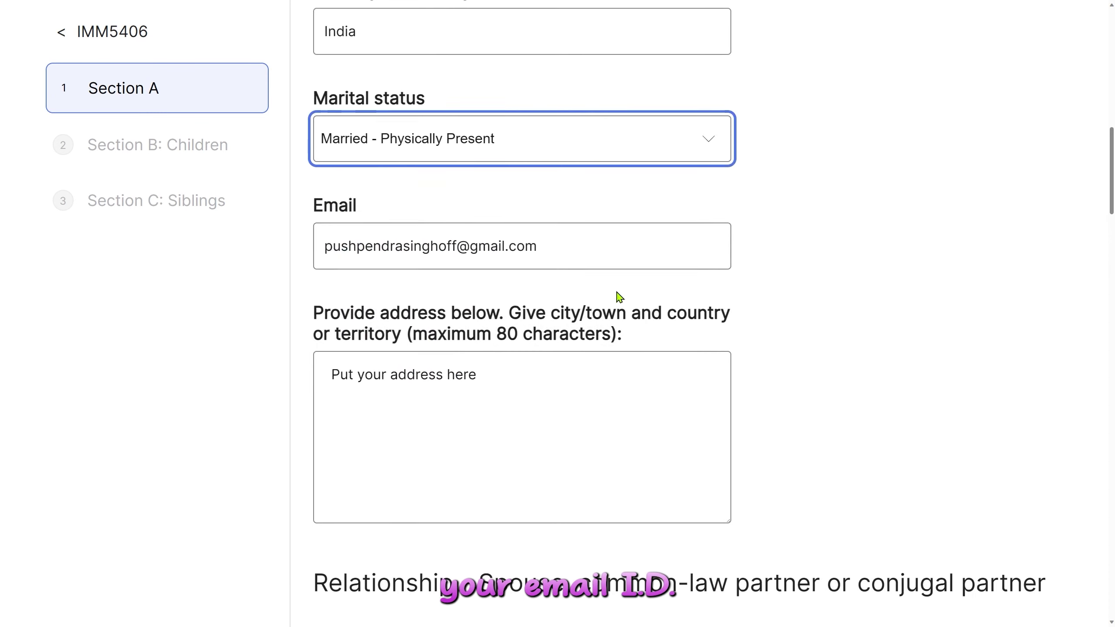
Review the applicant's address and the spouse details below it.
left_click(603, 410)
scroll(603, 410, "down", 10)
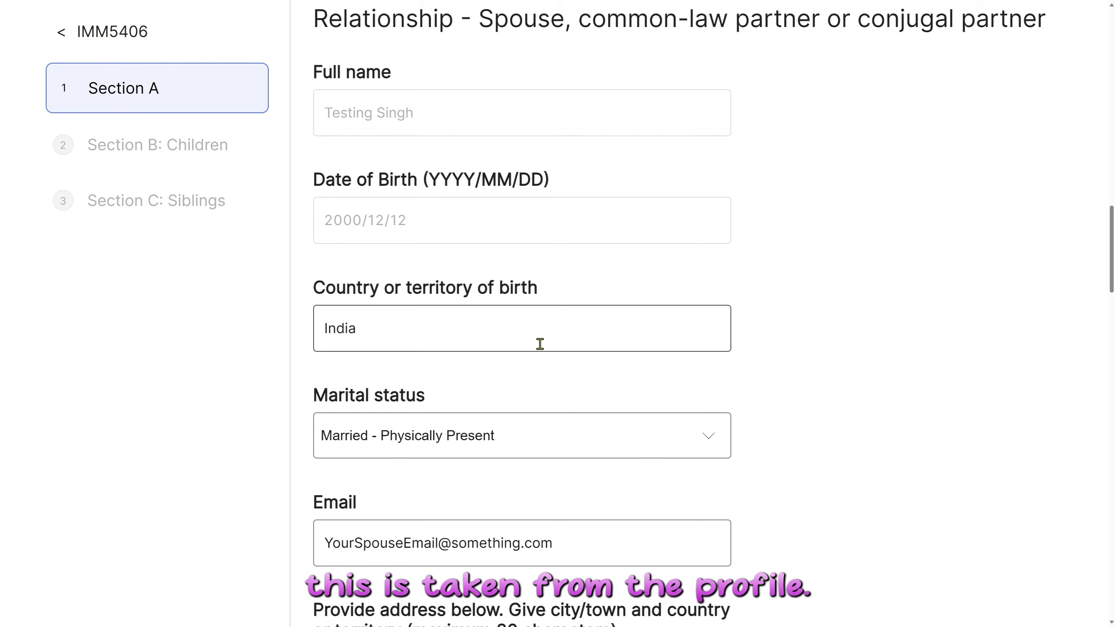
scroll(518, 329, "down", 2)
scroll(408, 229, "down", 2)
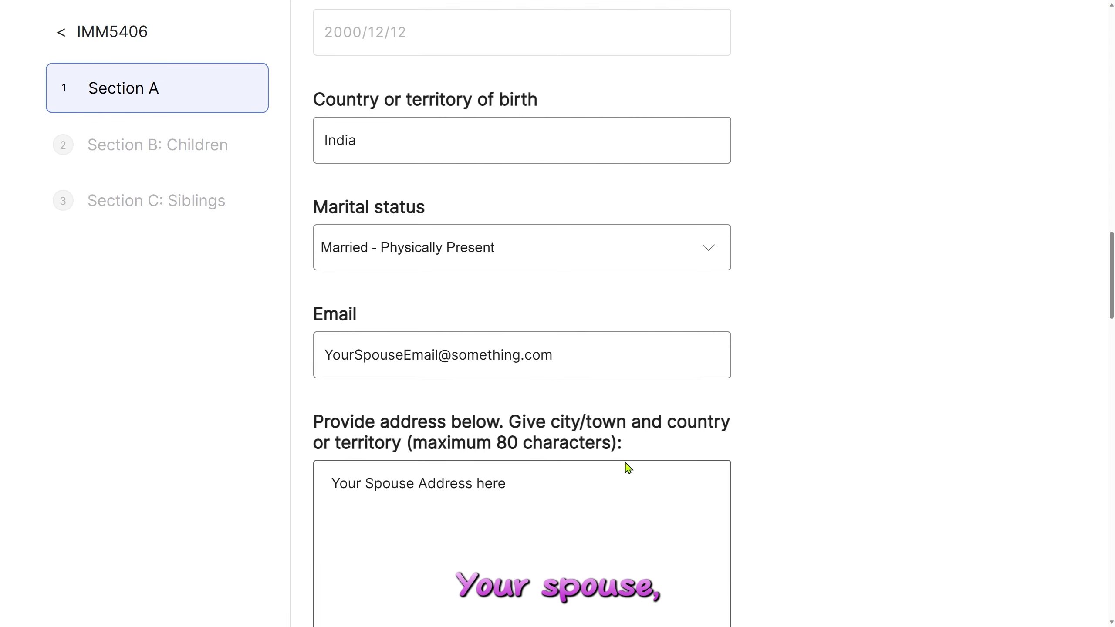
scroll(642, 511, "down", 2)
Review the spouse's address and the mother and father details, then save Section A.
left_click(470, 395)
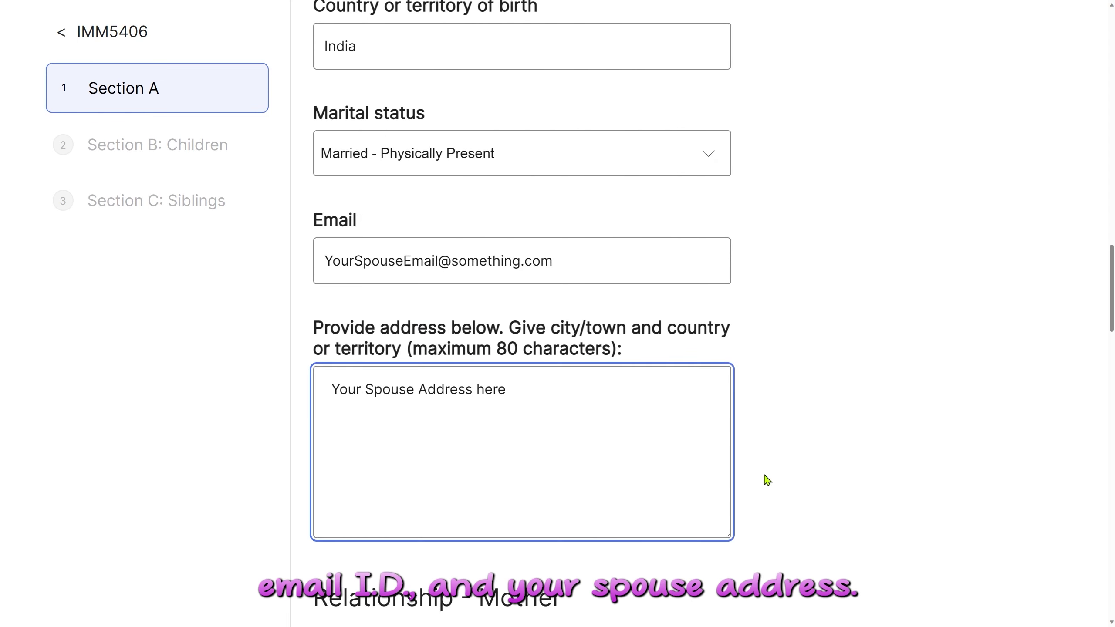
scroll(761, 481, "down", 6)
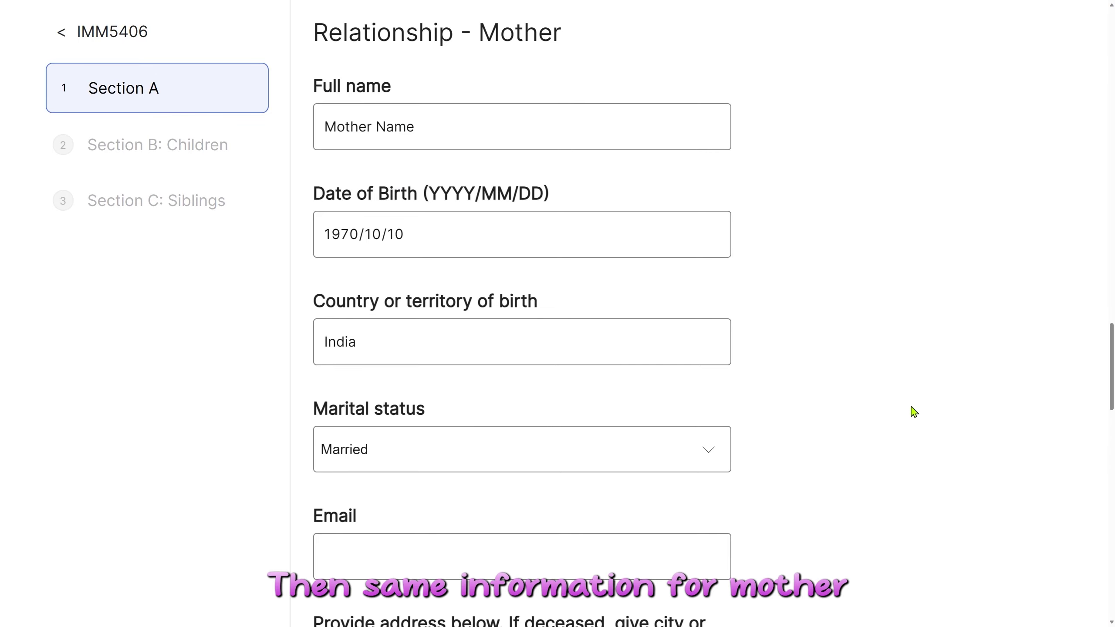
scroll(909, 408, "down", 5)
scroll(509, 260, "down", 3)
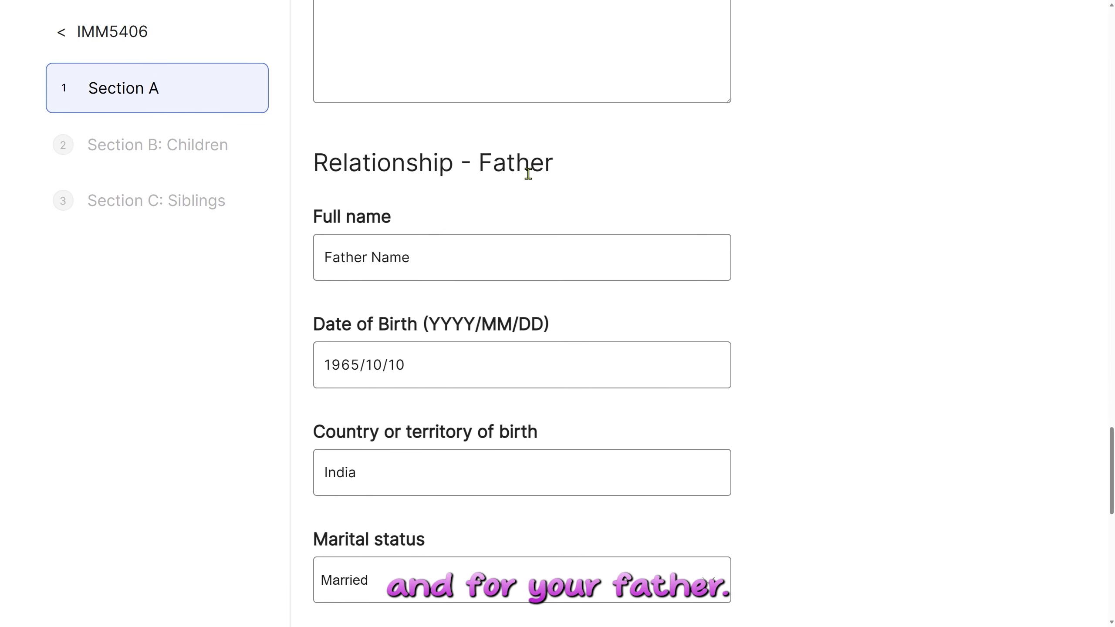
scroll(689, 324, "down", 5)
scroll(689, 323, "down", 3)
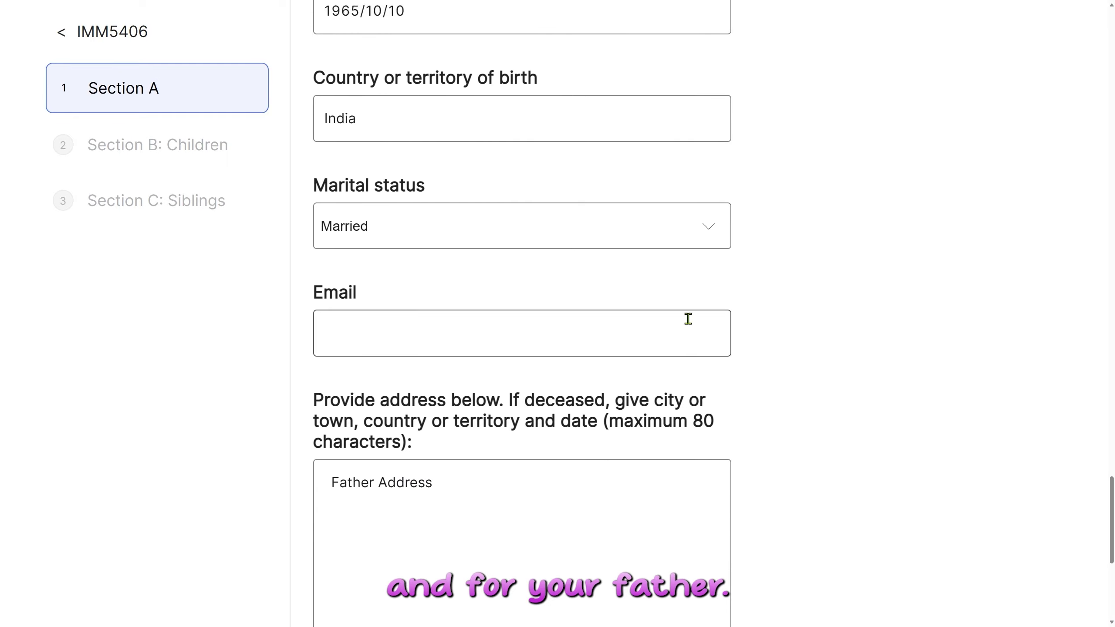
scroll(808, 376, "down", 2)
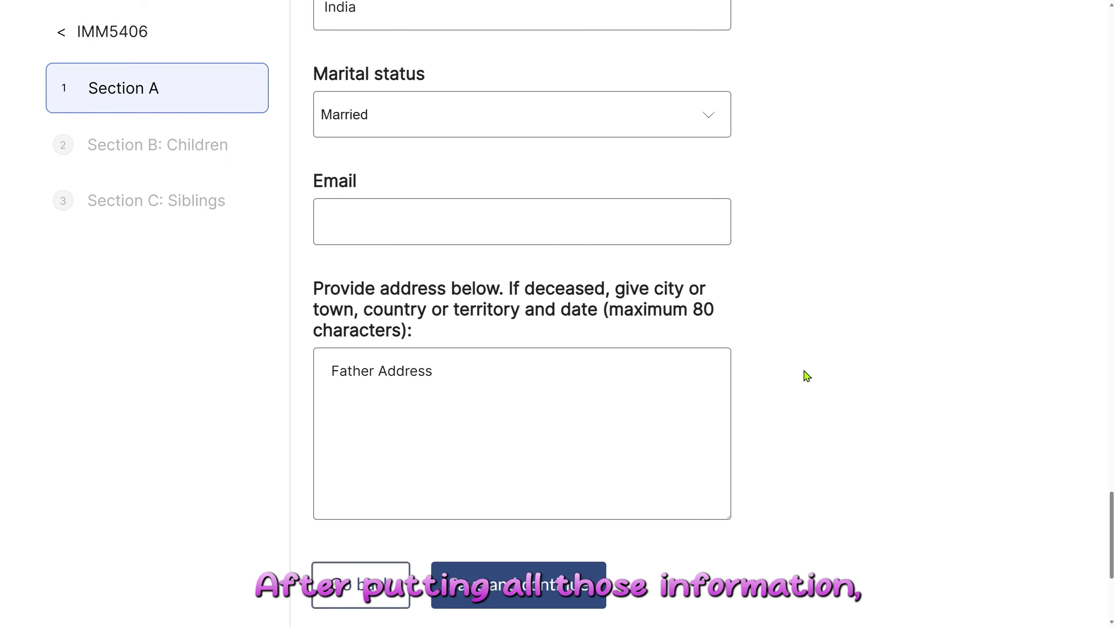
left_click(555, 585)
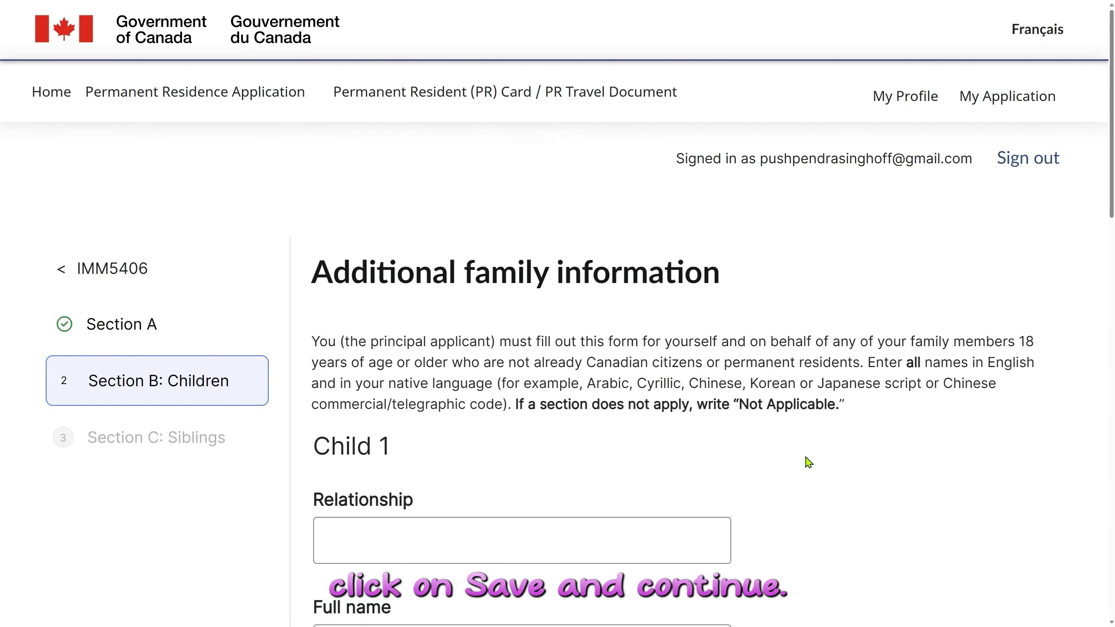
Scroll through Section B: Children and save it with no children entered.
scroll(814, 459, "down", 4)
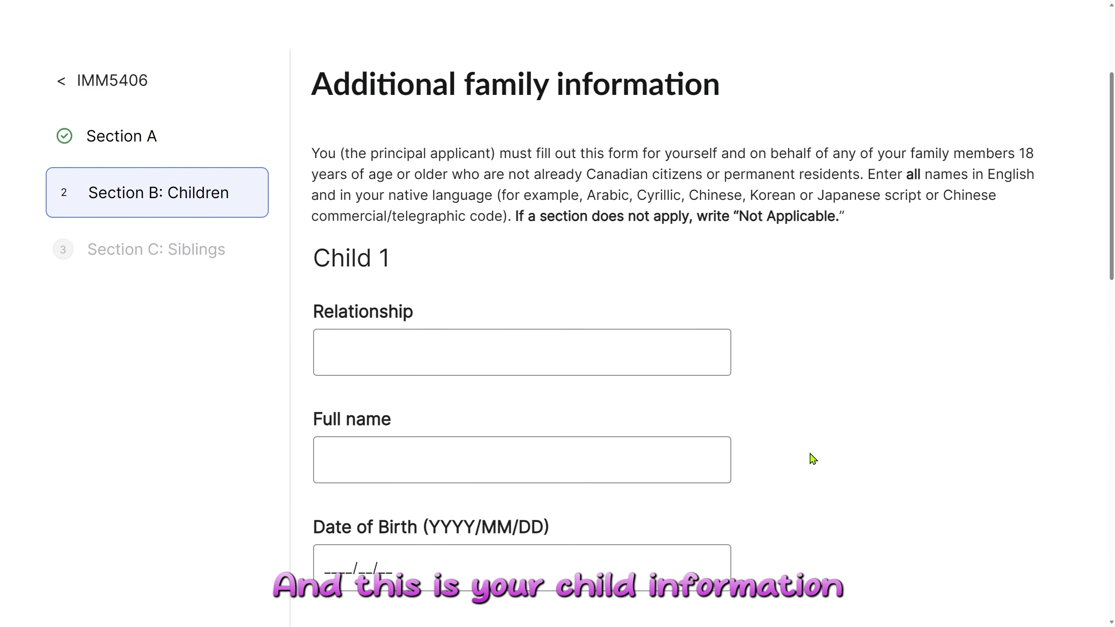
scroll(813, 459, "down", 2)
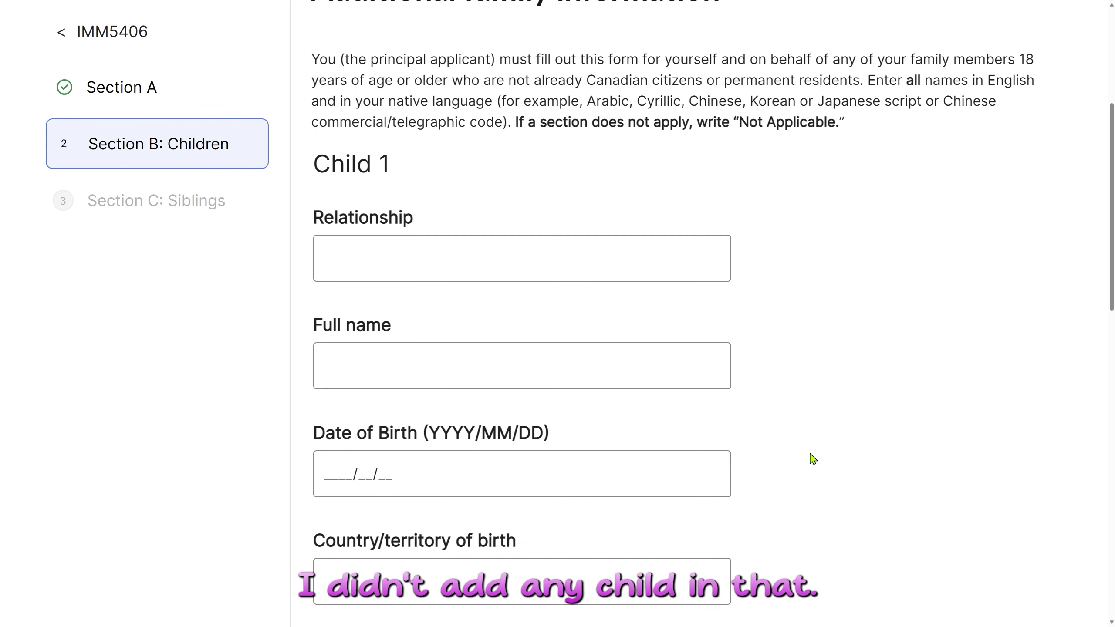
scroll(814, 459, "down", 8)
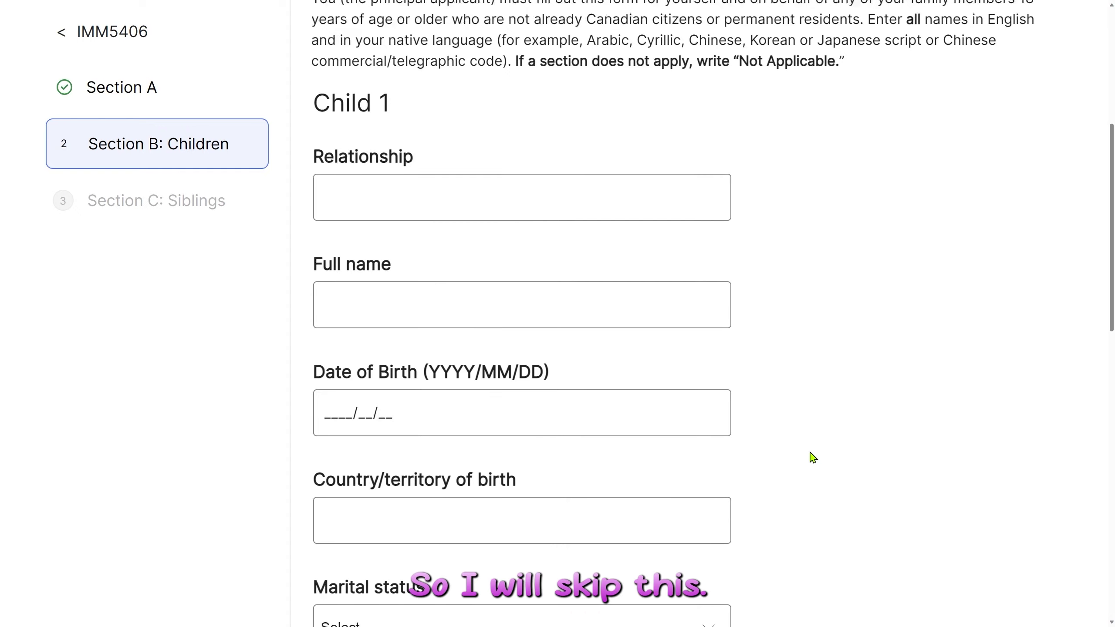
scroll(811, 456, "down", 6)
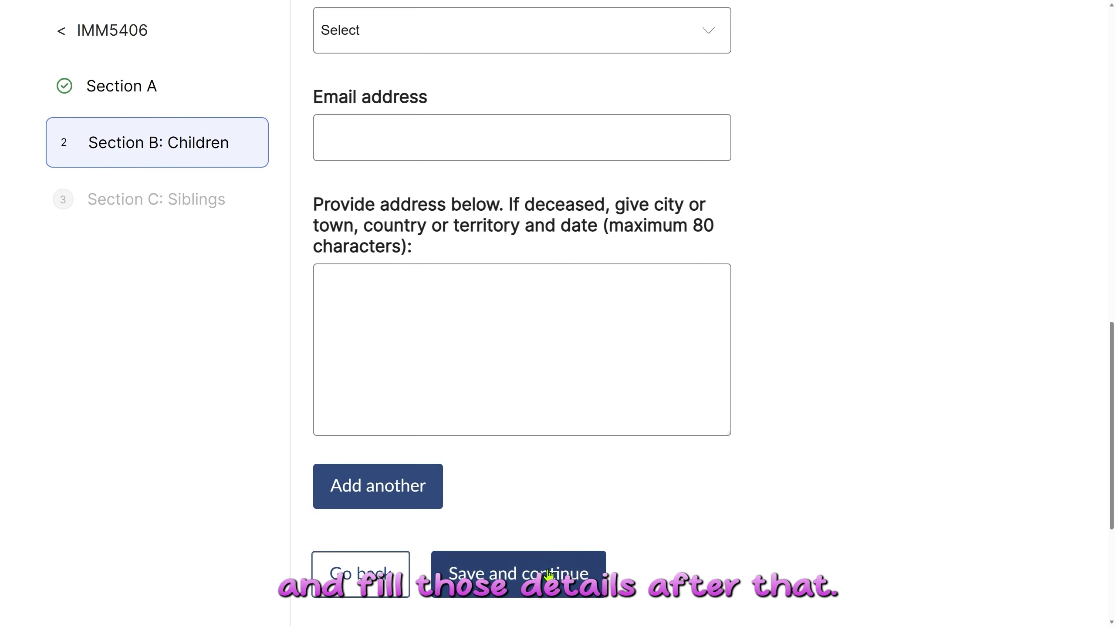
left_click(502, 586)
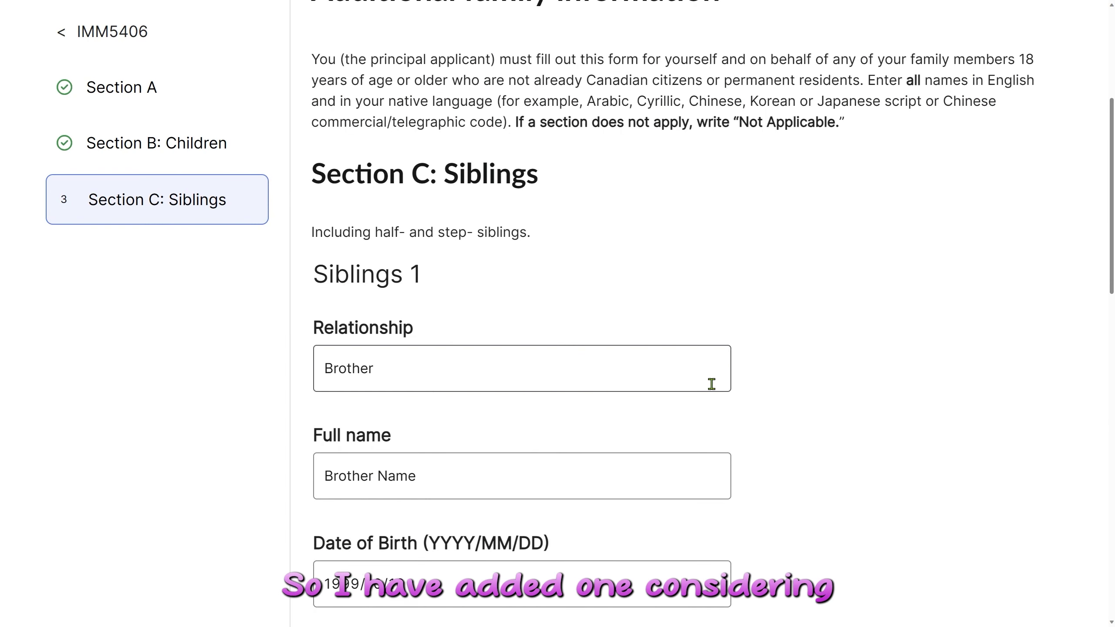
Review the brother recorded as Siblings 1 and save Section C.
scroll(819, 408, "down", 2)
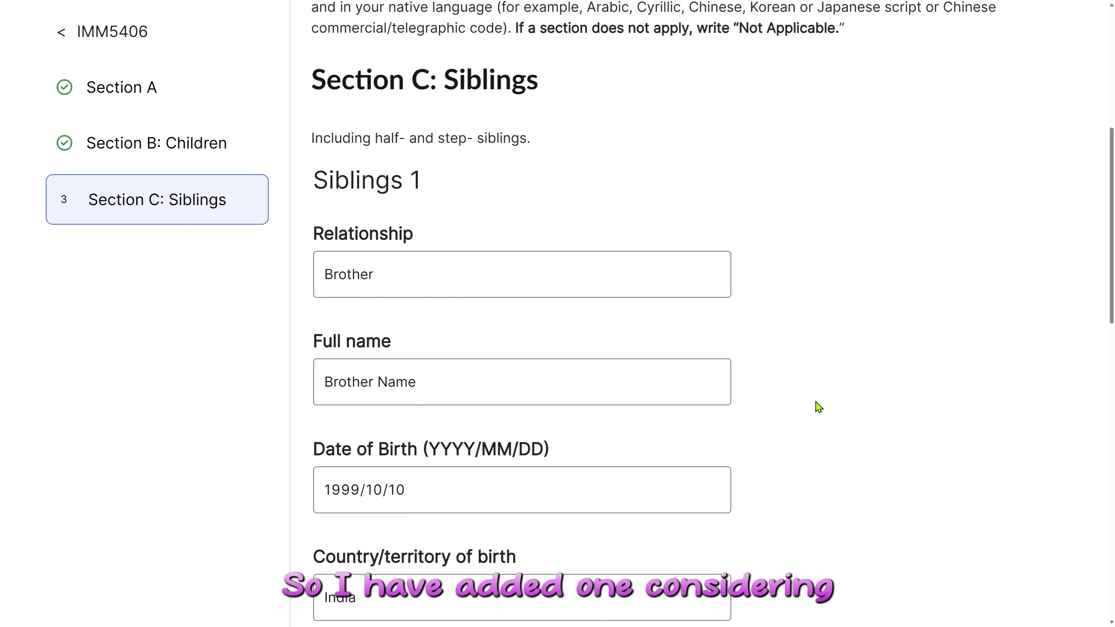
scroll(675, 322, "down", 2)
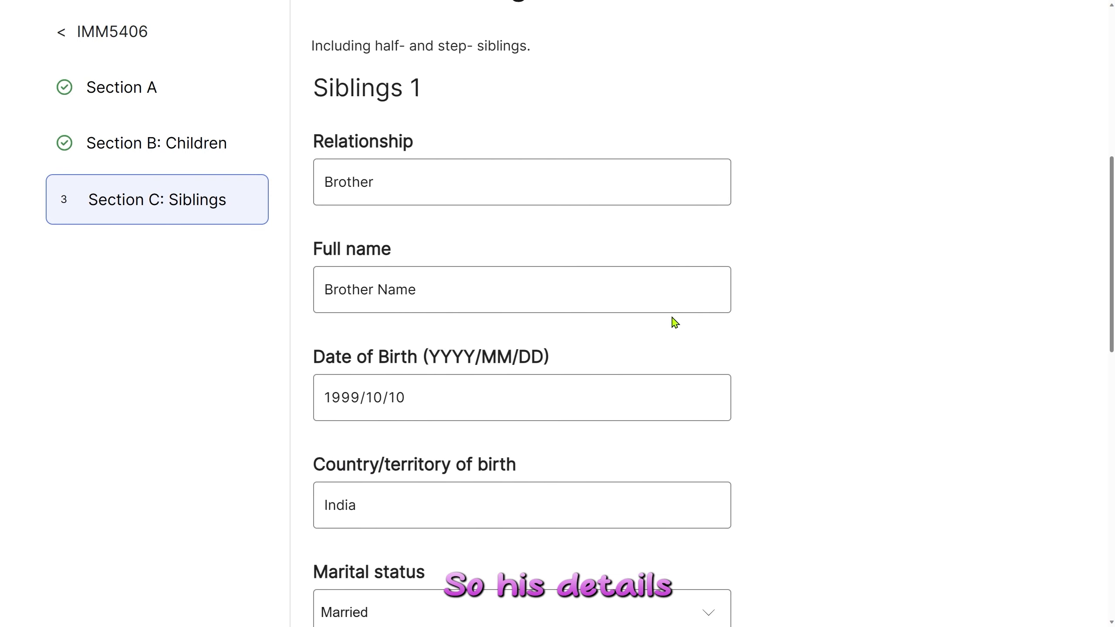
scroll(739, 299, "down", 4)
scroll(729, 292, "down", 4)
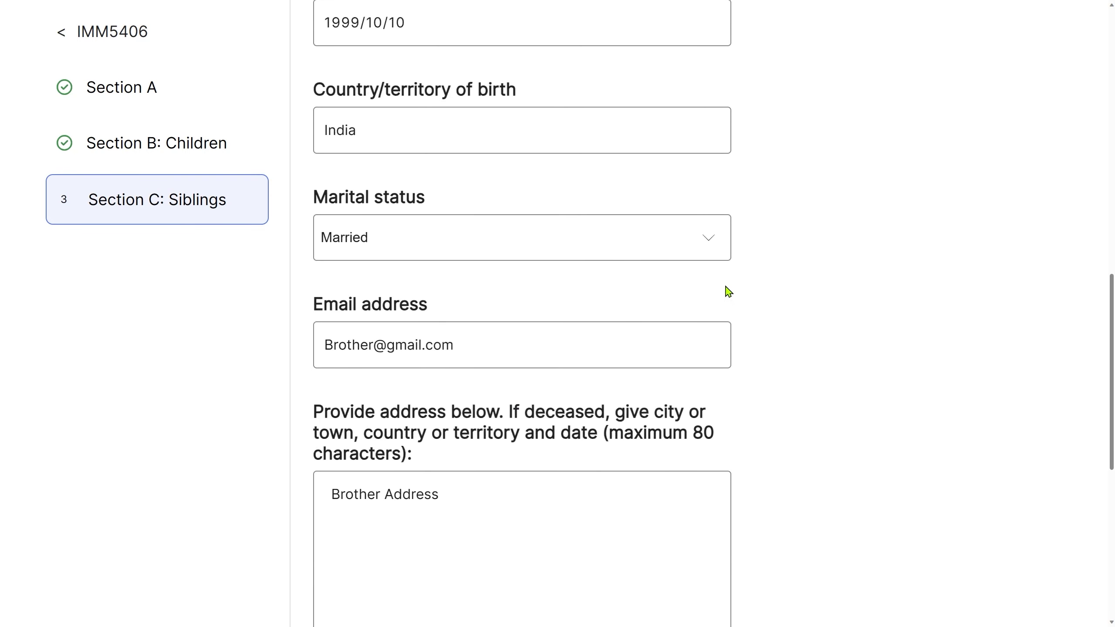
scroll(802, 402, "down", 6)
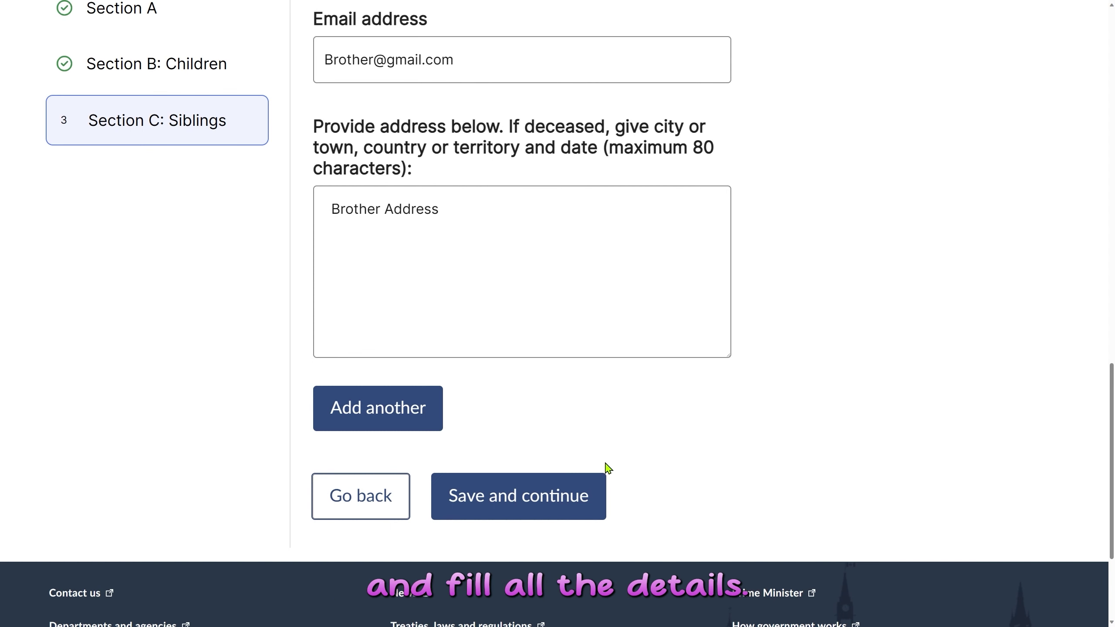
left_click(513, 501)
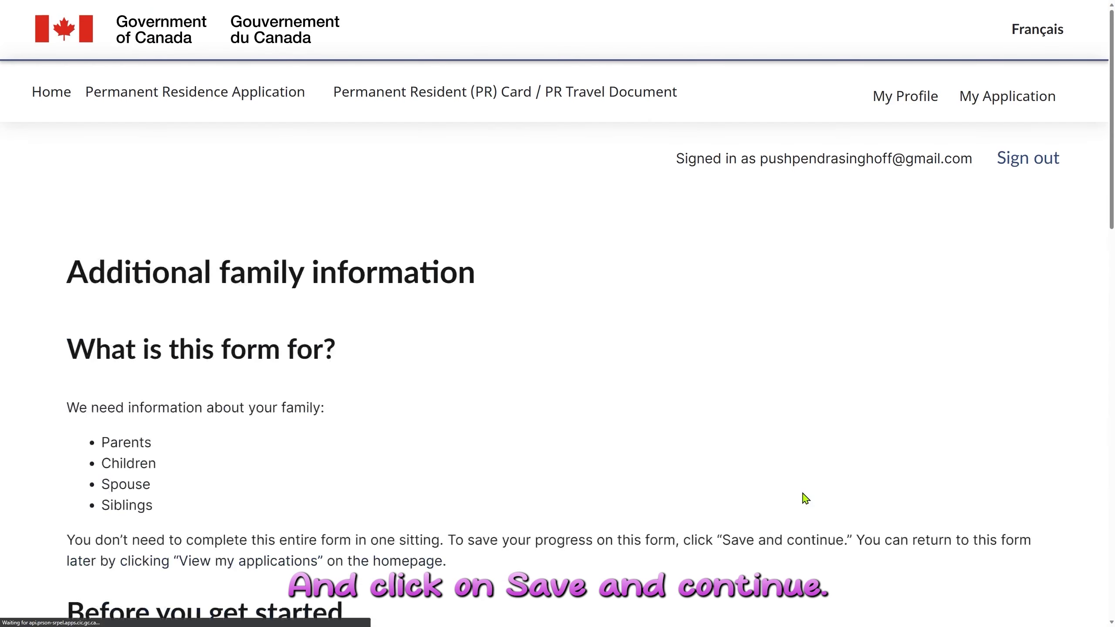
Check the applicant's name and date of birth in the family members table.
scroll(730, 459, "down", 10)
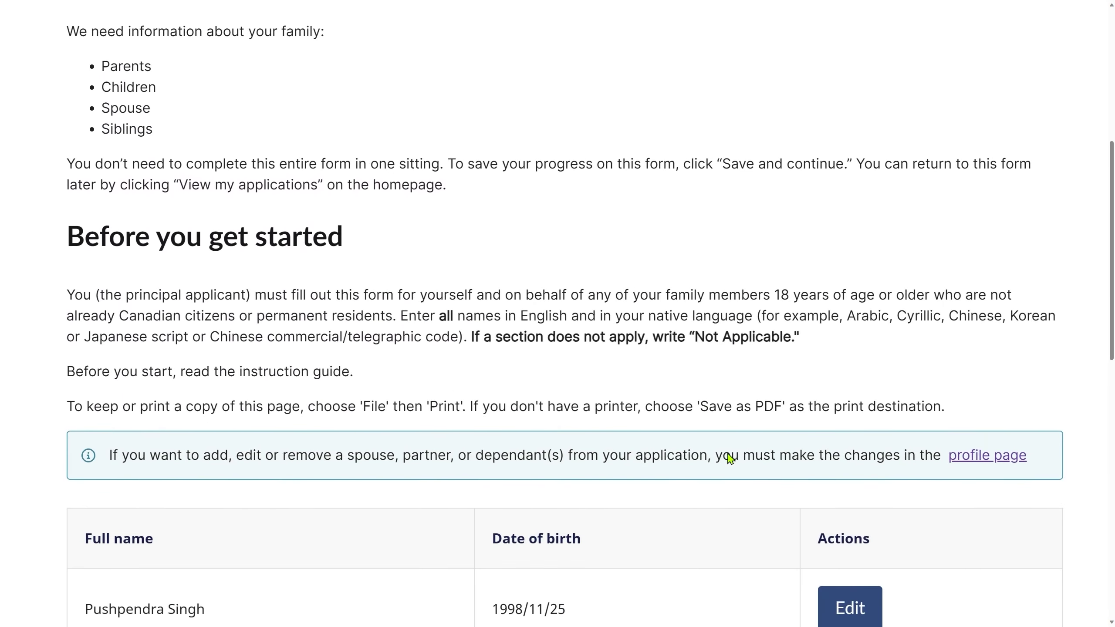
left_click_drag(90, 421, 268, 427)
left_click_drag(509, 421, 553, 434)
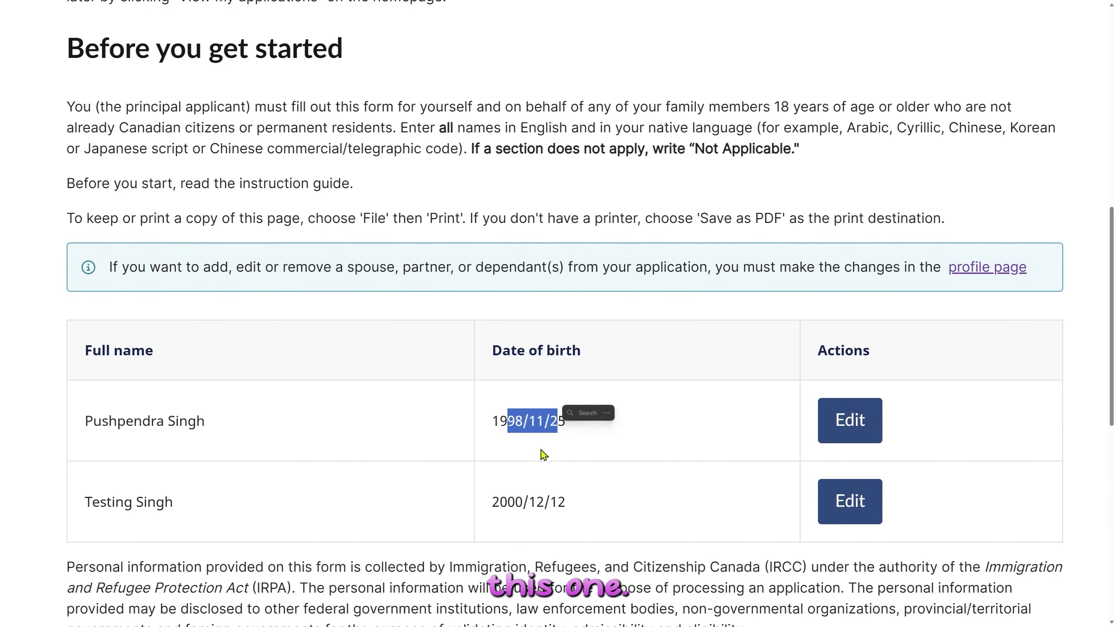
left_click(632, 503)
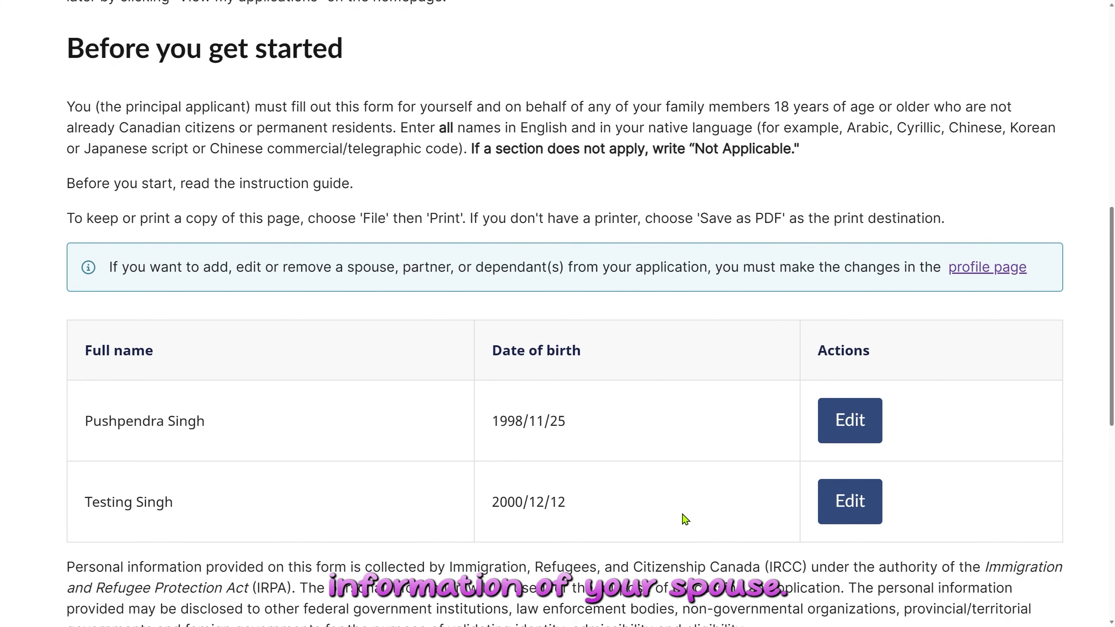
Open the spouse's Section A and review the spouse's details and address.
left_click(849, 501)
scroll(804, 496, "down", 2)
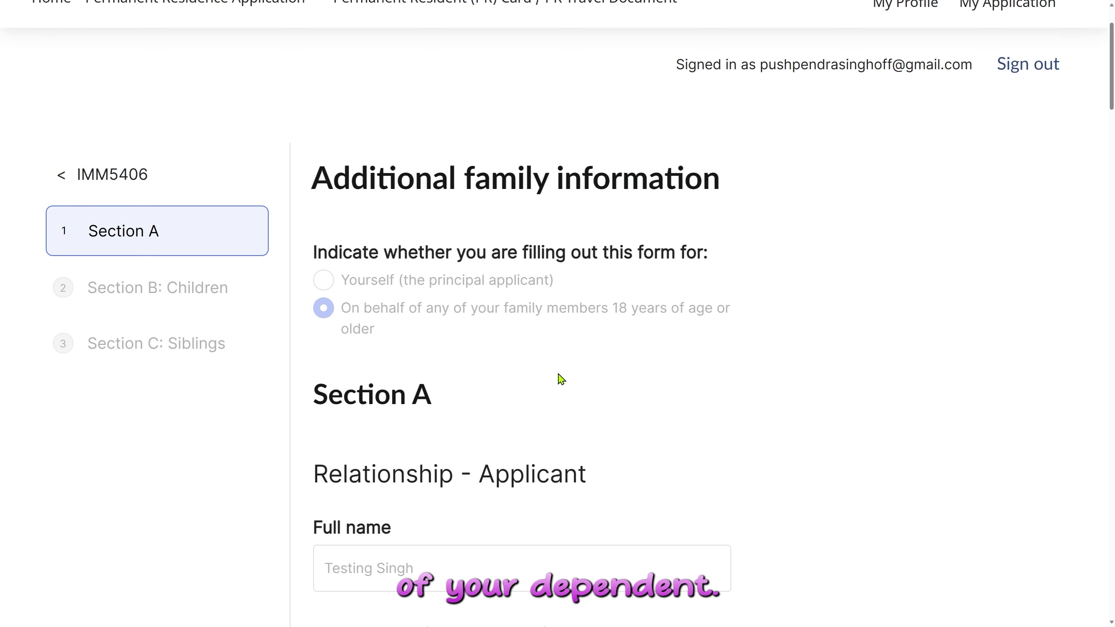
scroll(561, 379, "down", 10)
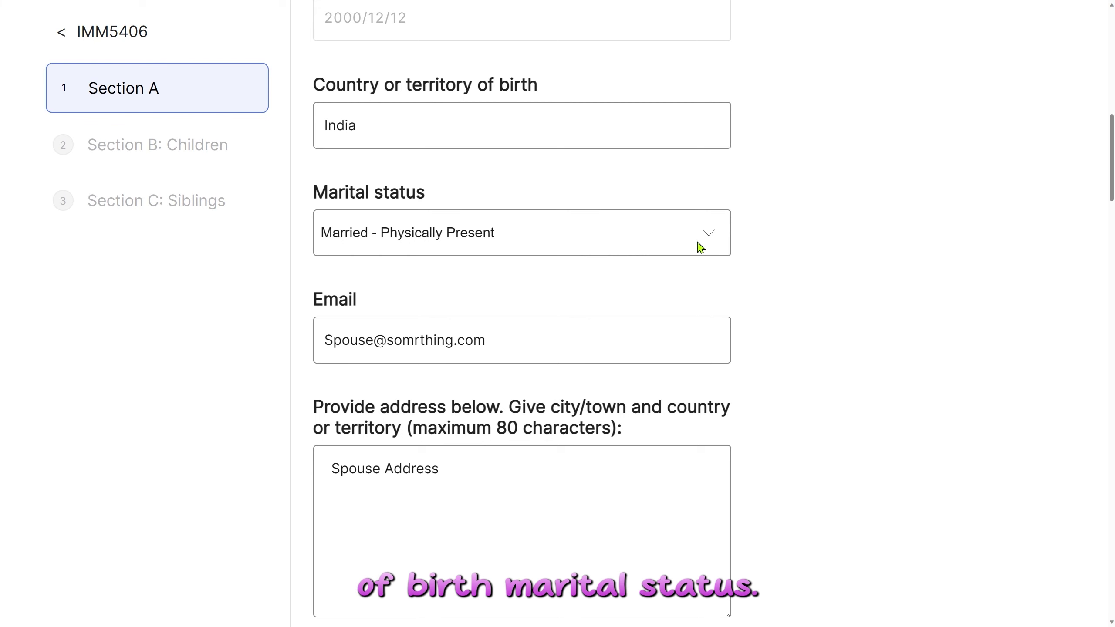
scroll(540, 257, "down", 4)
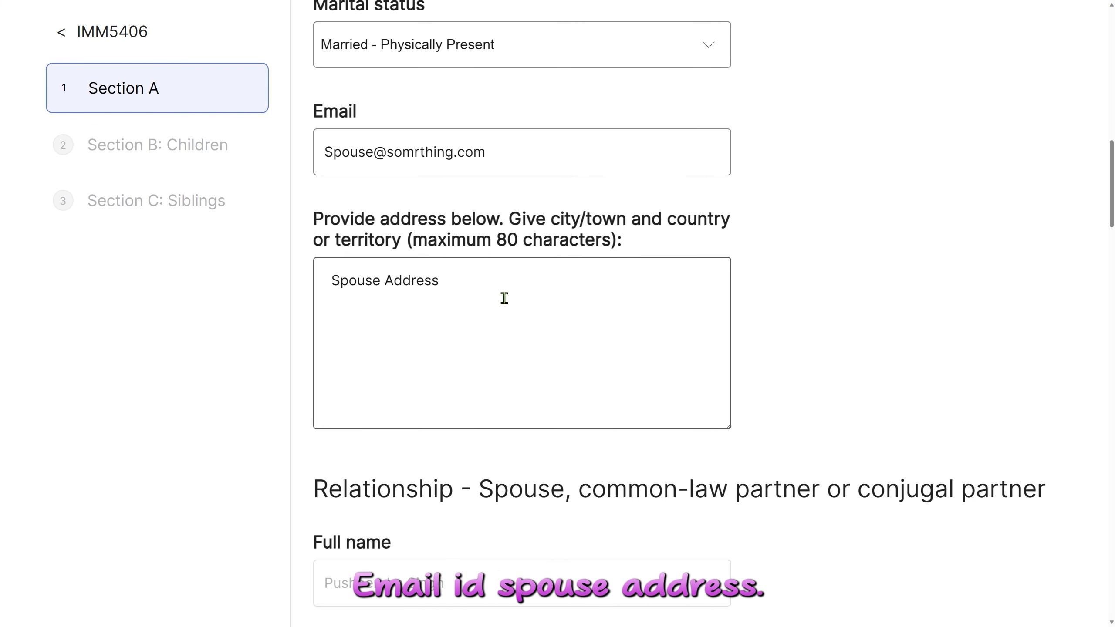
left_click(549, 295)
left_click(870, 283)
Review the spouse's mother and father details and save Section A.
scroll(860, 282, "down", 8)
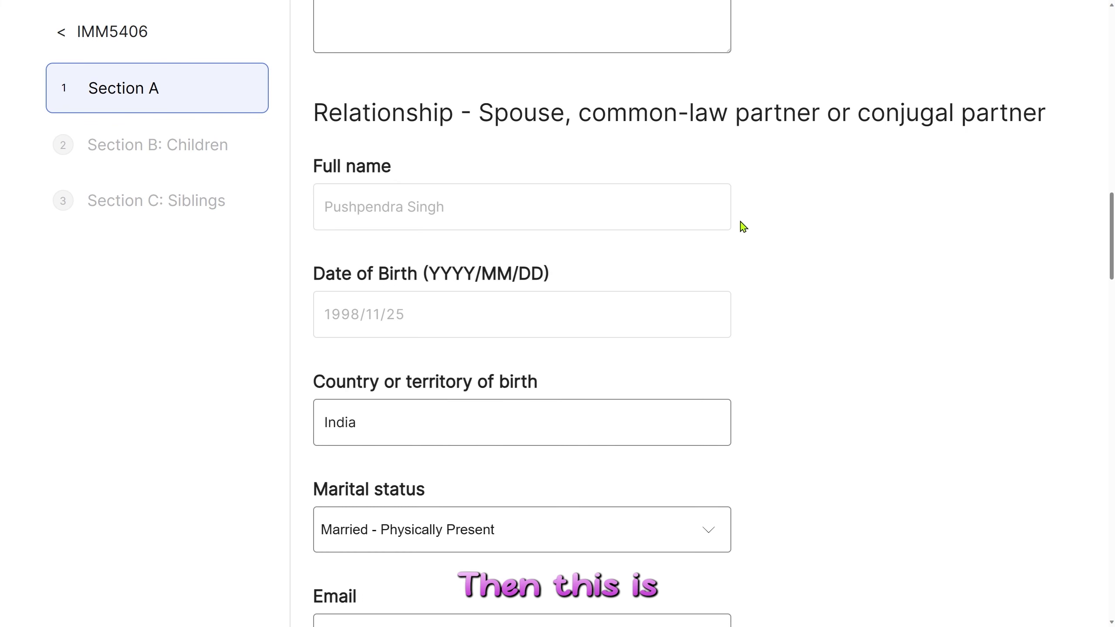
scroll(751, 254, "down", 8)
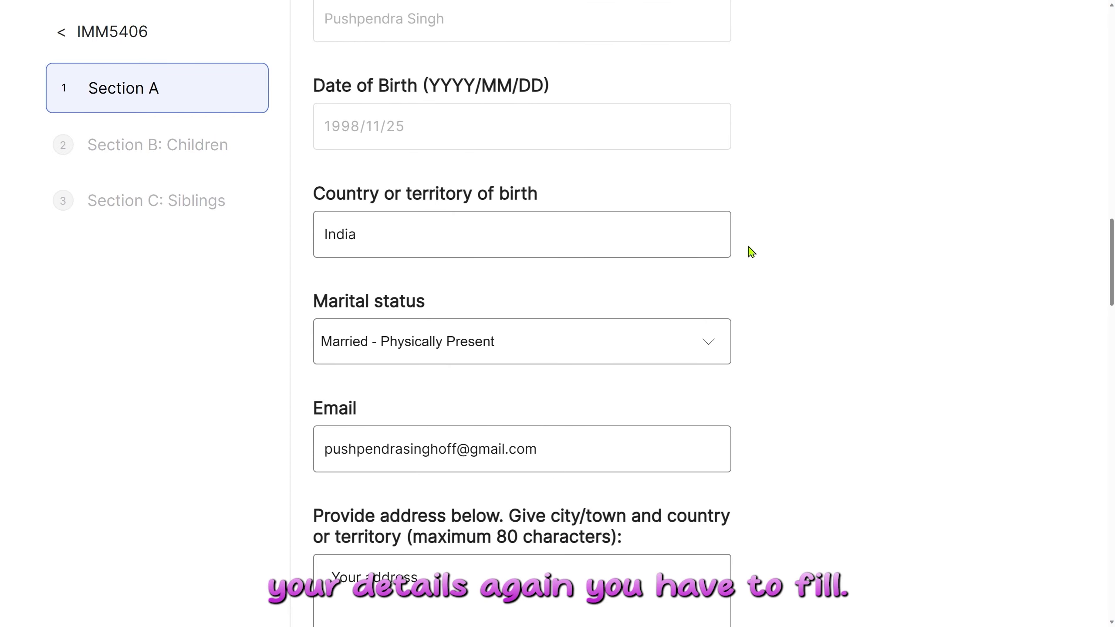
scroll(752, 252, "down", 2)
scroll(753, 250, "down", 8)
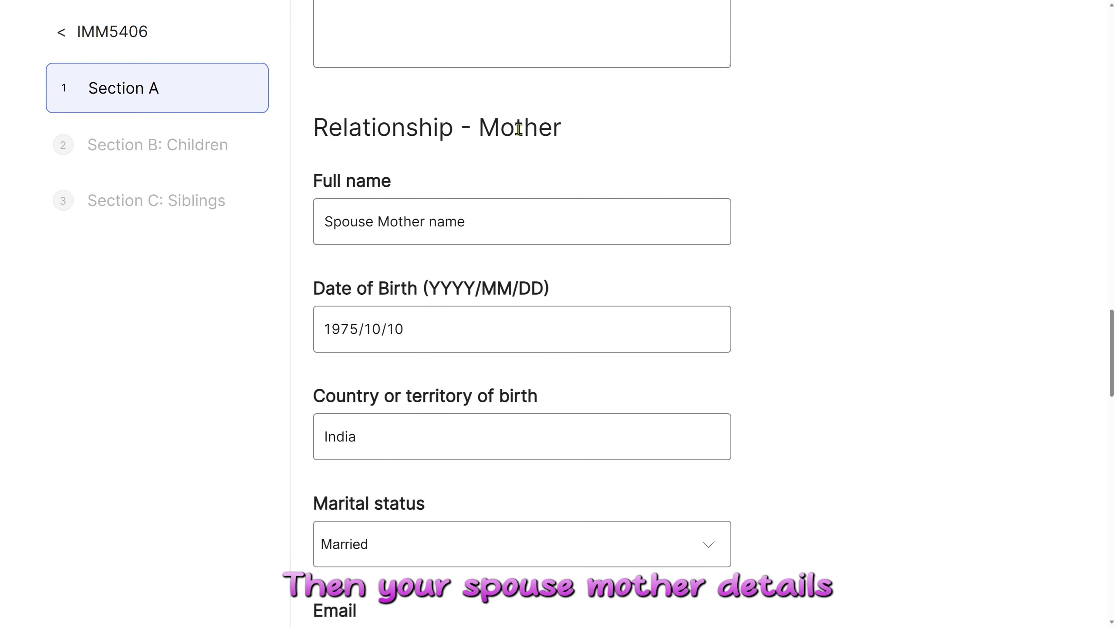
scroll(673, 180, "down", 18)
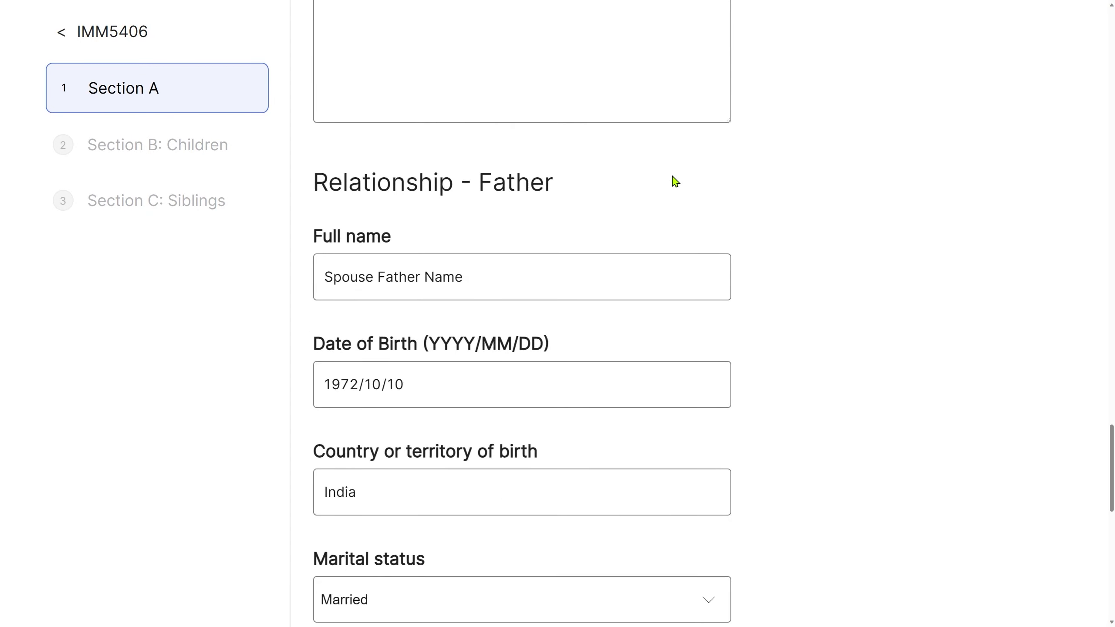
scroll(836, 233, "down", 10)
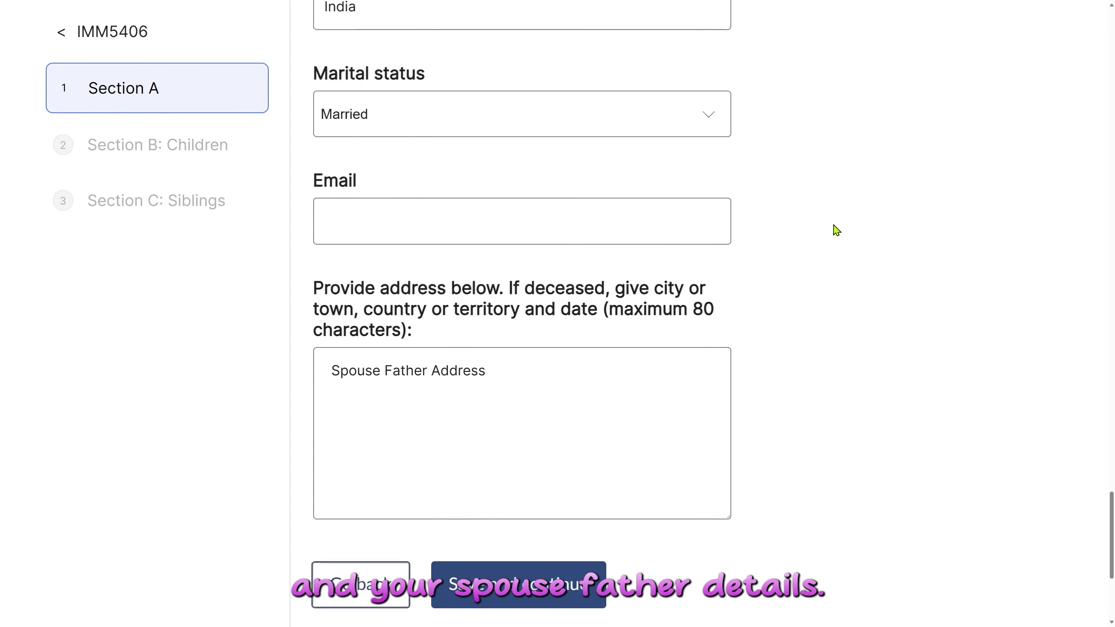
scroll(837, 230, "down", 4)
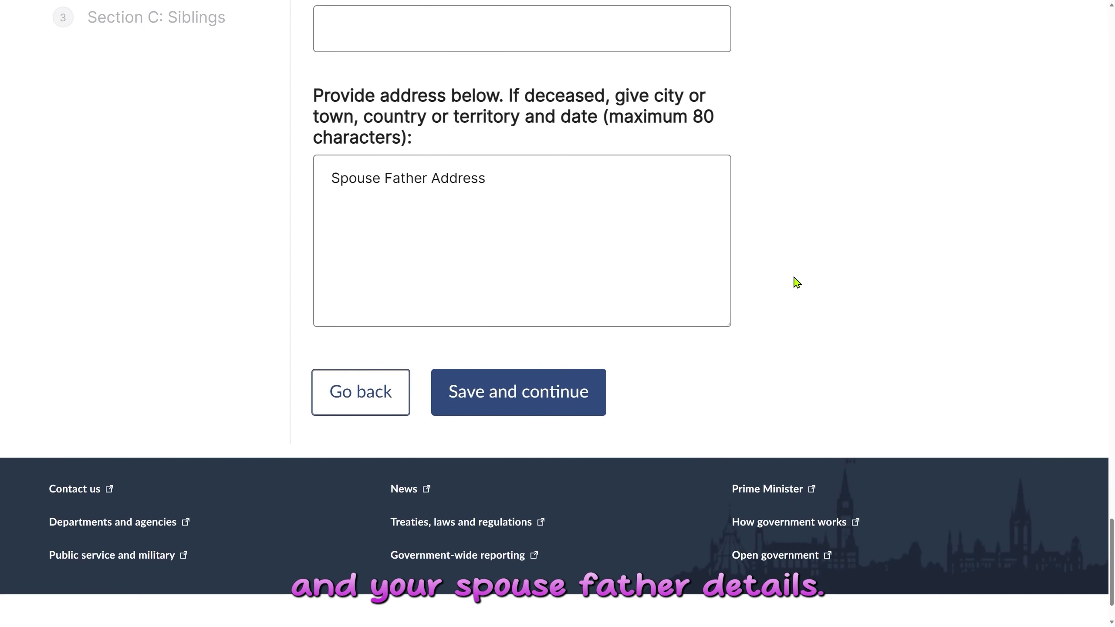
left_click(490, 398)
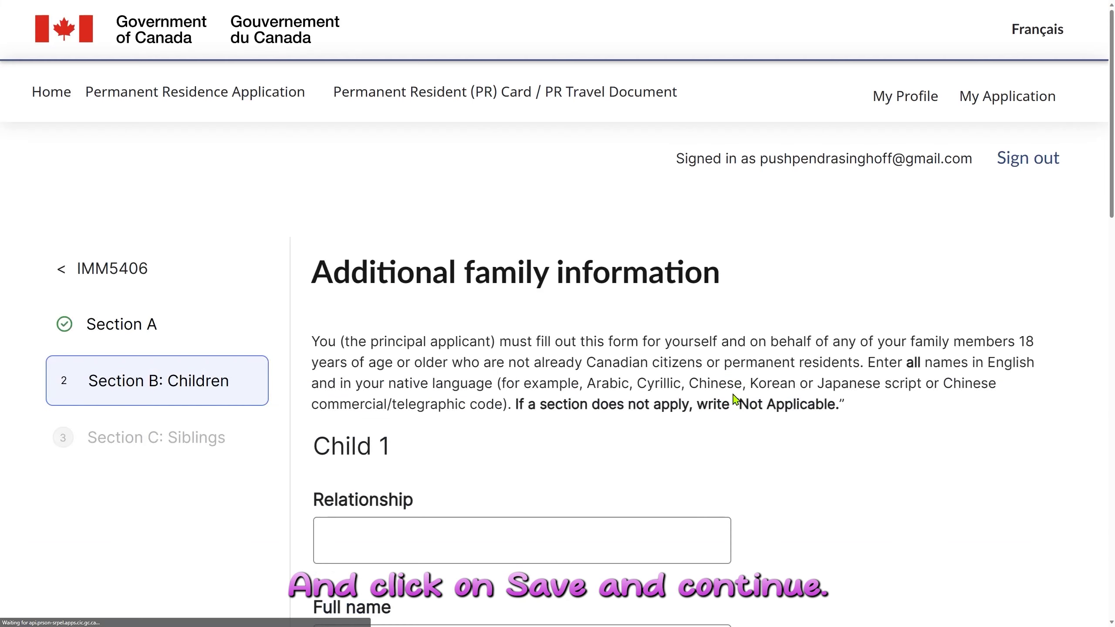
Save the spouse's Section B: Children with no children listed.
scroll(736, 399, "down", 4)
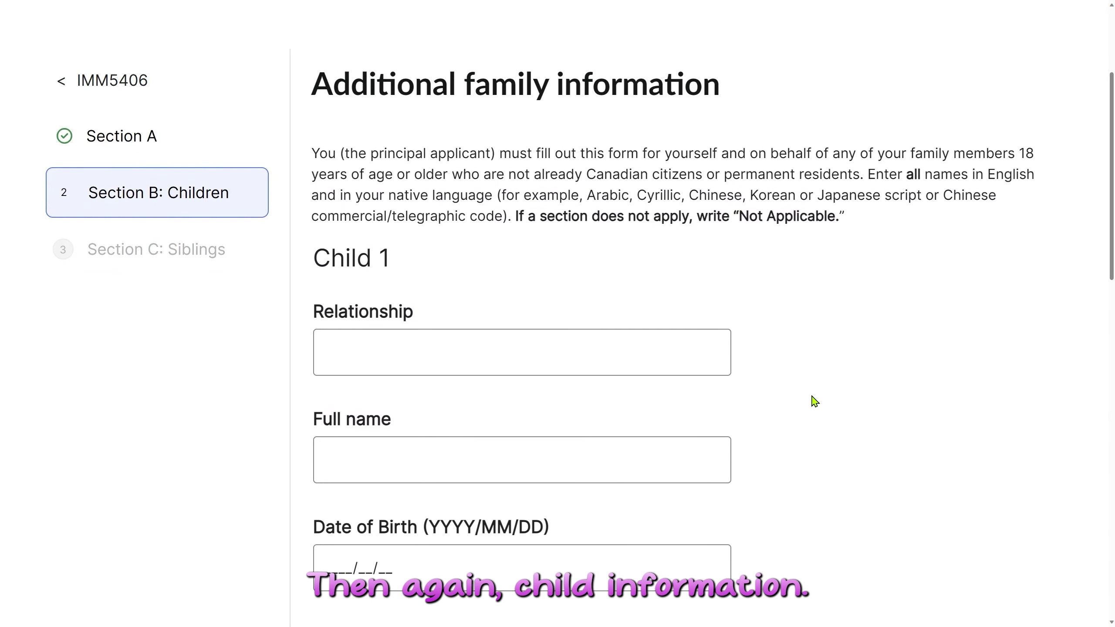
scroll(814, 401, "down", 2)
scroll(815, 401, "down", 2)
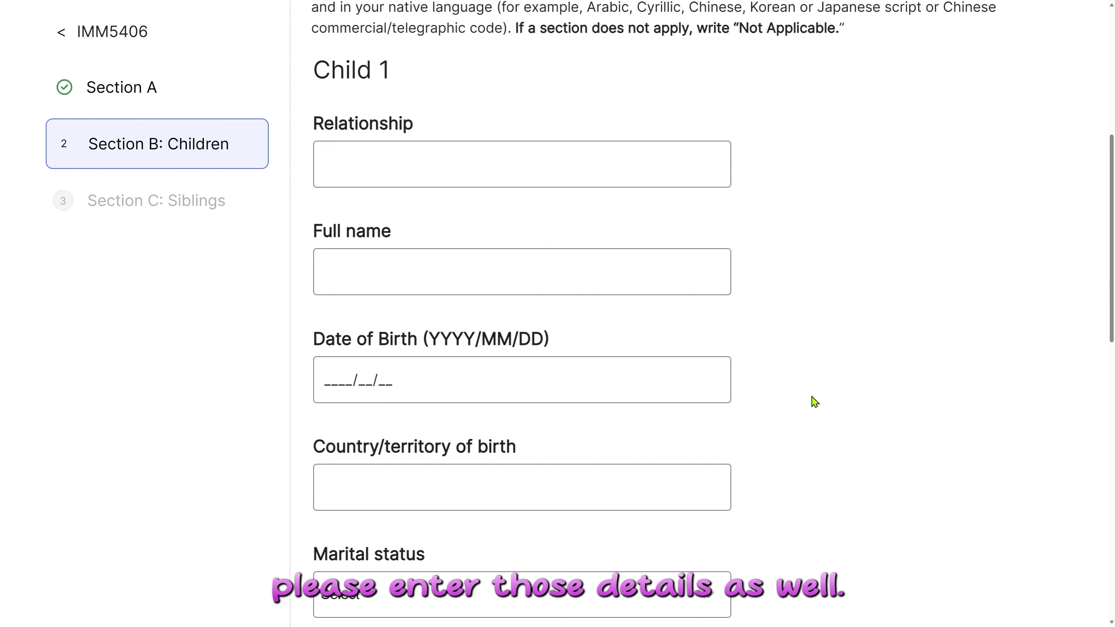
scroll(666, 449, "down", 14)
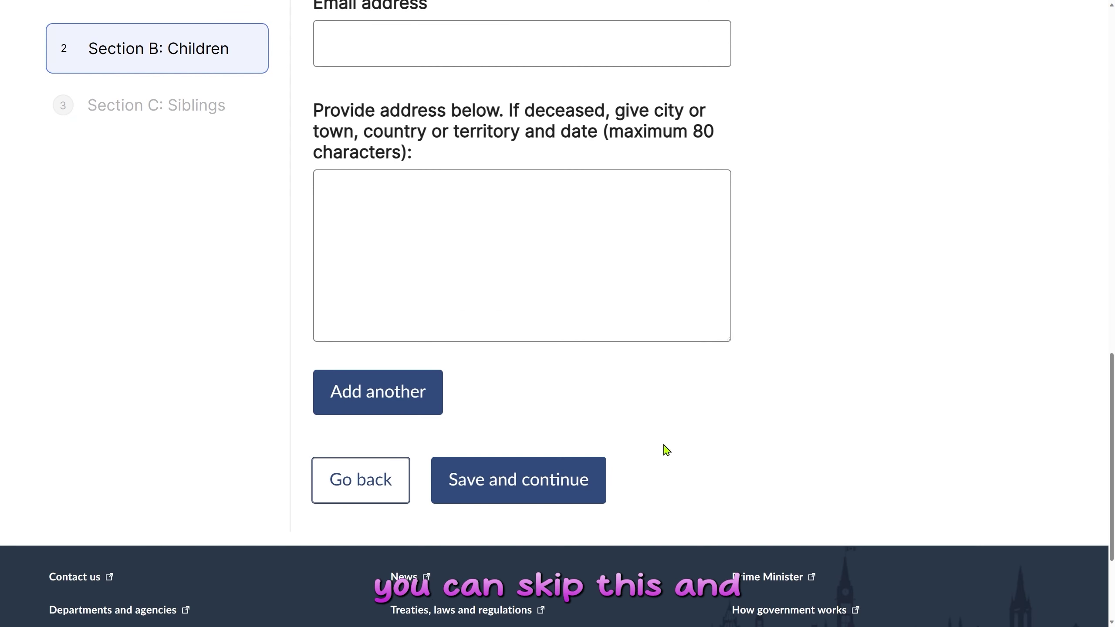
left_click(510, 482)
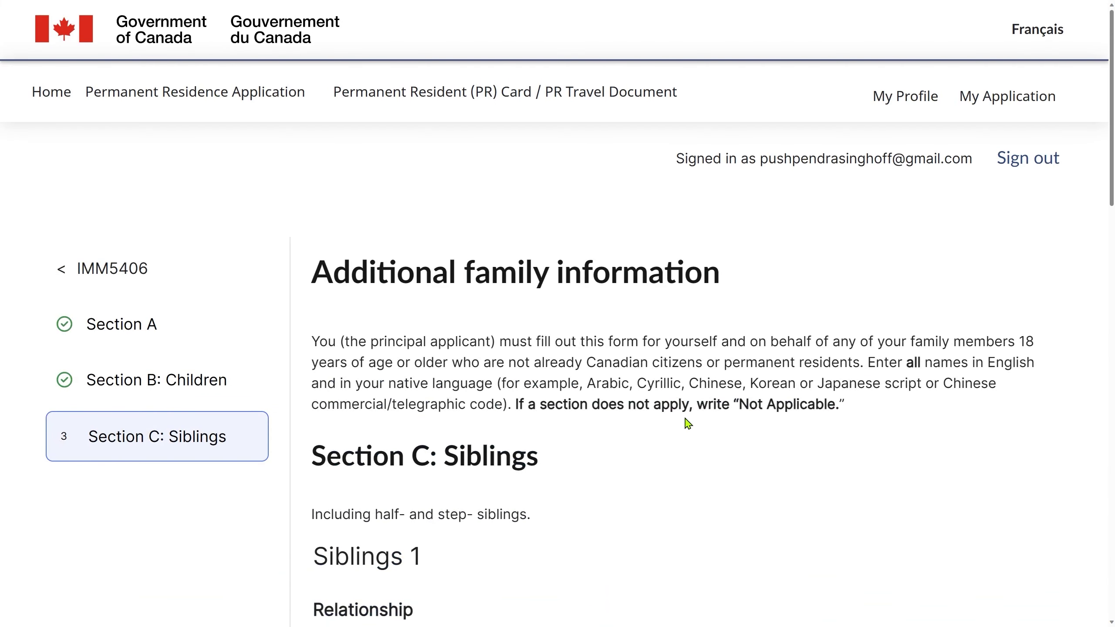
scroll(687, 421, "down", 5)
scroll(688, 423, "down", 1)
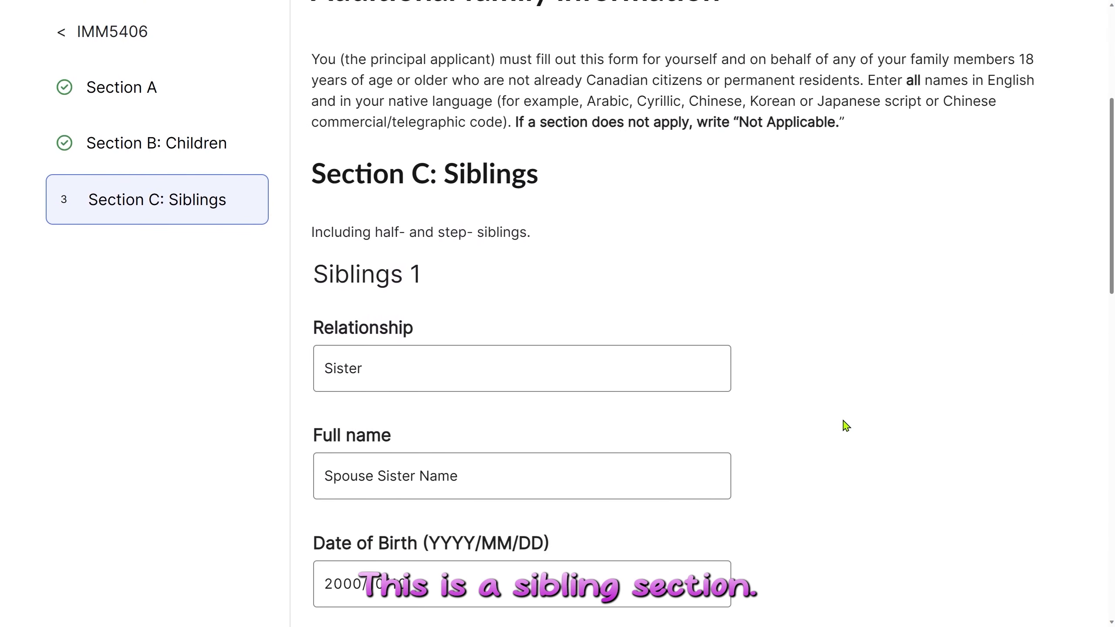
scroll(847, 426, "down", 4)
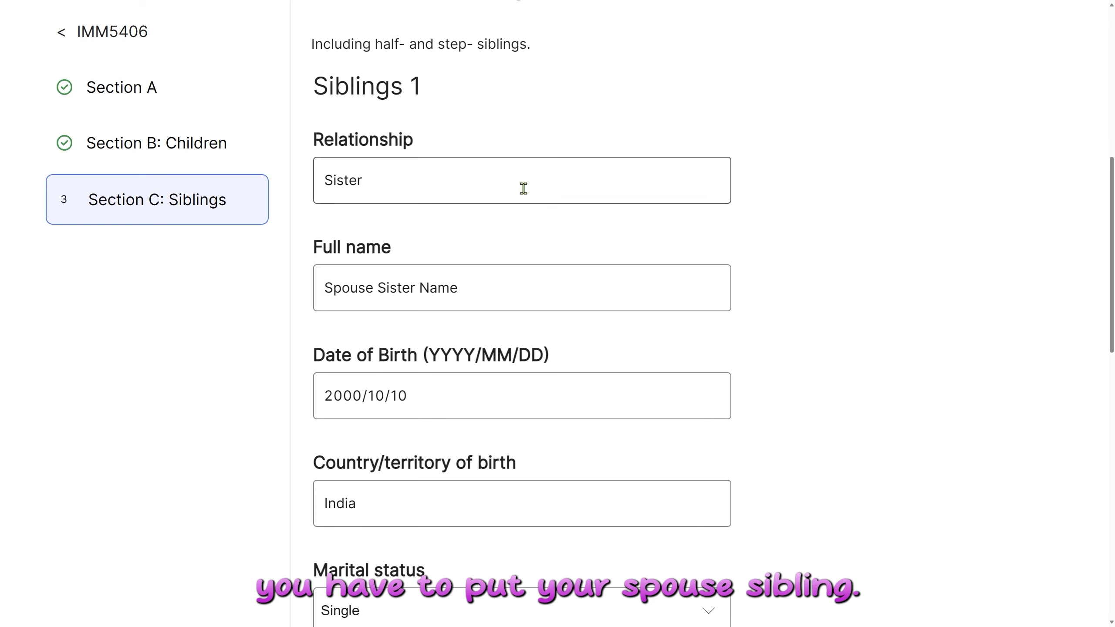
left_click(523, 189)
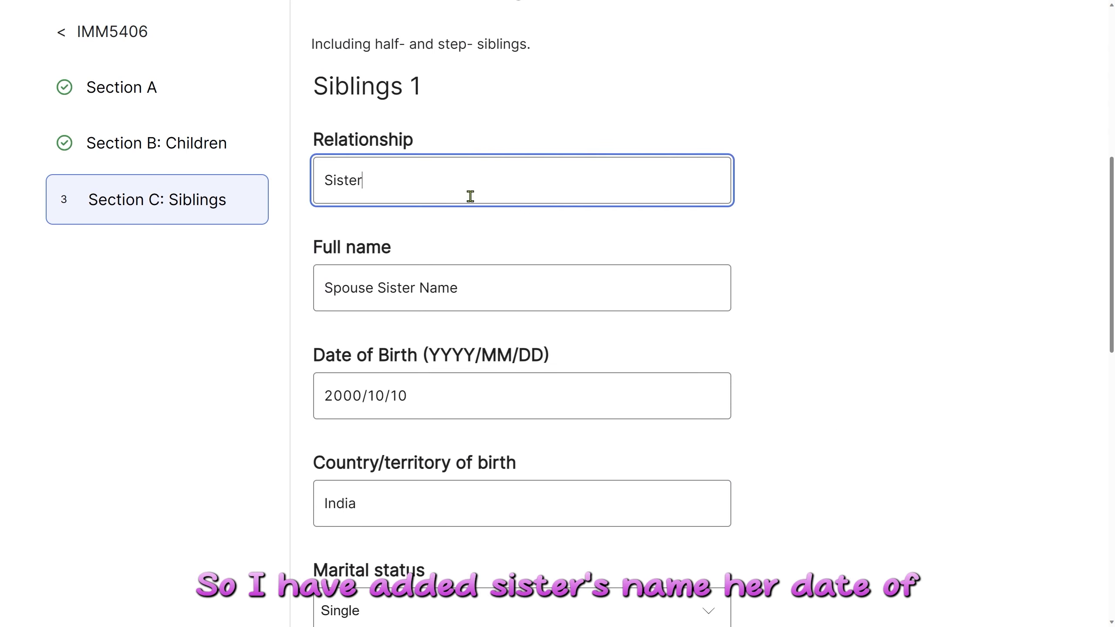
scroll(468, 194, "down", 2)
left_click(456, 192)
scroll(546, 239, "down", 5)
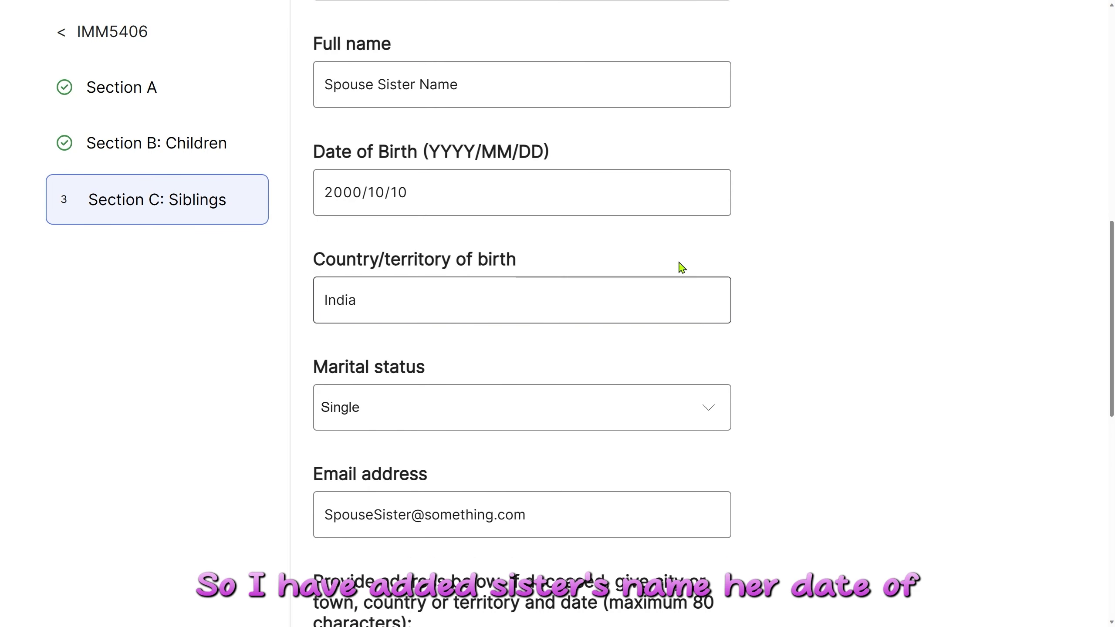
scroll(574, 205, "down", 2)
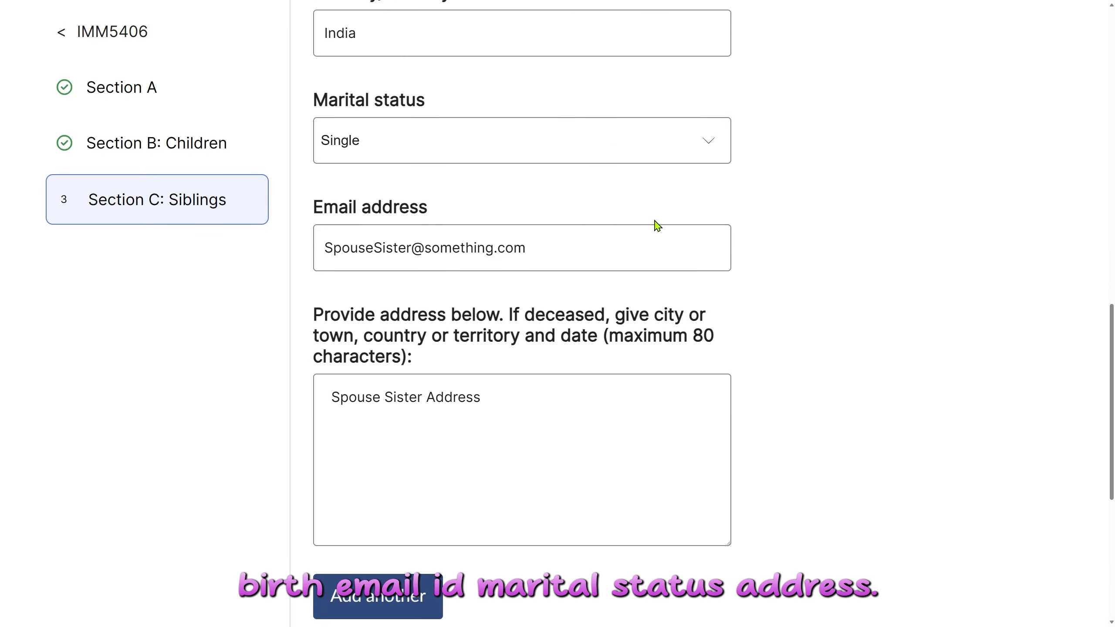
scroll(764, 285, "down", 6)
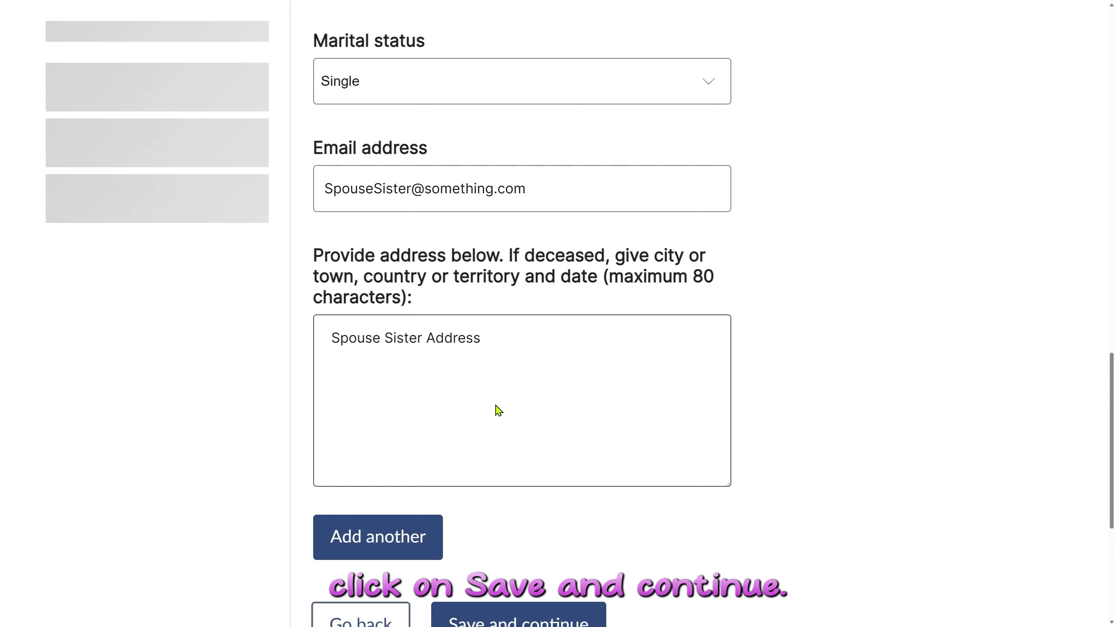
left_click(497, 411)
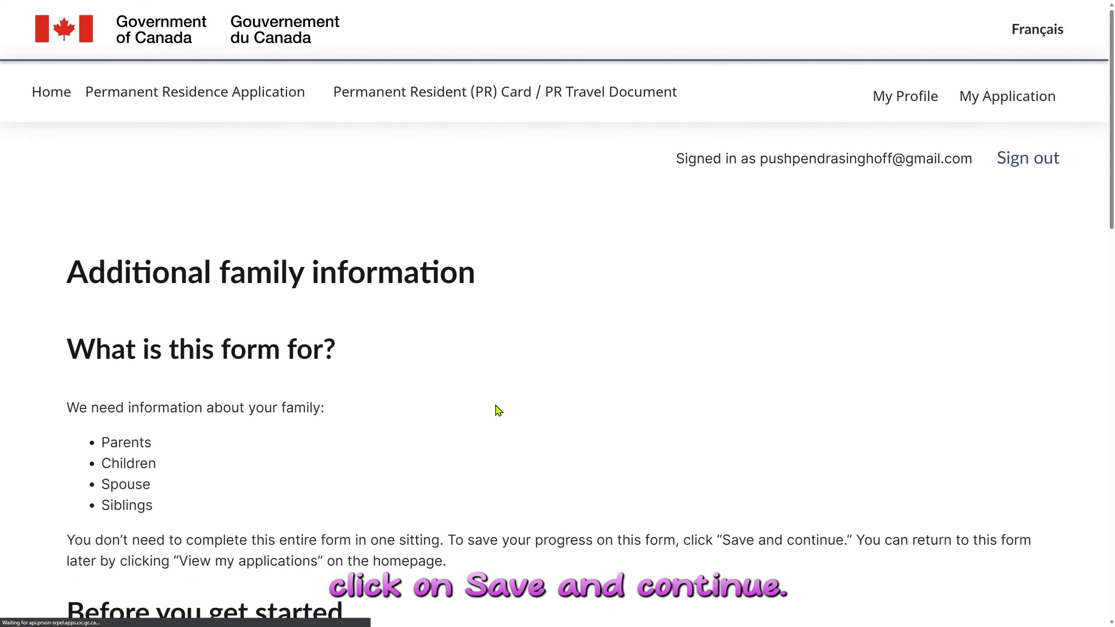
Check both family members in the table and complete IMM 5406.
scroll(498, 411, "down", 5)
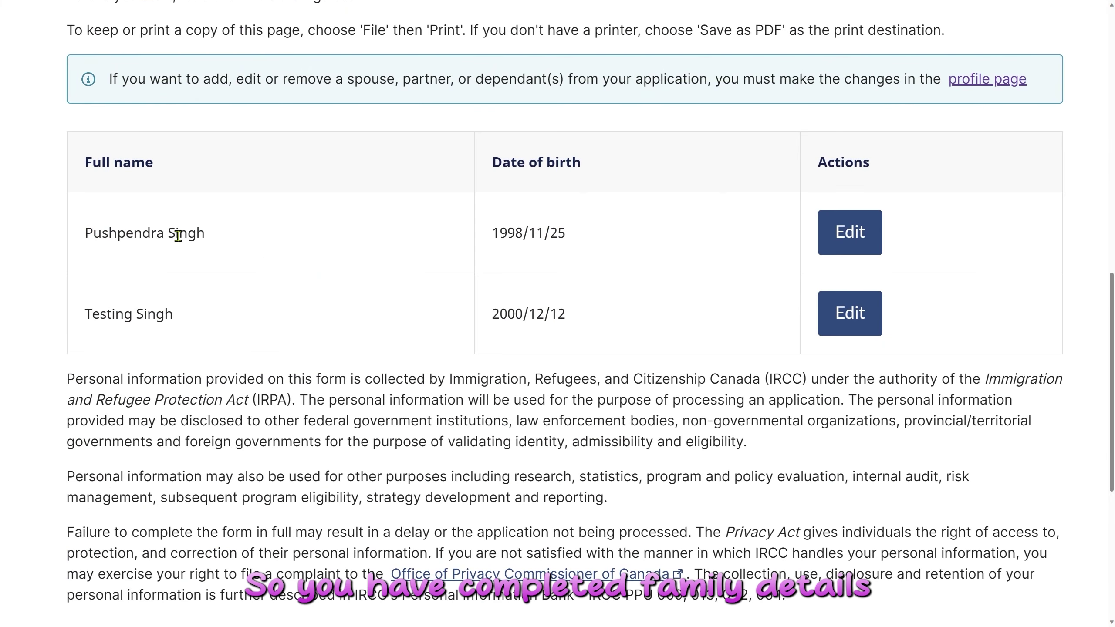
left_click_drag(126, 233, 196, 233)
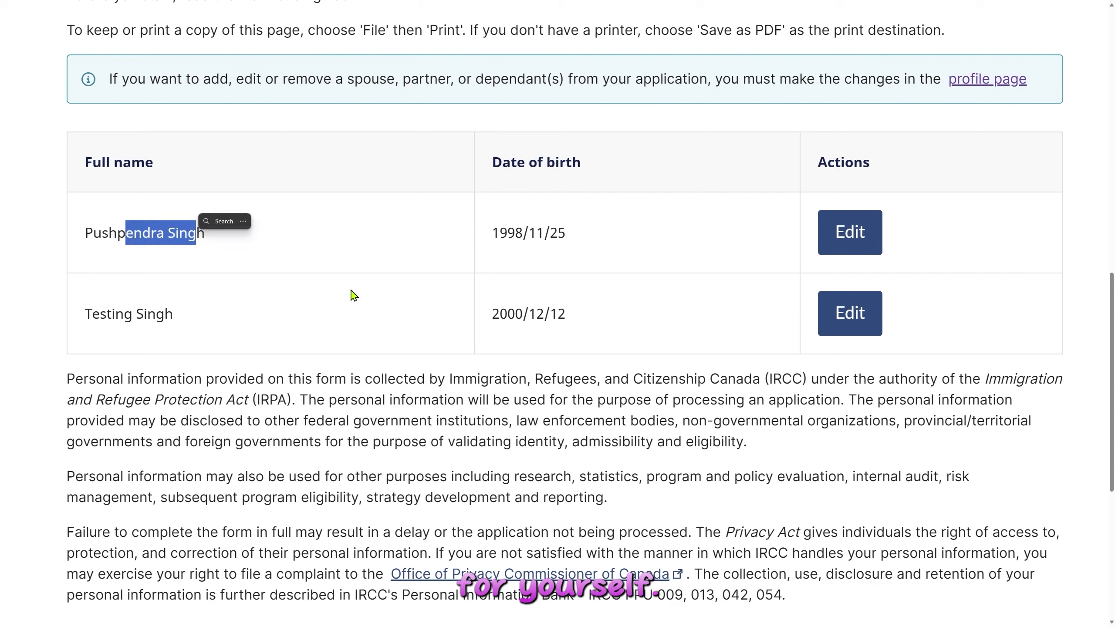
left_click_drag(115, 314, 229, 334)
left_click(231, 337)
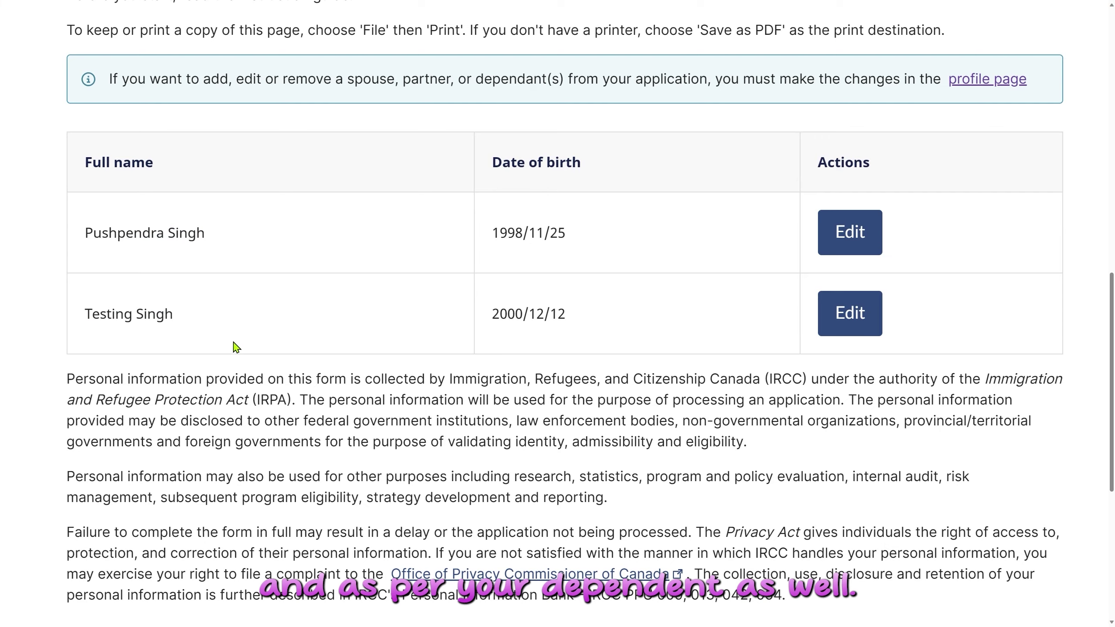
scroll(236, 347, "down", 8)
left_click(286, 327)
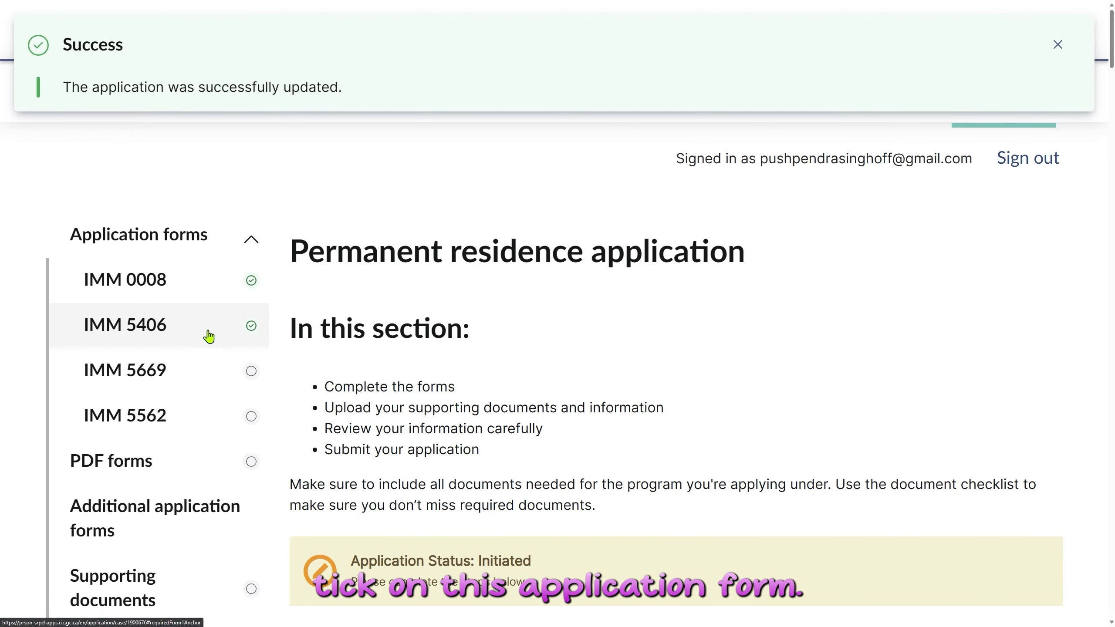
Confirm all four digital forms read Ready to submit, then open IMM 5562 Supplementary Information – Your Travels.
scroll(533, 382, "down", 3)
scroll(533, 382, "down", 15)
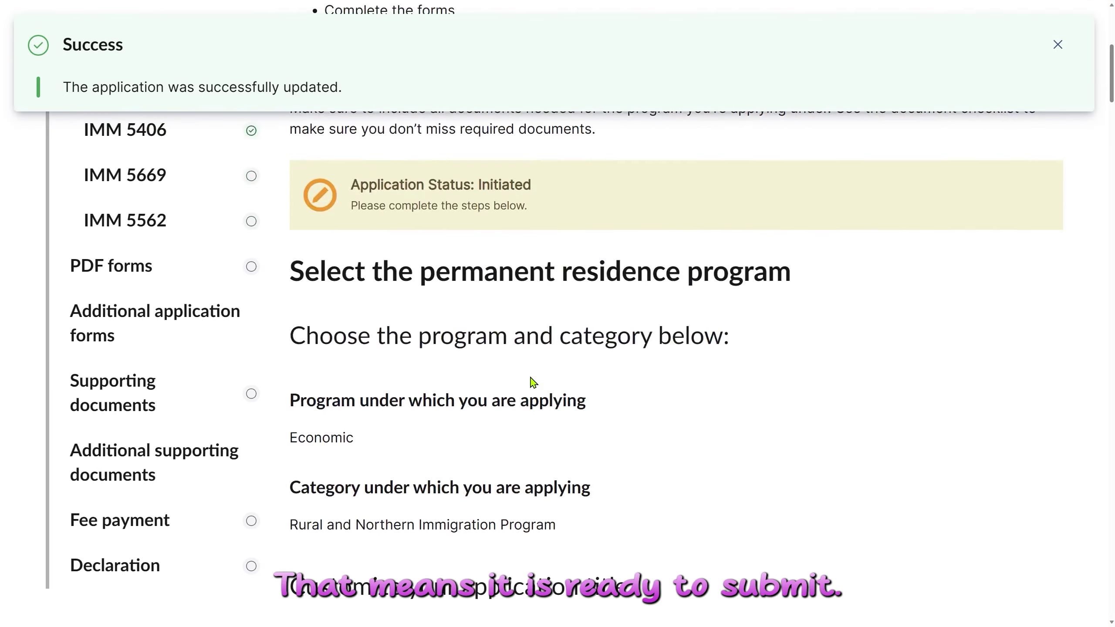
scroll(529, 375, "down", 5)
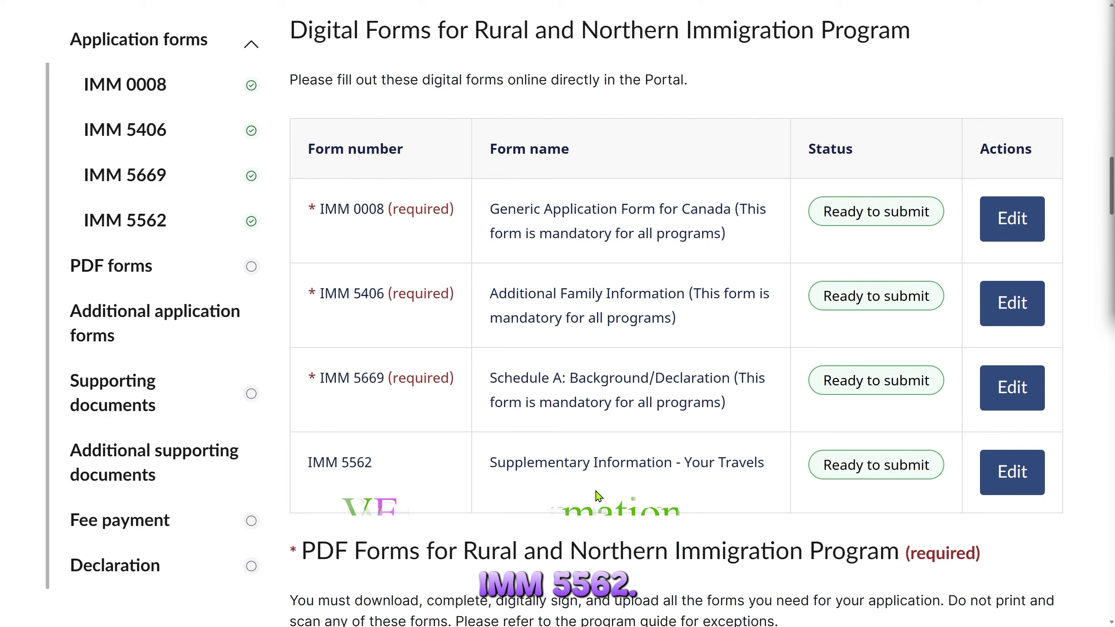
left_click(1017, 482)
Read the IMM 5562 Before you get started instructions on trips abroad and proceed to Section A.
scroll(134, 309, "down", 5)
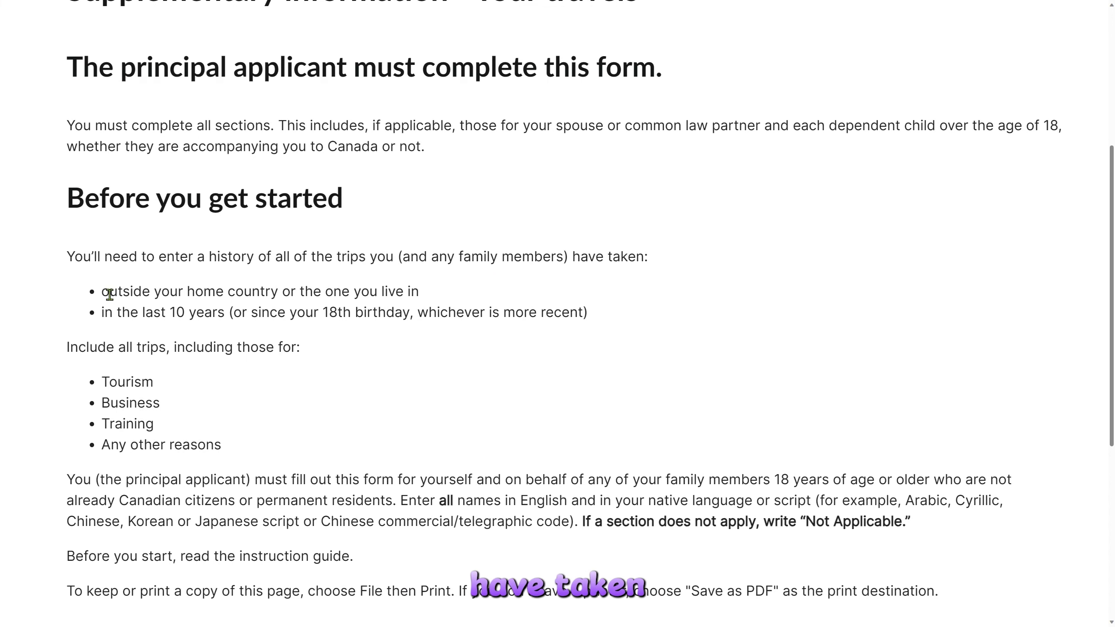
left_click_drag(110, 294, 317, 310)
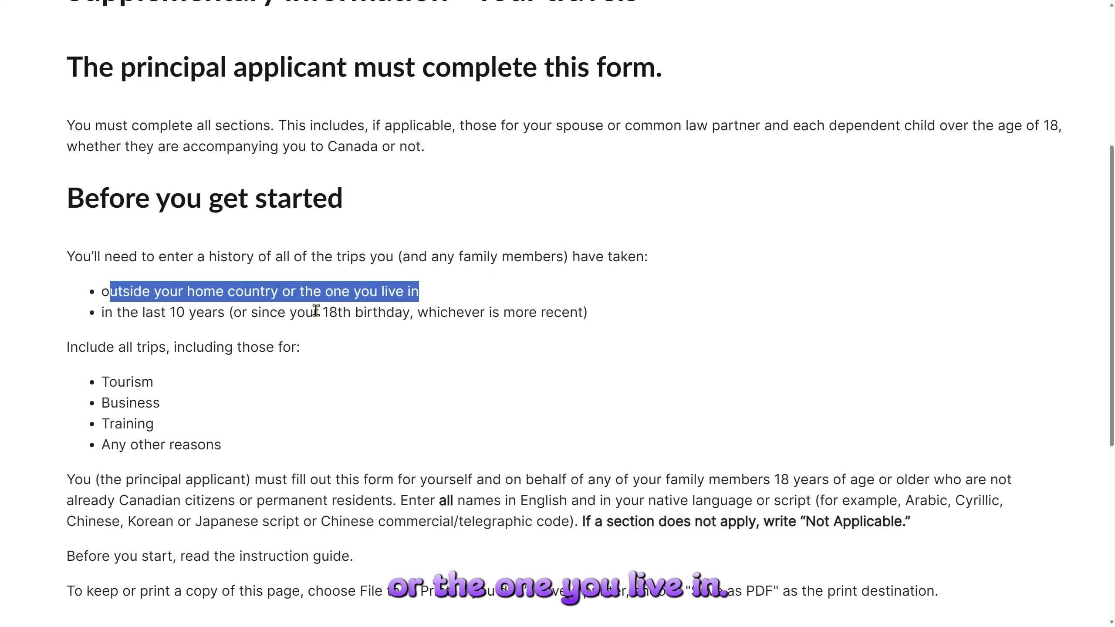
left_click(105, 316)
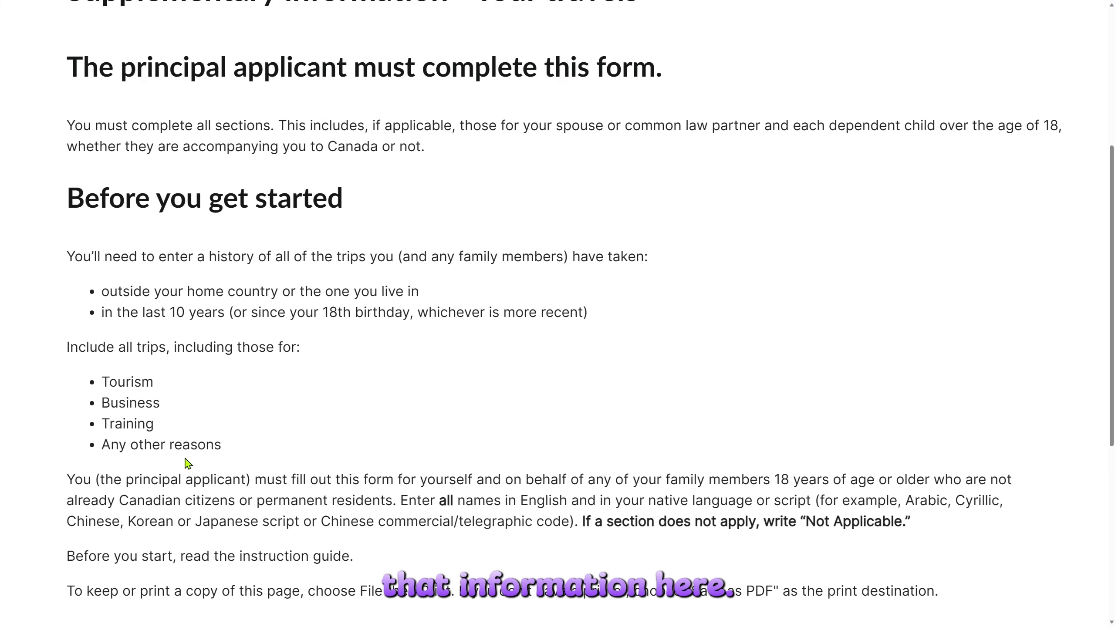
scroll(188, 464, "down", 4)
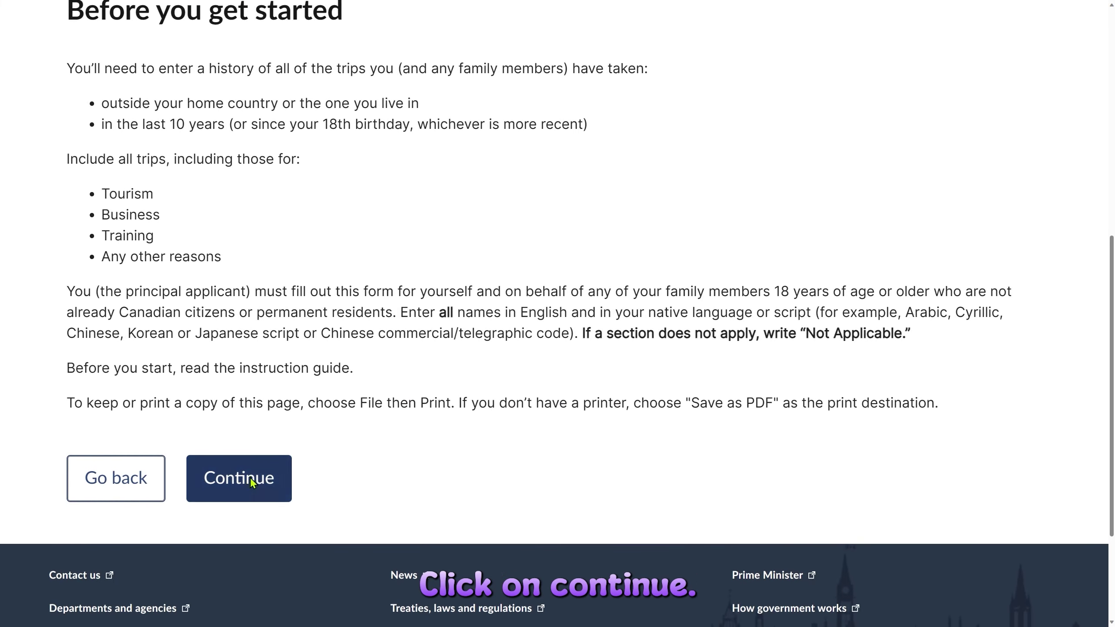
left_click(220, 487)
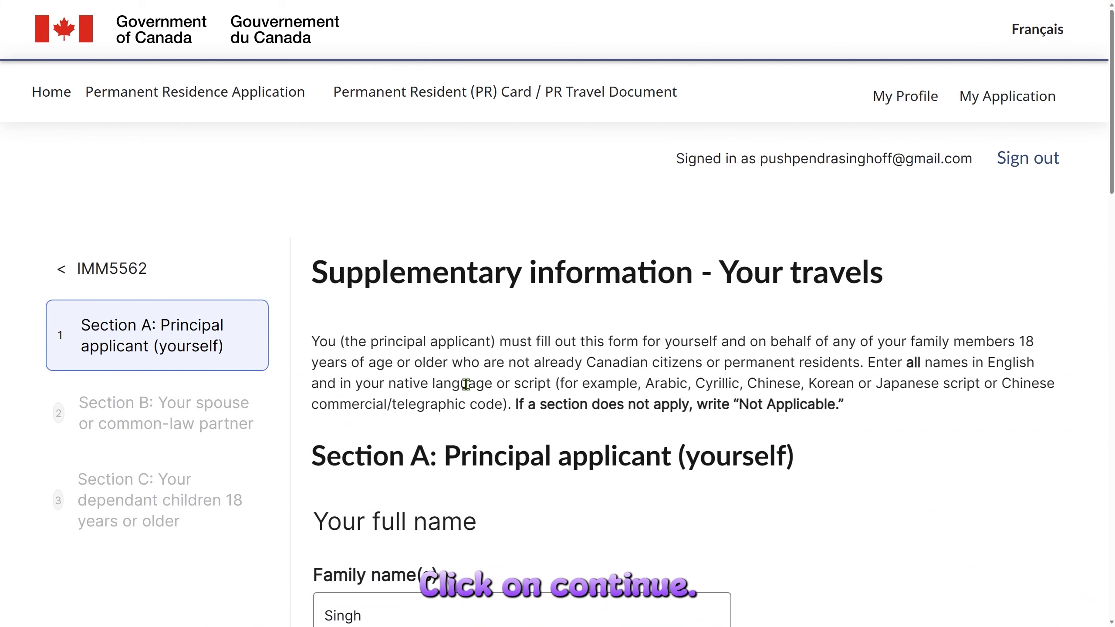
Delete the repeated family name from the Section A Given name(s) field.
scroll(510, 347, "down", 2)
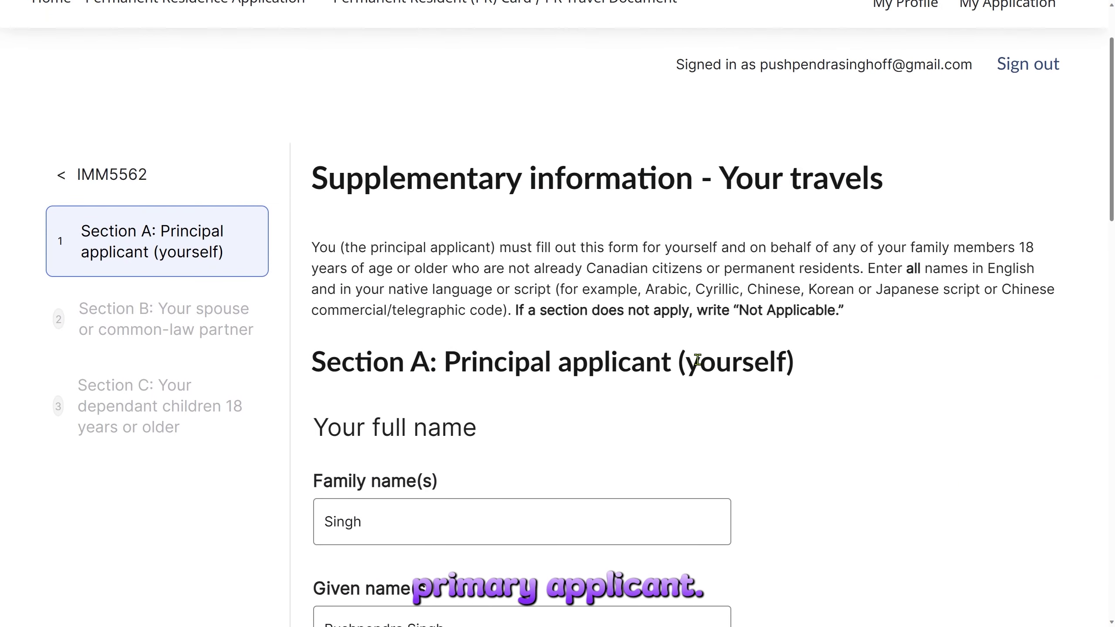
scroll(698, 361, "down", 4)
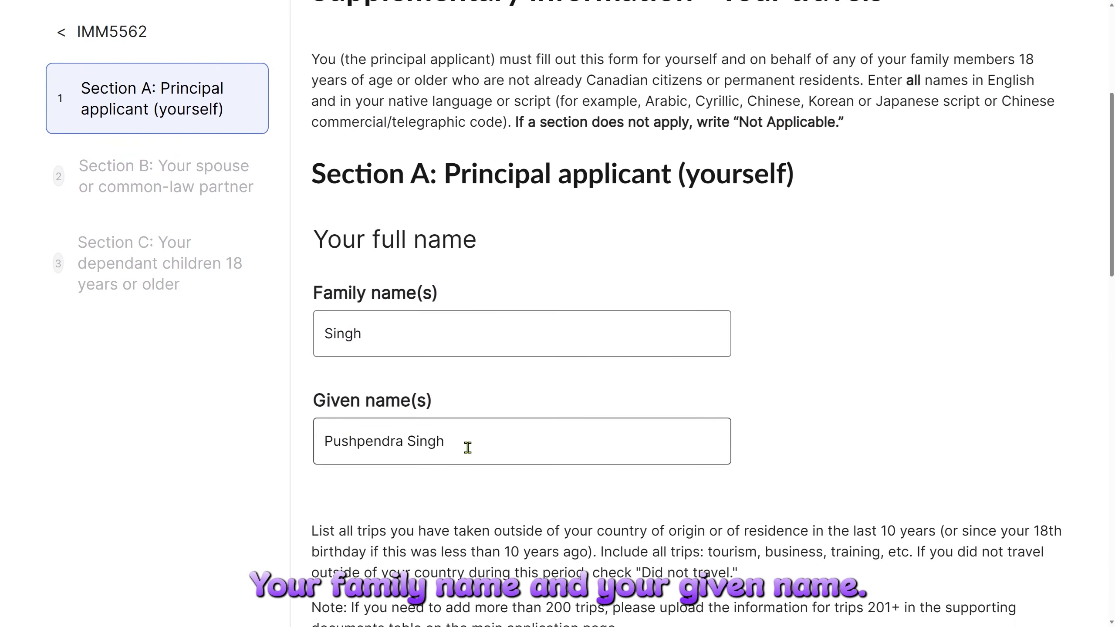
double_click(428, 447)
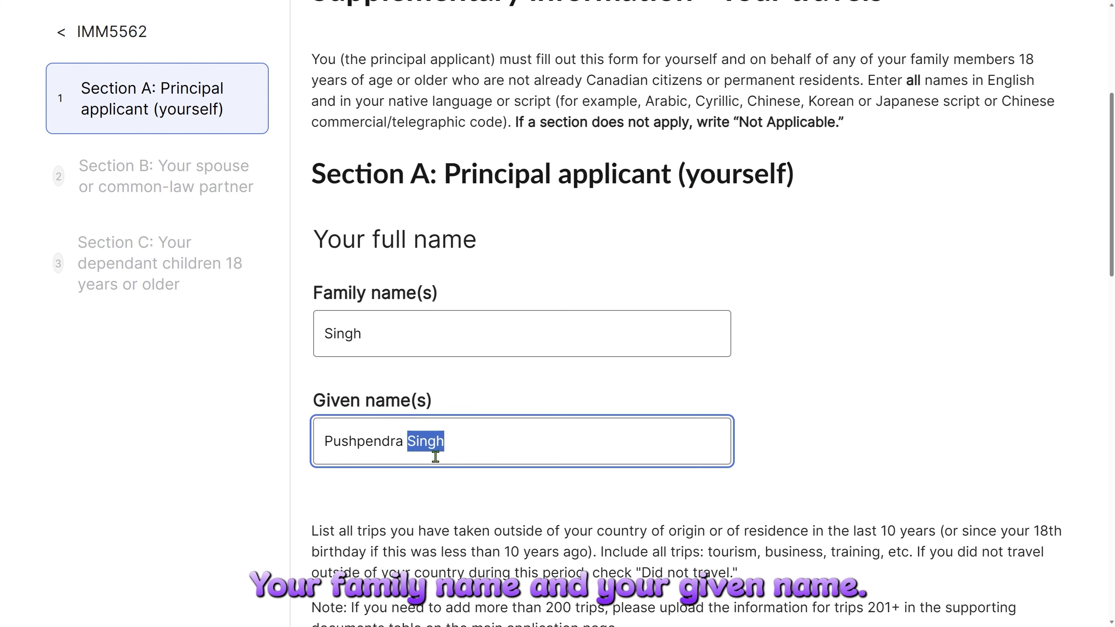
key("BackSpace")
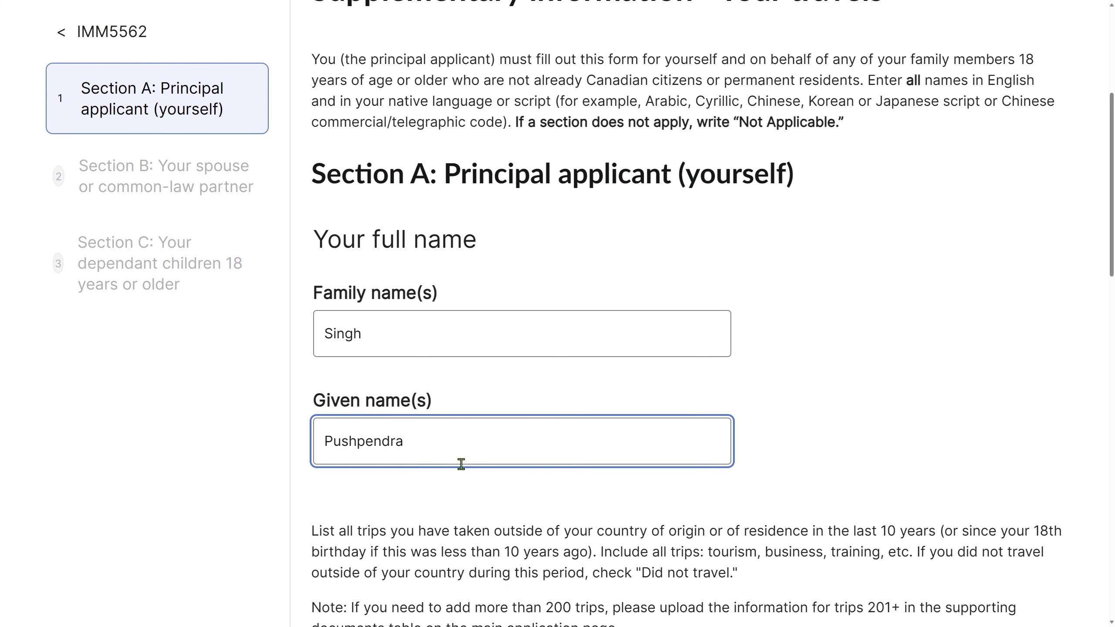
Review the 200-trip note and Trip 1 (Stockholm, Sweden, 30 days, Business), then save Section A.
scroll(467, 461, "down", 4)
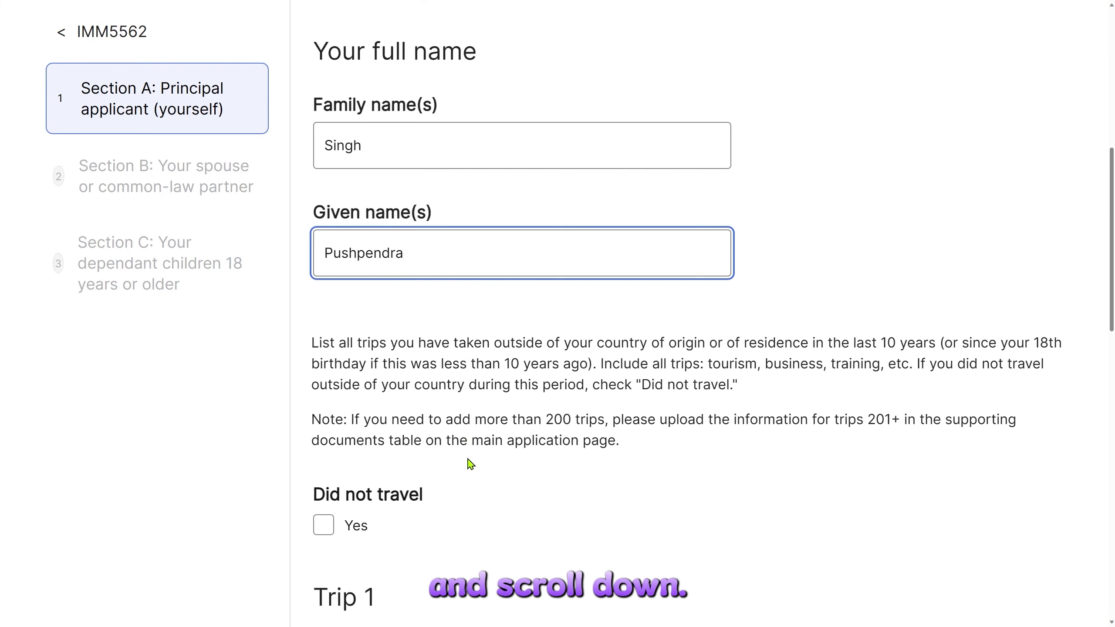
scroll(469, 464, "down", 2)
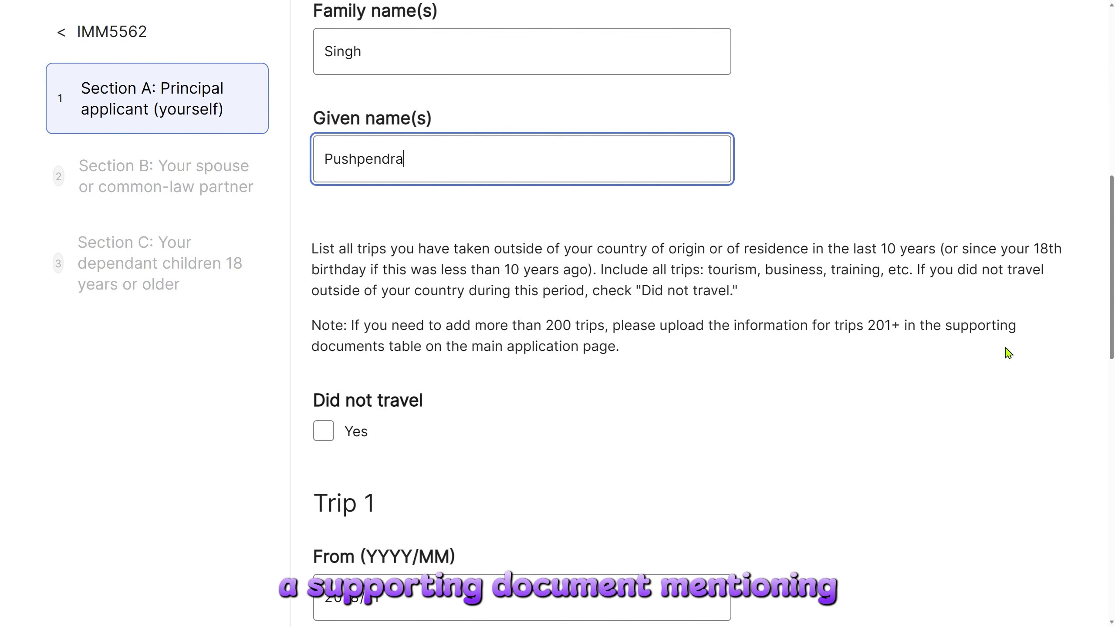
left_click_drag(946, 325, 878, 335)
left_click(880, 333)
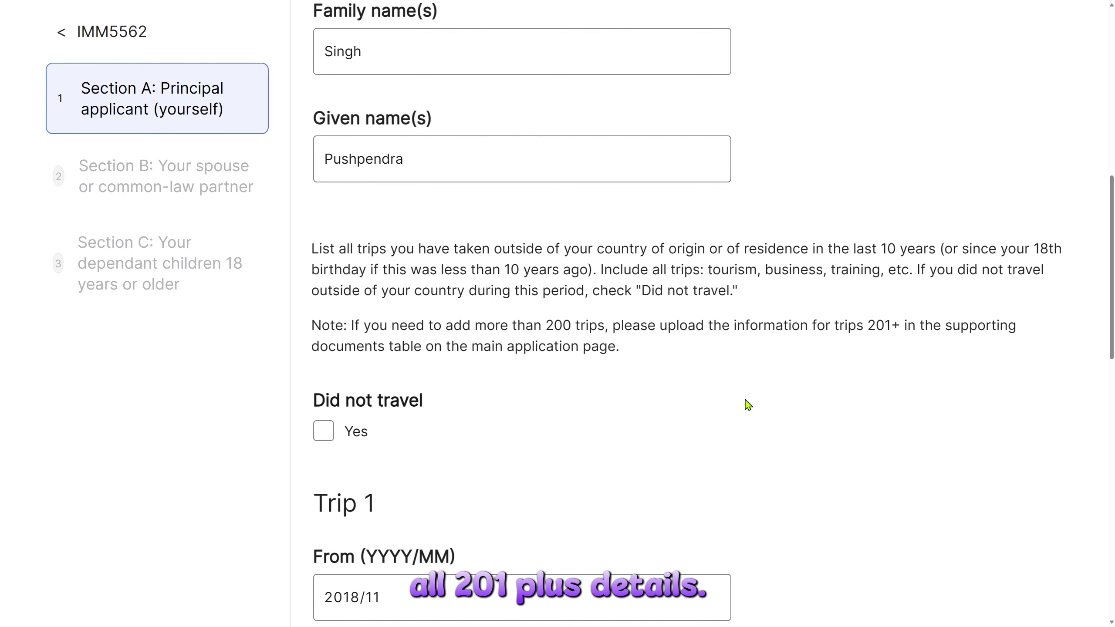
scroll(745, 403, "down", 2)
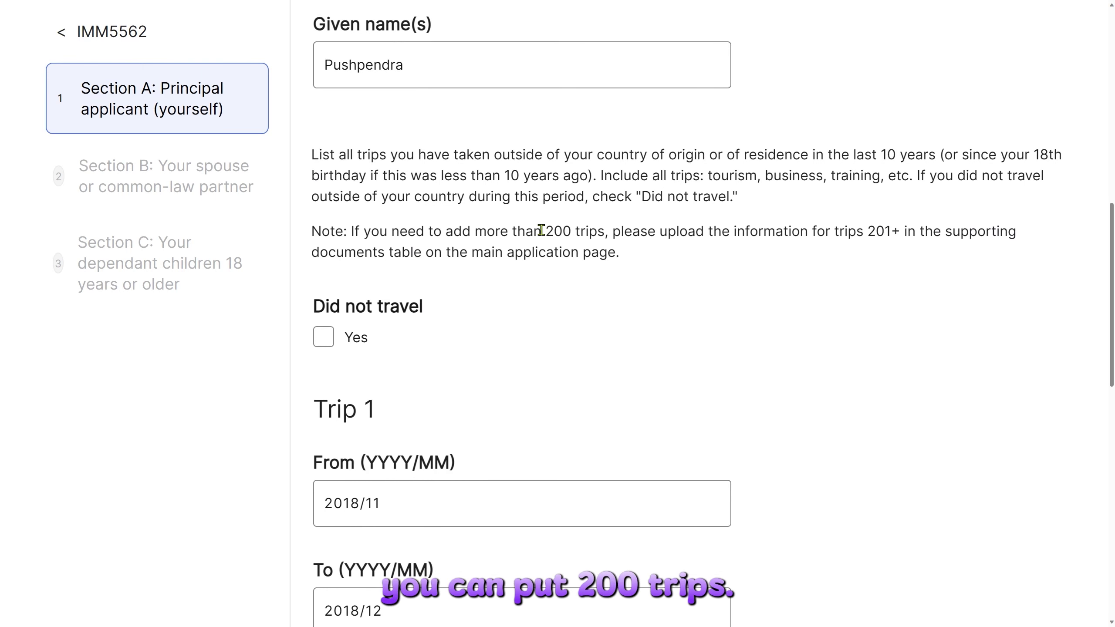
left_click_drag(542, 229, 605, 233)
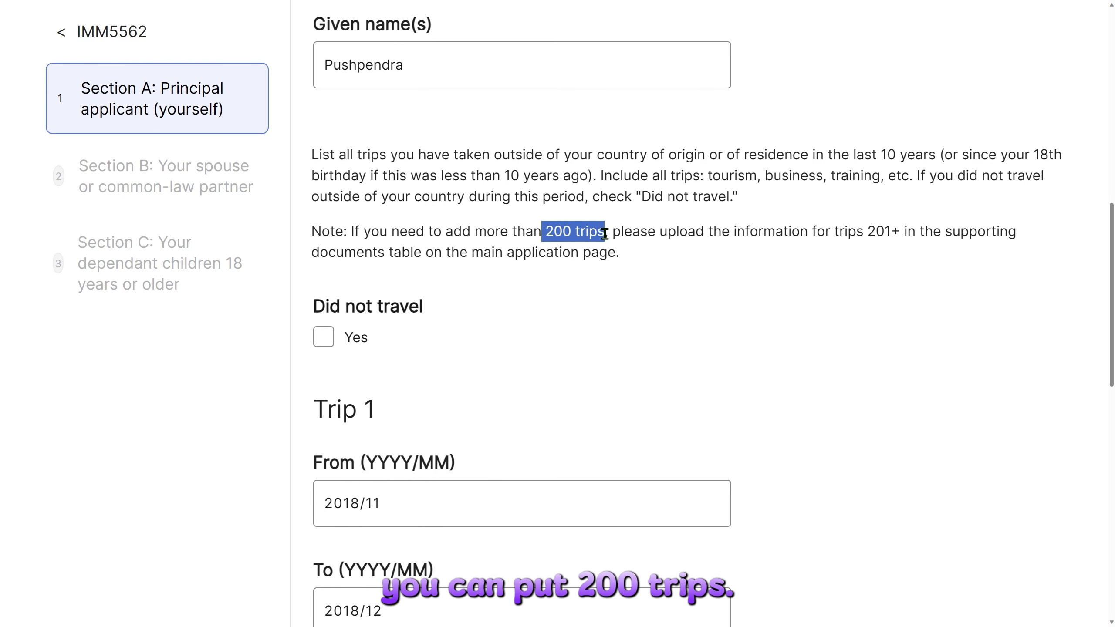
left_click(618, 285)
scroll(622, 341, "down", 4)
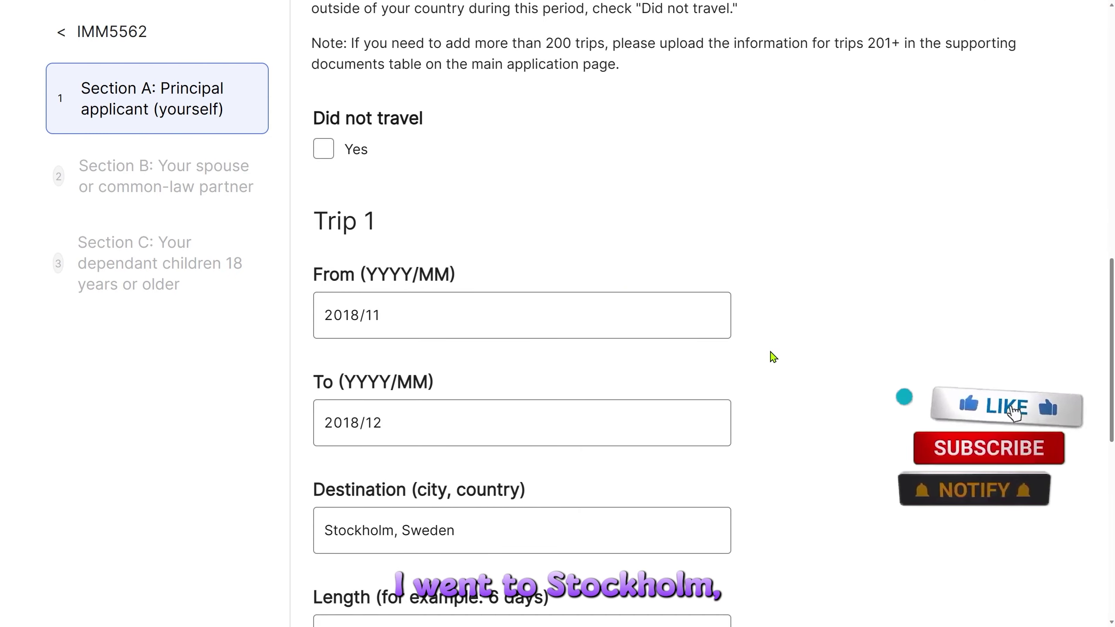
scroll(774, 357, "down", 2)
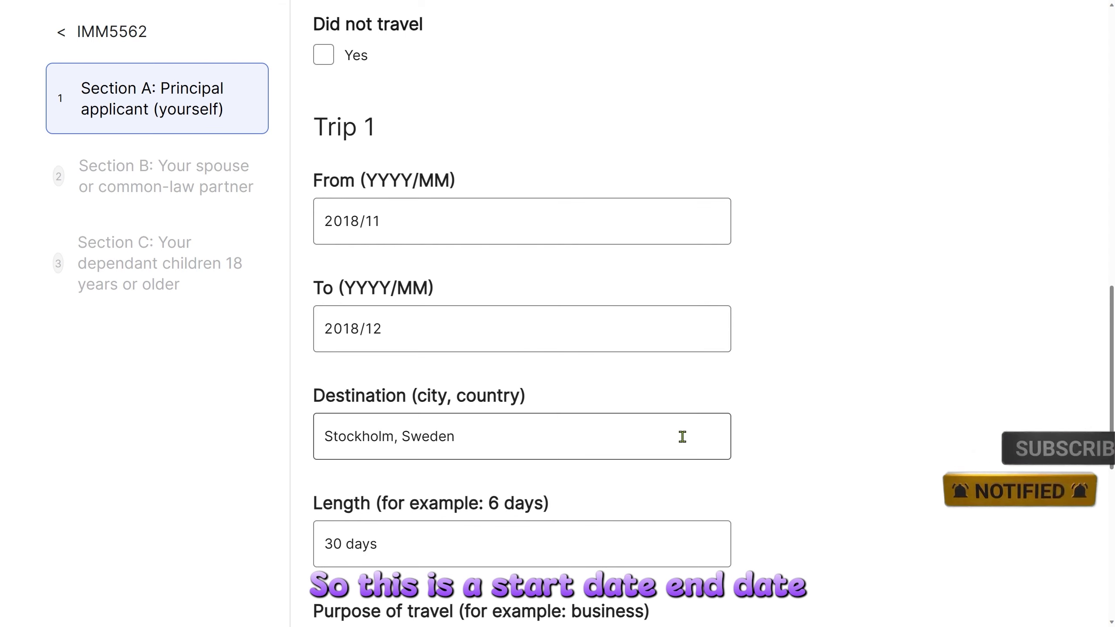
scroll(672, 433, "down", 2)
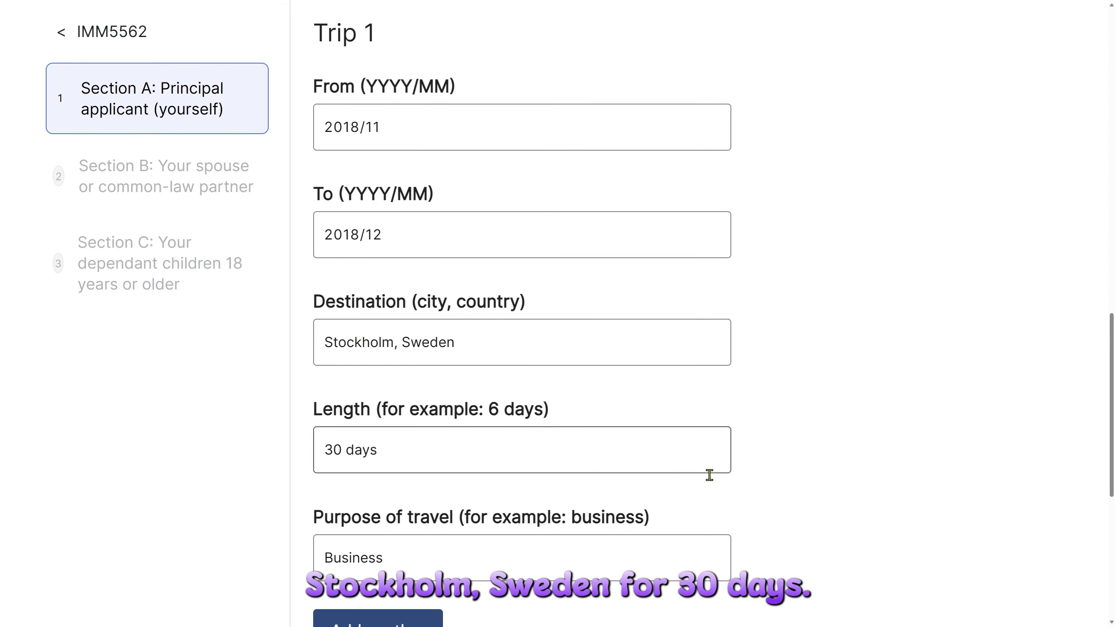
scroll(740, 475, "down", 4)
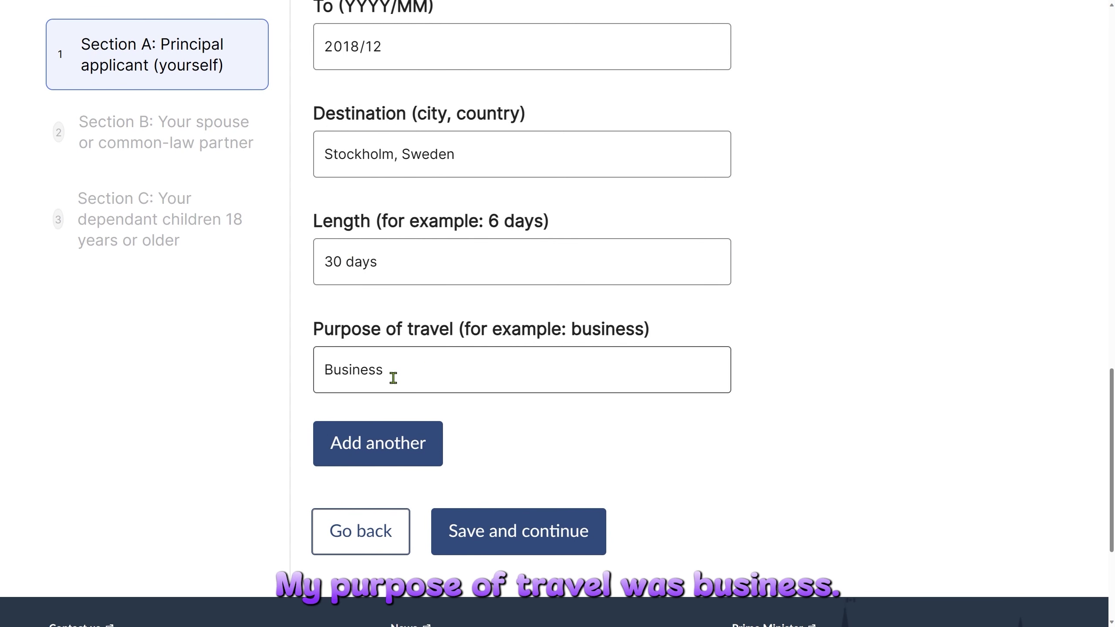
left_click(530, 538)
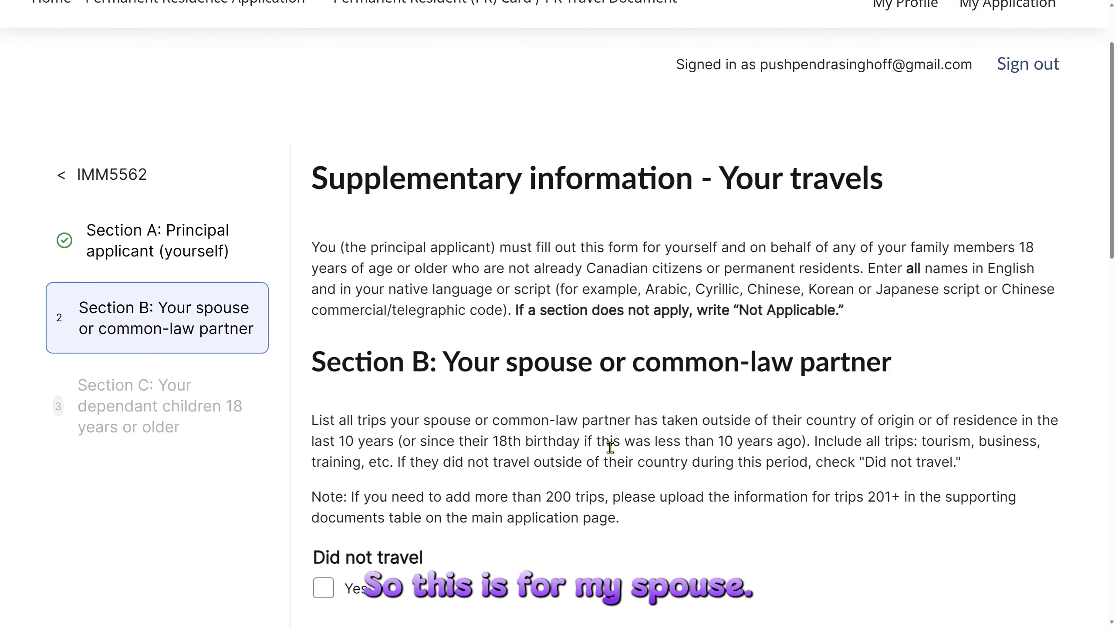
Review the spouse's 30-day Stockholm Trip 1 with Tourism as purpose and save Section B.
scroll(611, 448, "down", 2)
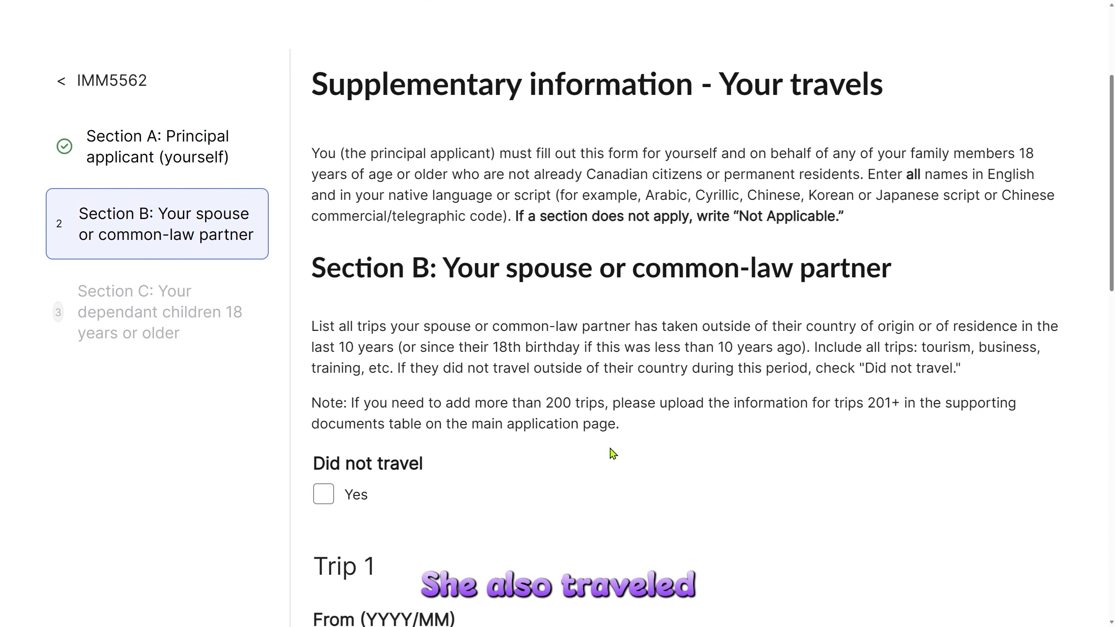
scroll(611, 452, "down", 6)
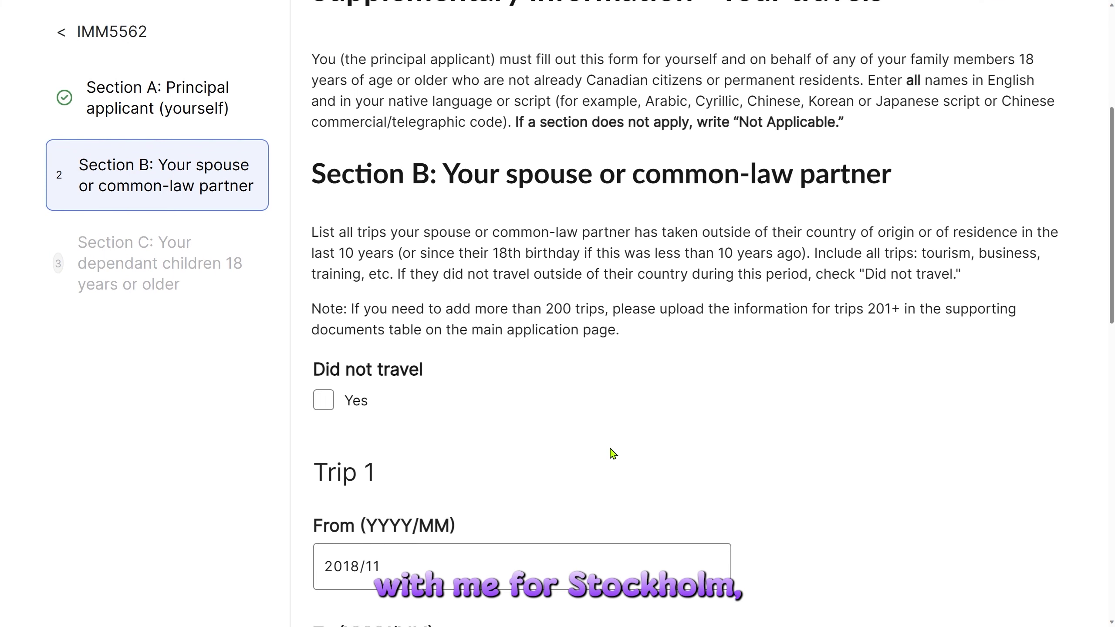
scroll(709, 419, "down", 6)
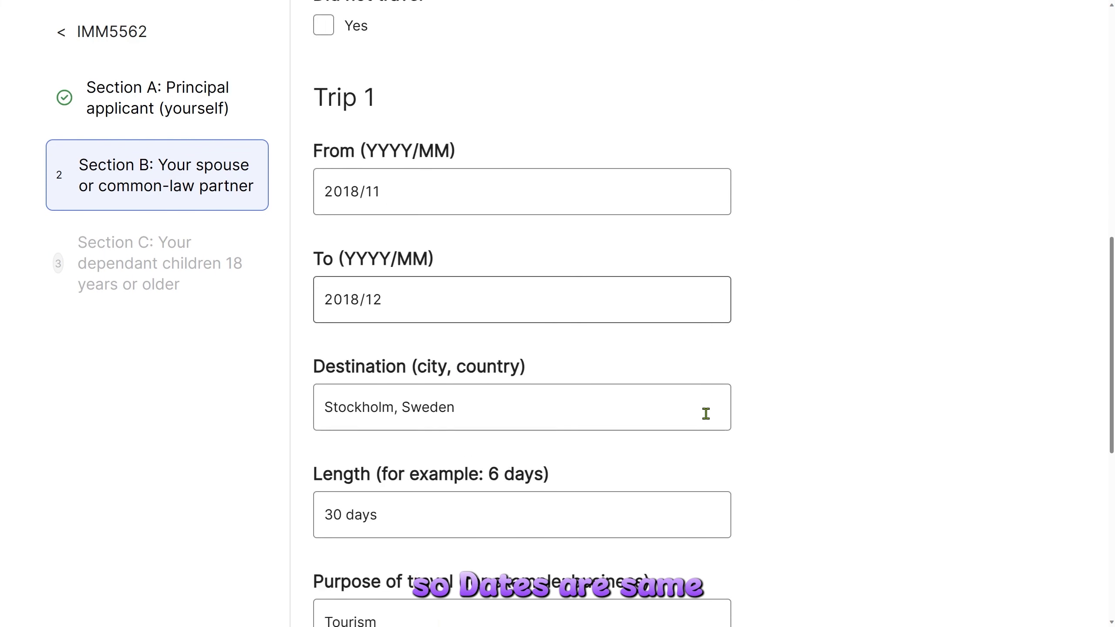
scroll(753, 441, "down", 2)
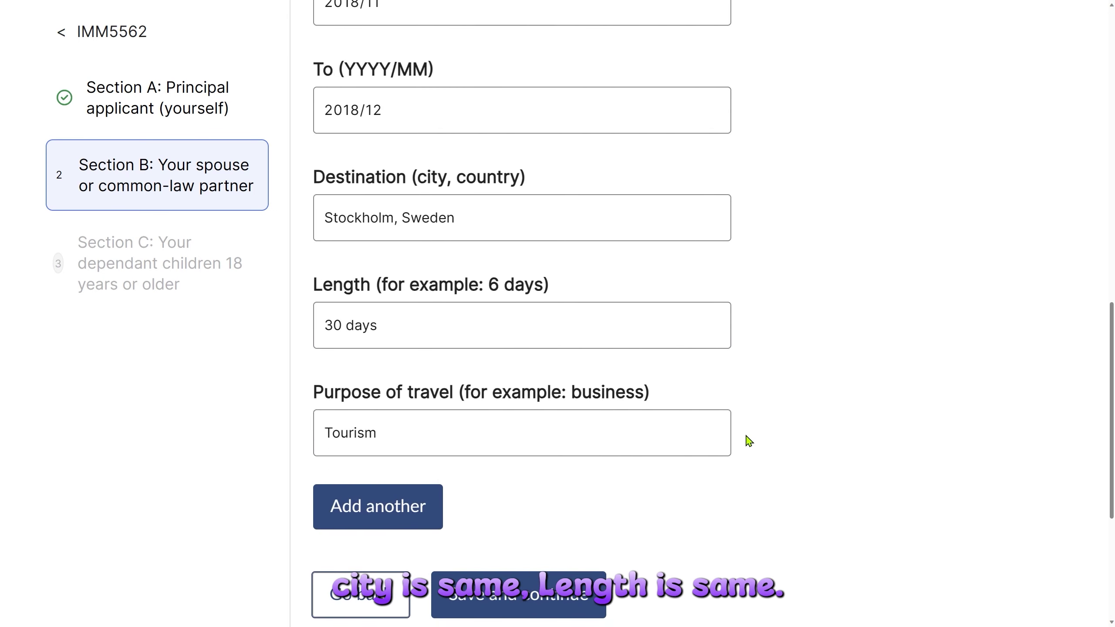
left_click(504, 432)
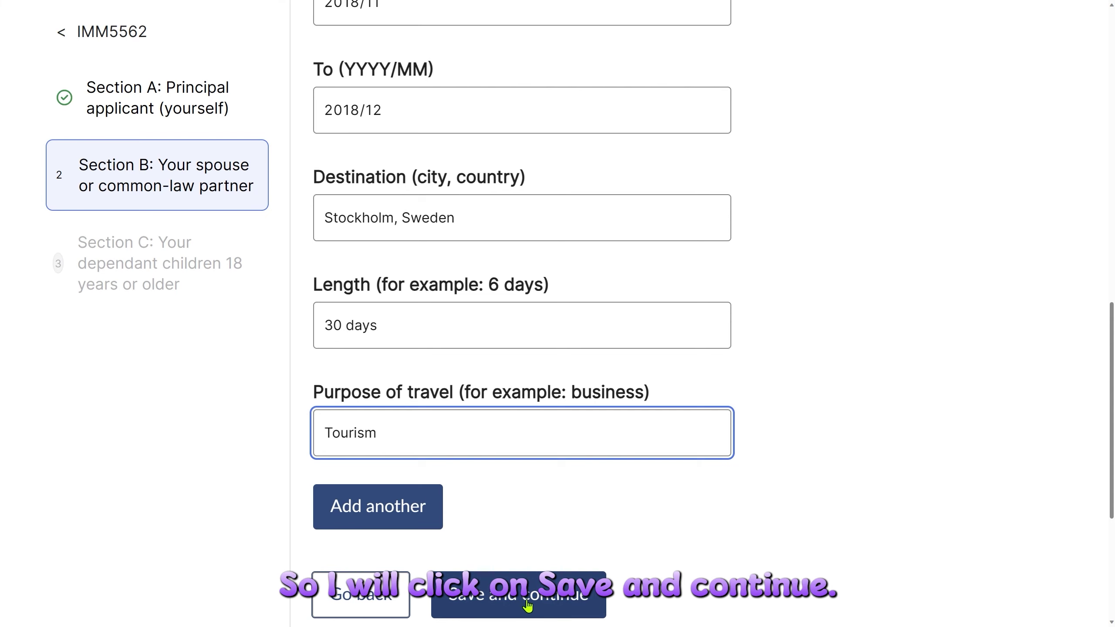
left_click(490, 602)
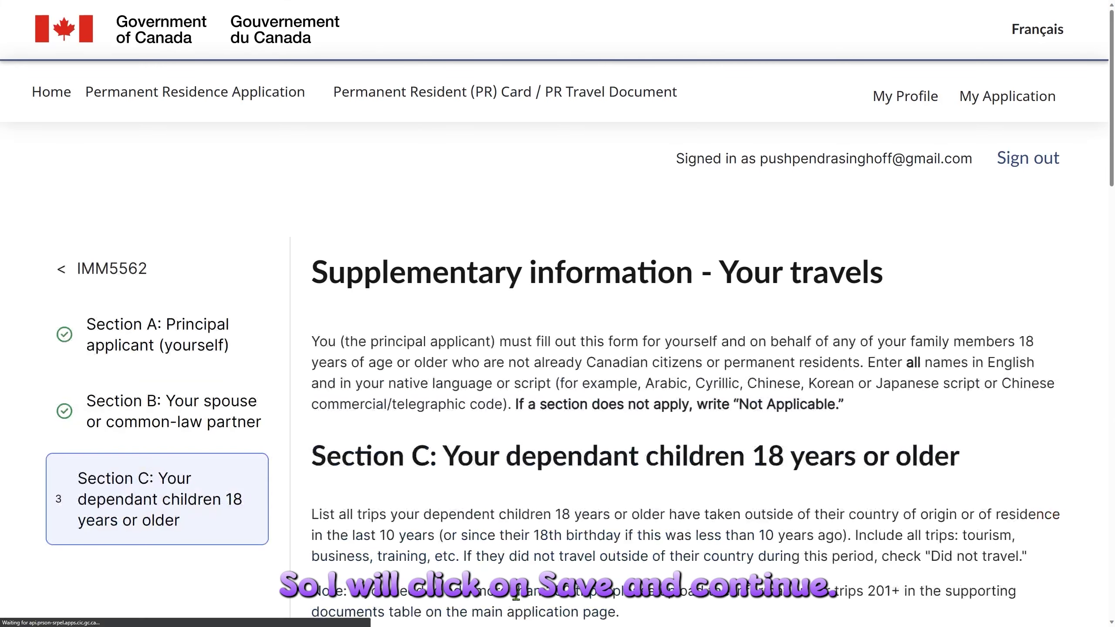
Mark adult children as Did not travel in Section C and complete the IMM 5562 form.
scroll(632, 506, "down", 5)
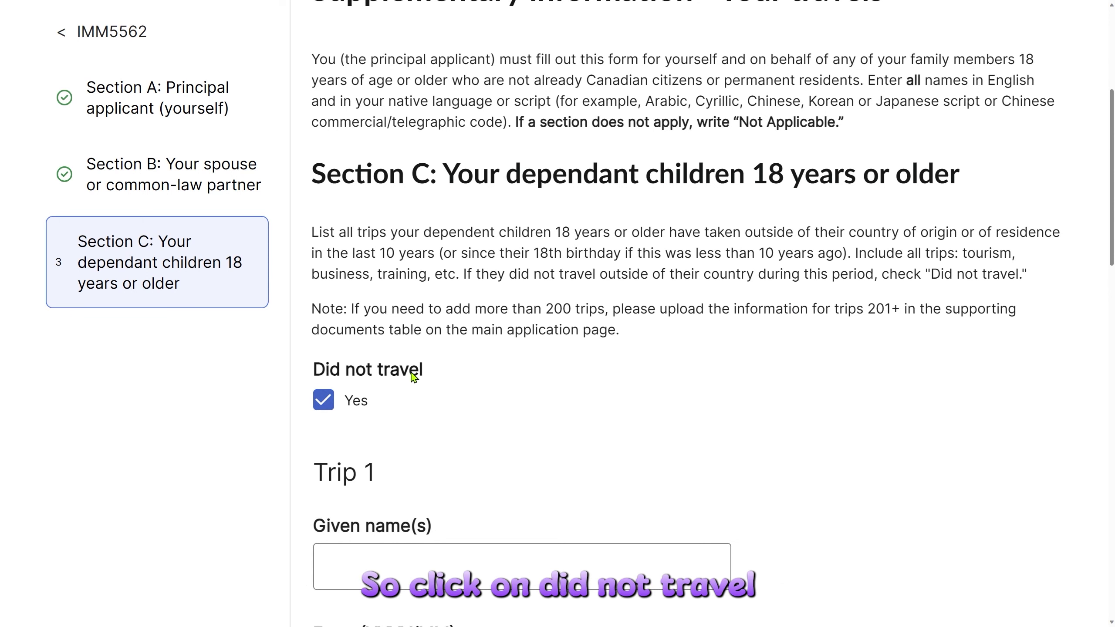
left_click(324, 400)
left_click(324, 399)
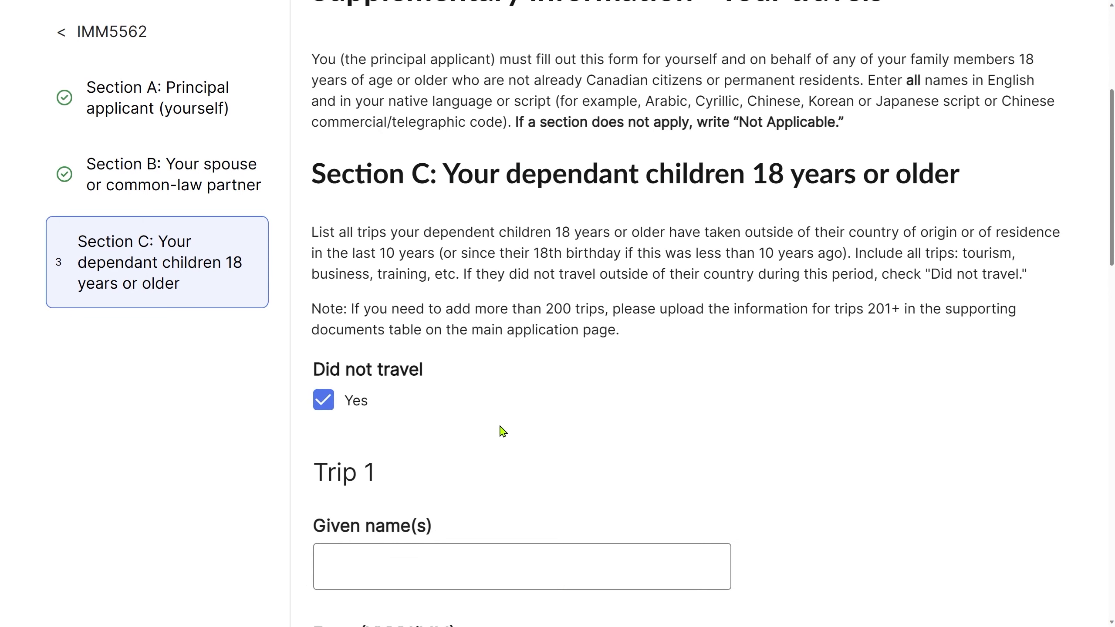
scroll(503, 431, "down", 8)
scroll(598, 381, "down", 15)
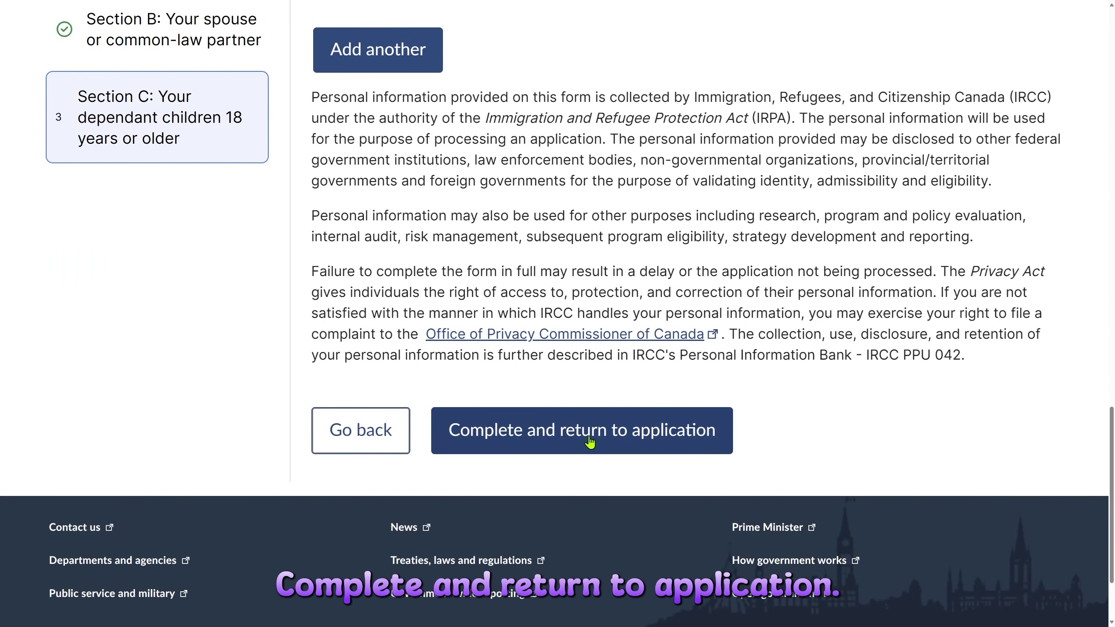
left_click(590, 442)
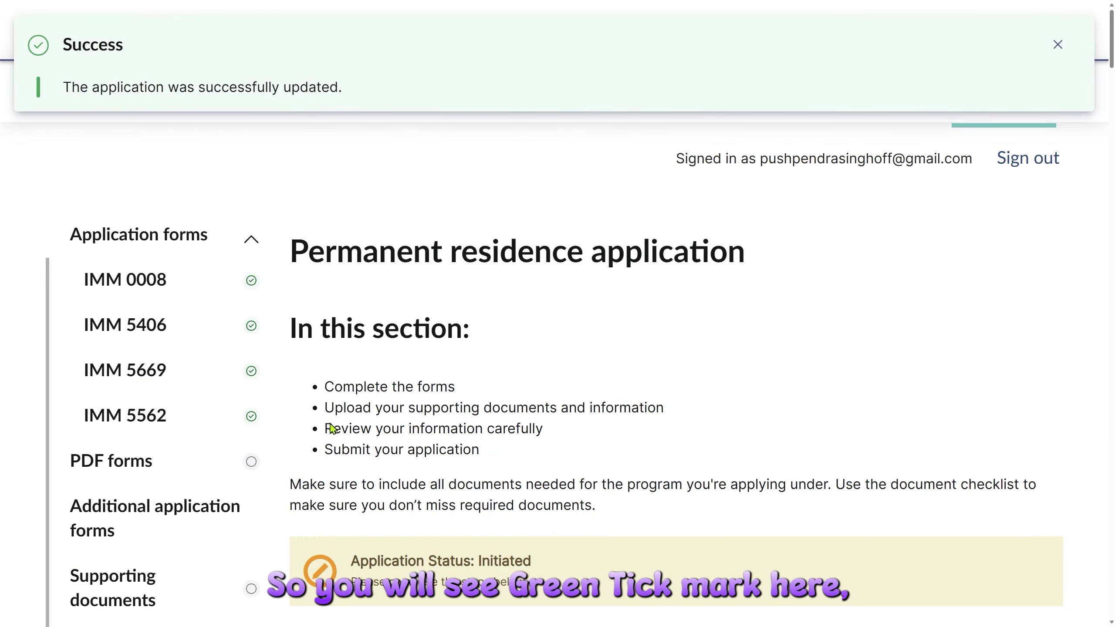
scroll(578, 463, "down", 15)
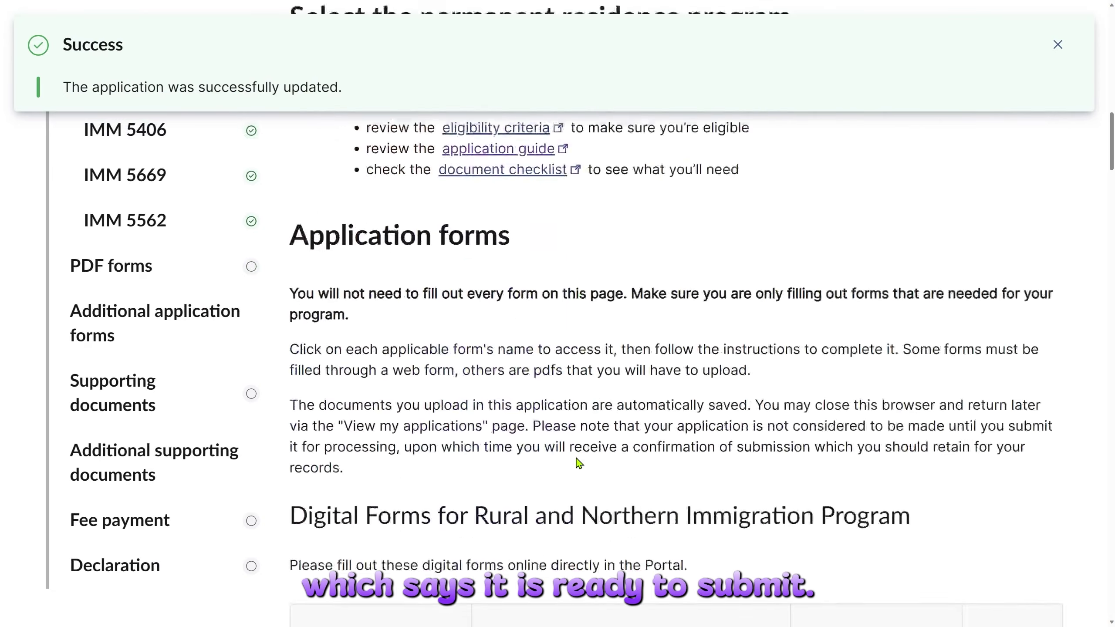
scroll(578, 462, "down", 5)
scroll(578, 463, "up", 2)
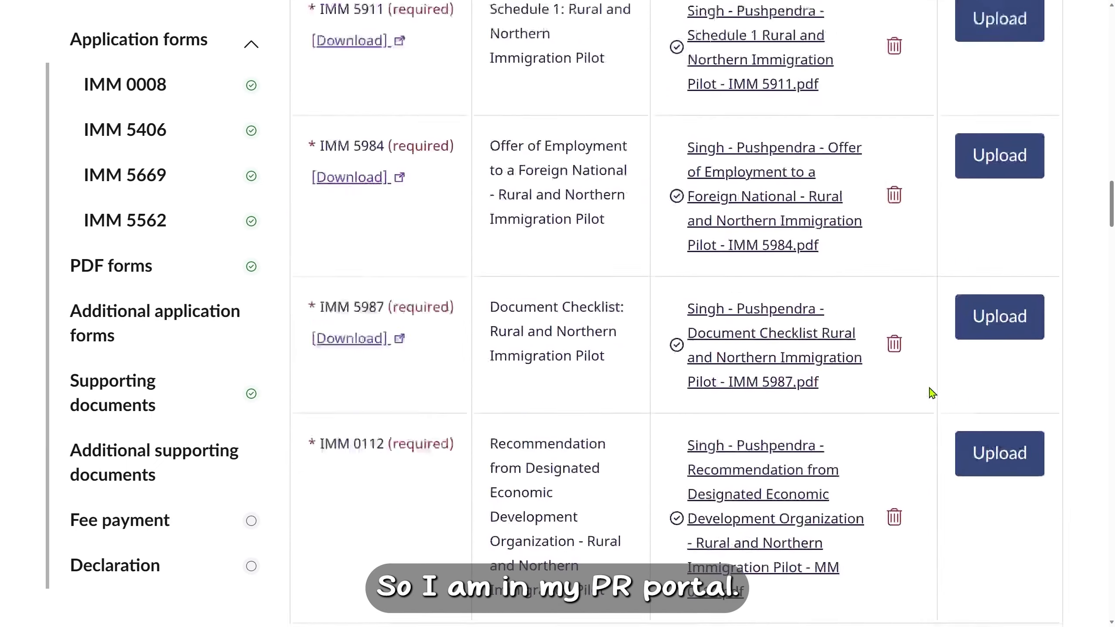
scroll(929, 391, "down", 10)
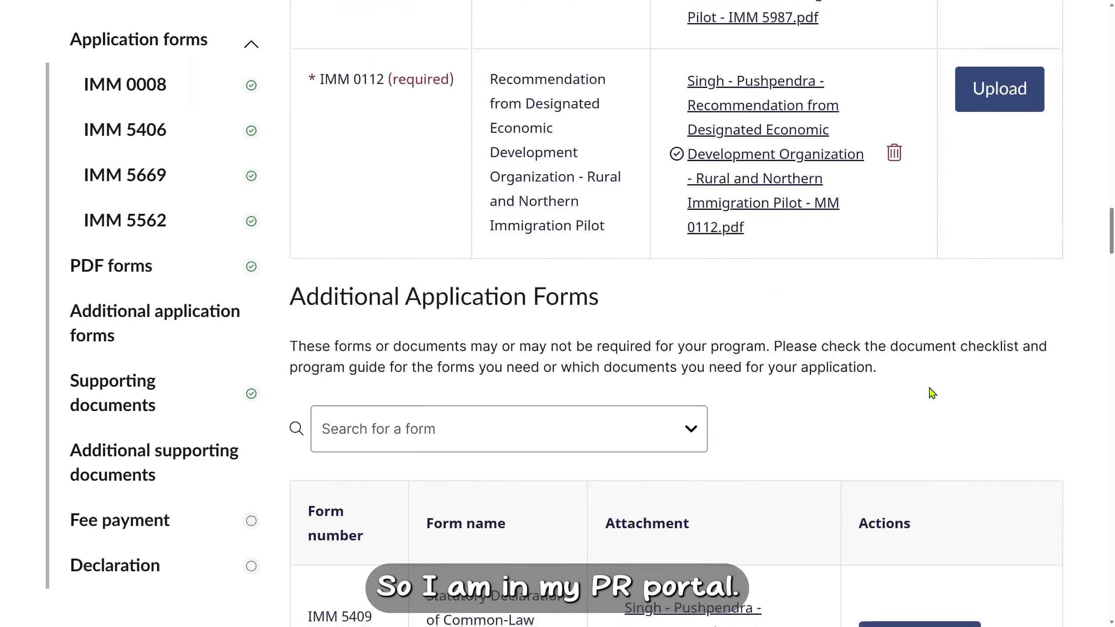
scroll(931, 393, "down", 10)
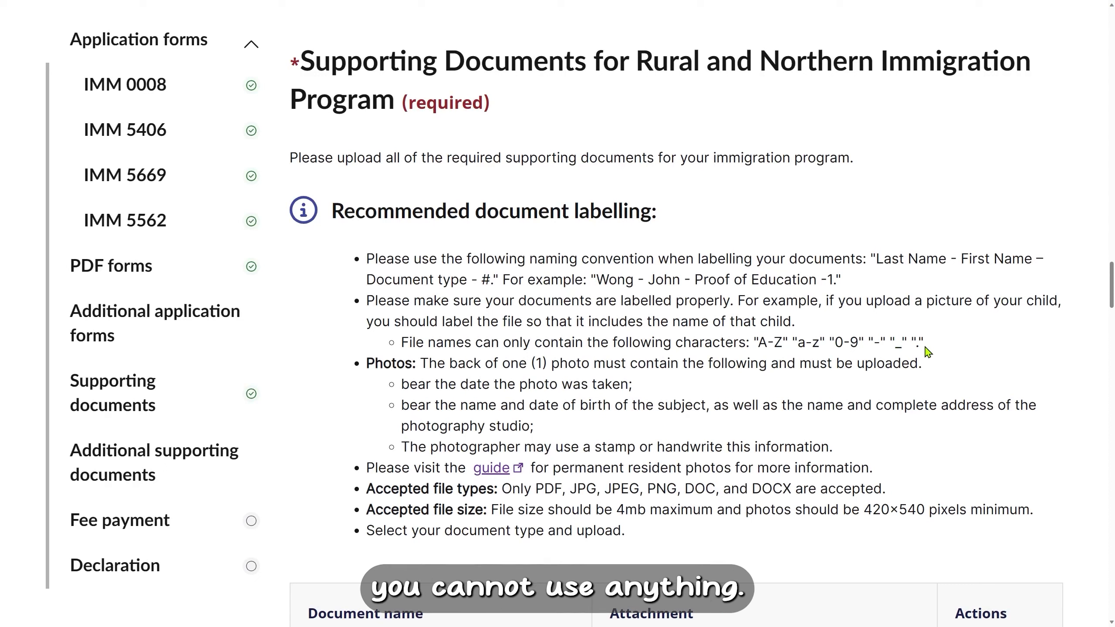
scroll(928, 352, "down", 1)
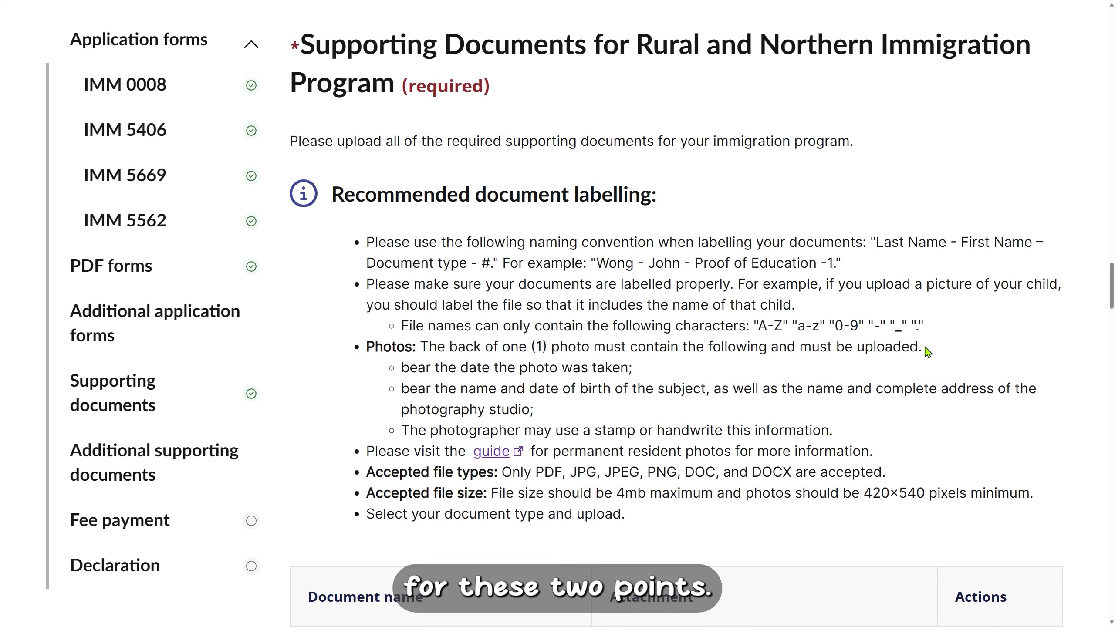
scroll(926, 353, "down", 10)
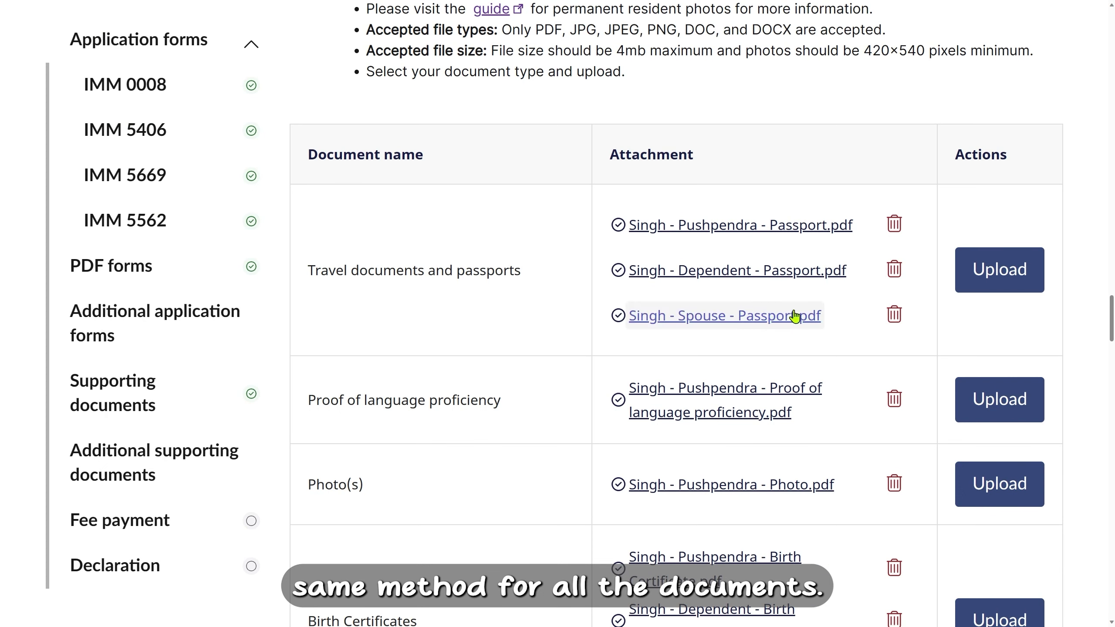
left_click(1027, 286)
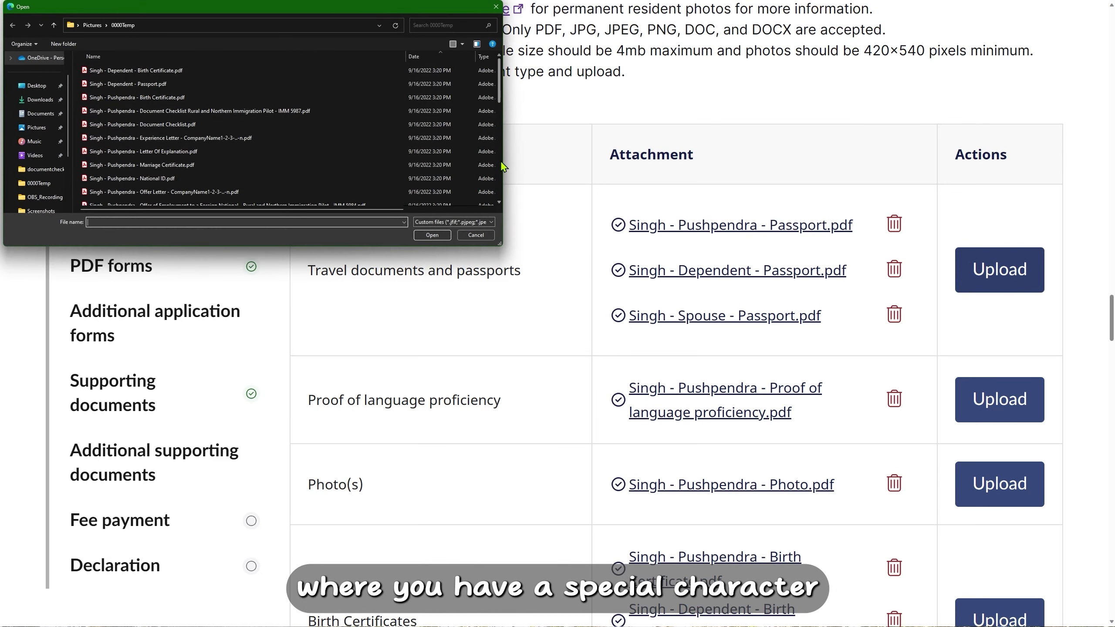
scroll(281, 132, "down", 5)
left_click(281, 176)
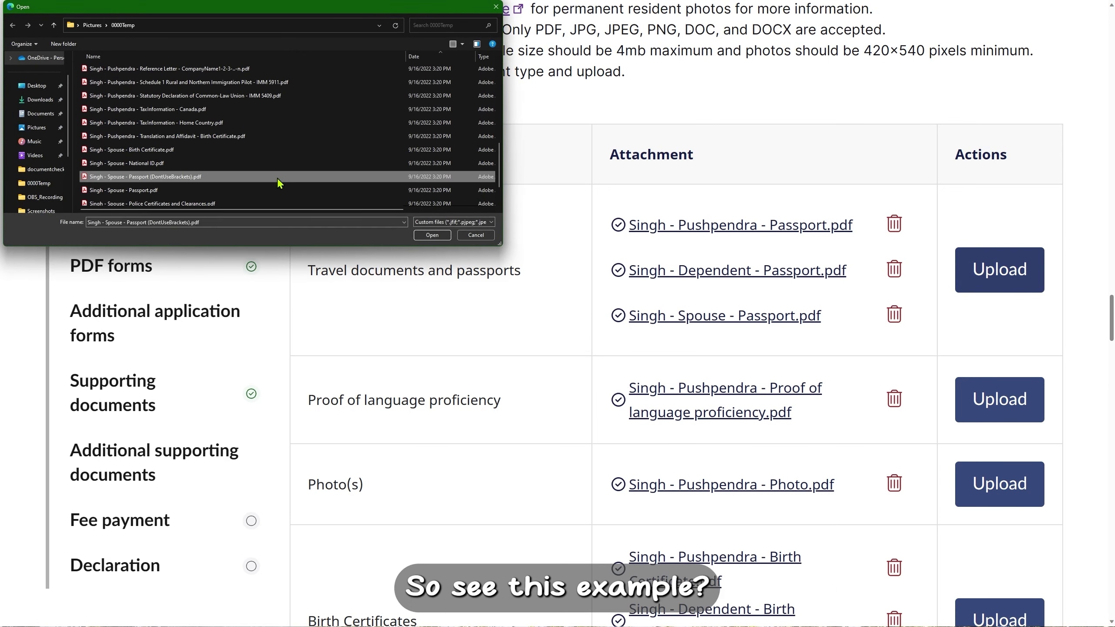
left_click(426, 236)
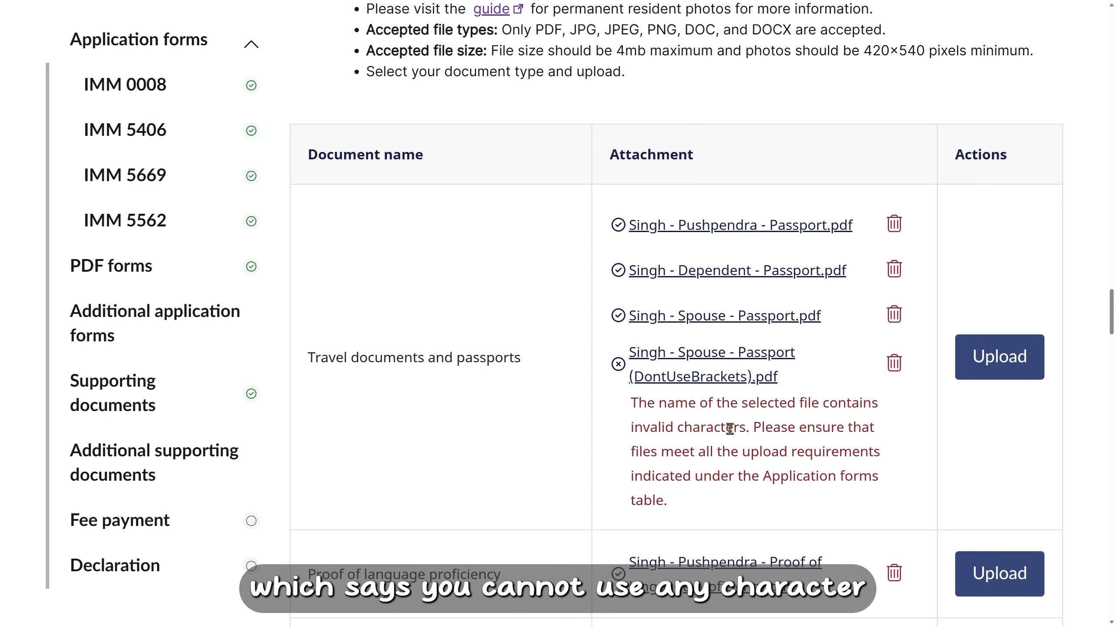
scroll(740, 434, "up", 5)
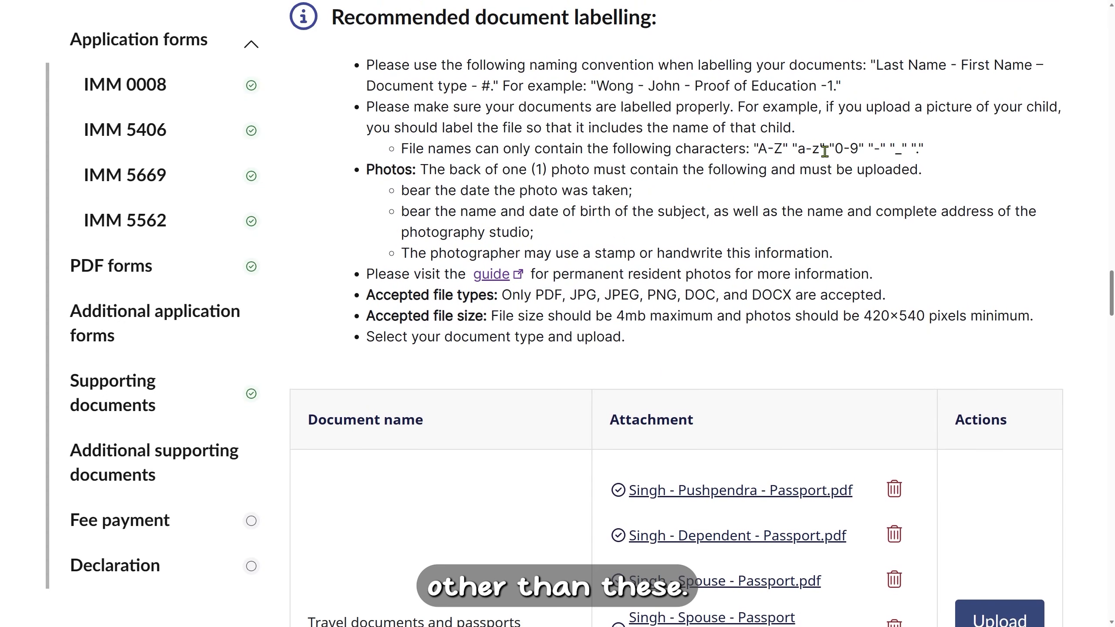
scroll(869, 177, "down", 5)
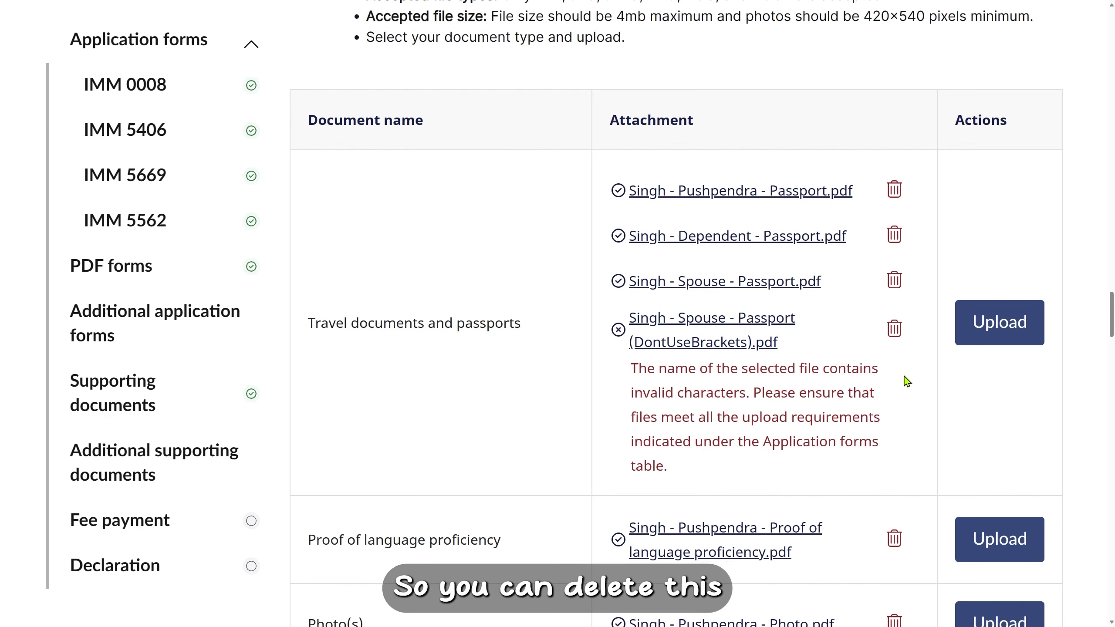
left_click(898, 335)
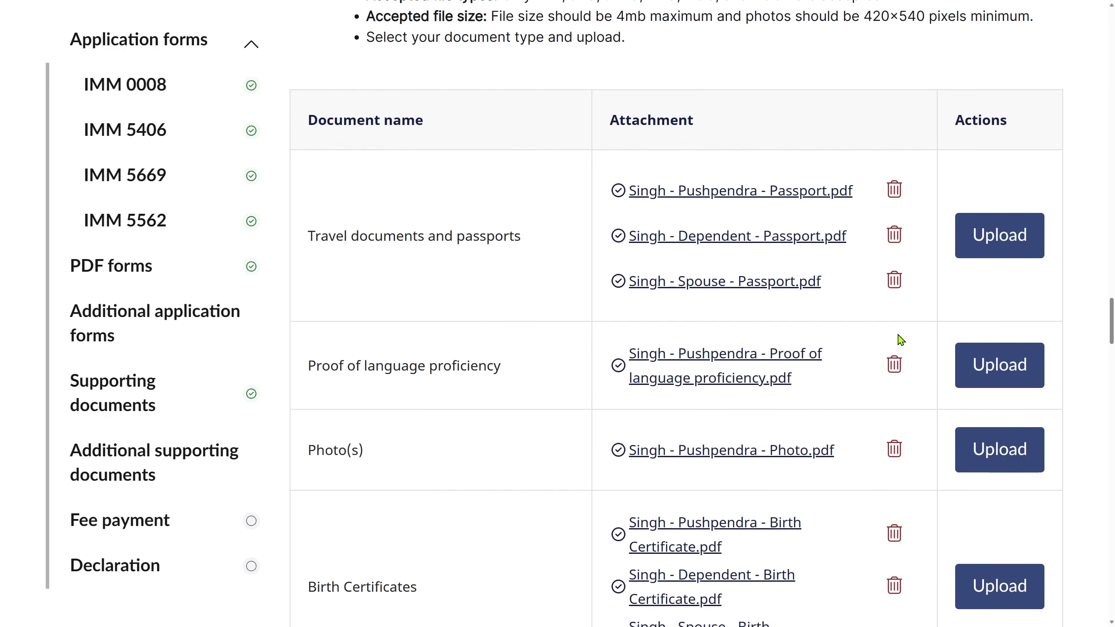
scroll(900, 339, "up", 1)
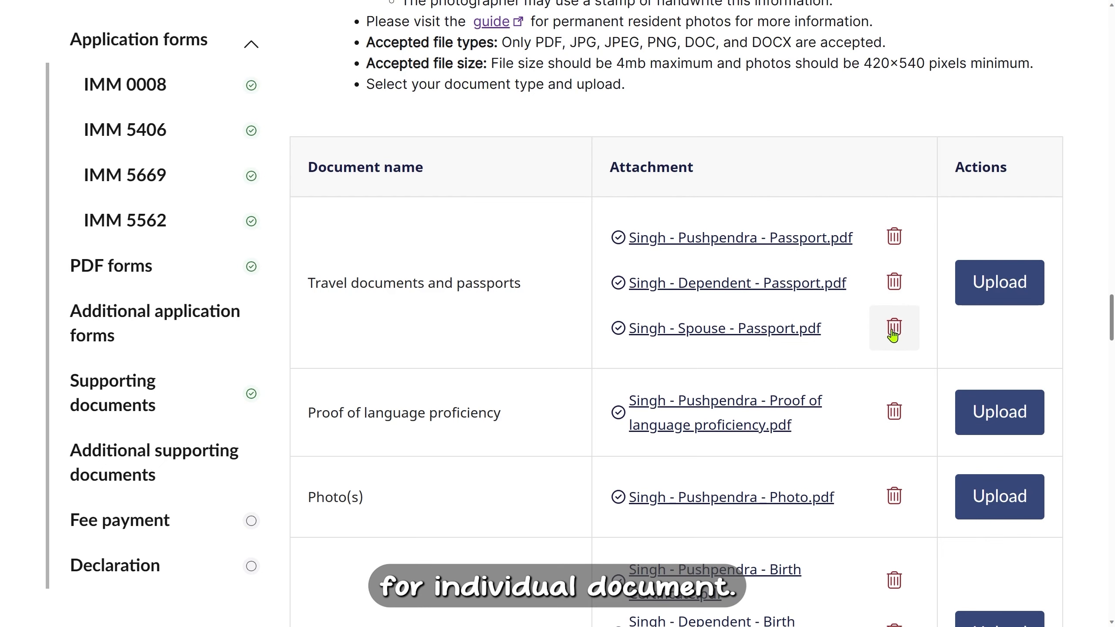
scroll(853, 345, "down", 2)
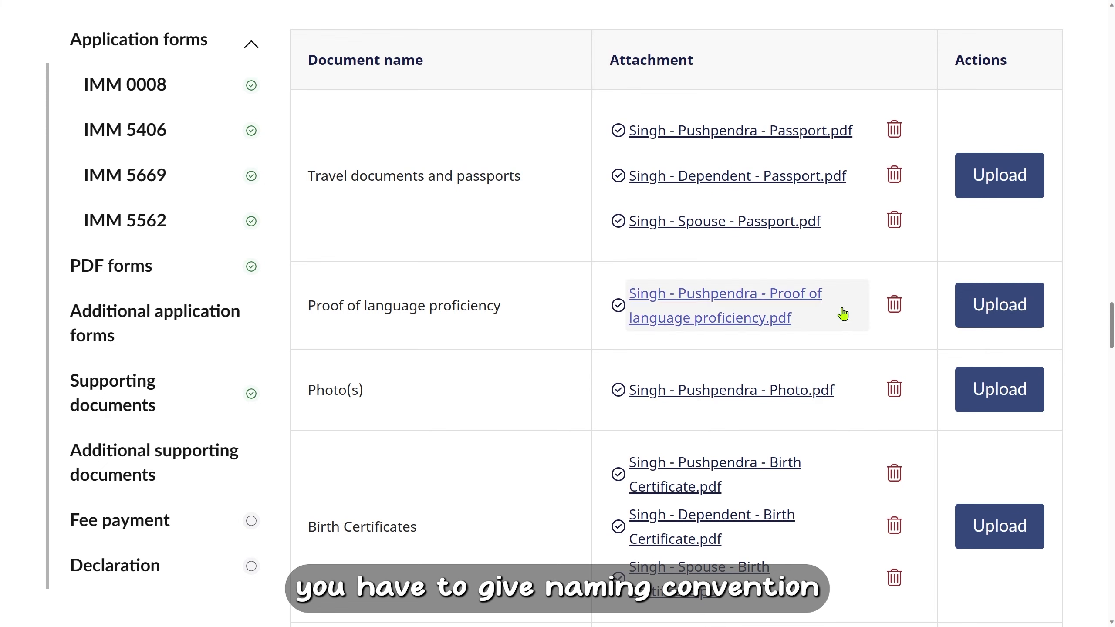
scroll(731, 389, "down", 1)
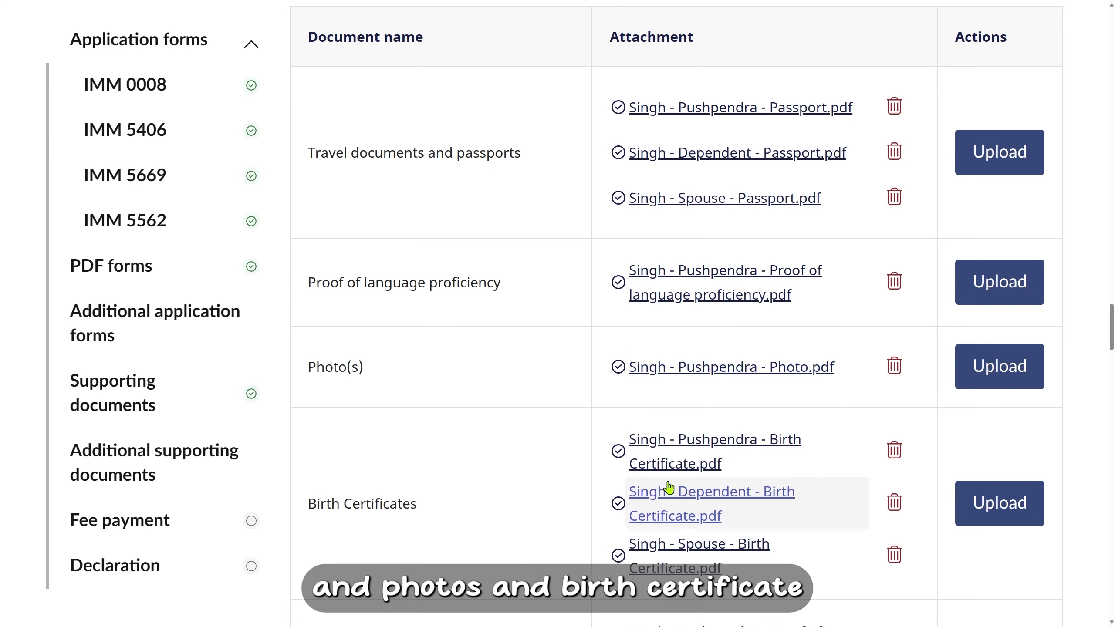
scroll(791, 533, "up", 6)
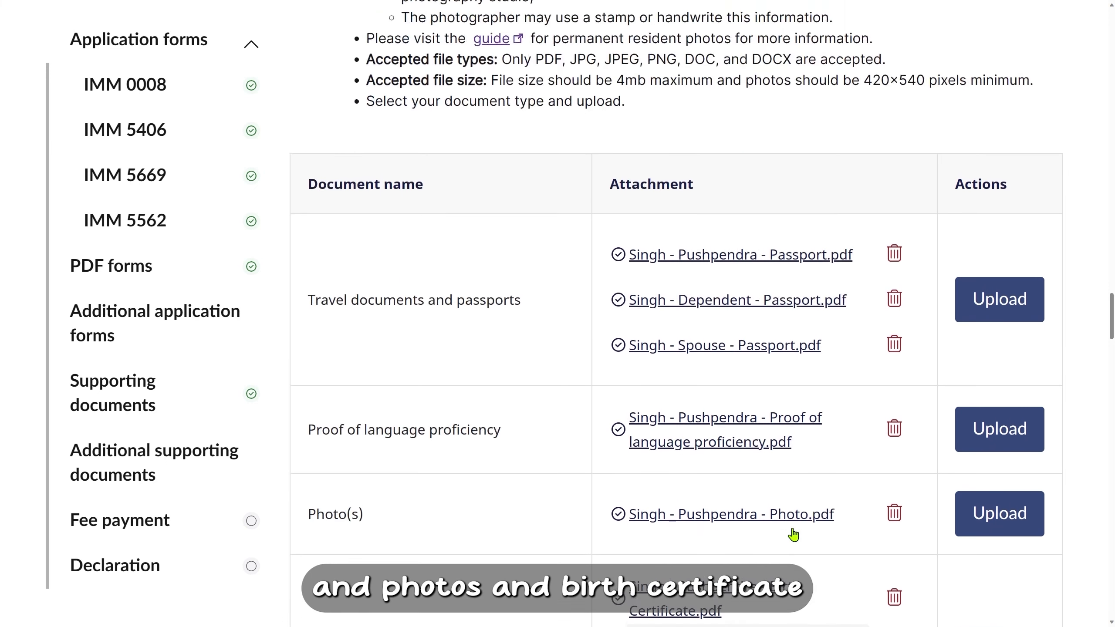
scroll(793, 534, "up", 11)
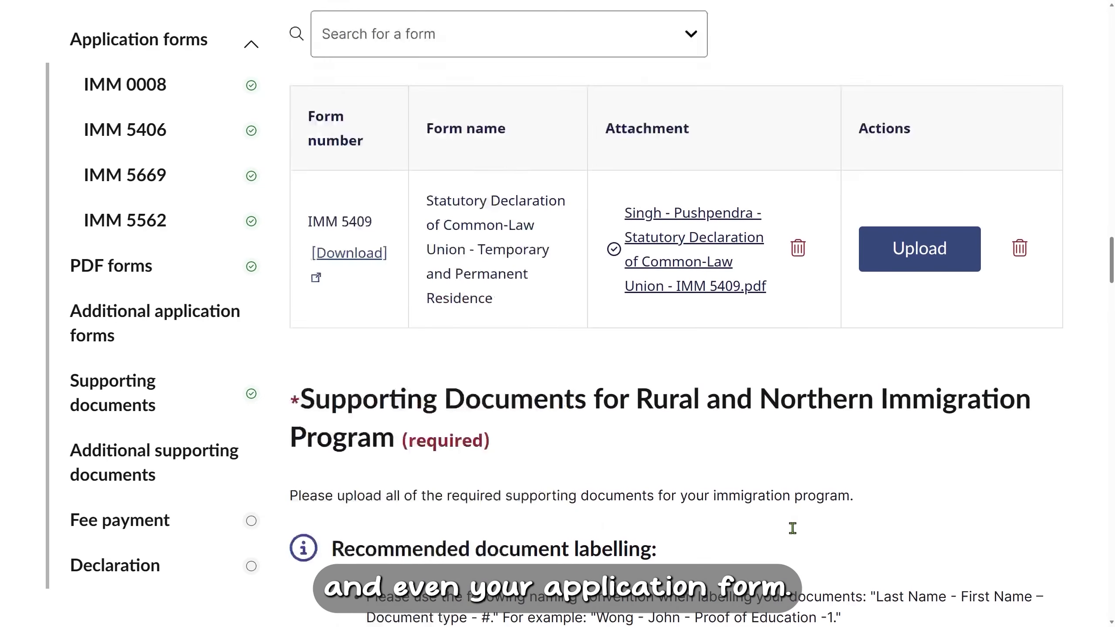
scroll(796, 534, "up", 12)
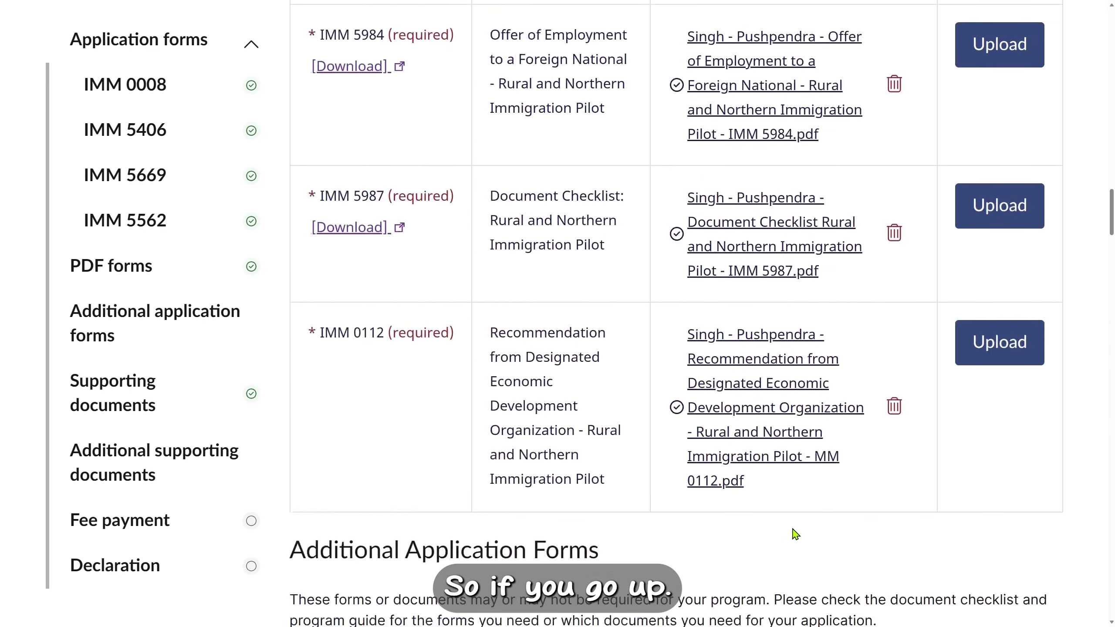
scroll(793, 534, "up", 2)
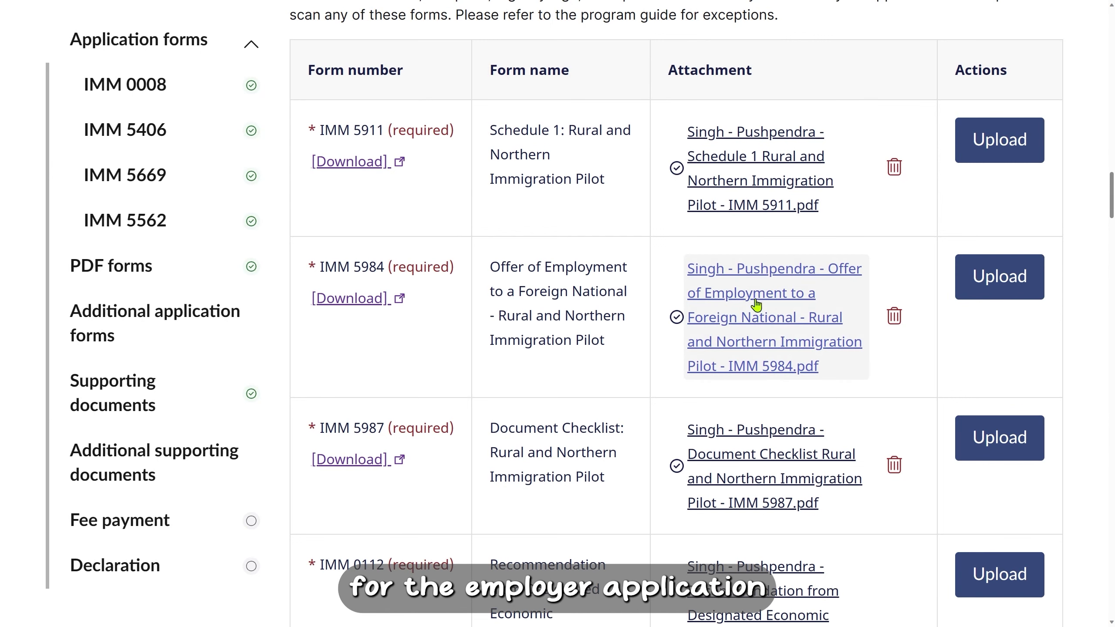
scroll(755, 319, "down", 1)
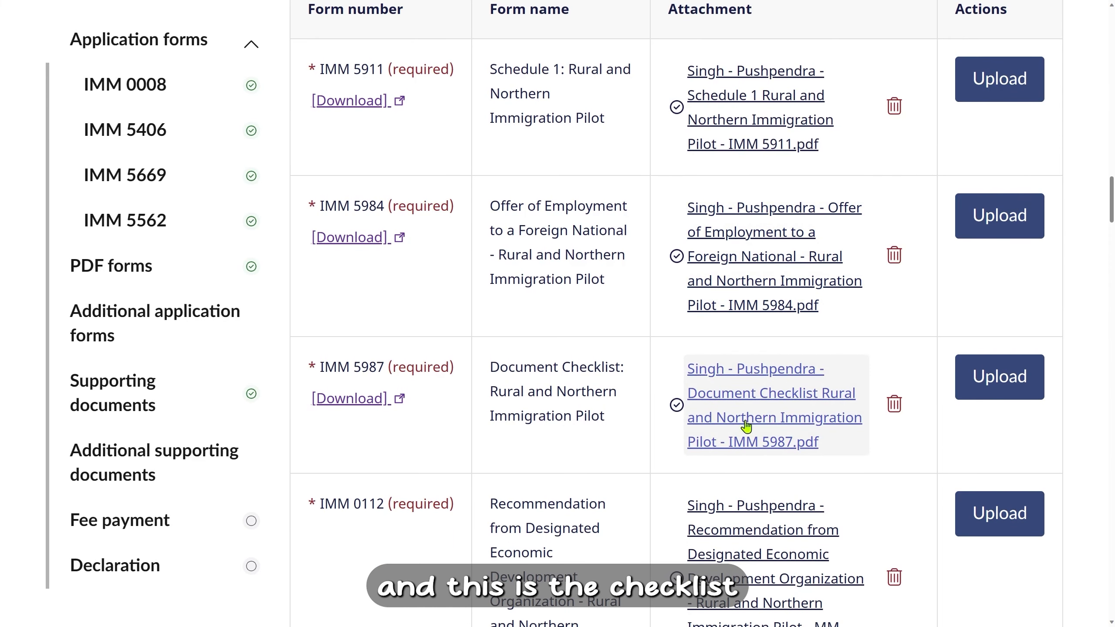
scroll(751, 415, "down", 2)
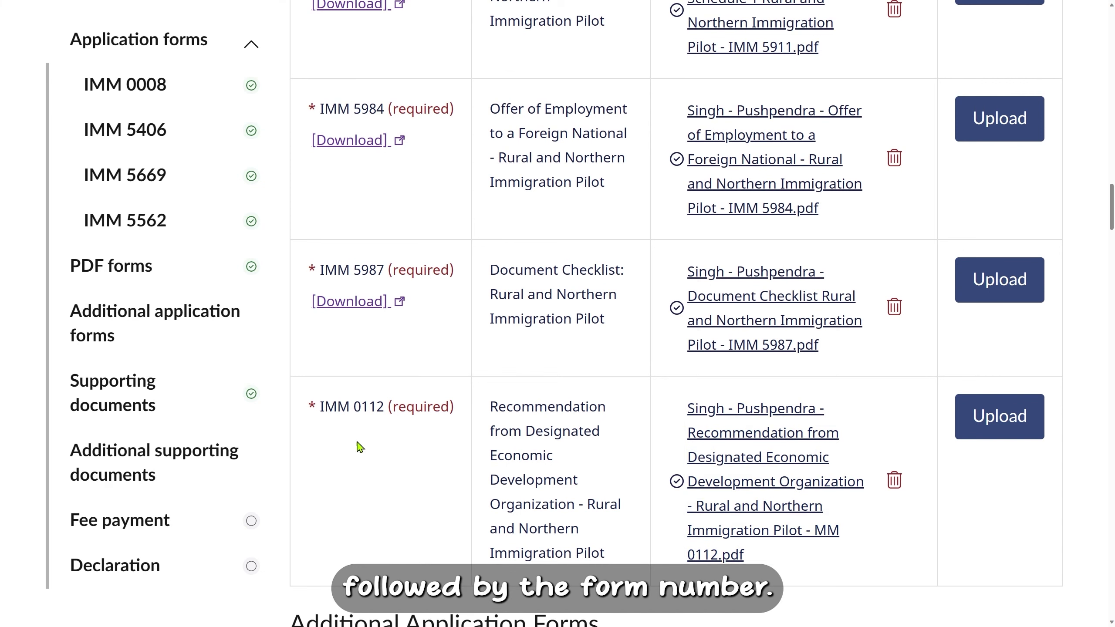
scroll(569, 475, "down", 15)
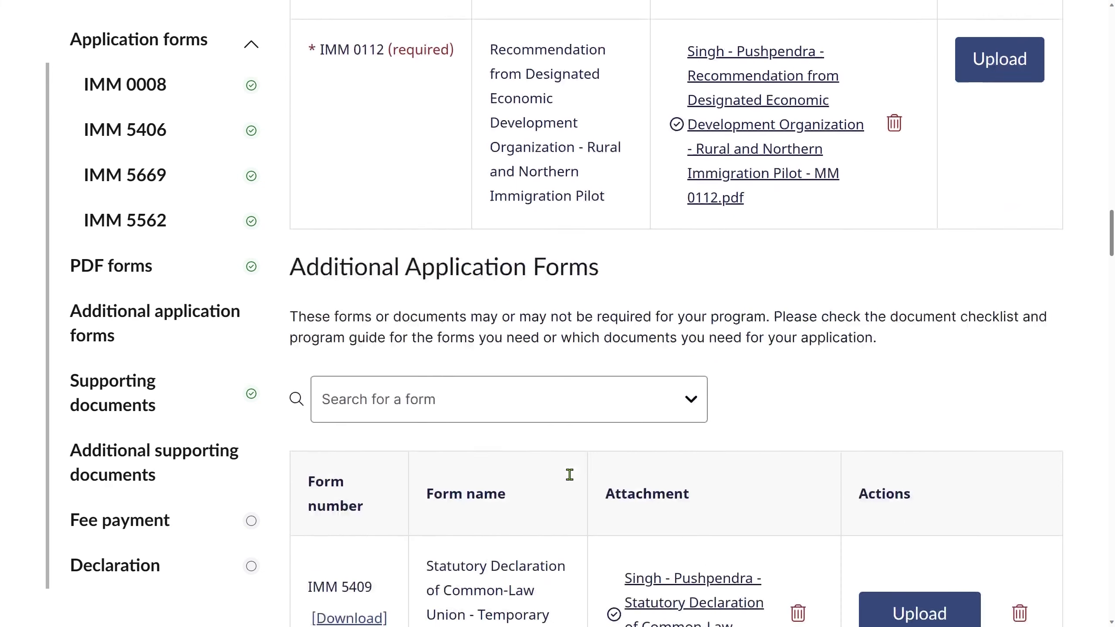
scroll(572, 481, "down", 6)
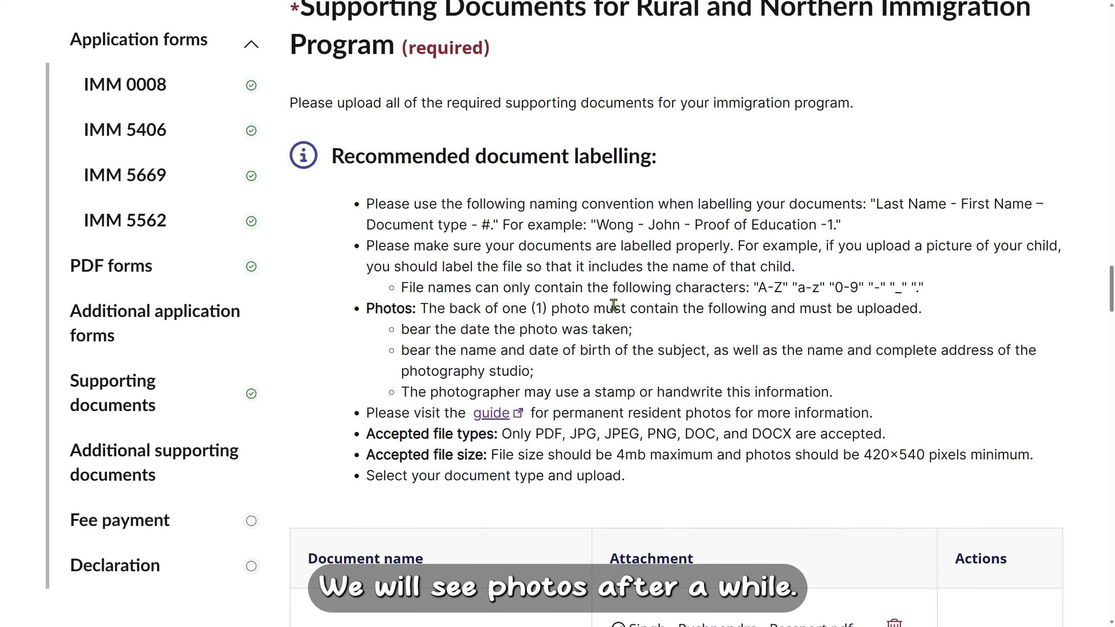
scroll(509, 395, "down", 1)
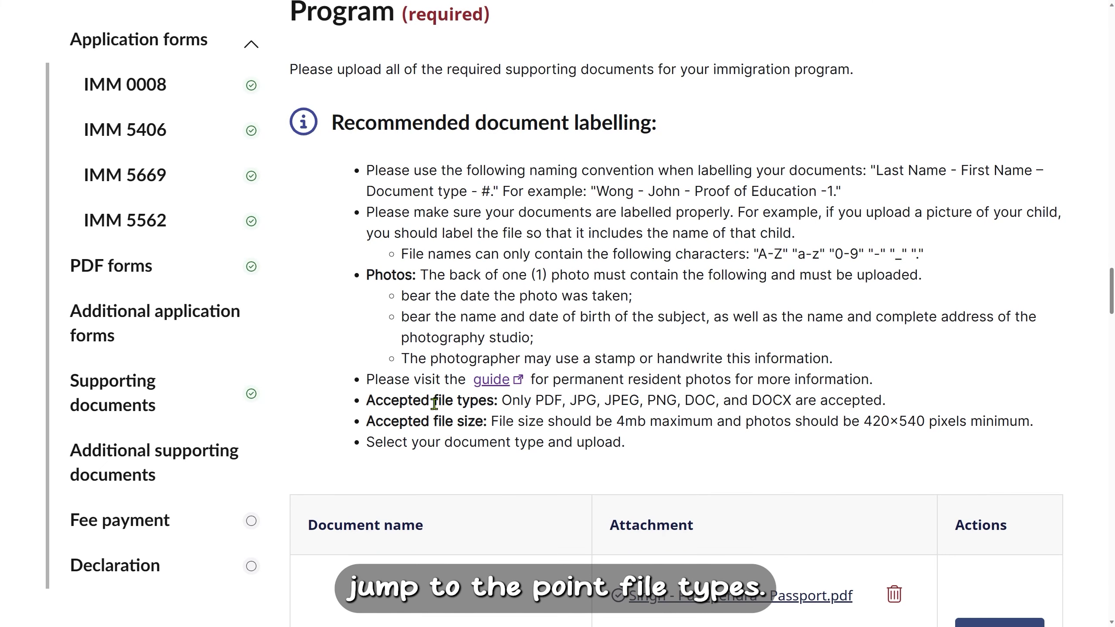
left_click_drag(519, 404, 886, 402)
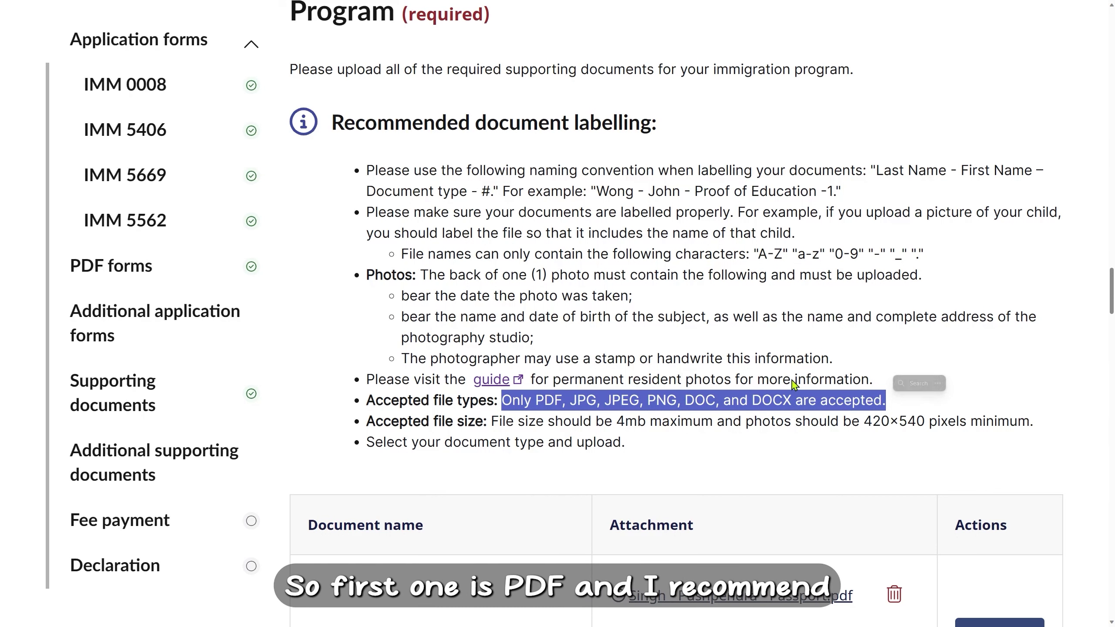
left_click(572, 406)
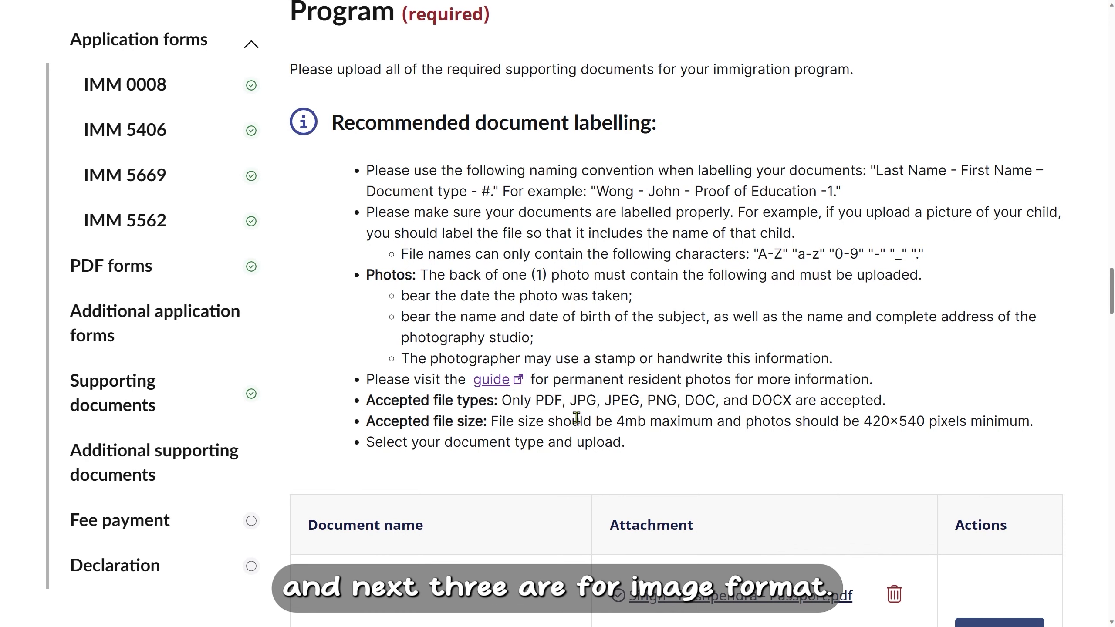
left_click_drag(571, 401, 677, 404)
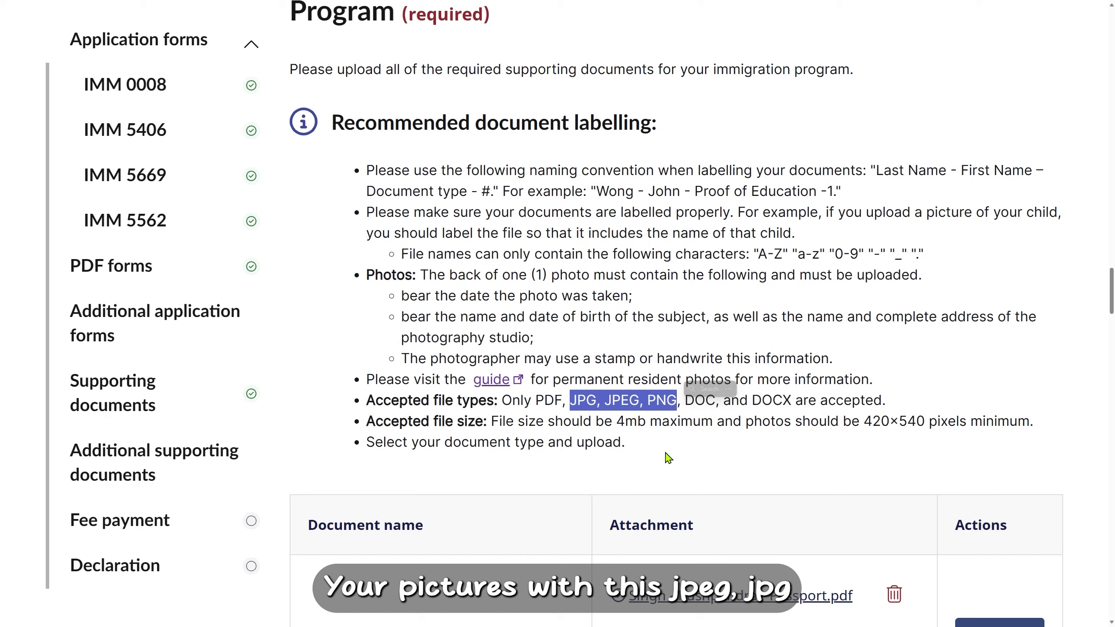
left_click(692, 404)
left_click_drag(687, 401, 790, 402)
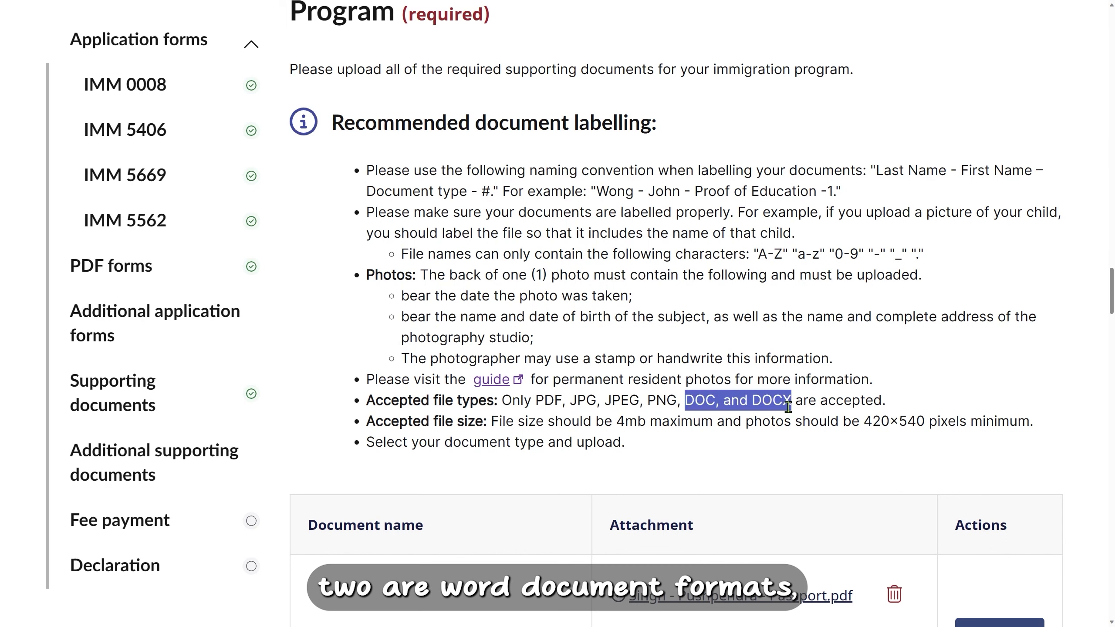
left_click(738, 420)
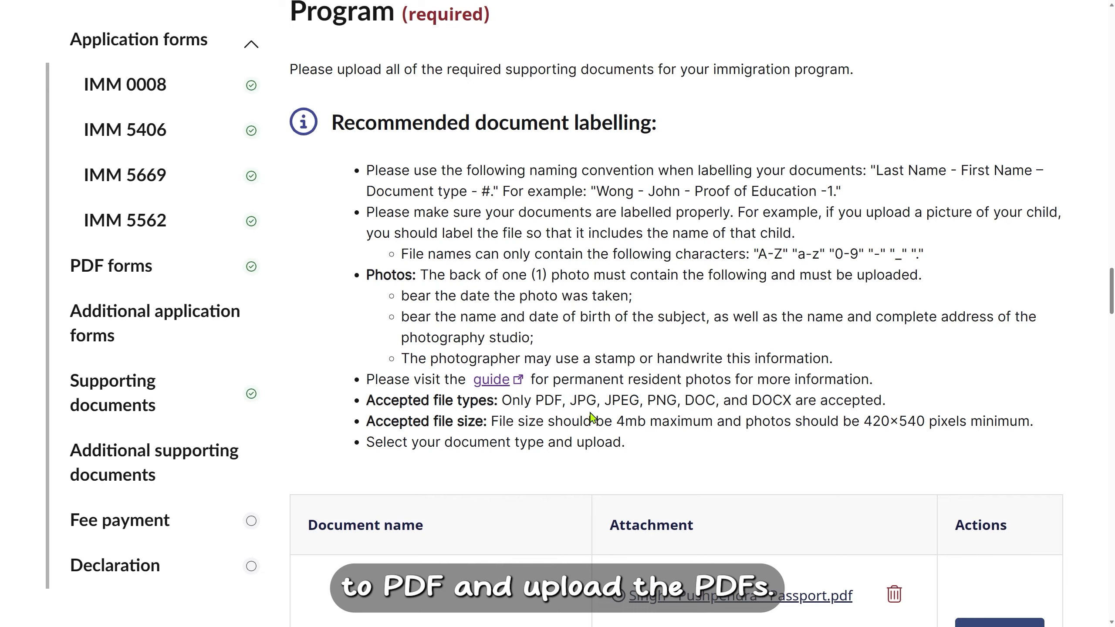
scroll(591, 417, "down", 20)
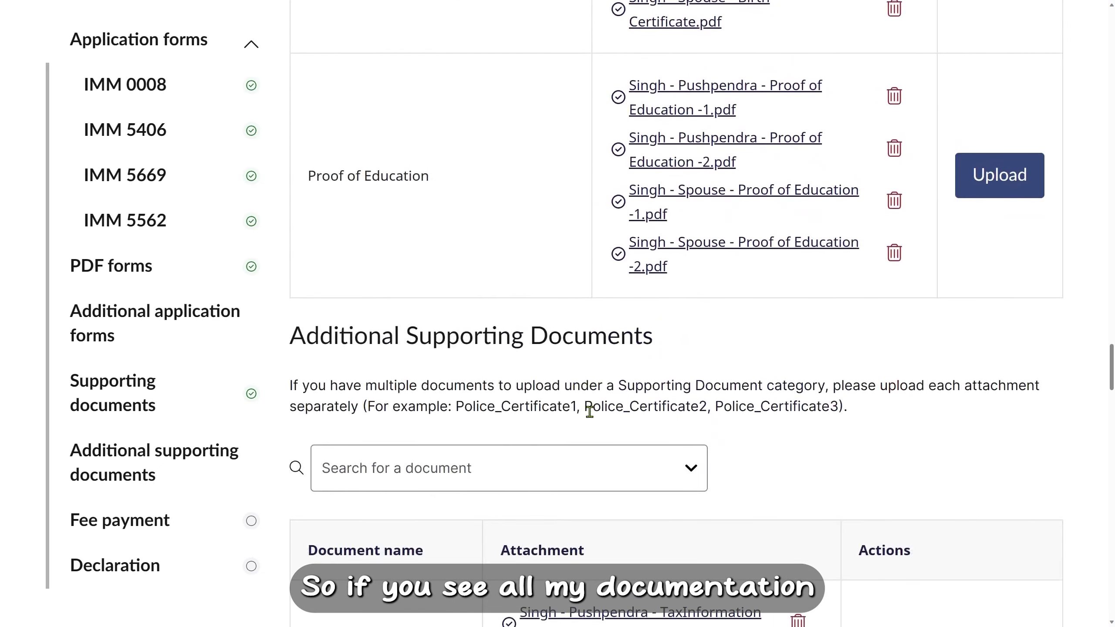
scroll(590, 412, "down", 20)
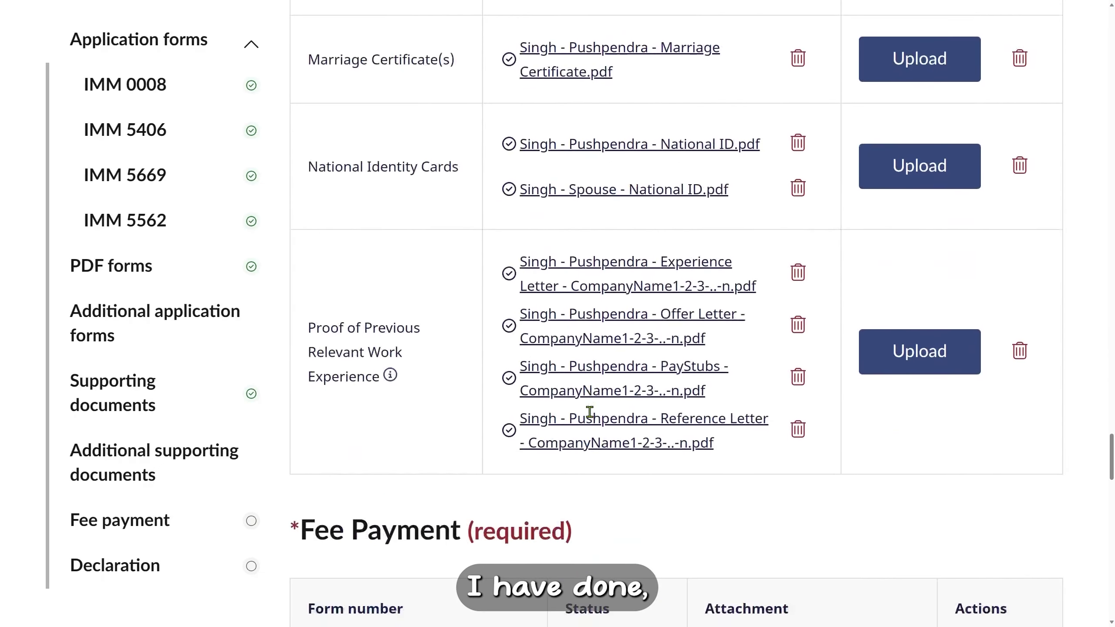
scroll(590, 412, "down", 5)
scroll(589, 412, "up", 20)
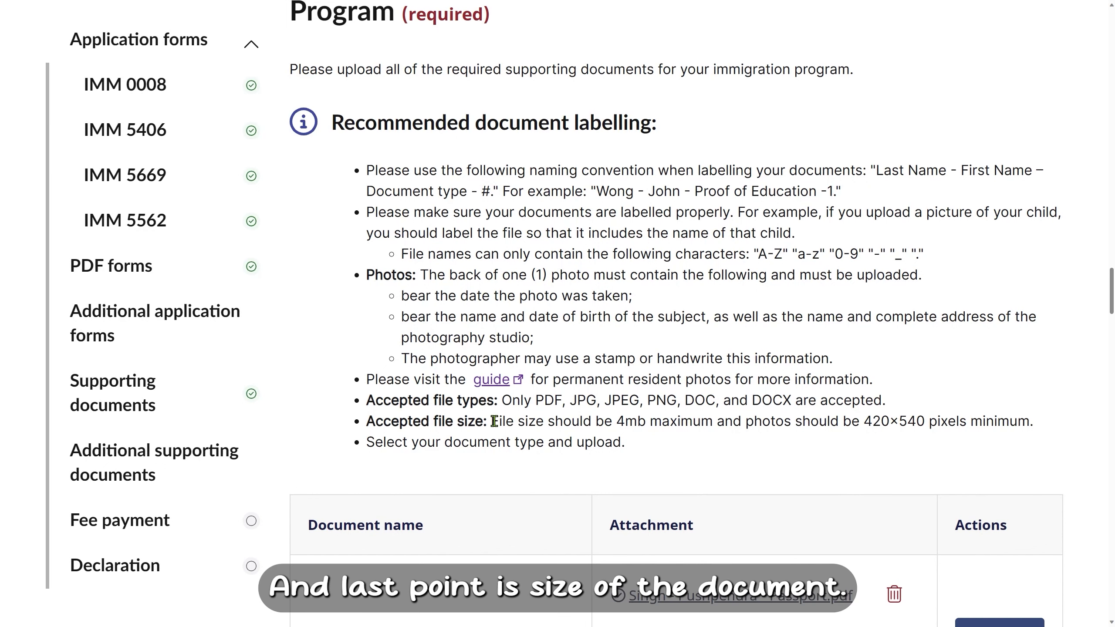
Review the 4MB file size limit and the file naming example in the labelling guidelines.
left_click_drag(492, 421, 662, 424)
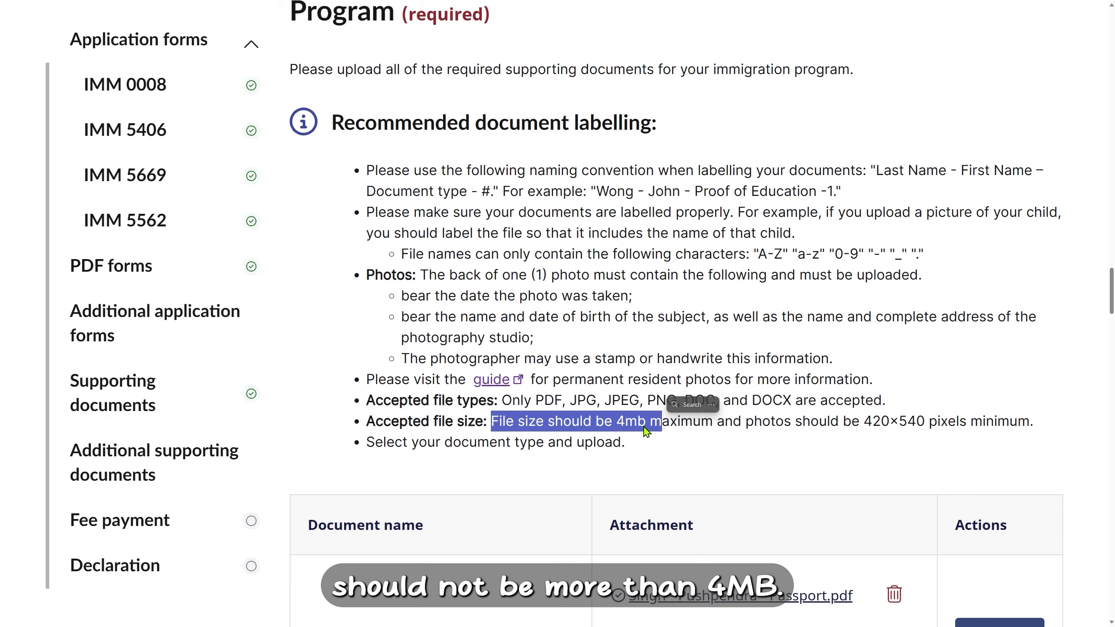
left_click(645, 427)
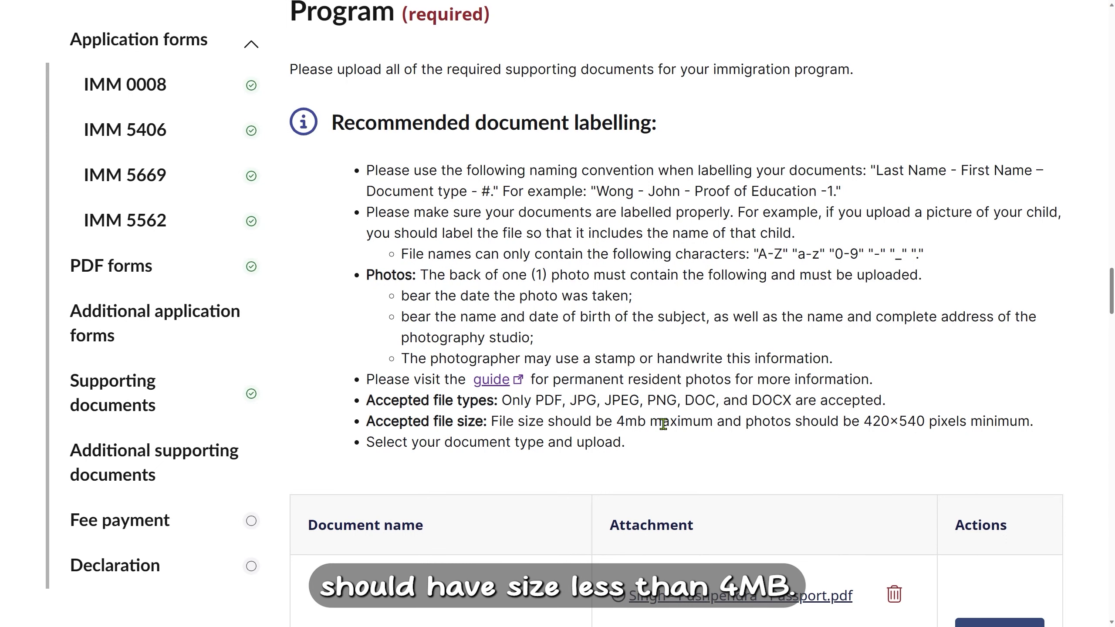
double_click(830, 192)
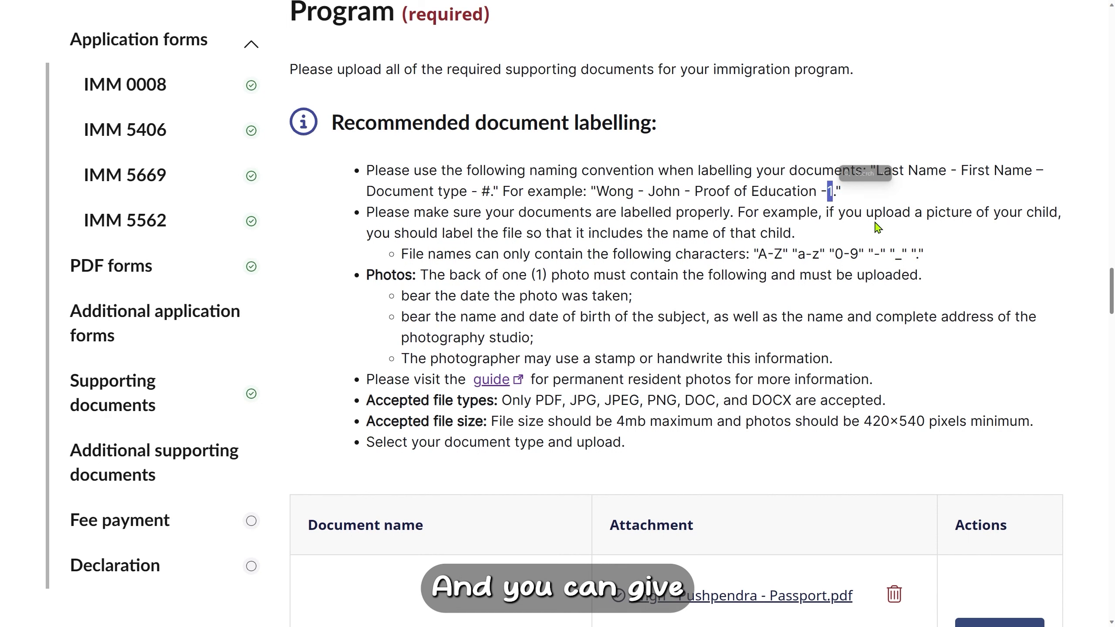
double_click(830, 191)
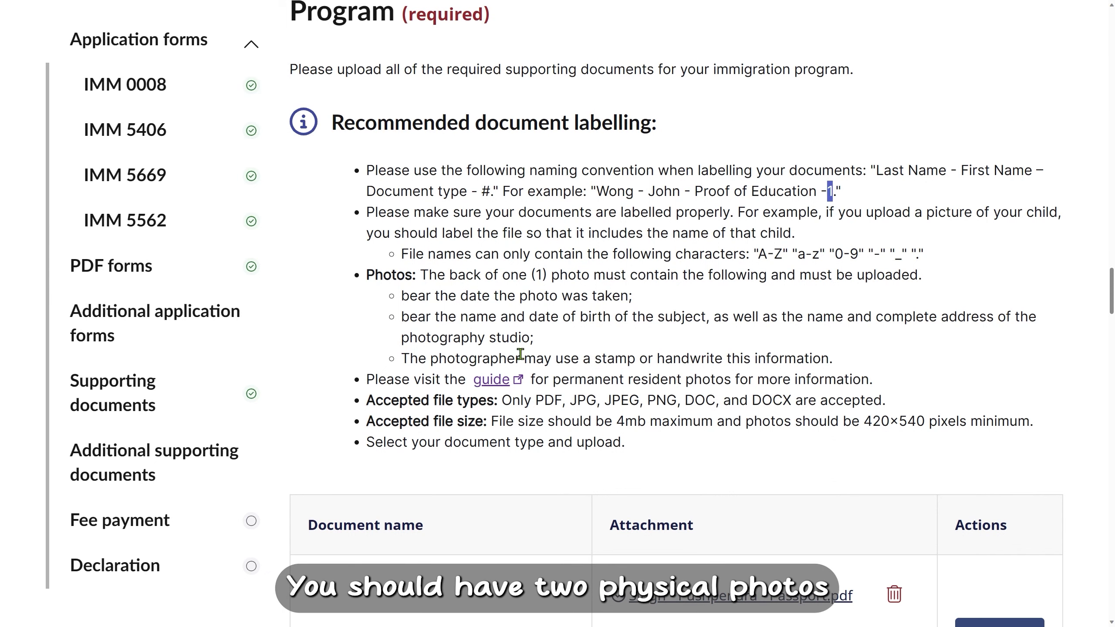
Highlight the three photo-back requirements and bring up the sample photo to compare.
left_click(400, 299)
left_click_drag(400, 299, 844, 366)
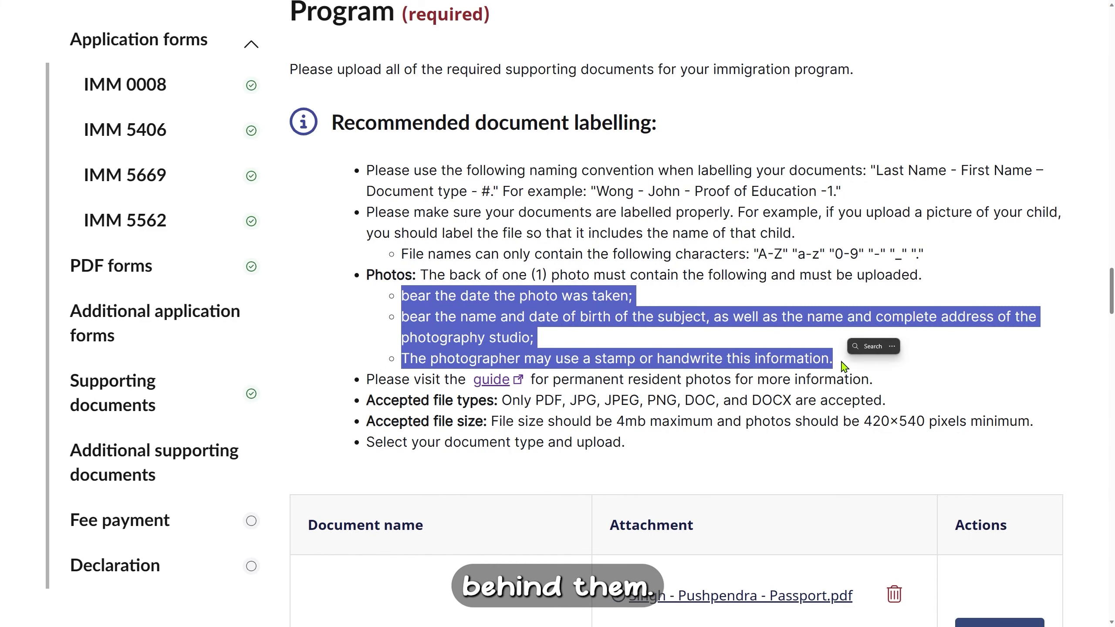
key("alt+Tab")
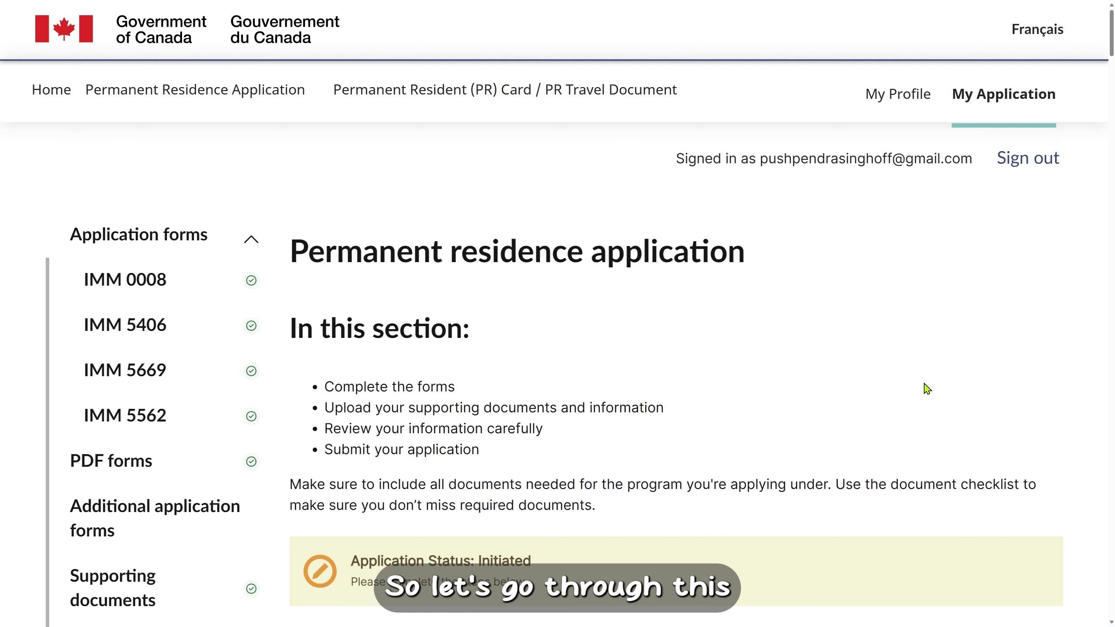
scroll(927, 389, "down", 8)
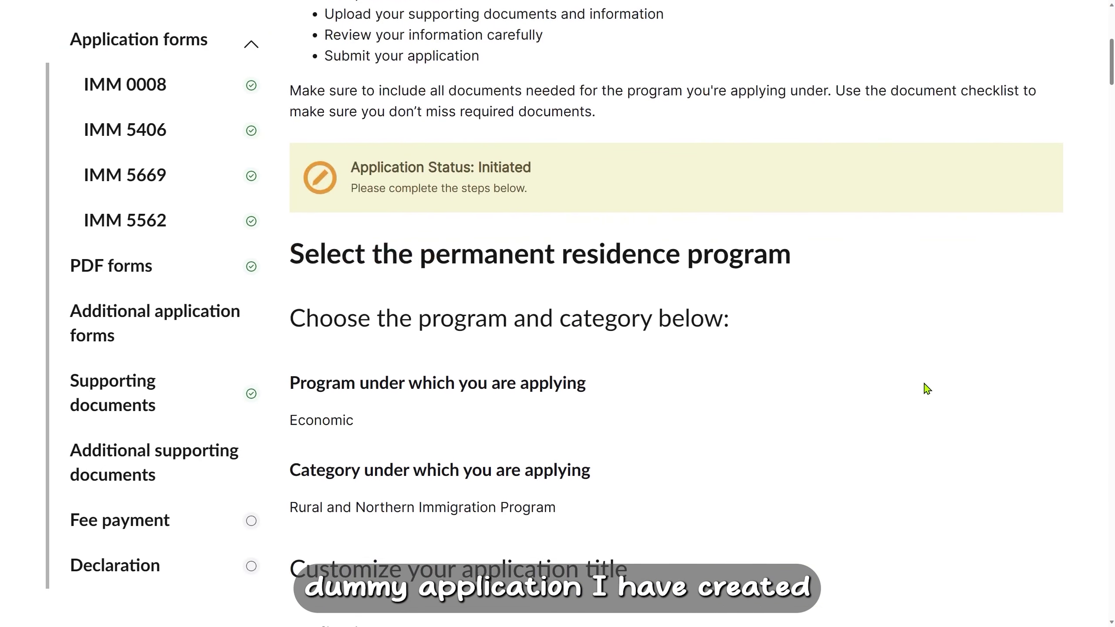
scroll(927, 388, "down", 10)
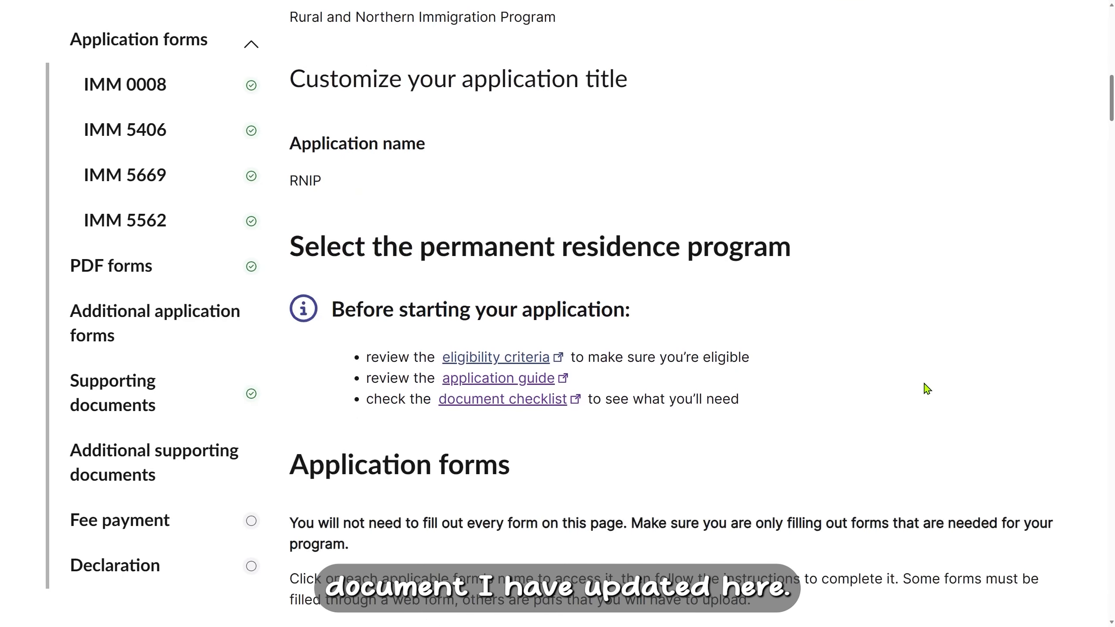
scroll(927, 388, "down", 12)
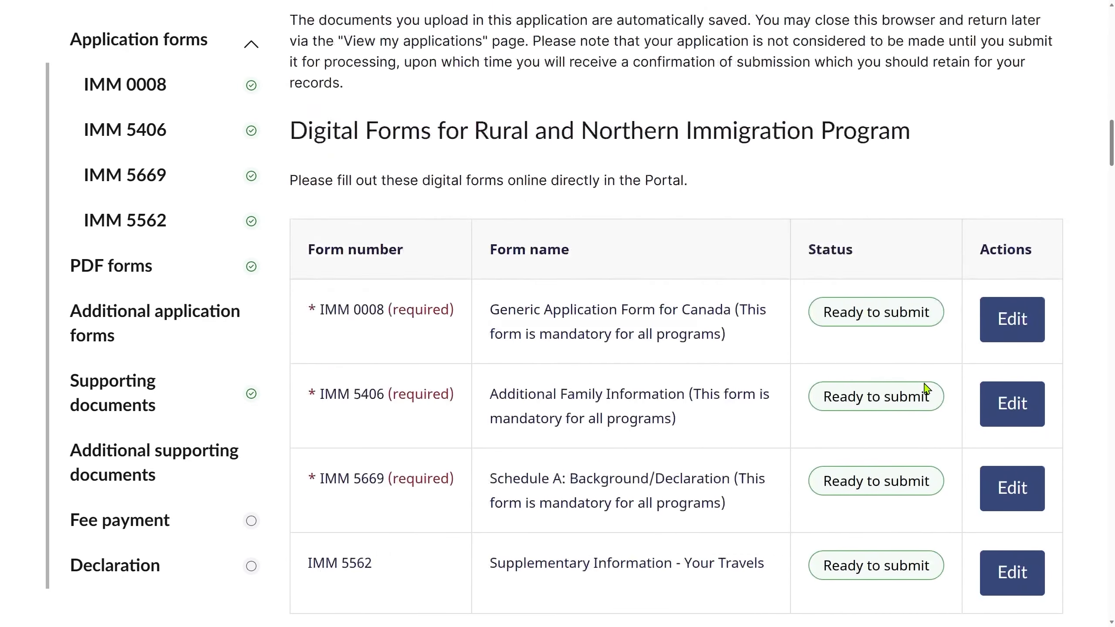
scroll(927, 388, "down", 3)
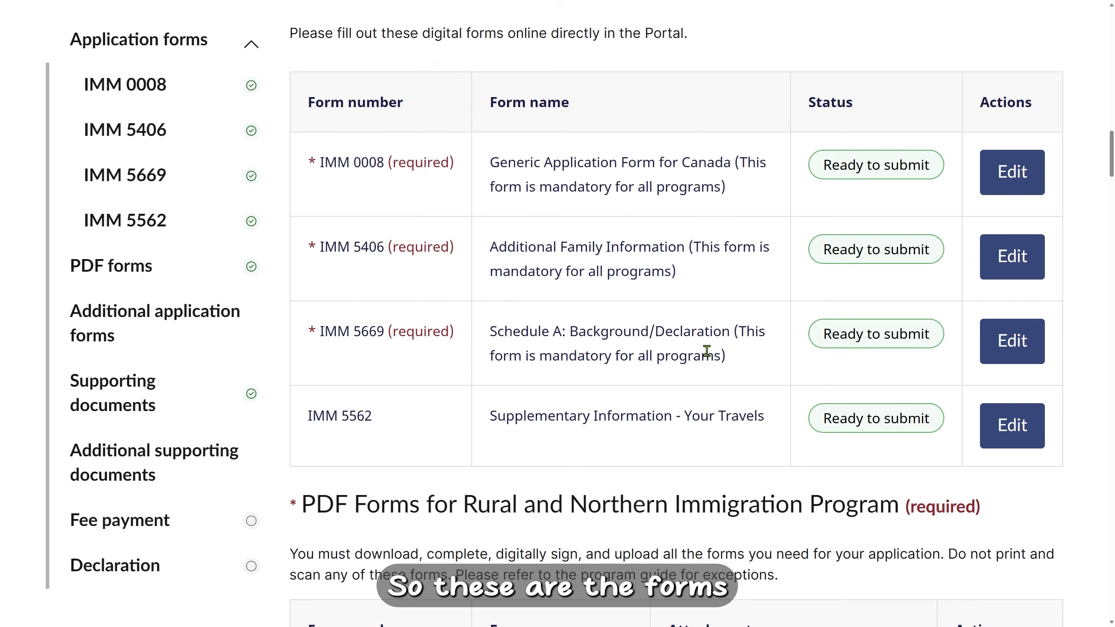
scroll(707, 351, "down", 12)
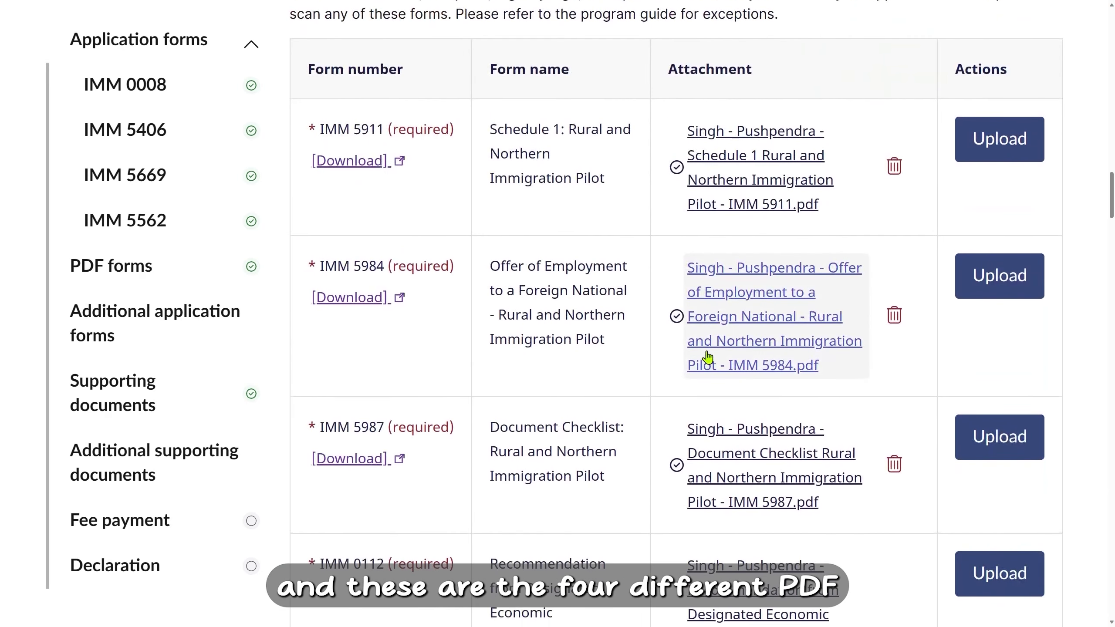
scroll(707, 357, "down", 7)
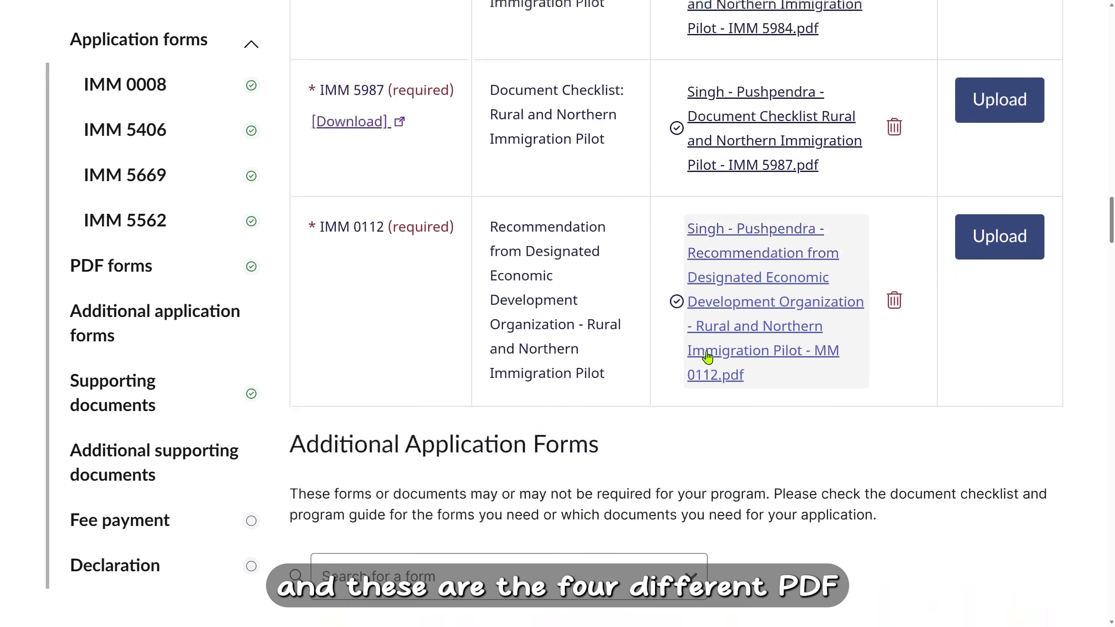
scroll(708, 358, "down", 2)
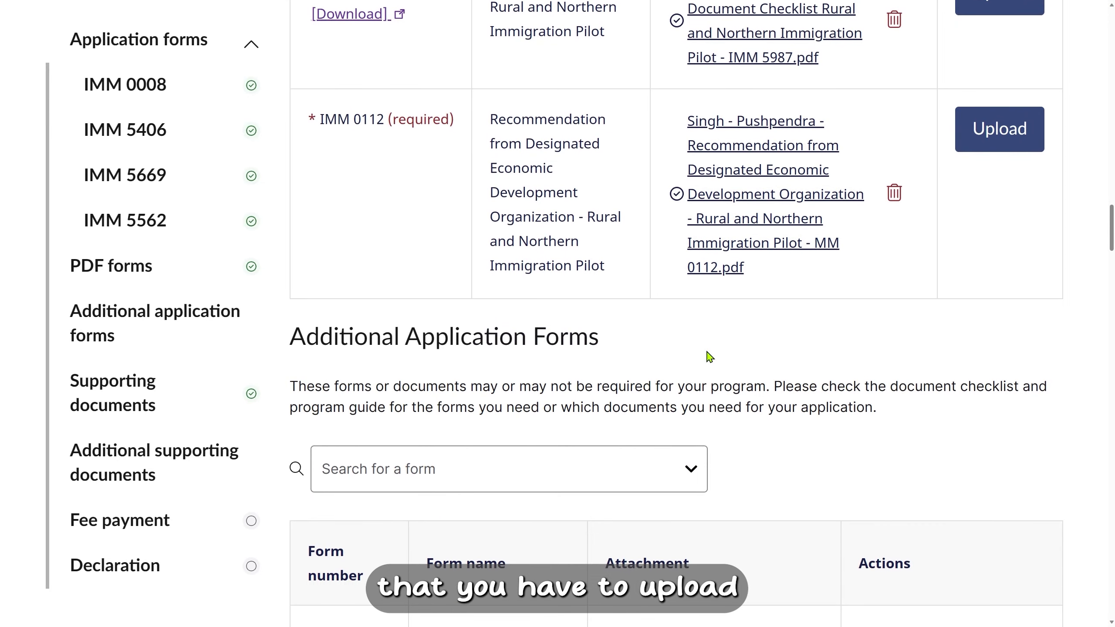
scroll(710, 357, "down", 6)
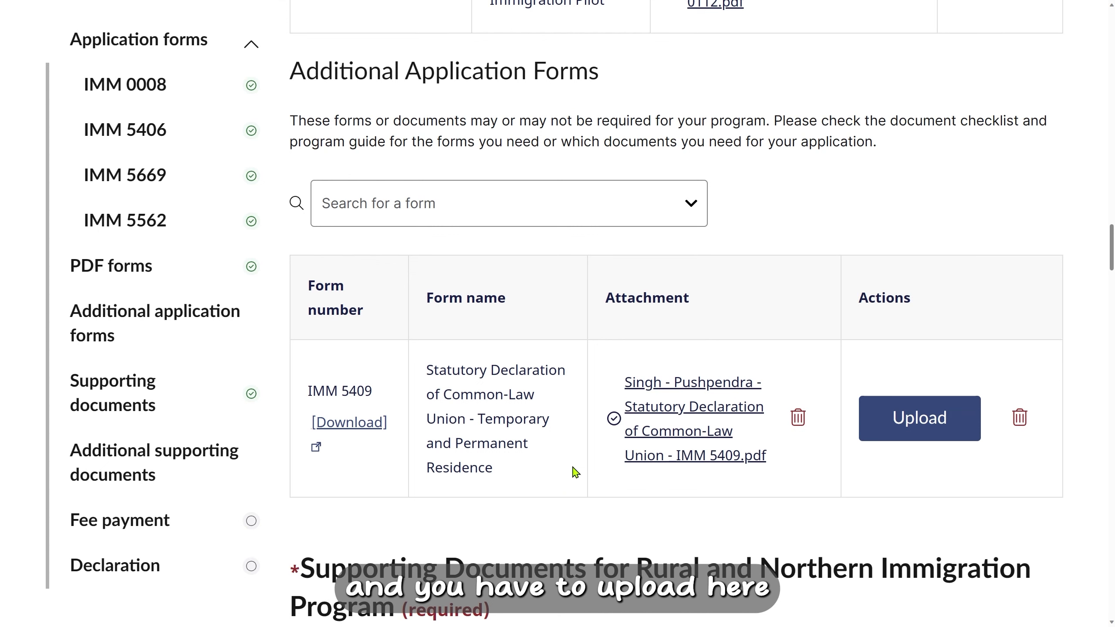
Add the IMM 1283 Financial Evaluation form, then scroll down to the Supporting Documents tables.
left_click(650, 211)
scroll(626, 283, "down", 2)
scroll(626, 284, "down", 5)
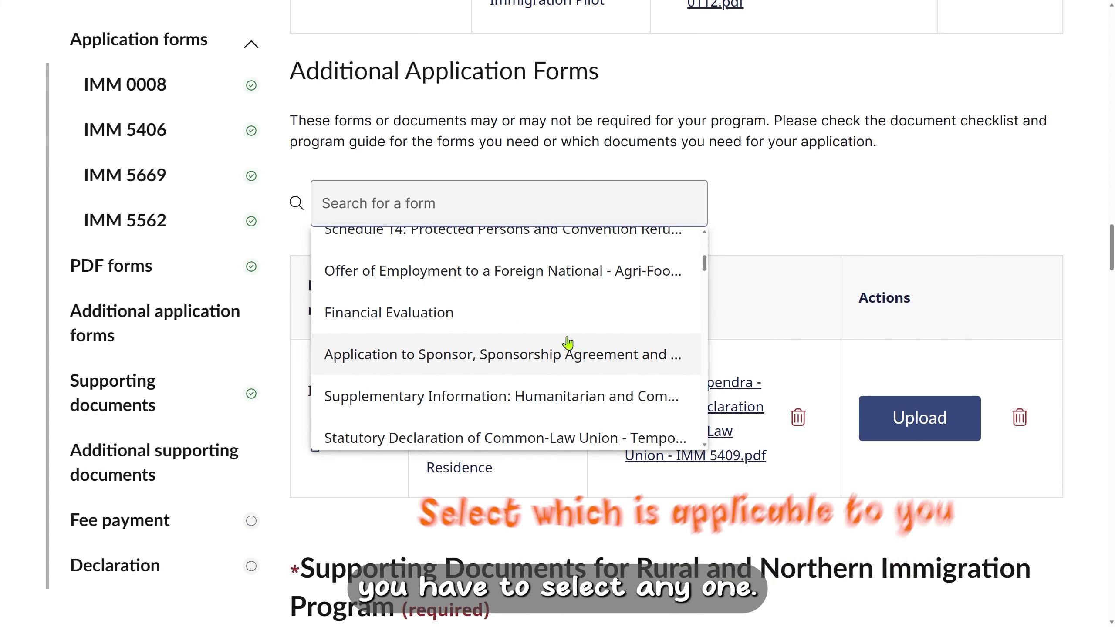
left_click(540, 326)
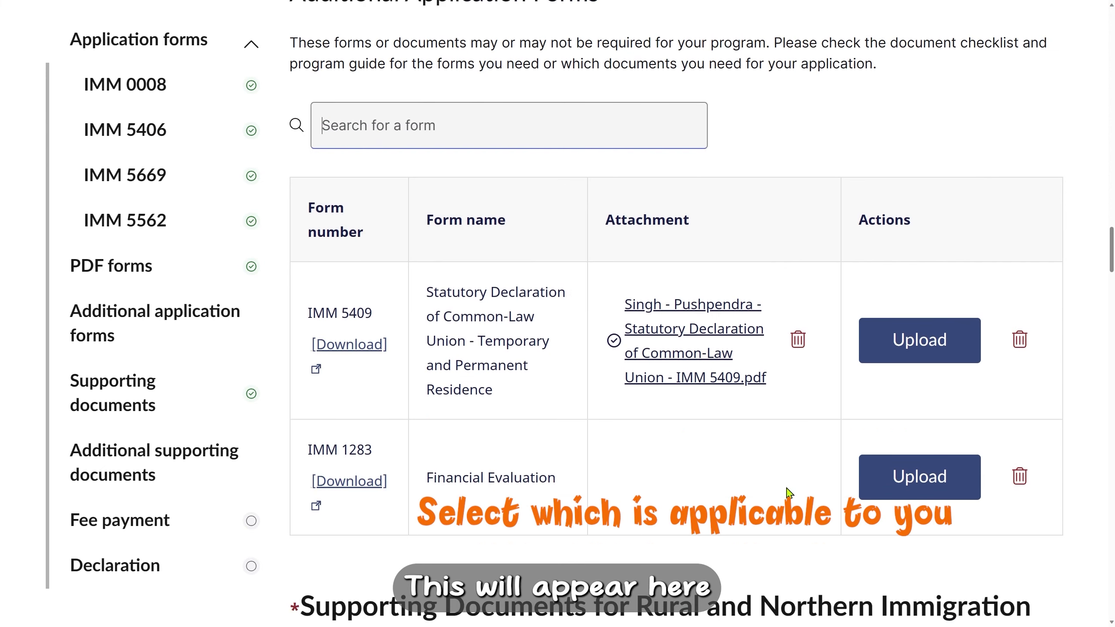
scroll(762, 475, "down", 5)
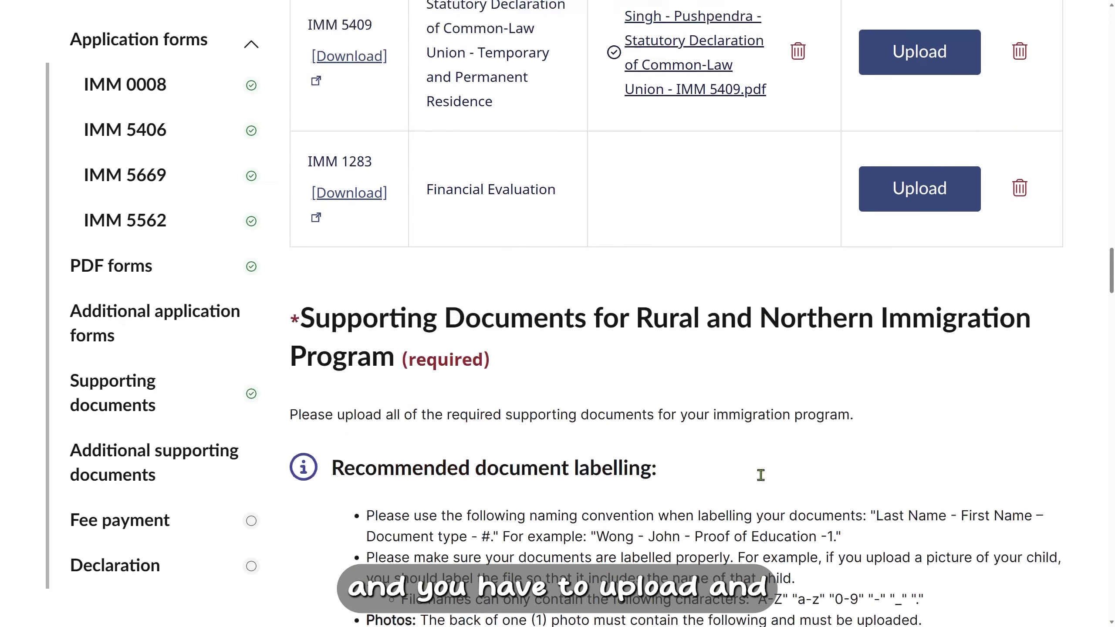
scroll(761, 475, "down", 12)
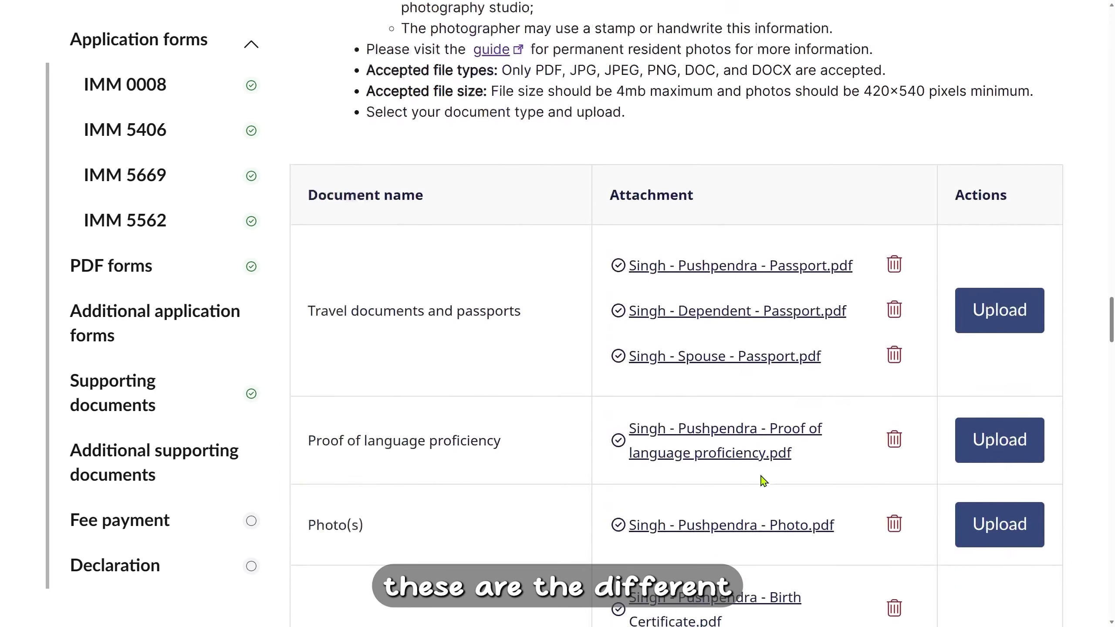
scroll(764, 481, "down", 3)
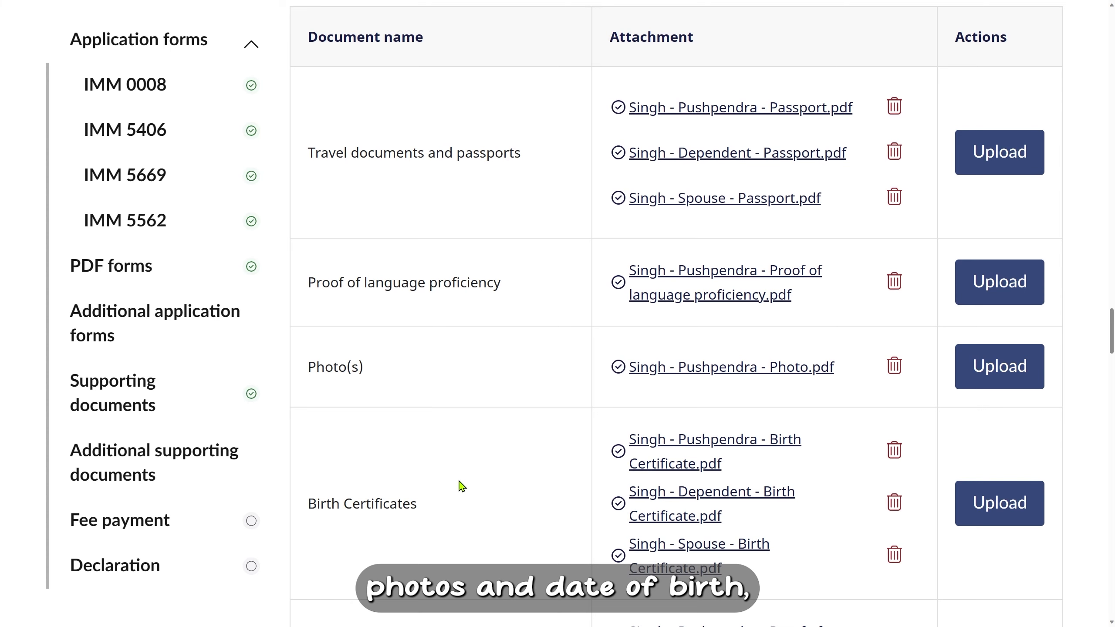
scroll(461, 486, "down", 6)
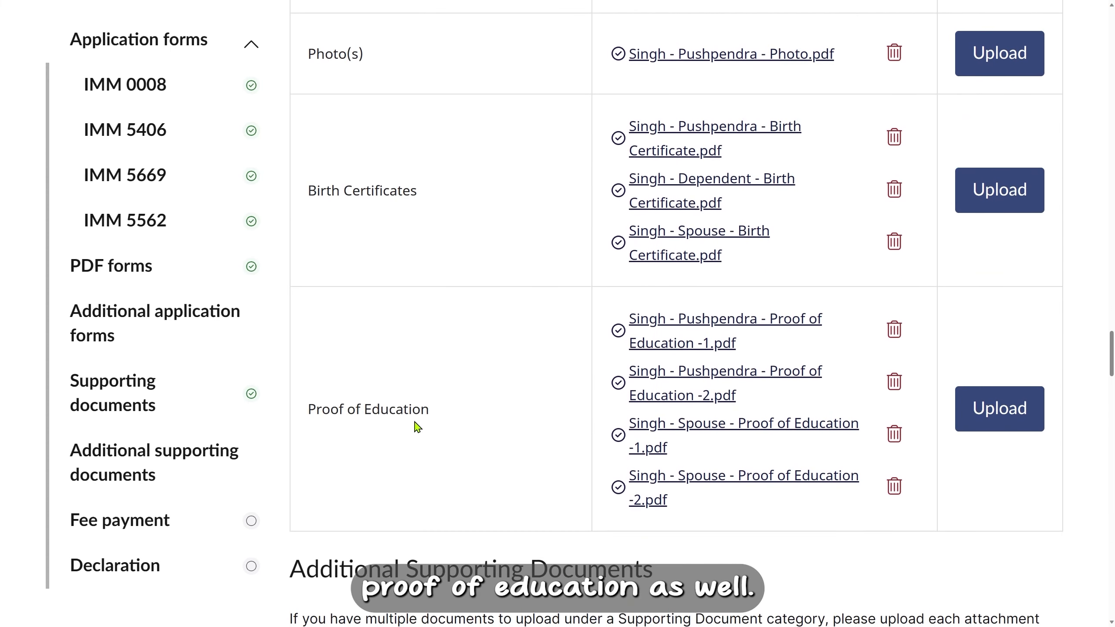
scroll(498, 423, "down", 4)
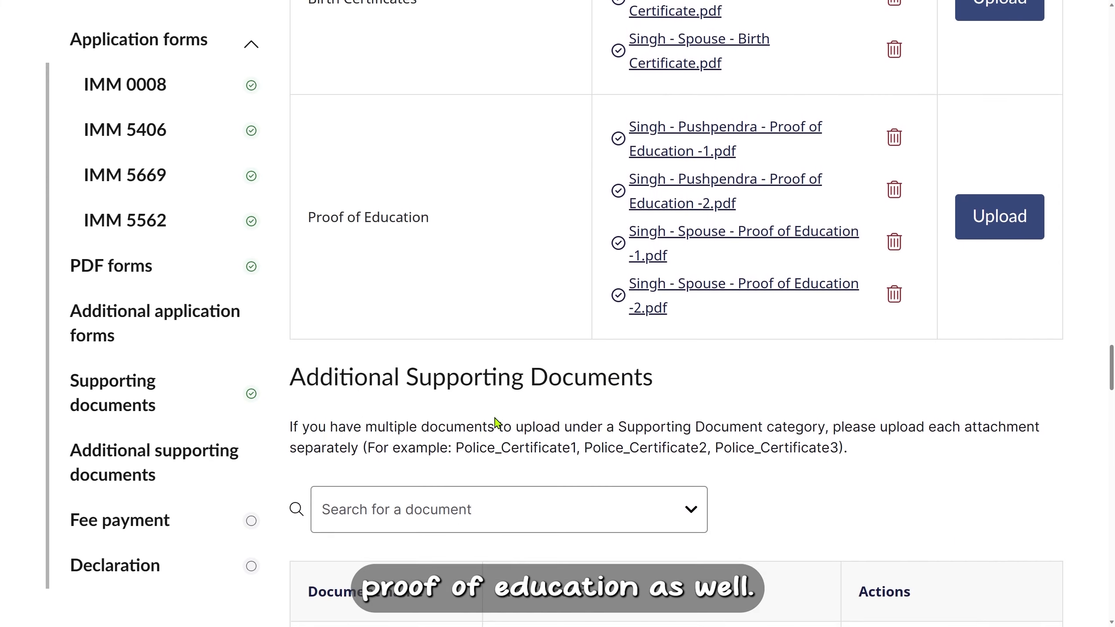
scroll(497, 423, "down", 5)
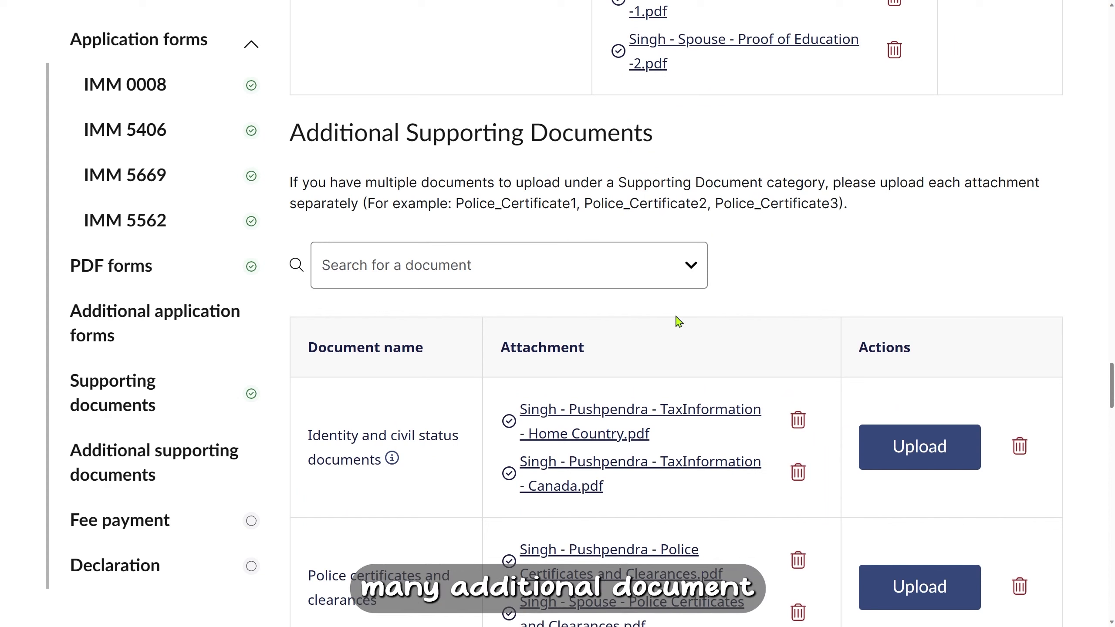
left_click(668, 268)
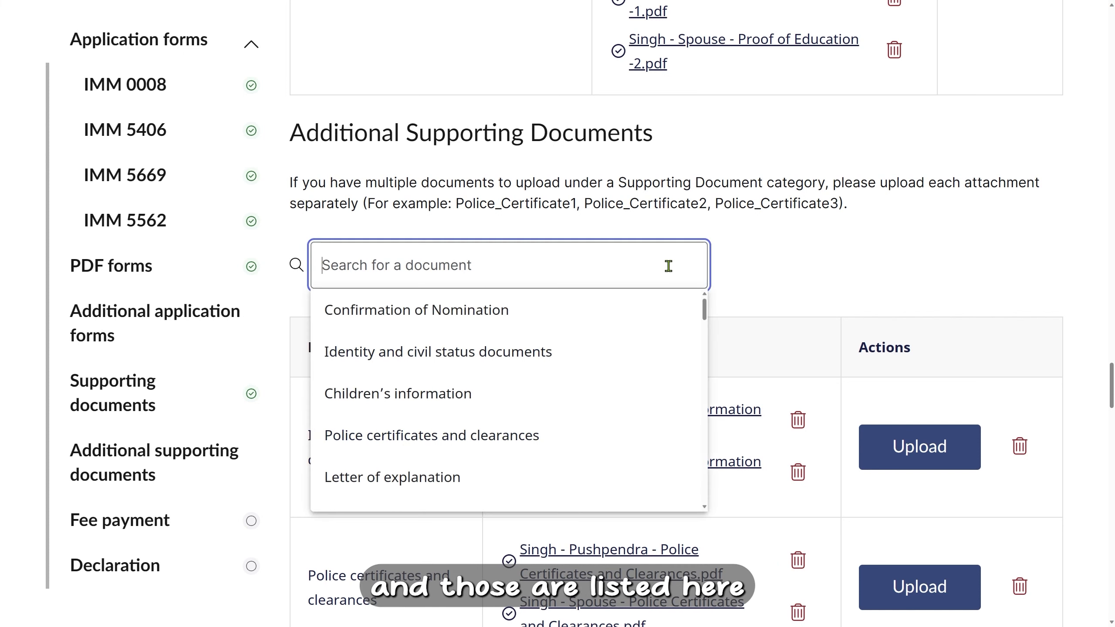
left_click(772, 290)
scroll(772, 290, "down", 5)
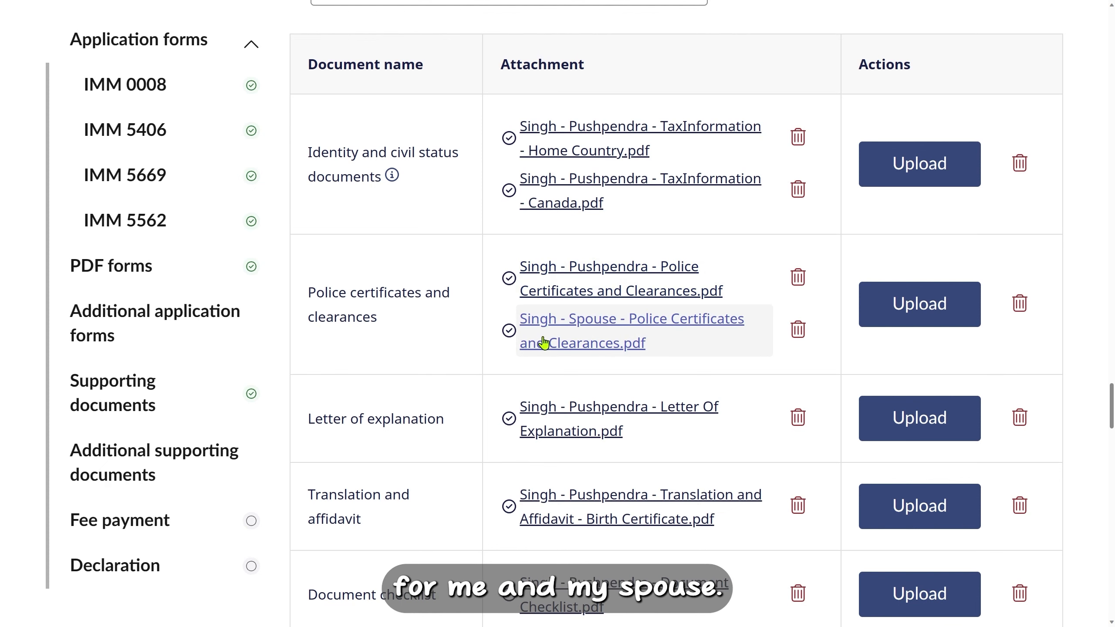
scroll(438, 342, "down", 1)
scroll(438, 342, "down", 4)
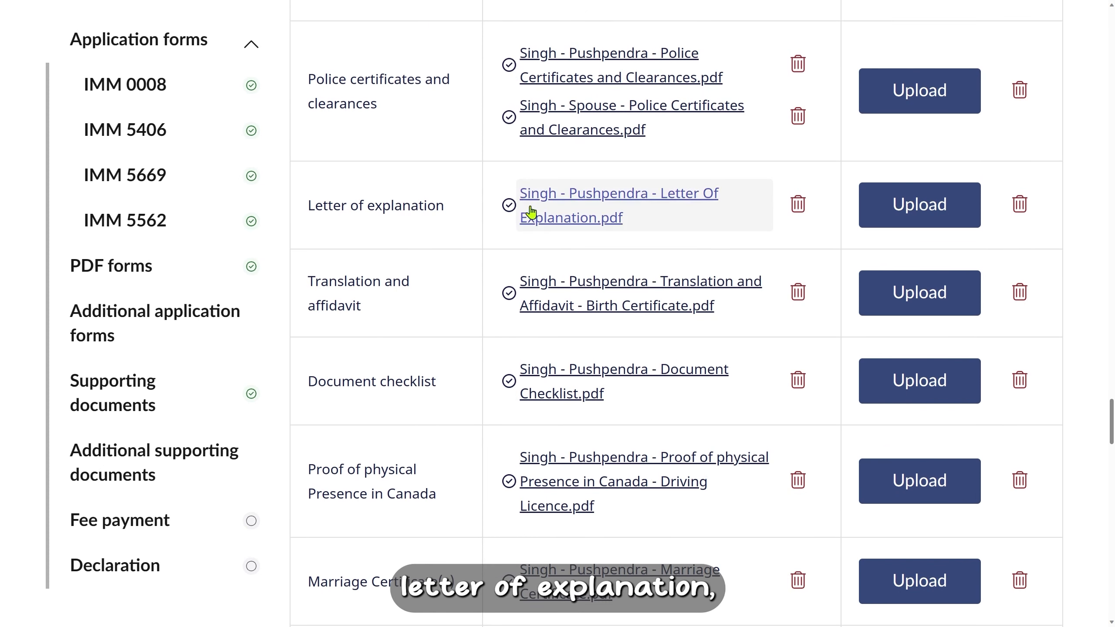
scroll(468, 268, "down", 2)
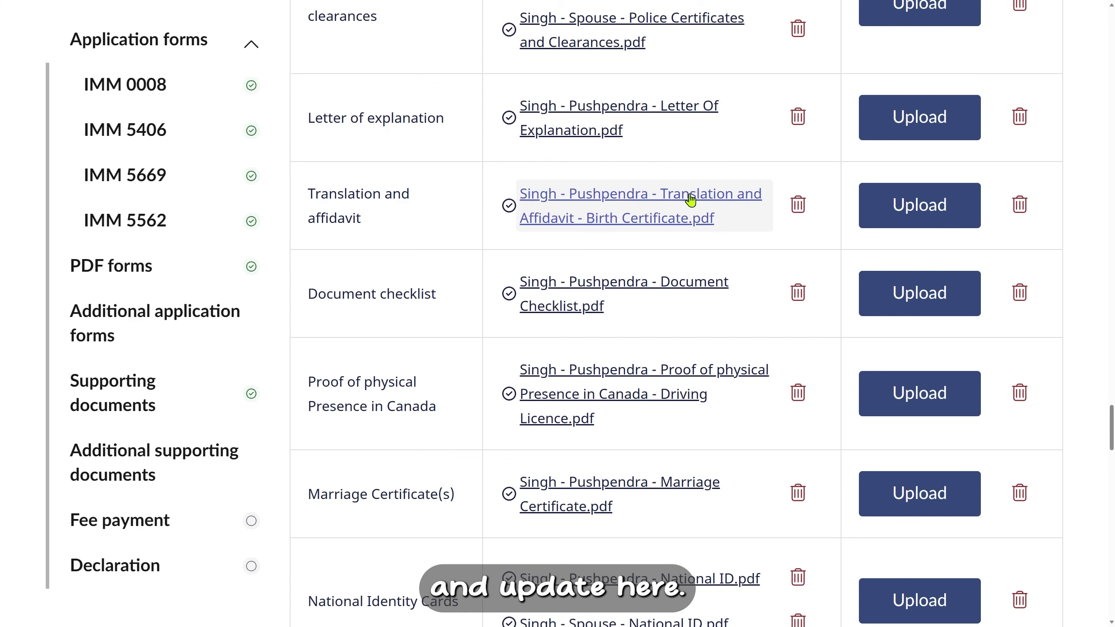
scroll(641, 228, "up", 10)
scroll(641, 228, "up", 1)
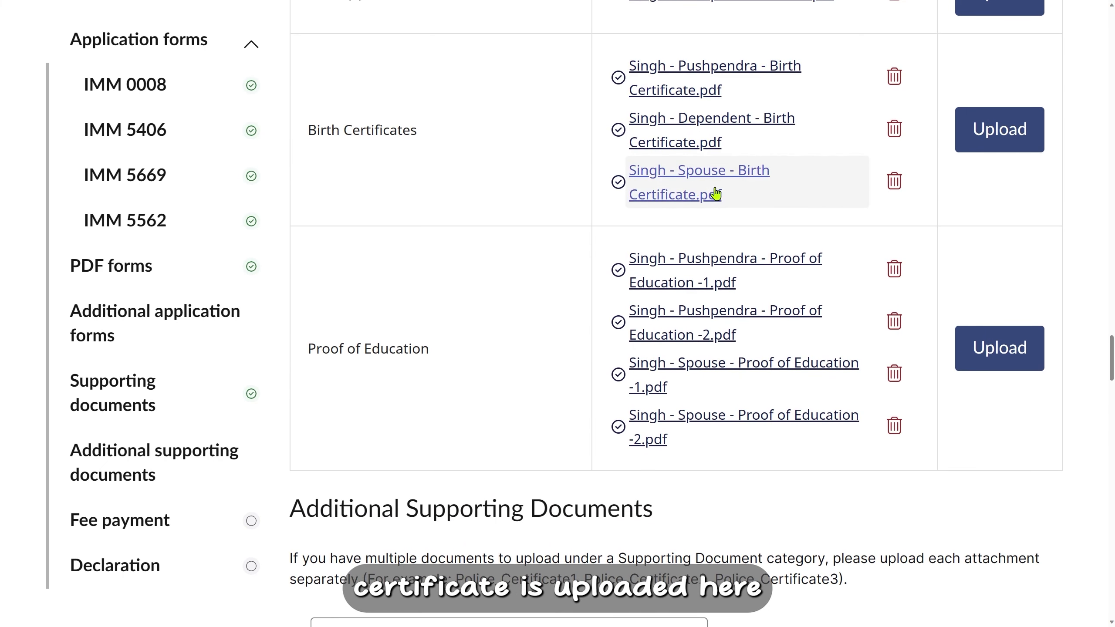
scroll(544, 320, "down", 15)
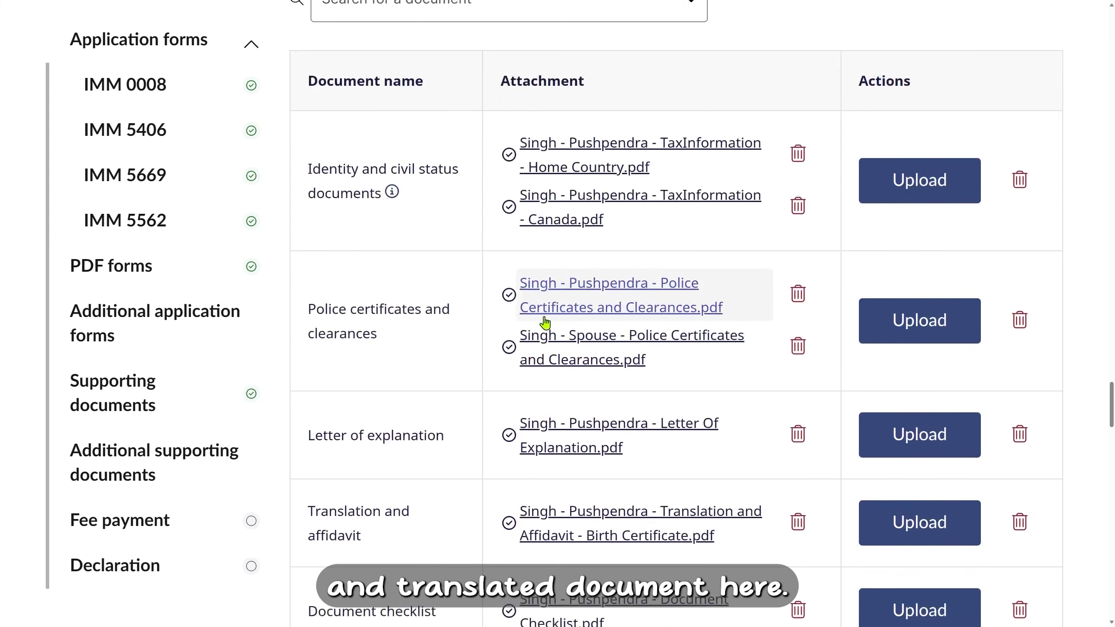
scroll(645, 379, "down", 7)
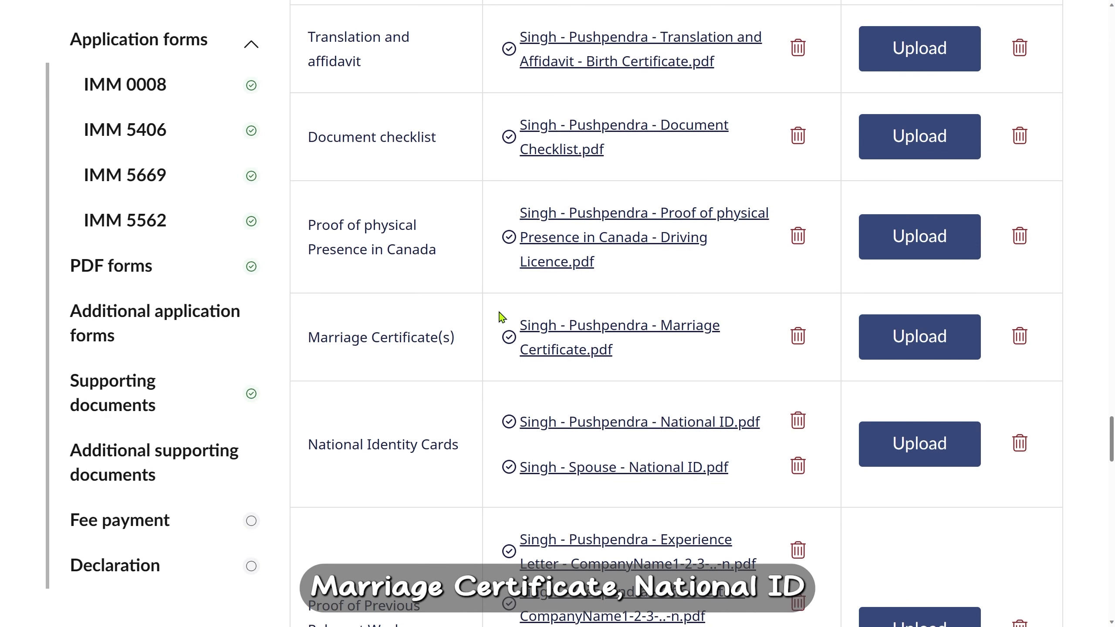
scroll(466, 347, "down", 3)
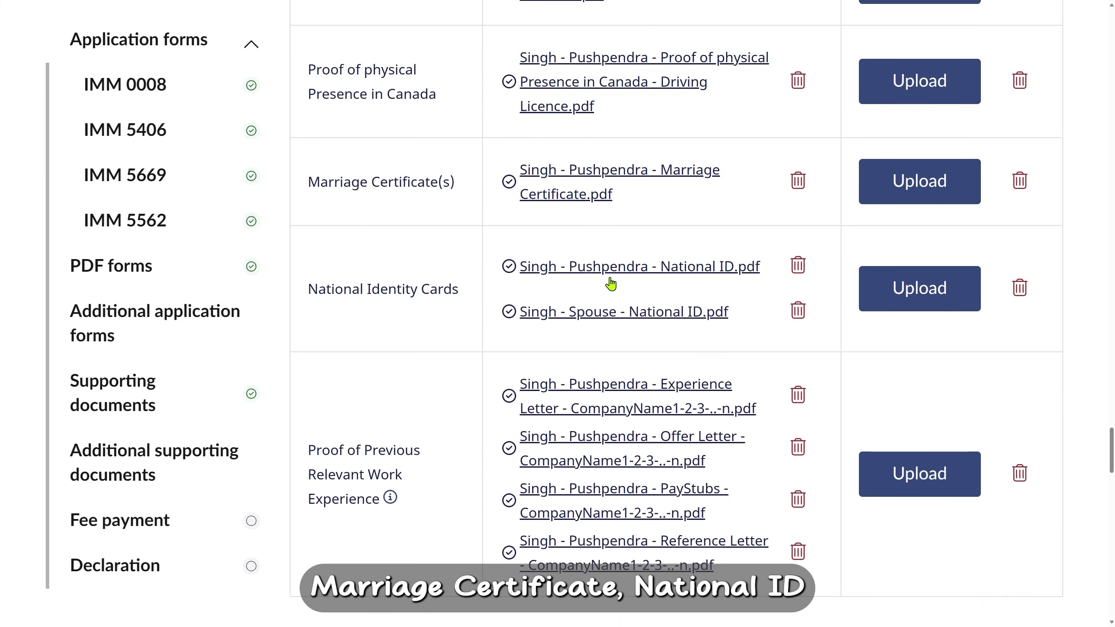
scroll(566, 381, "down", 3)
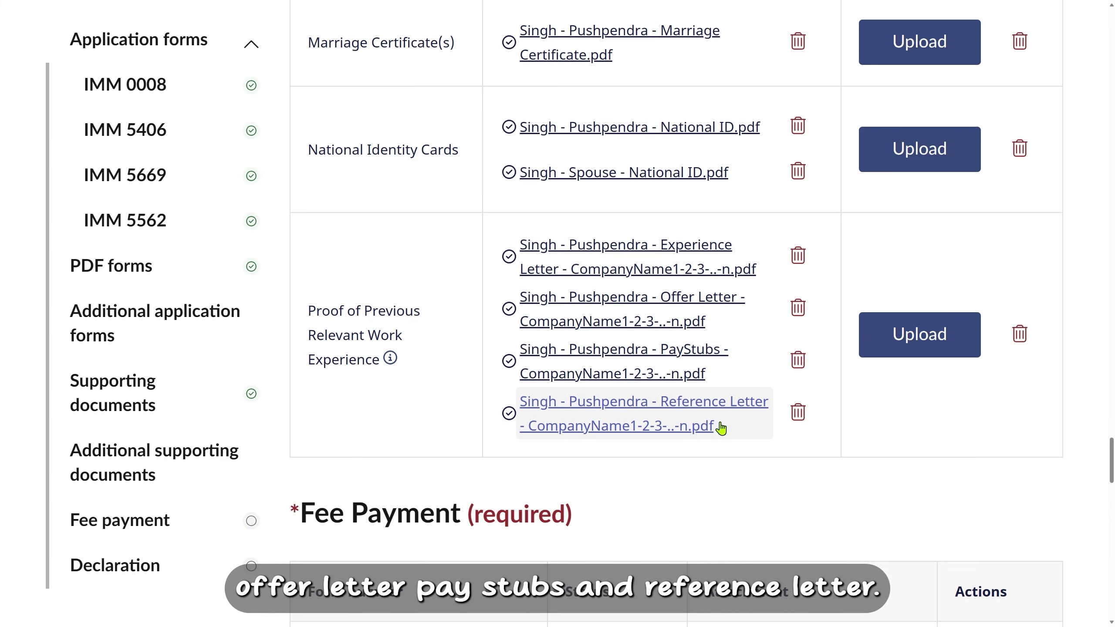
scroll(777, 433, "up", 1)
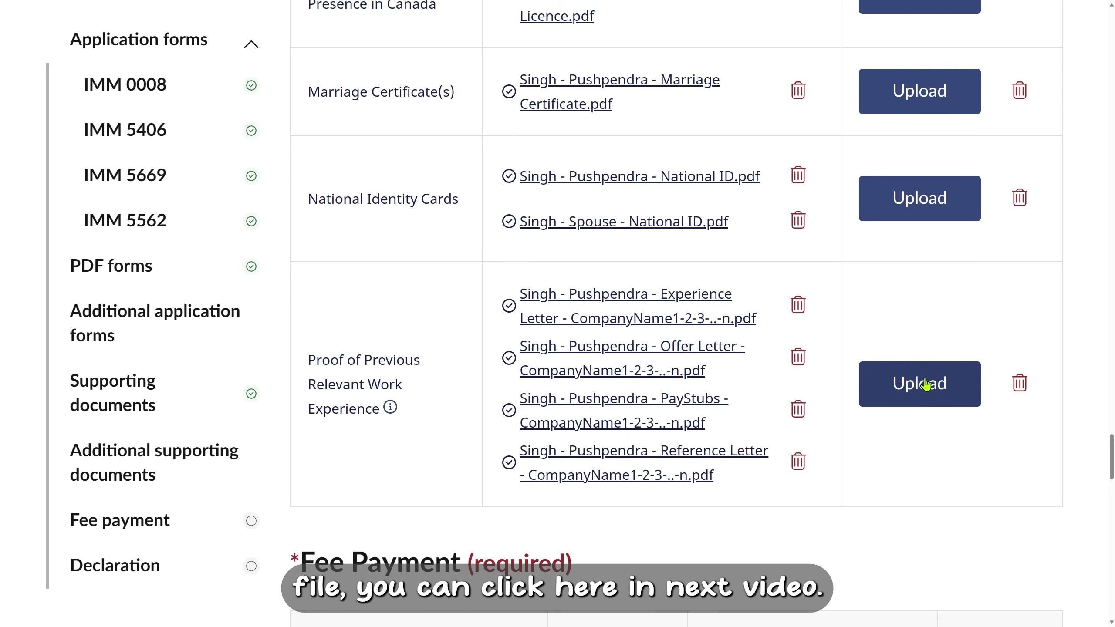
scroll(856, 443, "down", 6)
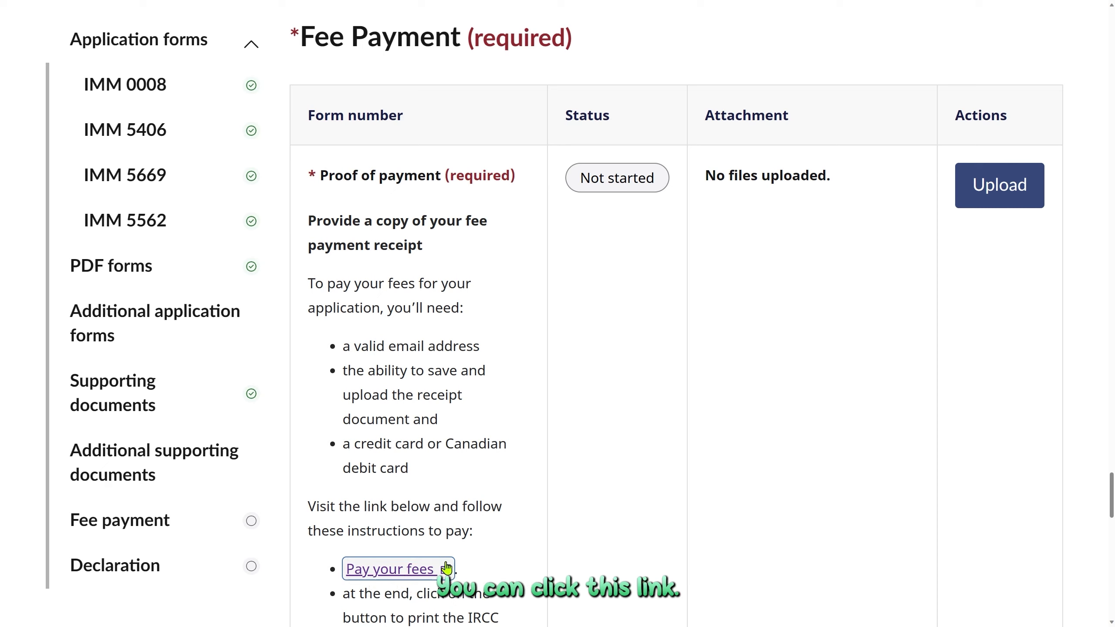
left_click(413, 571)
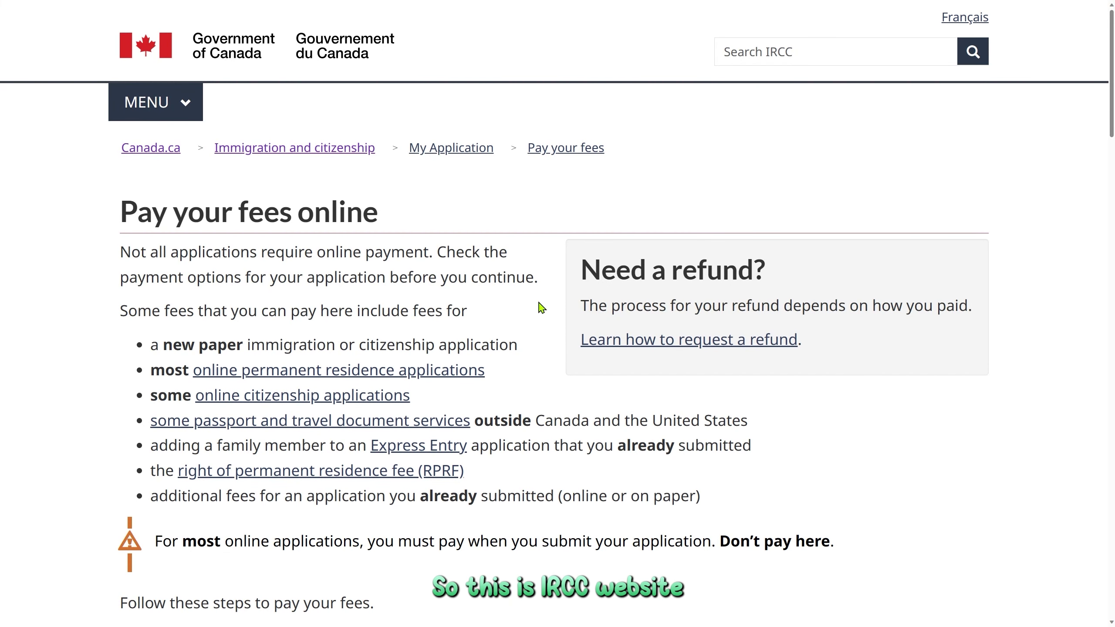
scroll(542, 307, "down", 6)
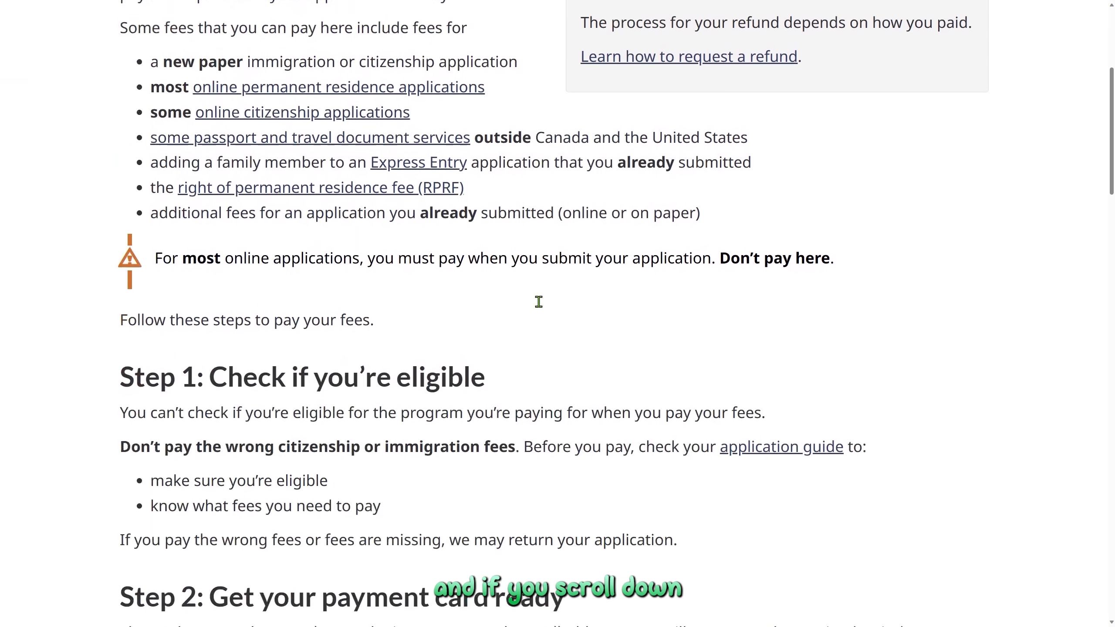
scroll(542, 307, "down", 7)
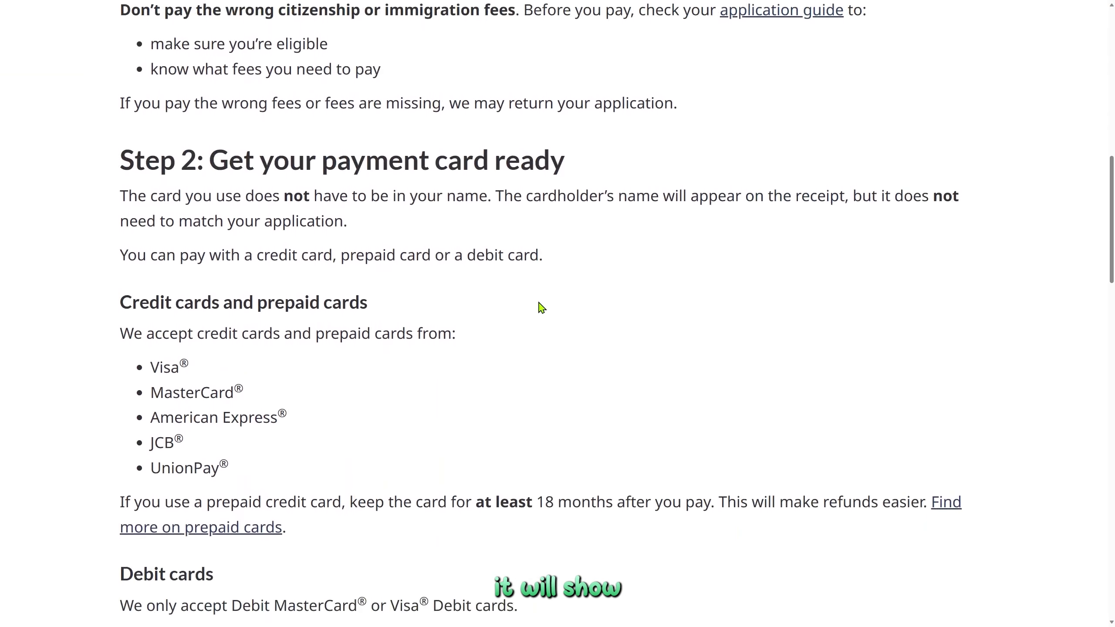
scroll(542, 307, "down", 2)
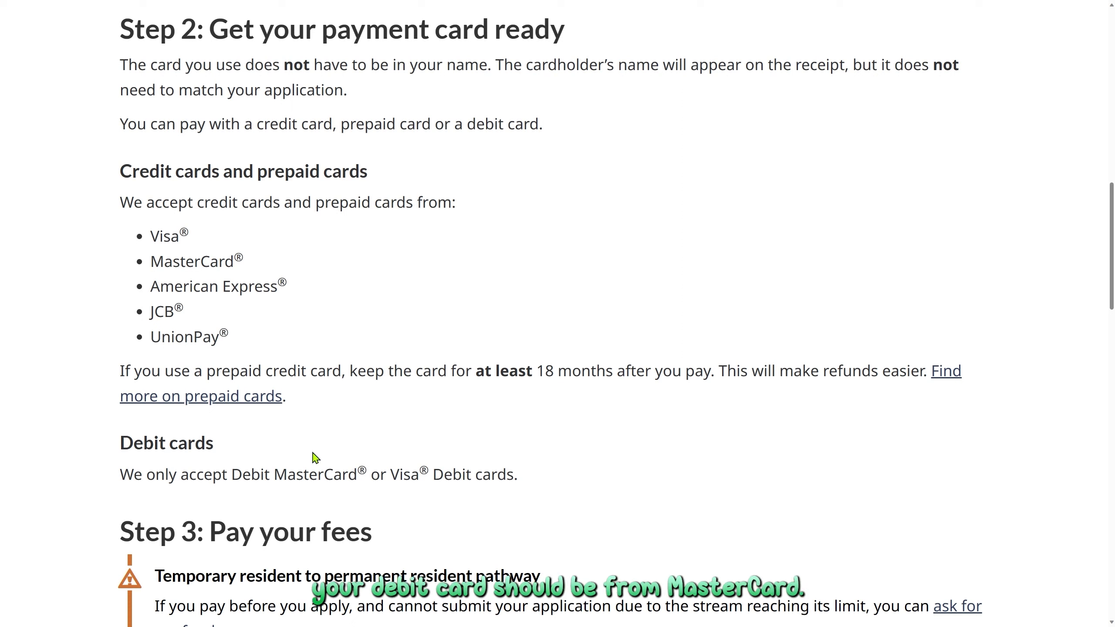
double_click(324, 473)
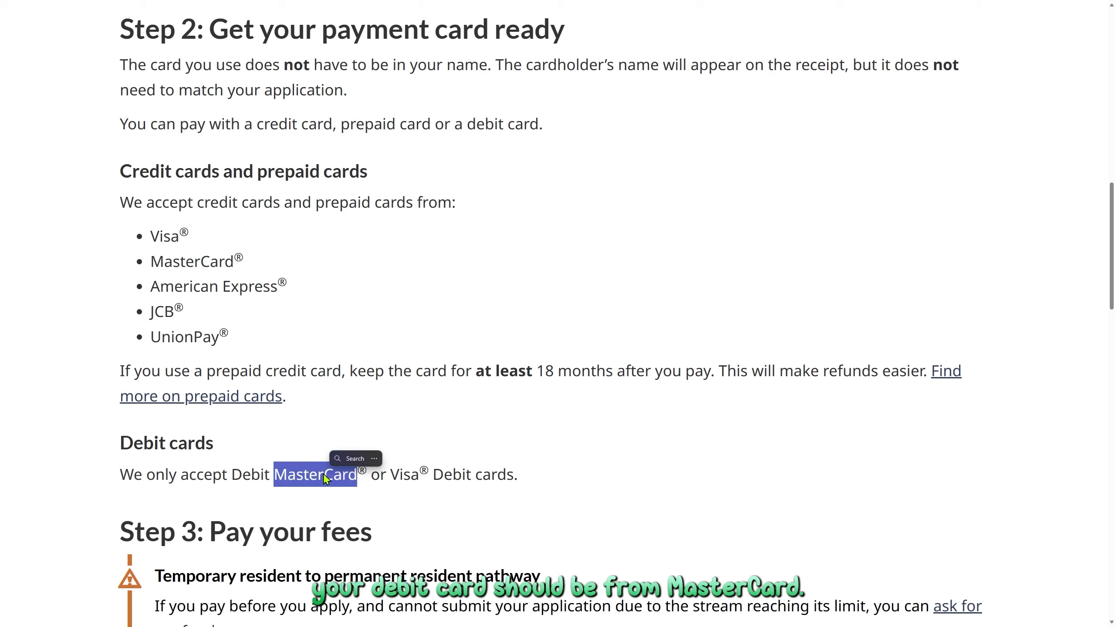
double_click(403, 475)
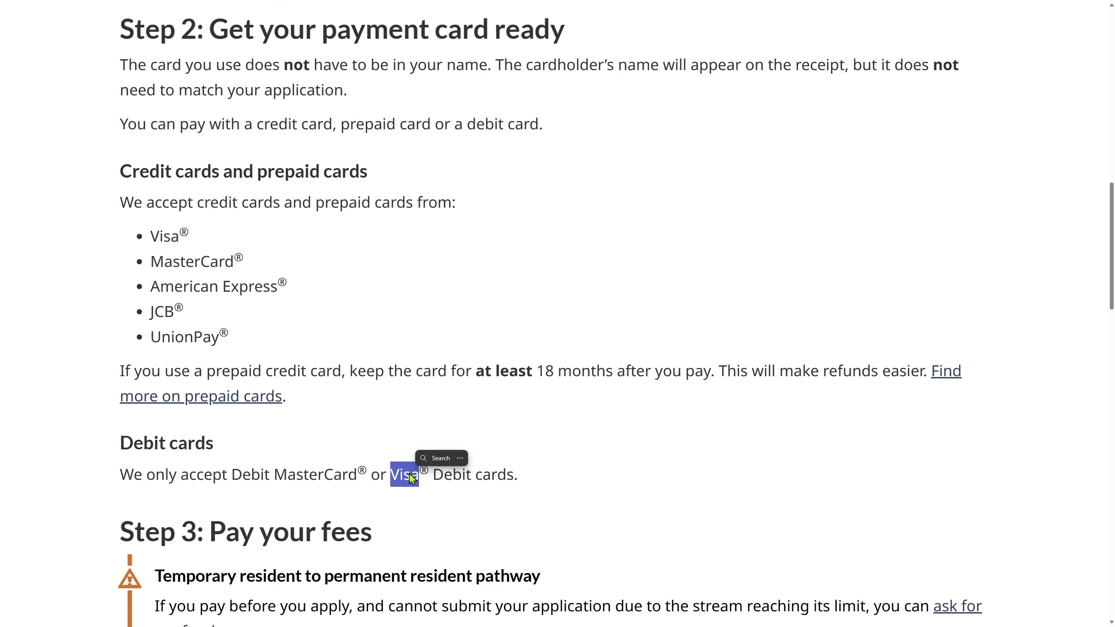
scroll(297, 460, "down", 10)
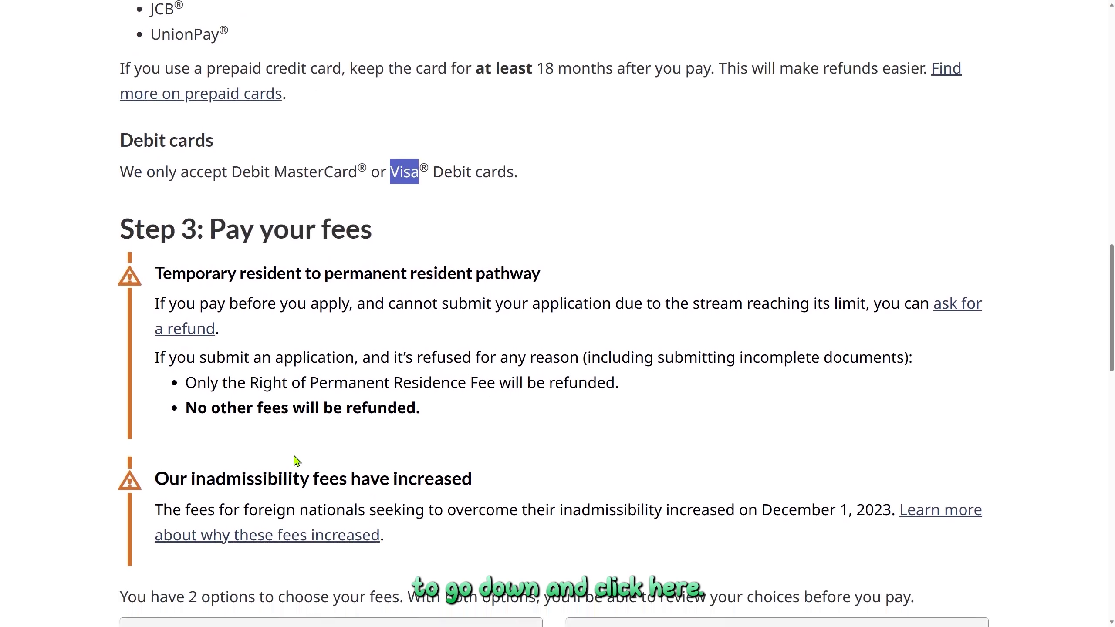
scroll(294, 455, "down", 5)
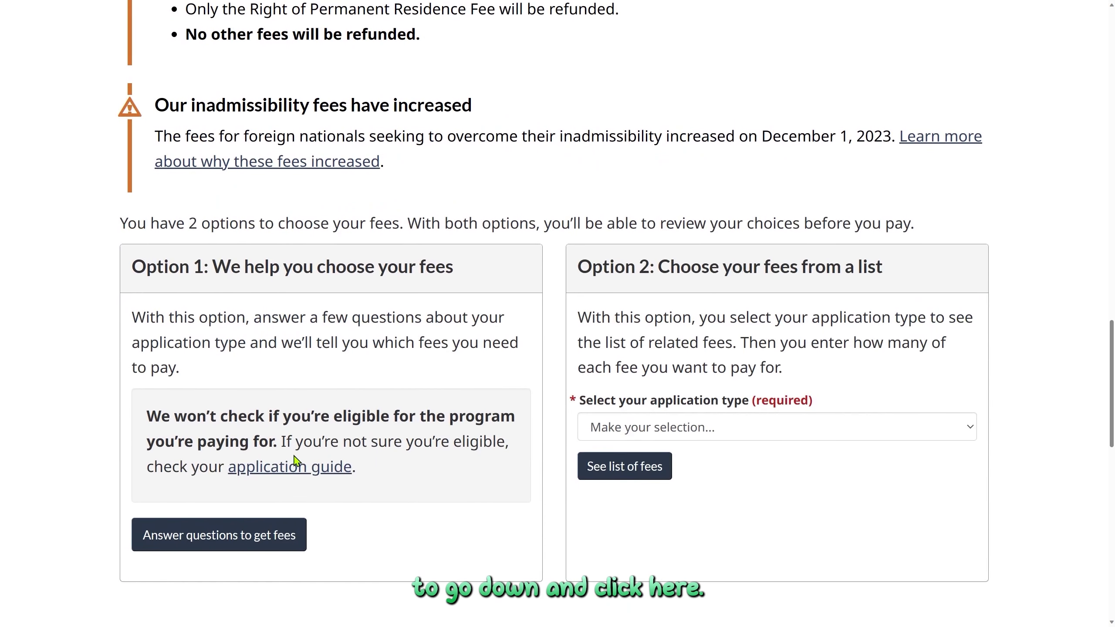
Start the fee questionnaire, choosing Permanently live in Canada and the Rural and northern immigration pilot.
left_click(248, 536)
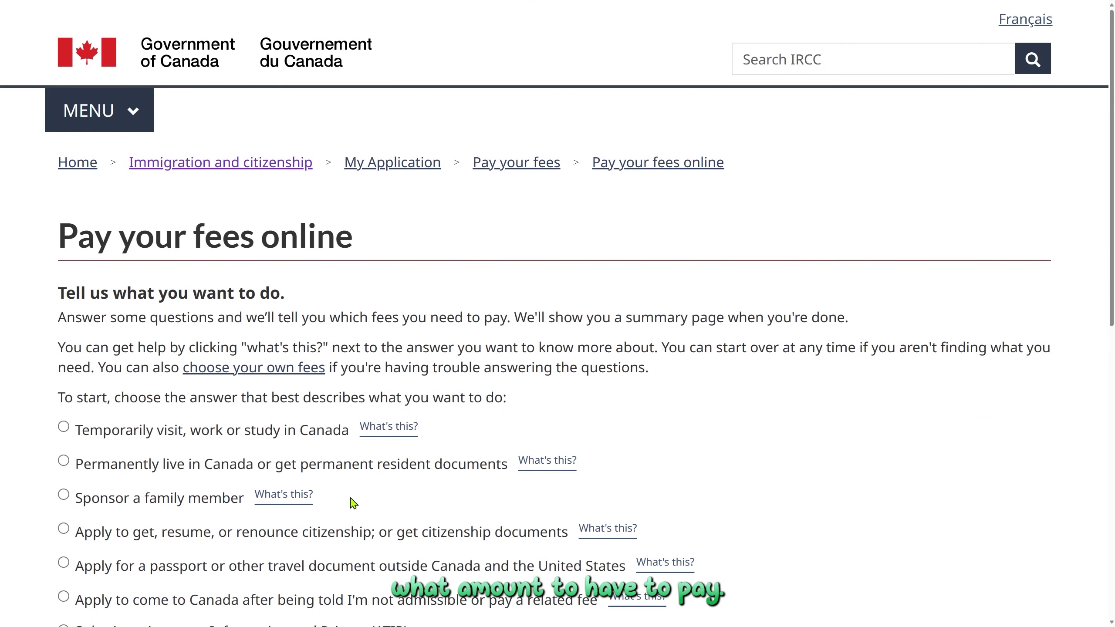
scroll(354, 503, "down", 4)
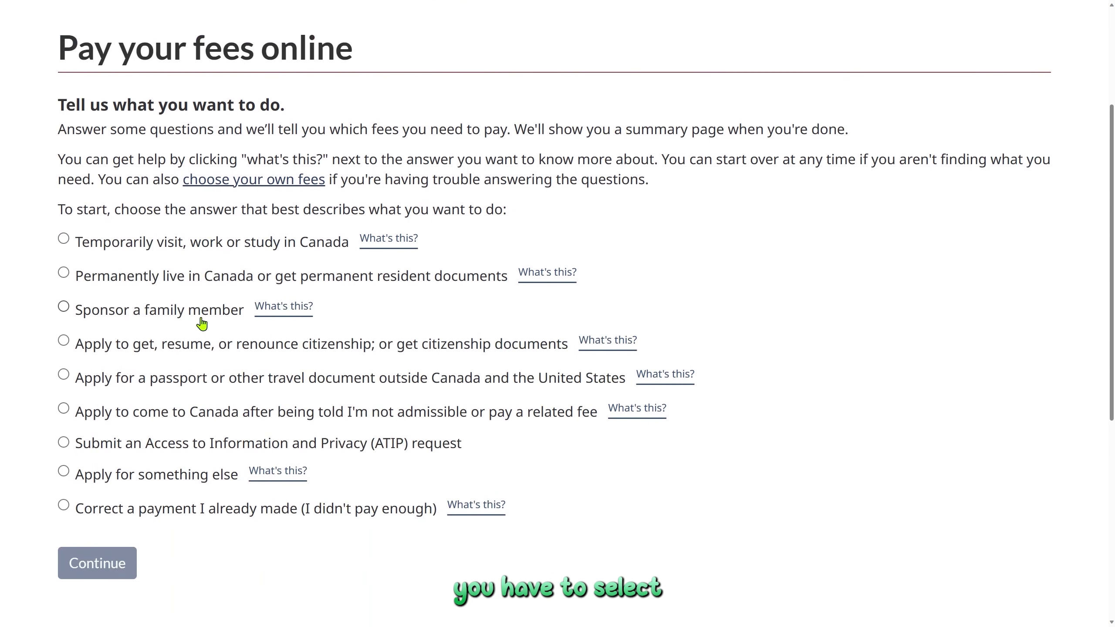
left_click(64, 274)
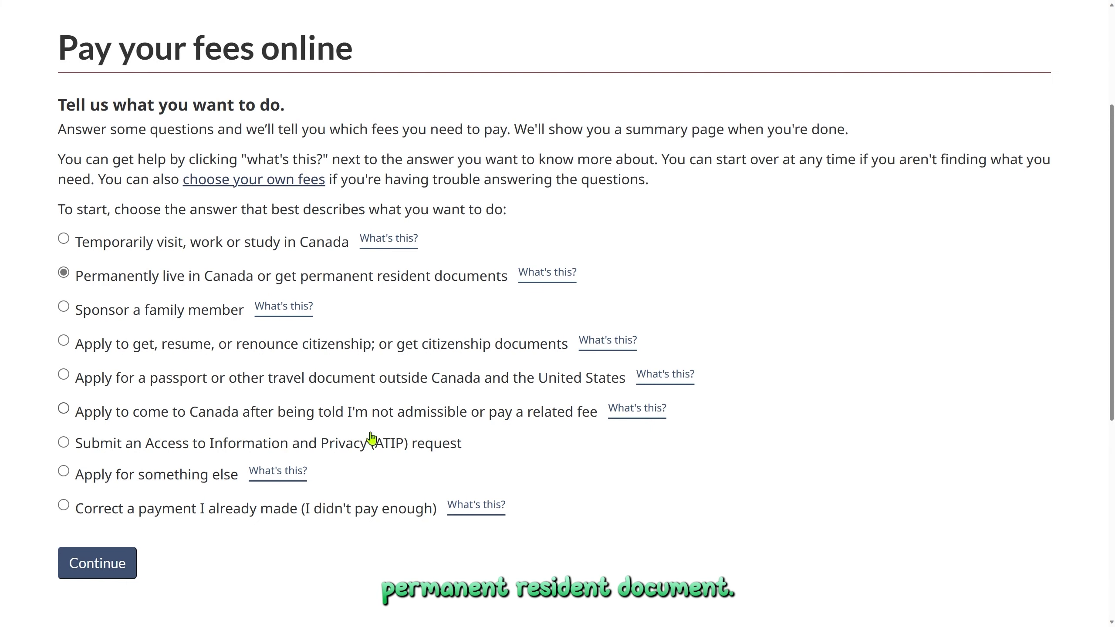
left_click(100, 571)
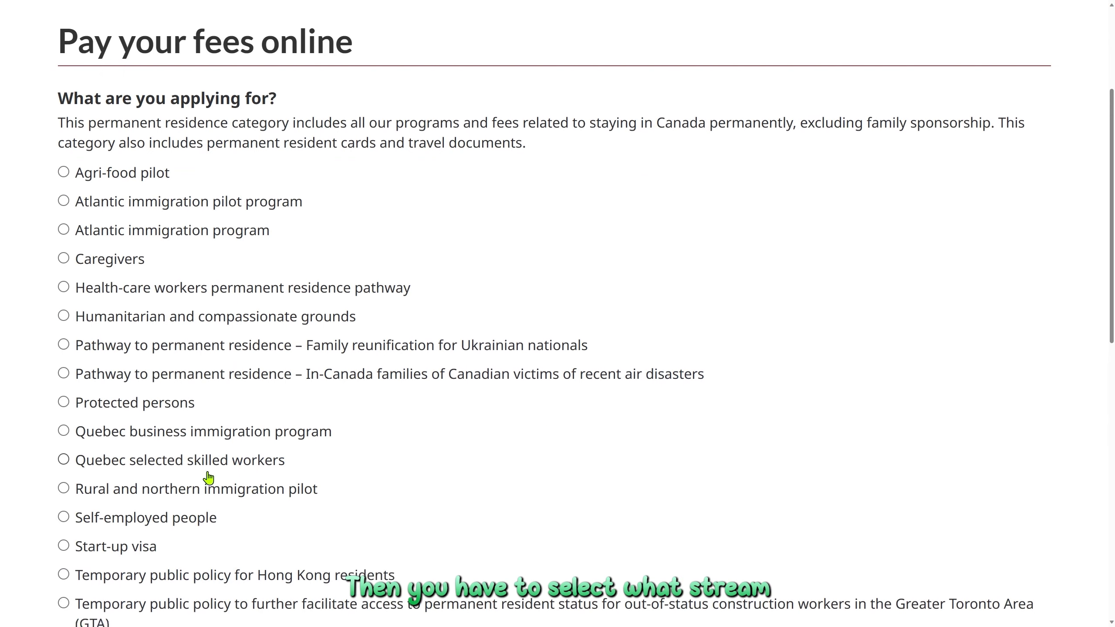
scroll(208, 478, "down", 5)
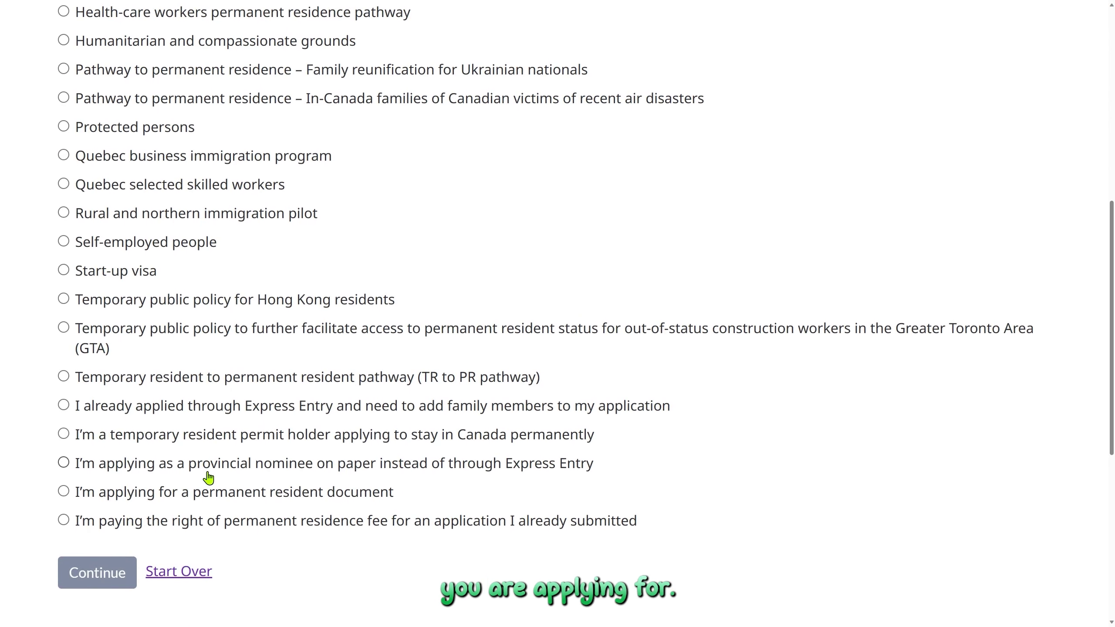
scroll(209, 478, "up", 3)
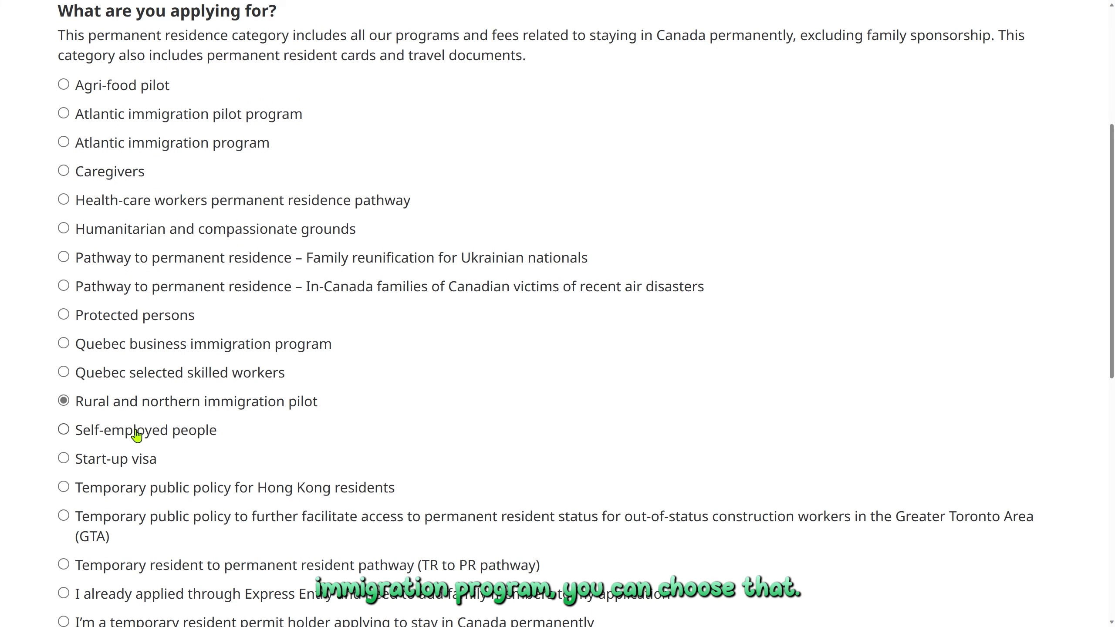
scroll(114, 408, "down", 5)
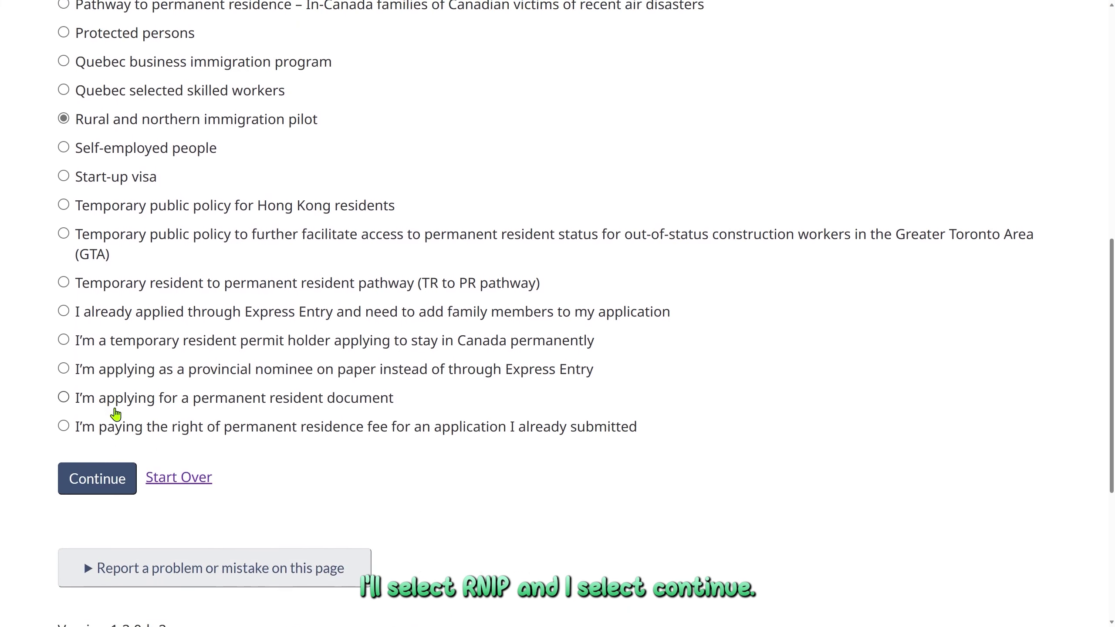
left_click(112, 485)
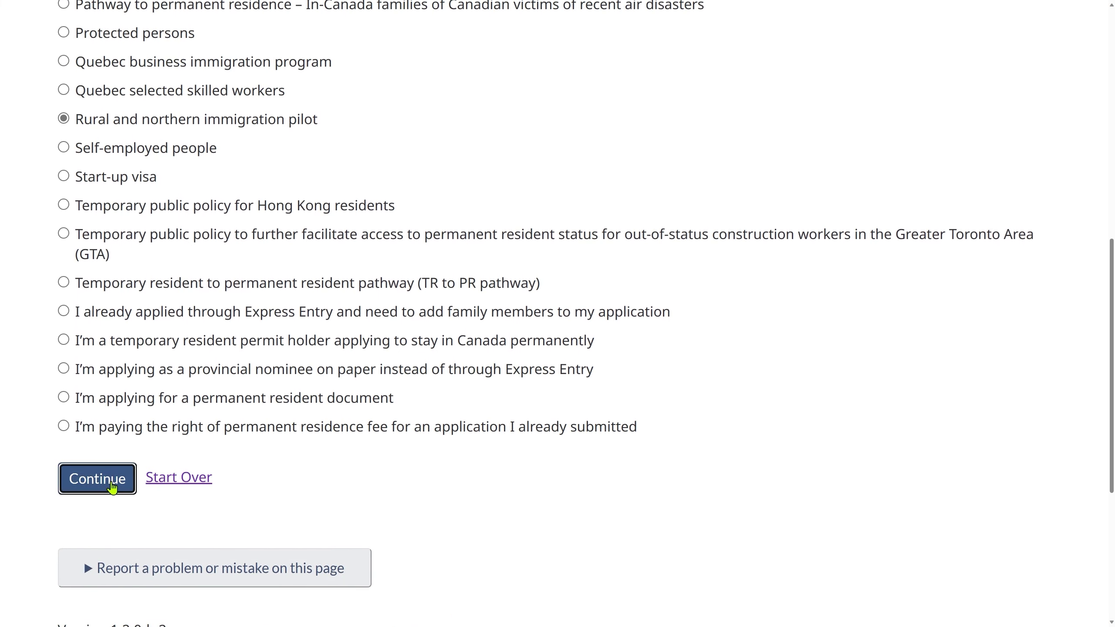
scroll(209, 358, "up", 5)
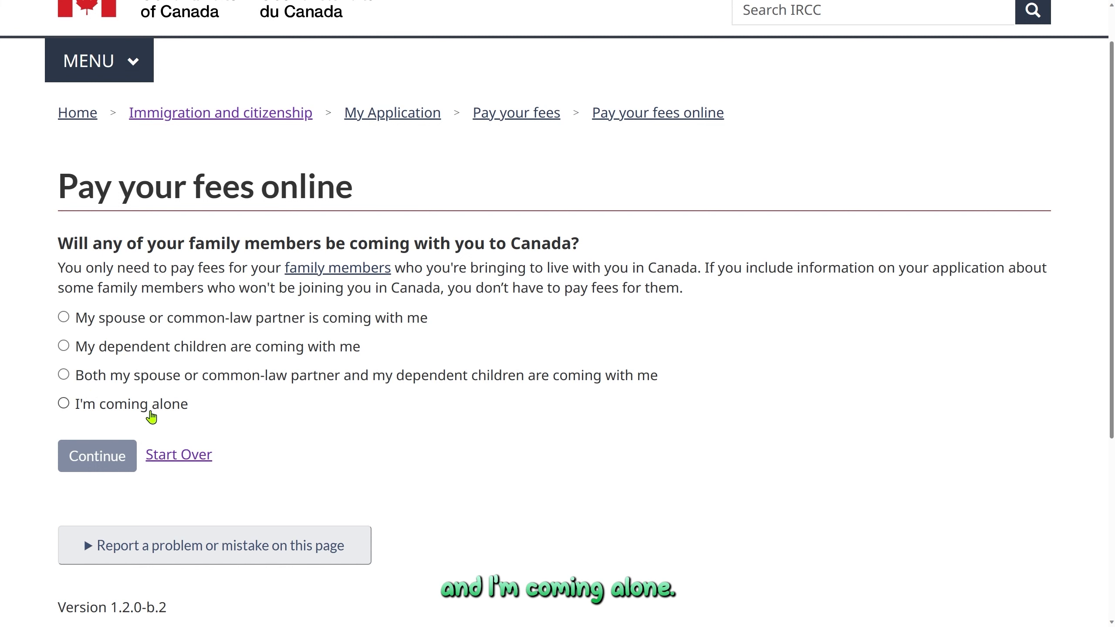
Answer that both spouse and children are coming, with 2 dependent children.
left_click(64, 375)
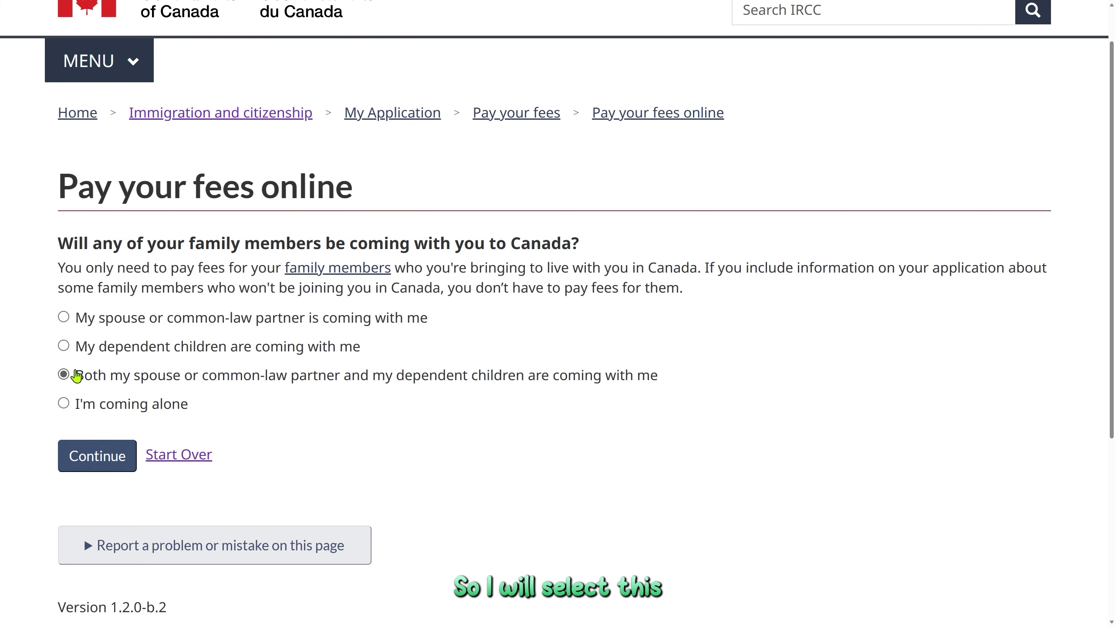
left_click(107, 458)
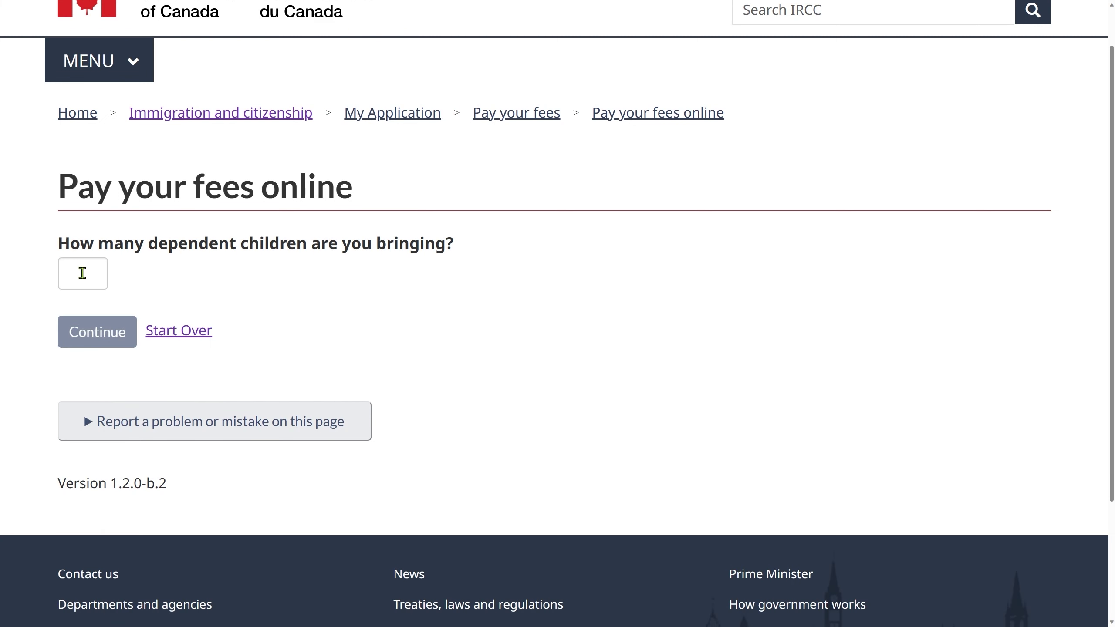
left_click(82, 272)
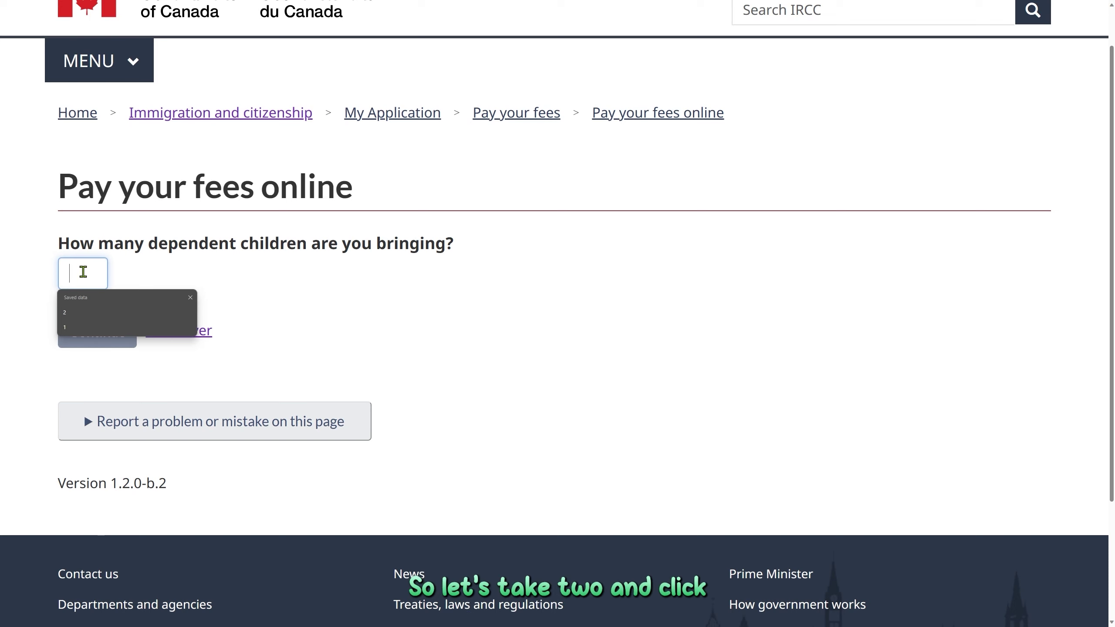
type("2")
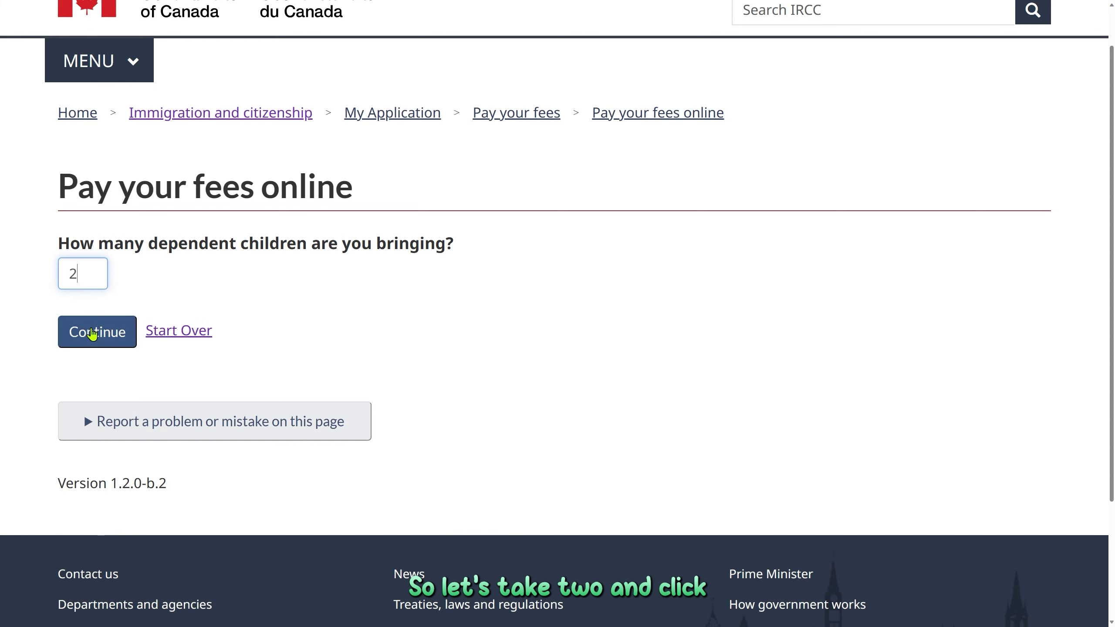
left_click(93, 332)
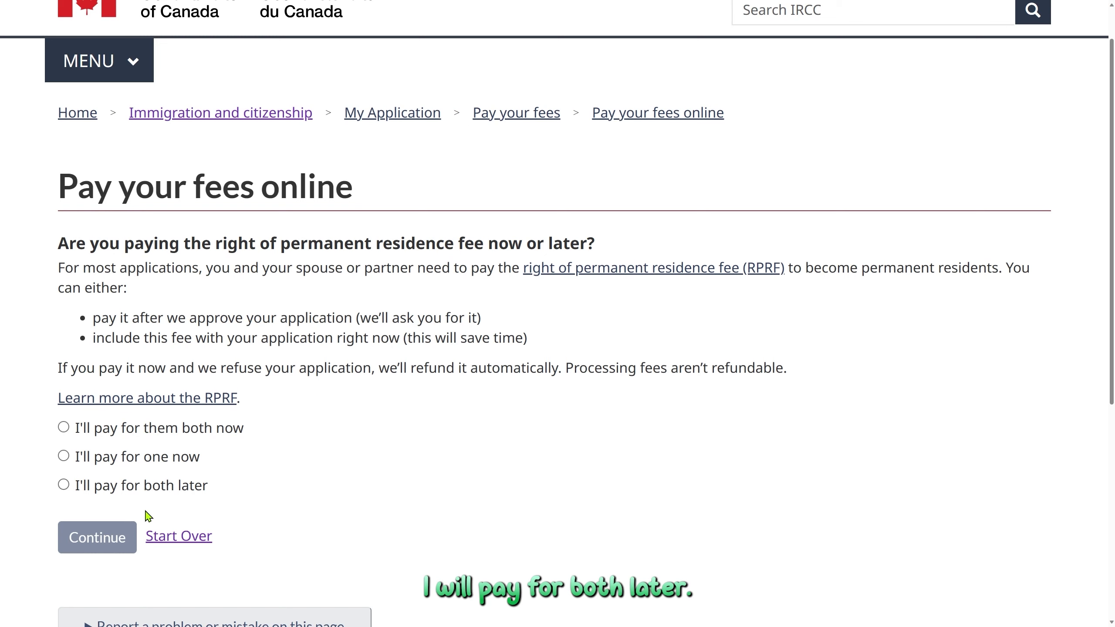
Choose to pay both RPRFs now and enter 4 biometrics fees to get the summary.
left_click(64, 428)
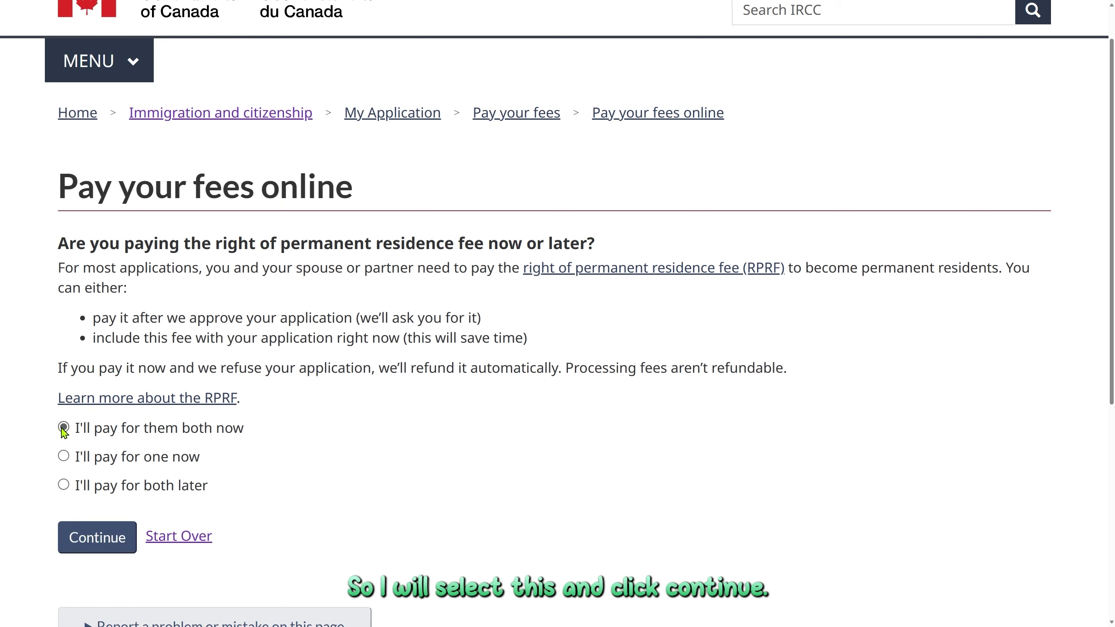
left_click(86, 542)
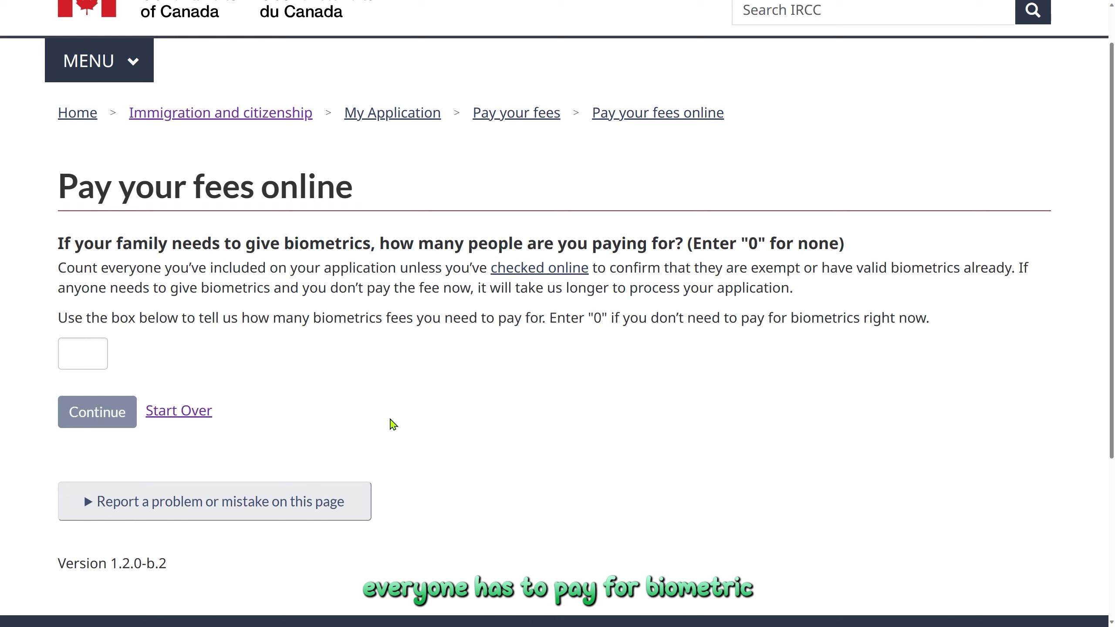
left_click(100, 351)
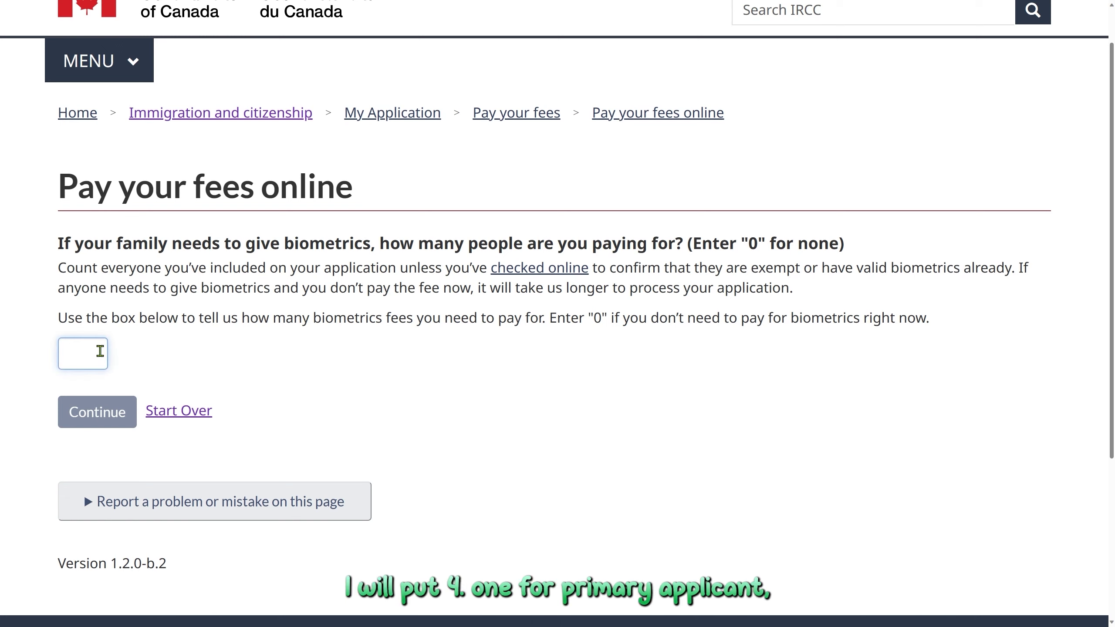
type("4")
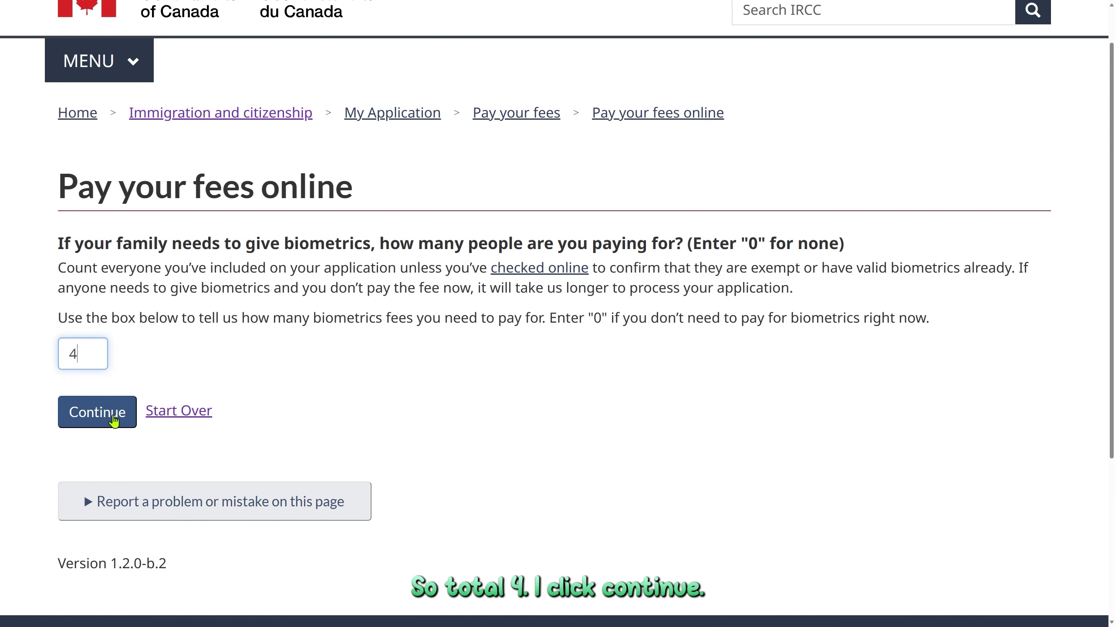
left_click(114, 419)
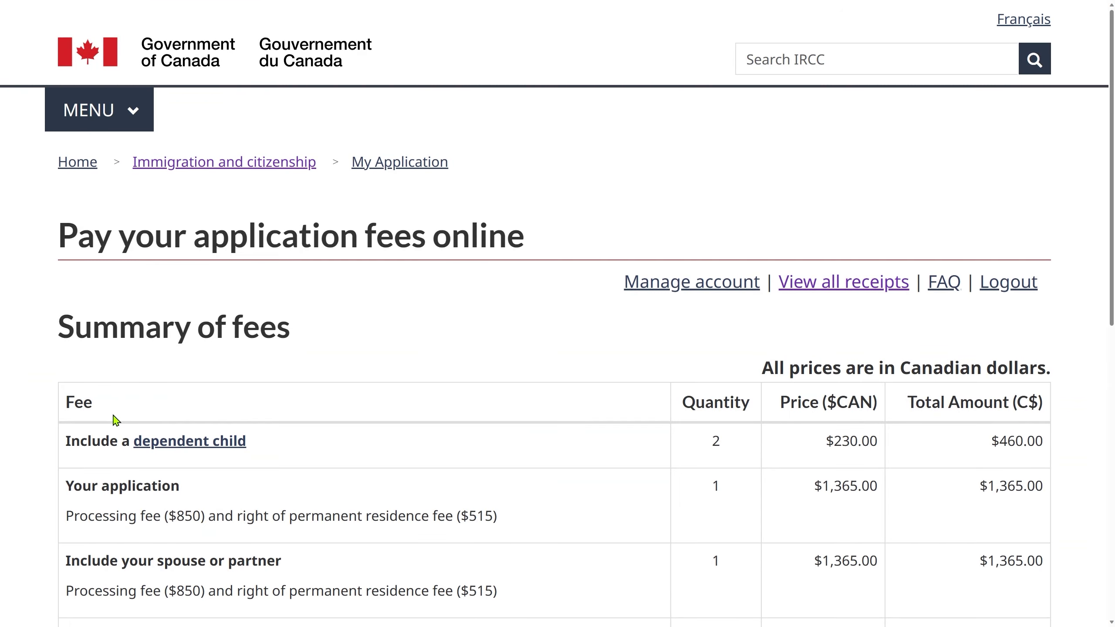
Check the fee summary's $3,360.00 total and the $170.00 biometrics fee.
scroll(115, 420, "down", 5)
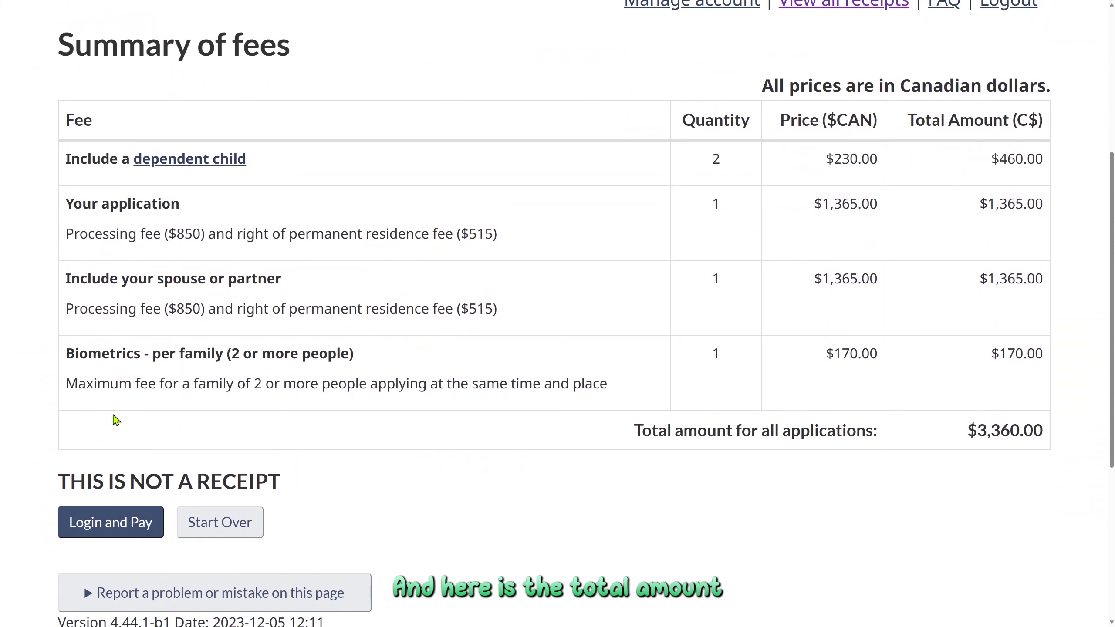
left_click_drag(967, 433, 1048, 441)
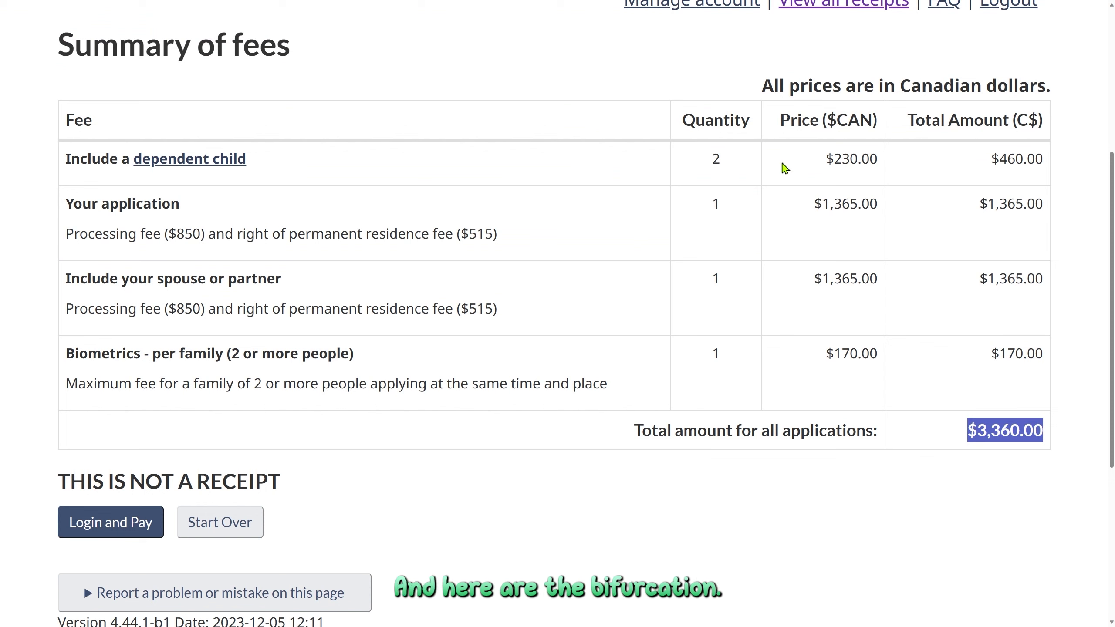
left_click(822, 162)
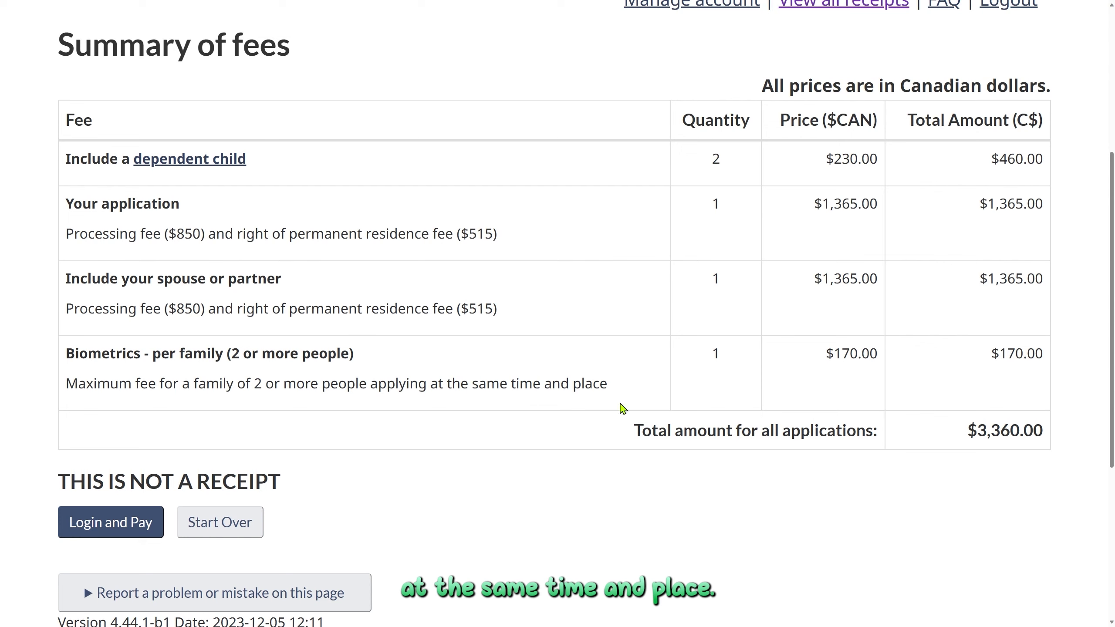
left_click_drag(877, 357, 834, 358)
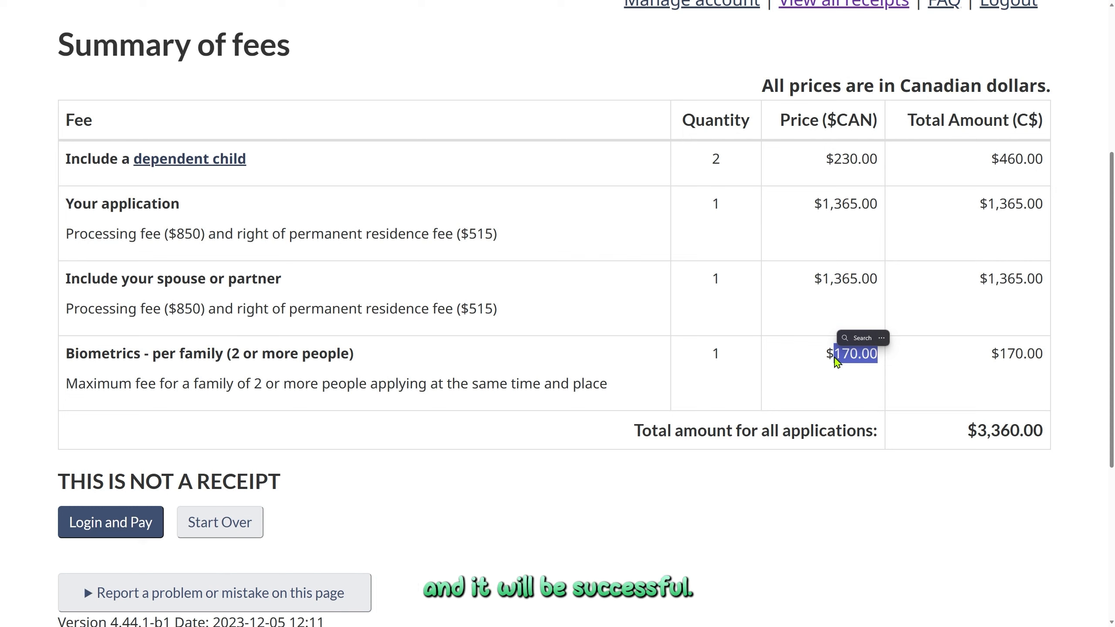
left_click(836, 361)
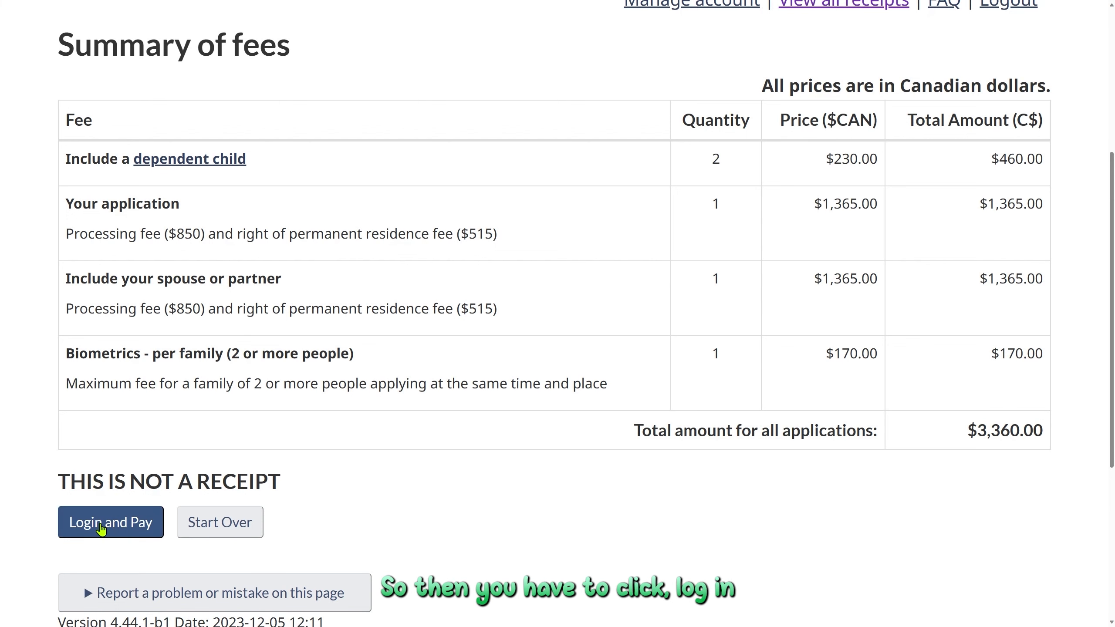
From Login and Pay, register an IRCC account with your e-mail and enter a new password at Step 2.
left_click(101, 529)
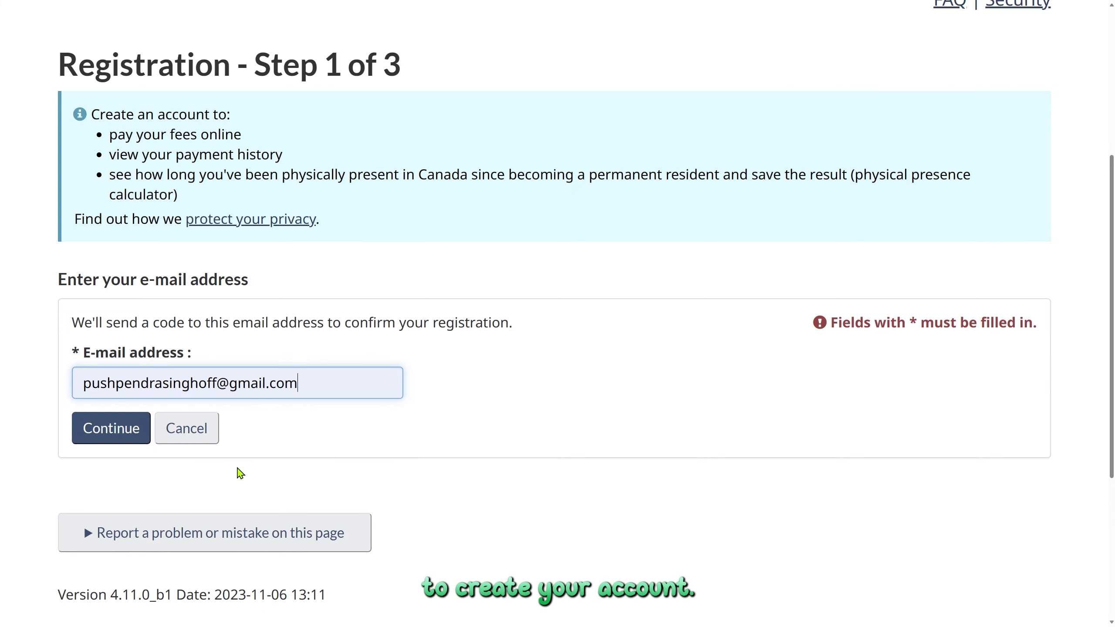
left_click(113, 447)
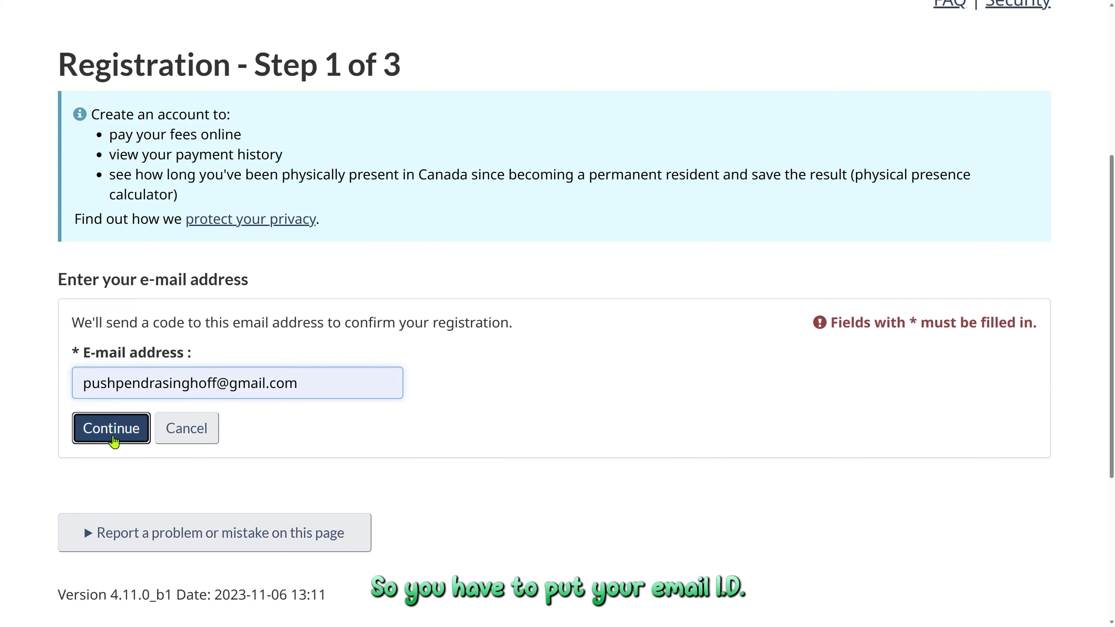
scroll(114, 442, "down", 1)
left_click(148, 417)
type("•")
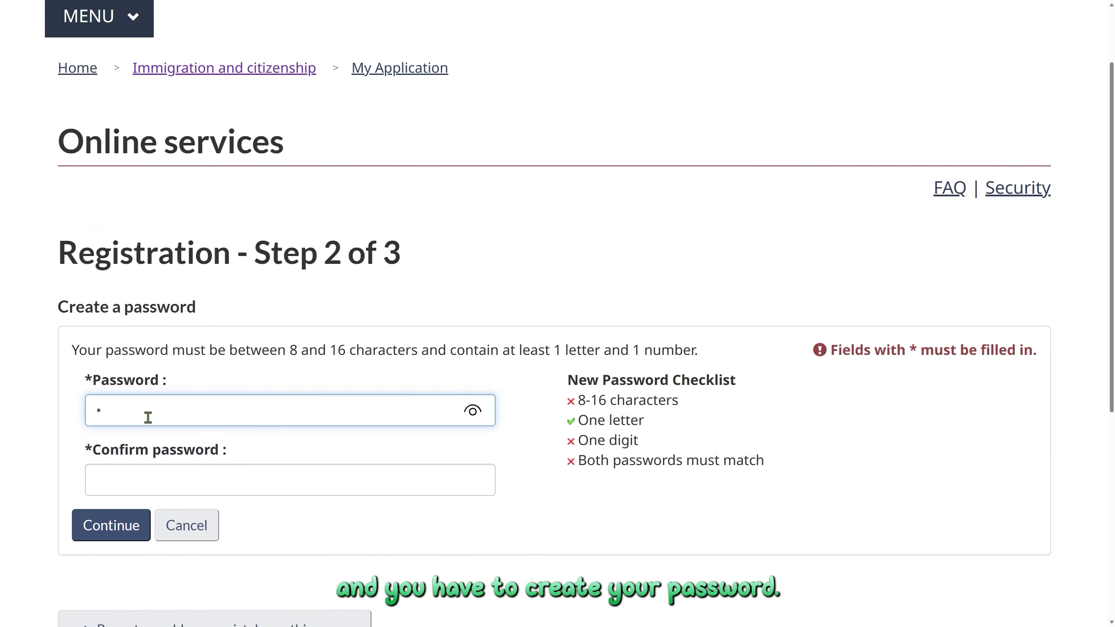
type("••••••")
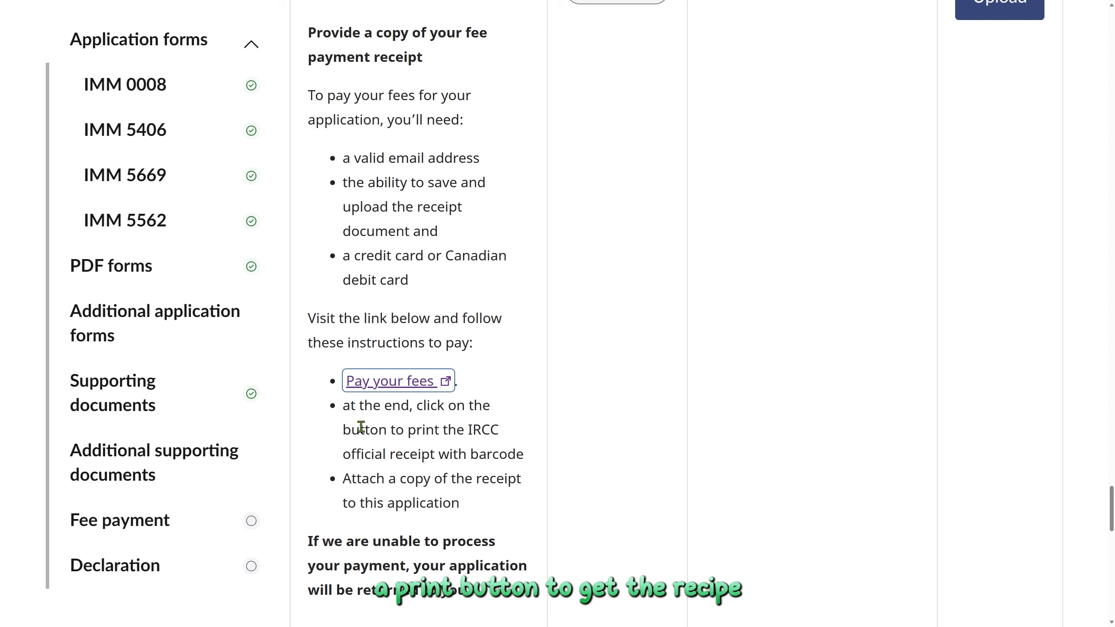
Review the fee payment instructions on receipt printing and the returned-application warning.
left_click_drag(360, 430, 424, 431)
left_click(425, 455)
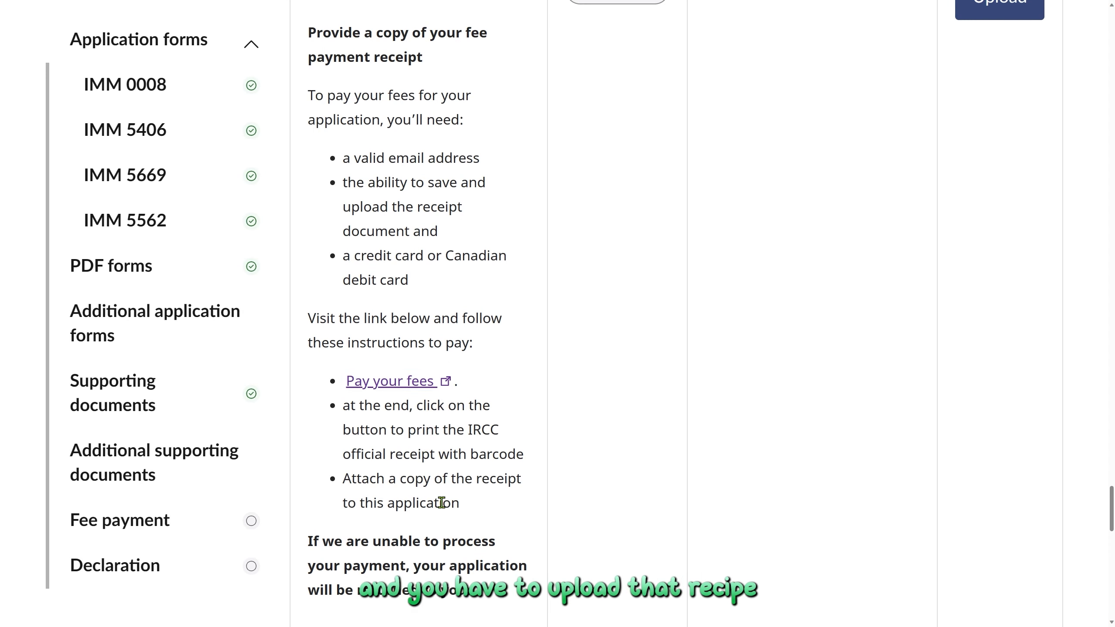
scroll(442, 503, "up", 2)
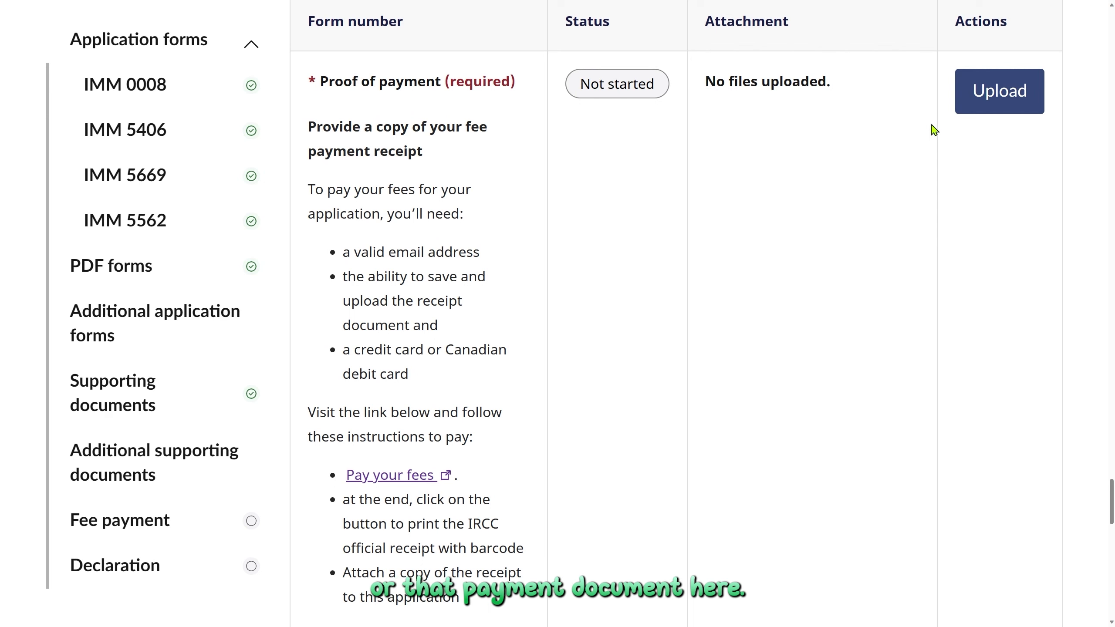
scroll(725, 393, "down", 5)
scroll(726, 392, "down", 1)
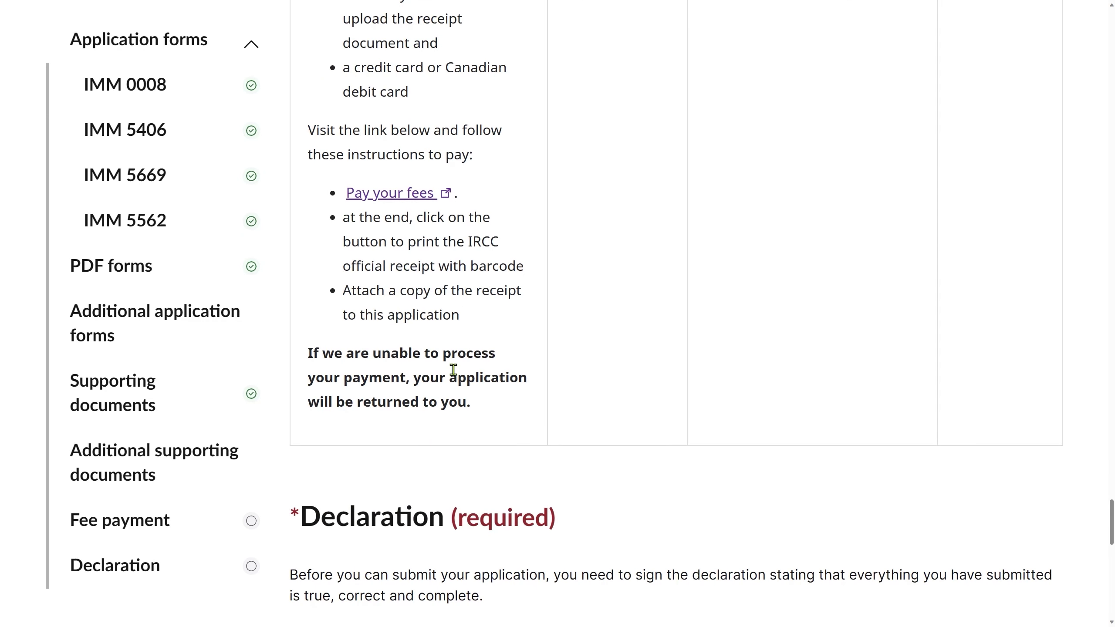
left_click_drag(477, 401, 314, 354)
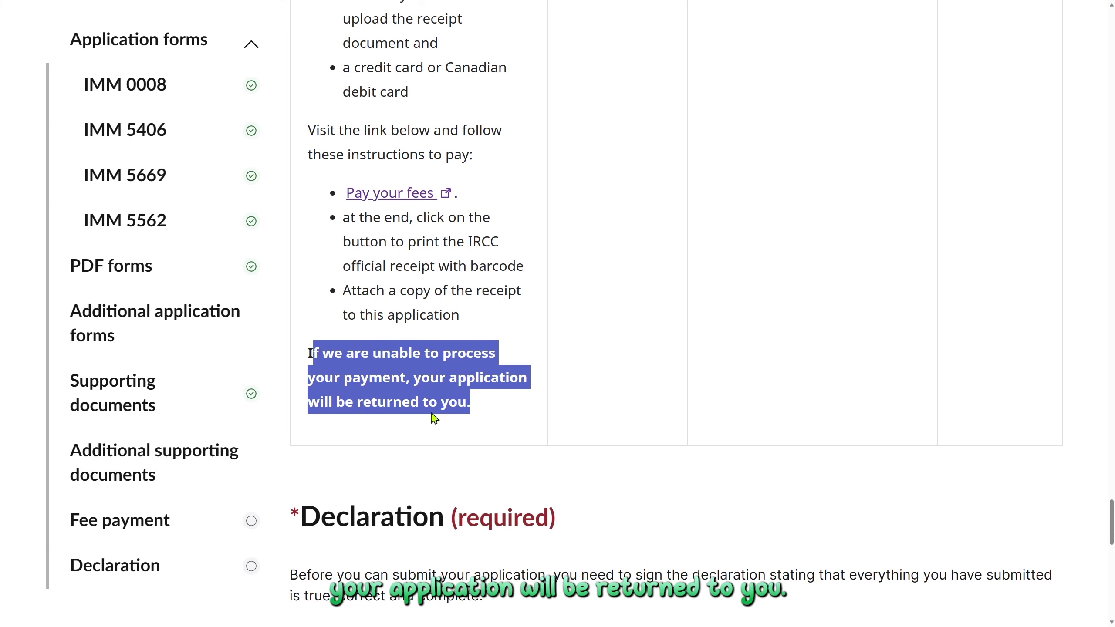
left_click(459, 418)
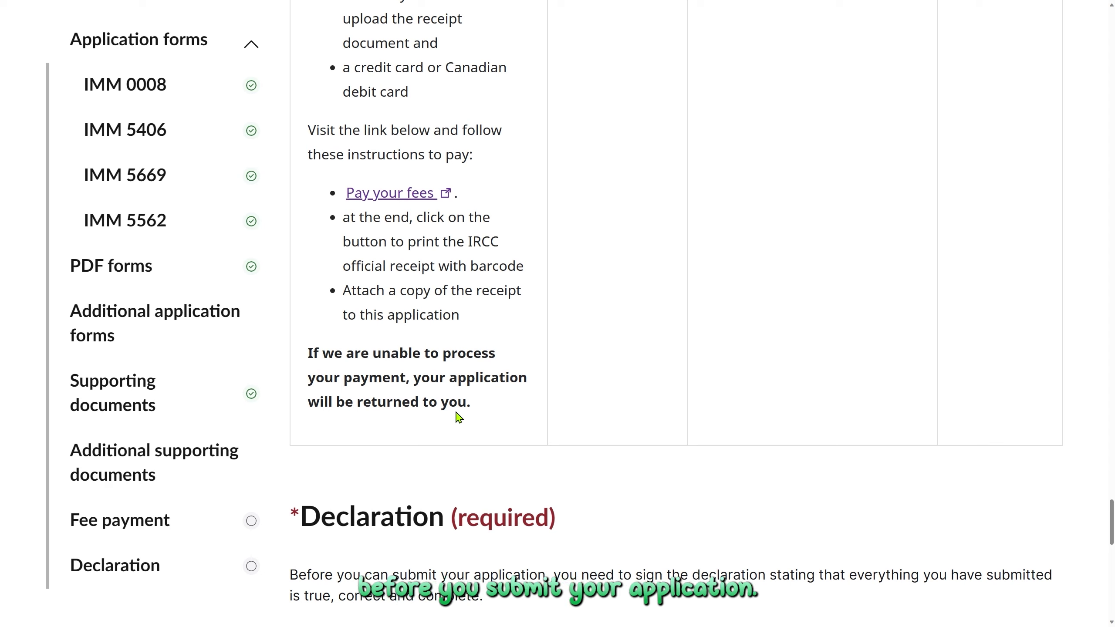
Start the Consent and declaration form in the Declaration section.
scroll(459, 417, "down", 4)
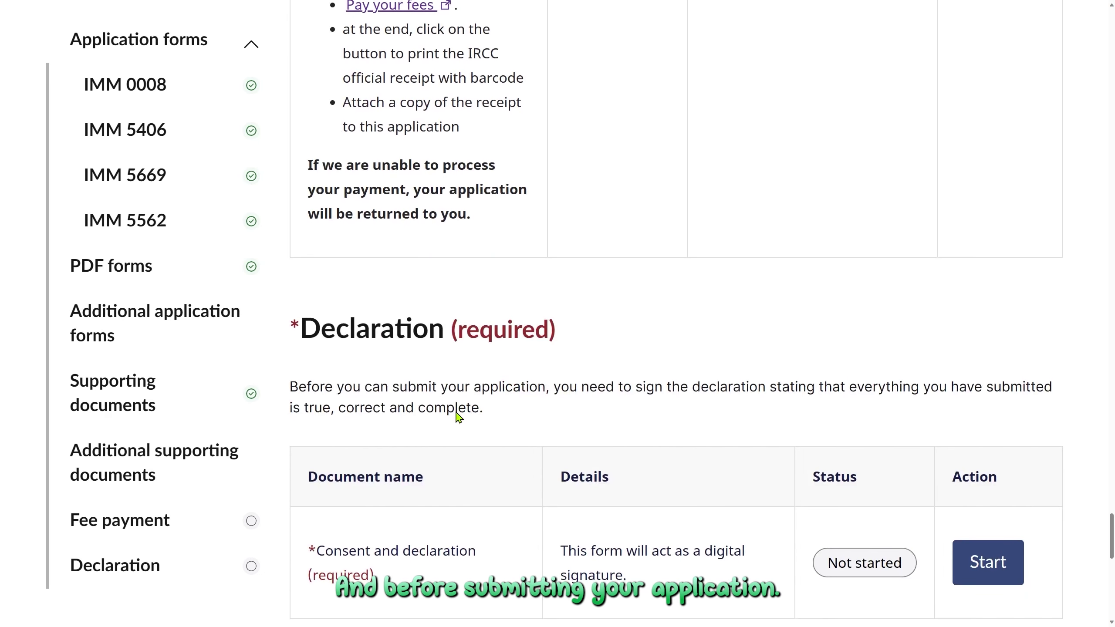
scroll(459, 417, "down", 2)
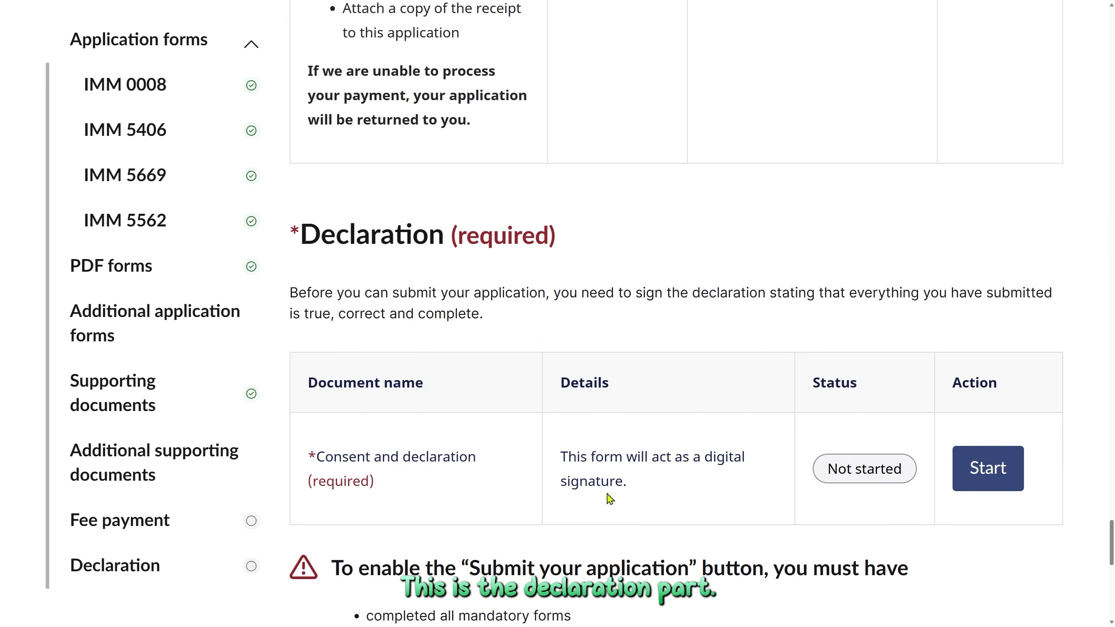
left_click(989, 474)
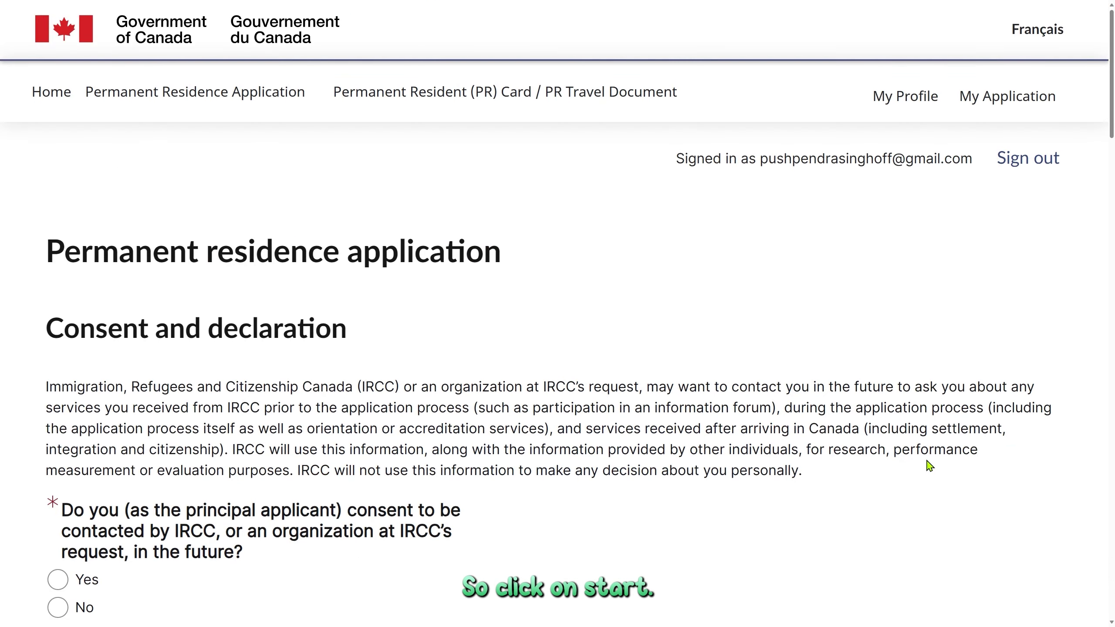
Answer Yes to future IRCC contact and to sharing occupation details with employers.
scroll(932, 467, "down", 6)
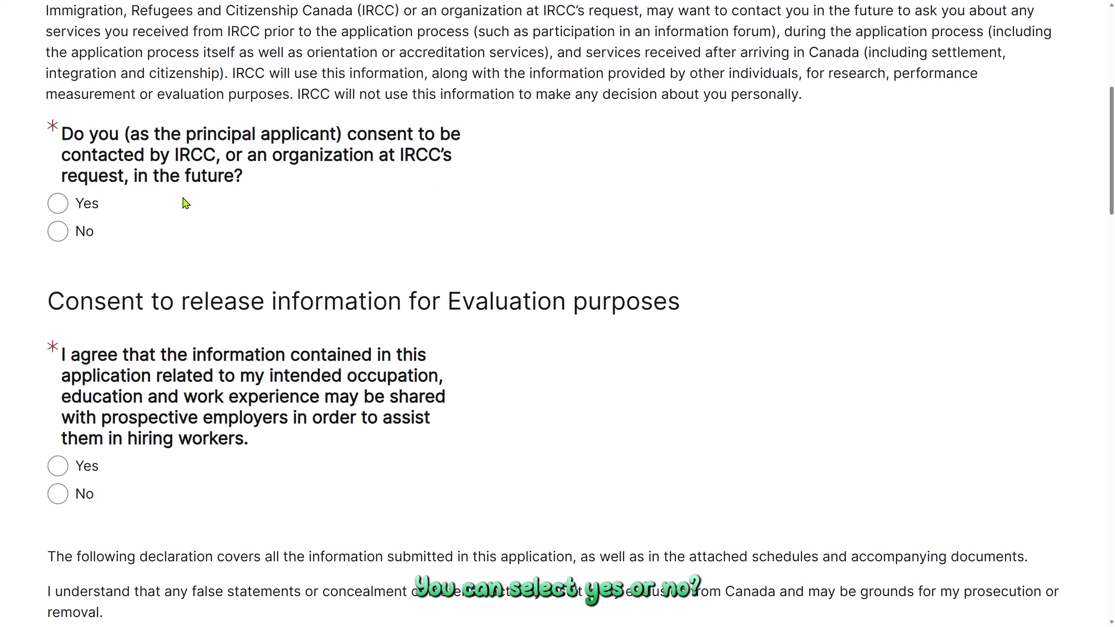
left_click(64, 208)
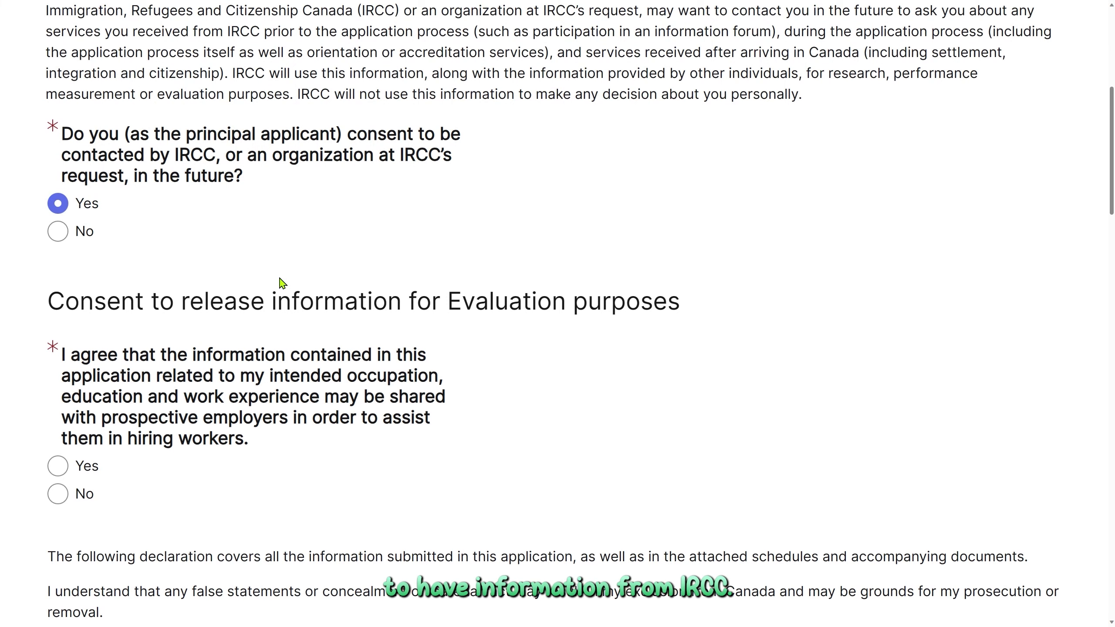
scroll(282, 283, "down", 5)
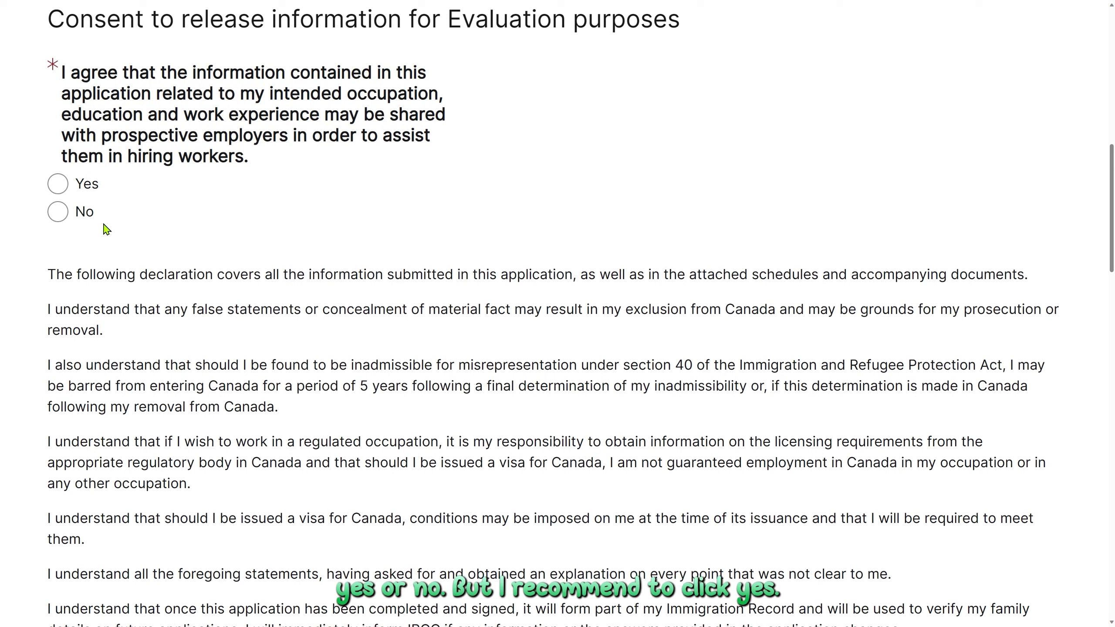
left_click(57, 185)
scroll(175, 277, "down", 5)
scroll(177, 276, "down", 10)
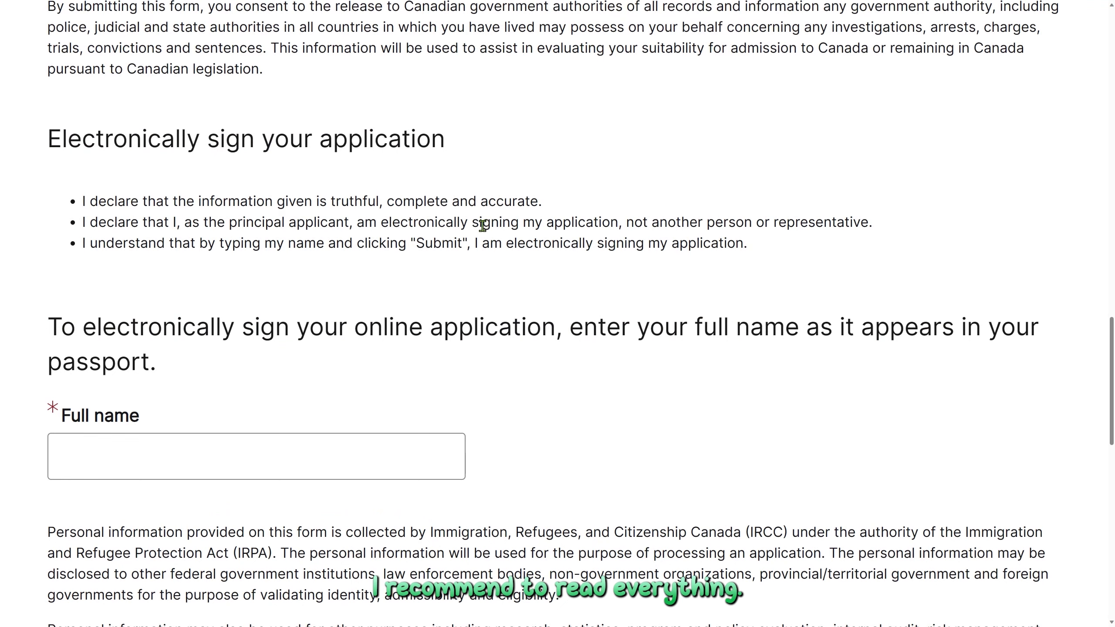
scroll(222, 280, "down", 4)
Sign with the applicant's full name and complete the declaration, making it Ready to submit.
left_click(222, 280)
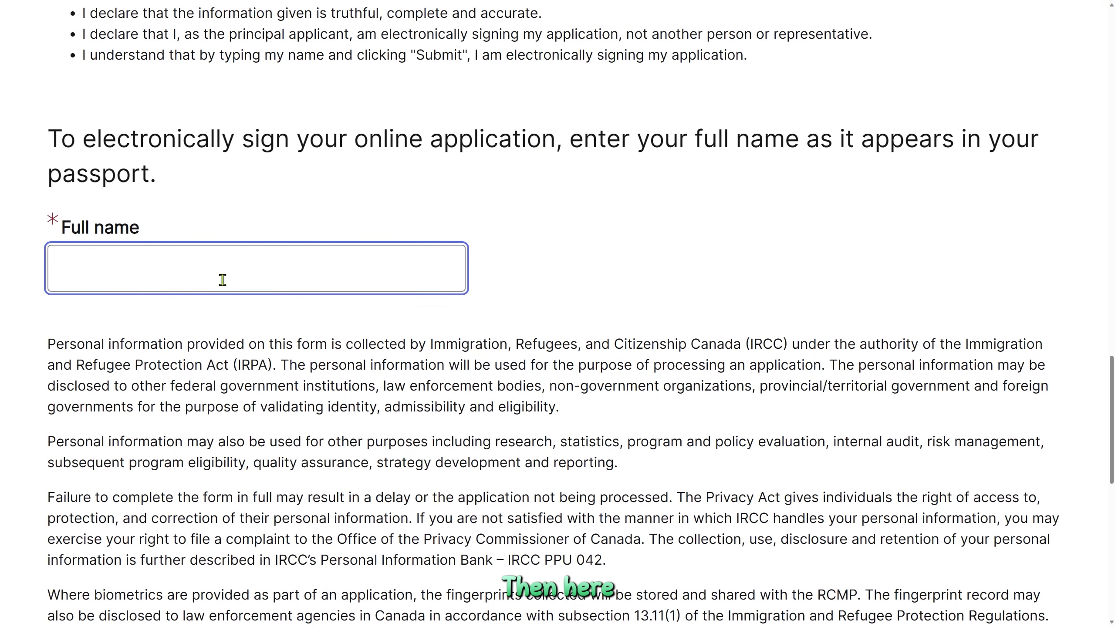
type("pushp")
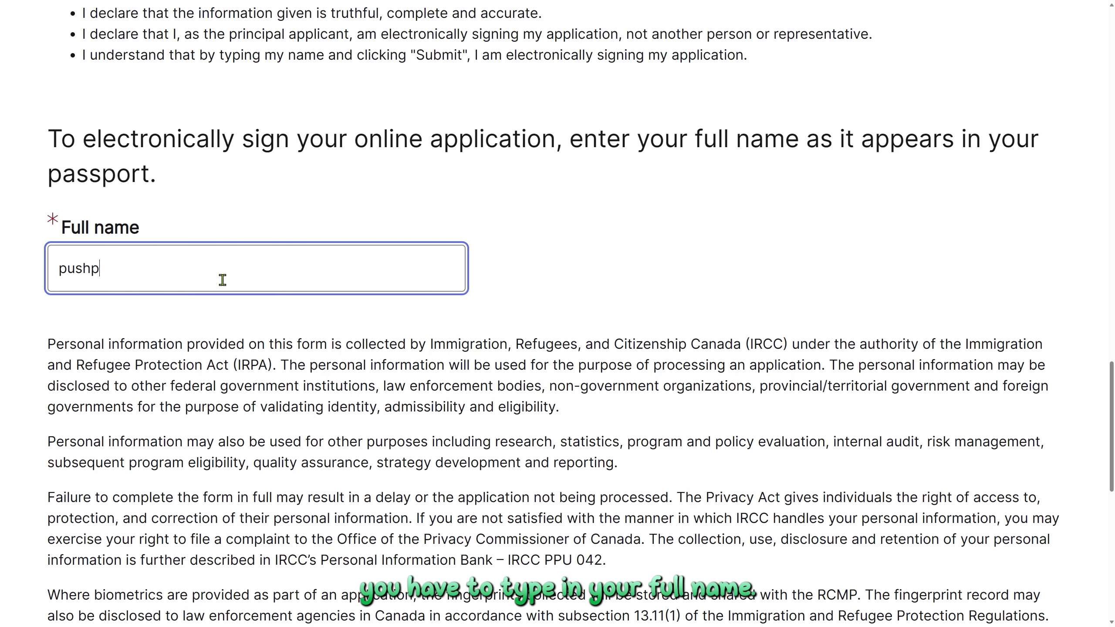
key("Down")
key("Return")
scroll(222, 279, "down", 8)
scroll(222, 280, "down", 3)
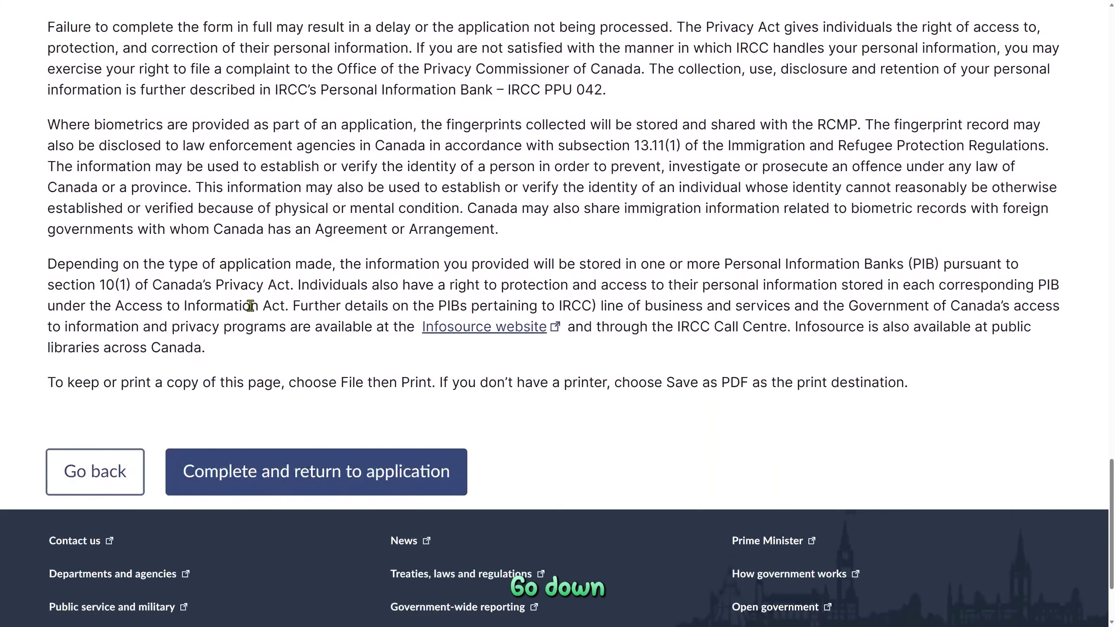
left_click(281, 479)
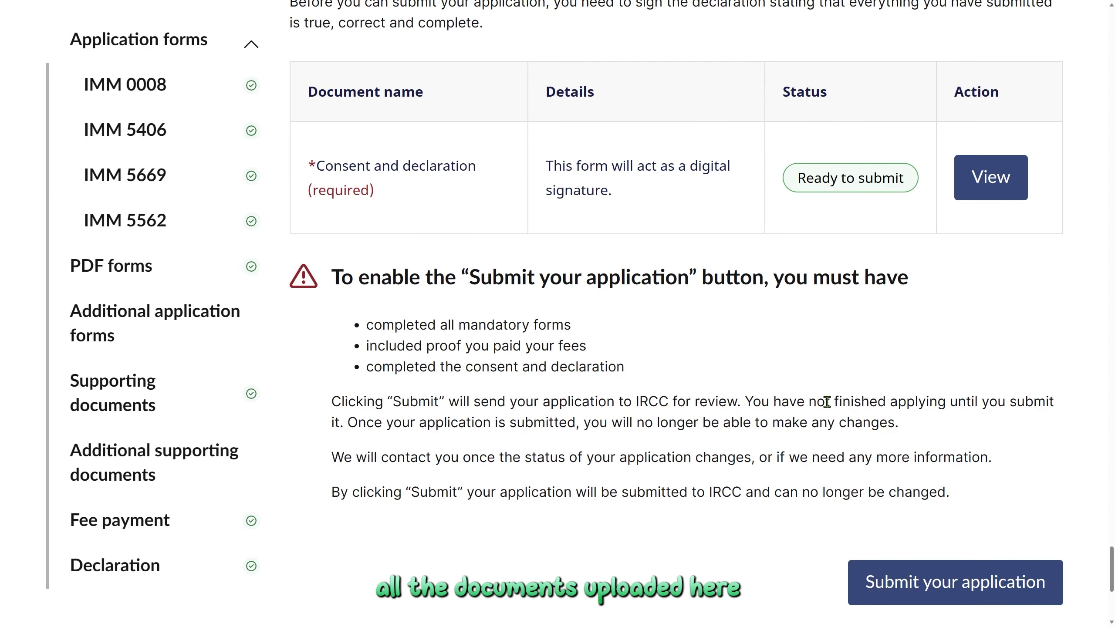
scroll(827, 401, "up", 2)
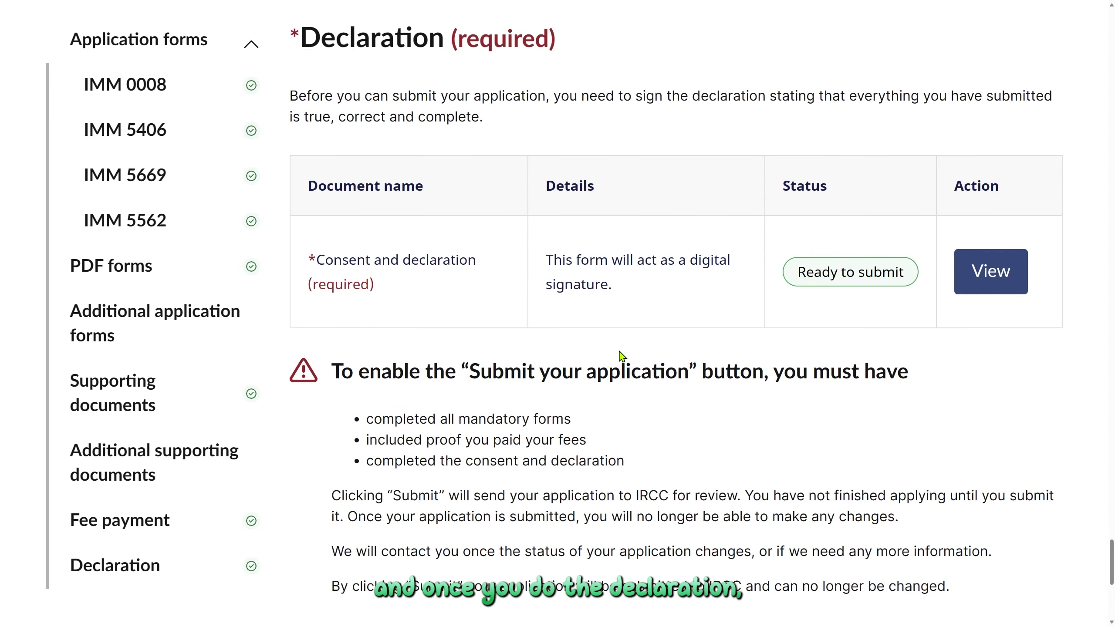
scroll(615, 327, "down", 6)
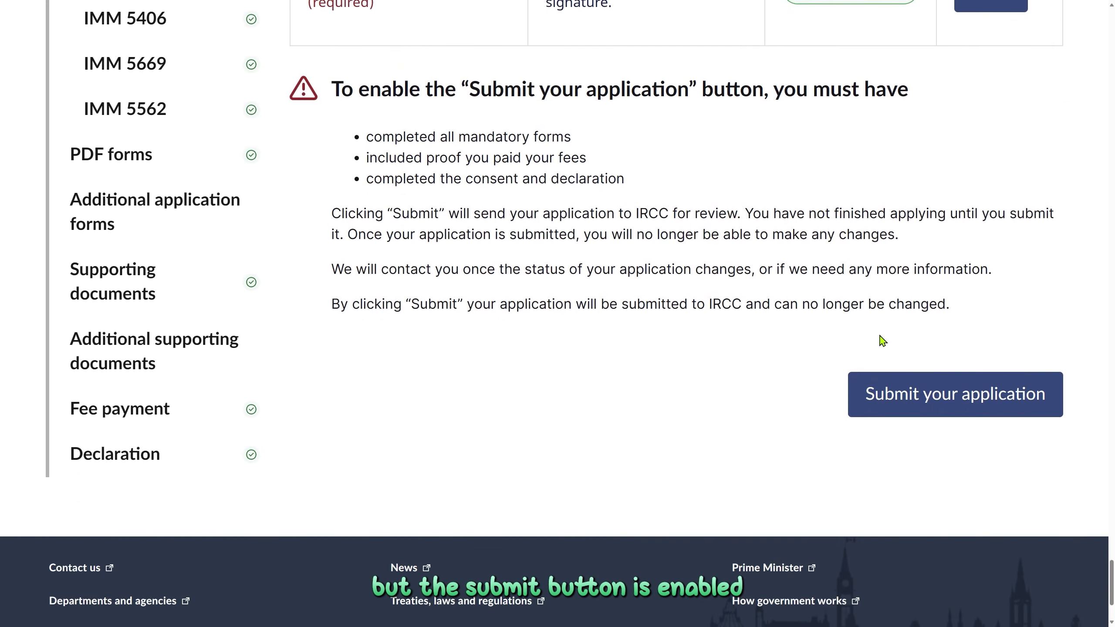